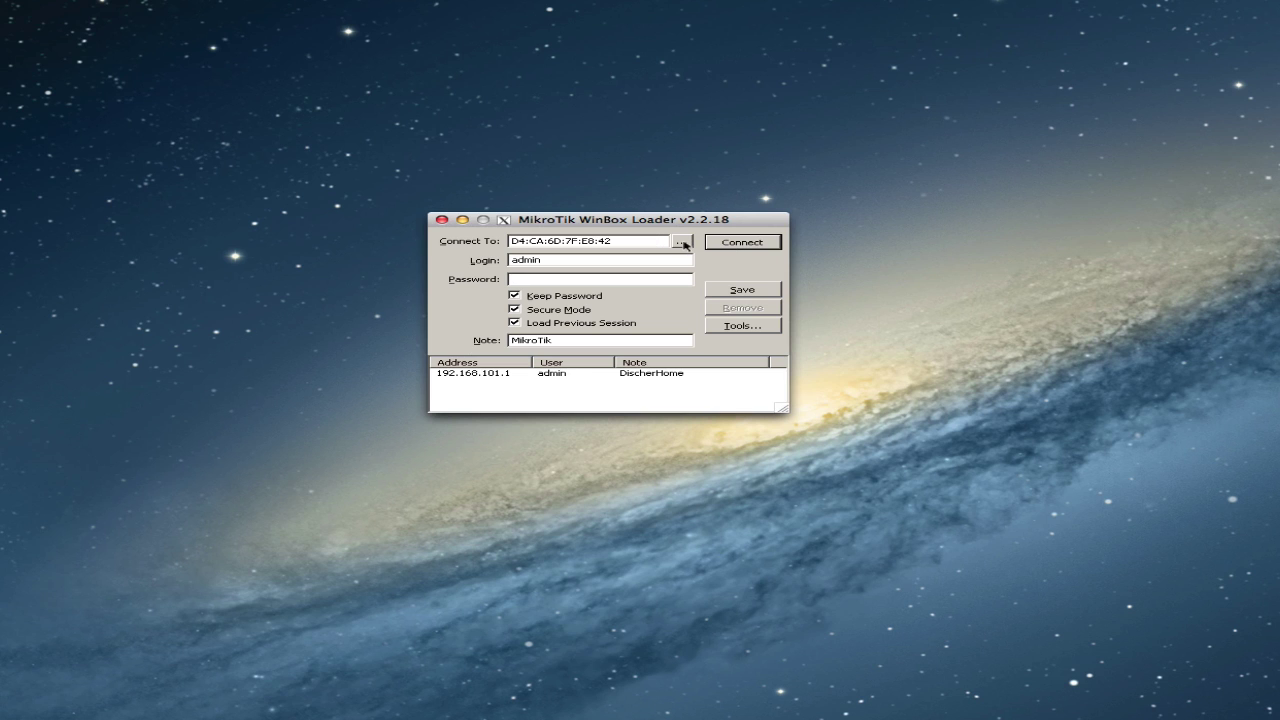
pyautogui.click(681, 242)
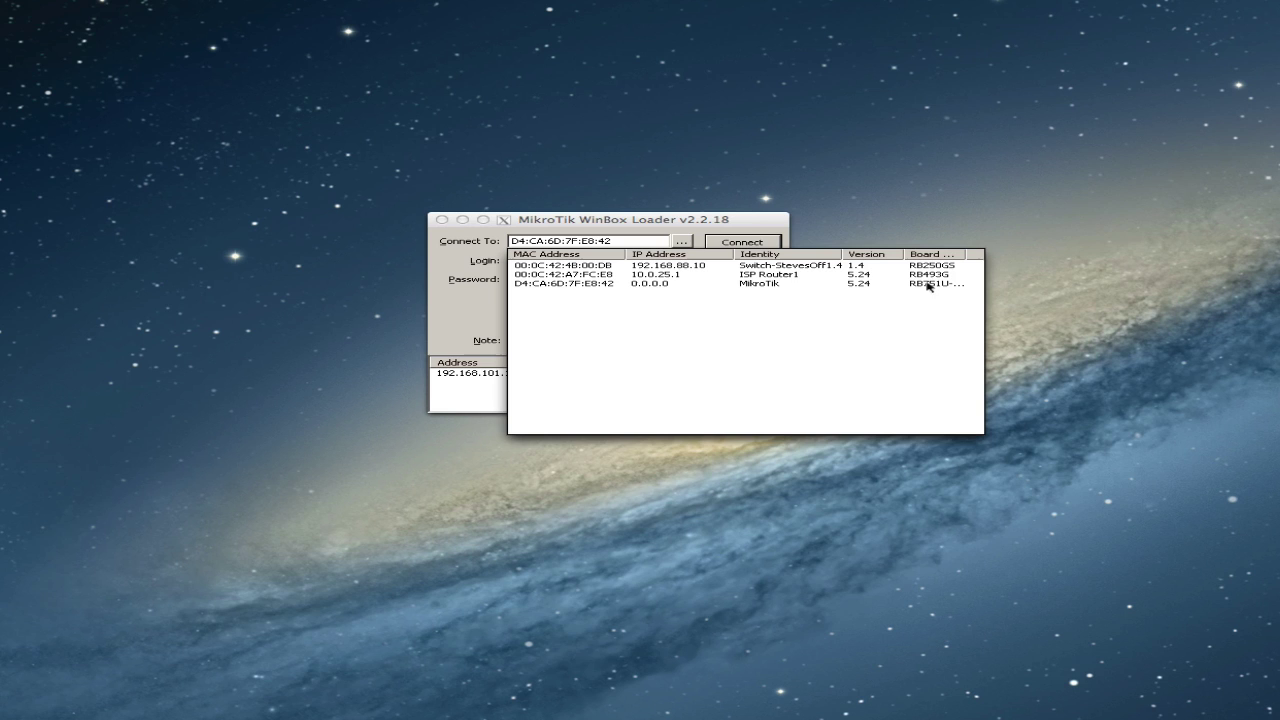
pyautogui.moveTo(963, 253); pyautogui.dragTo(981, 254)
pyautogui.click(937, 285)
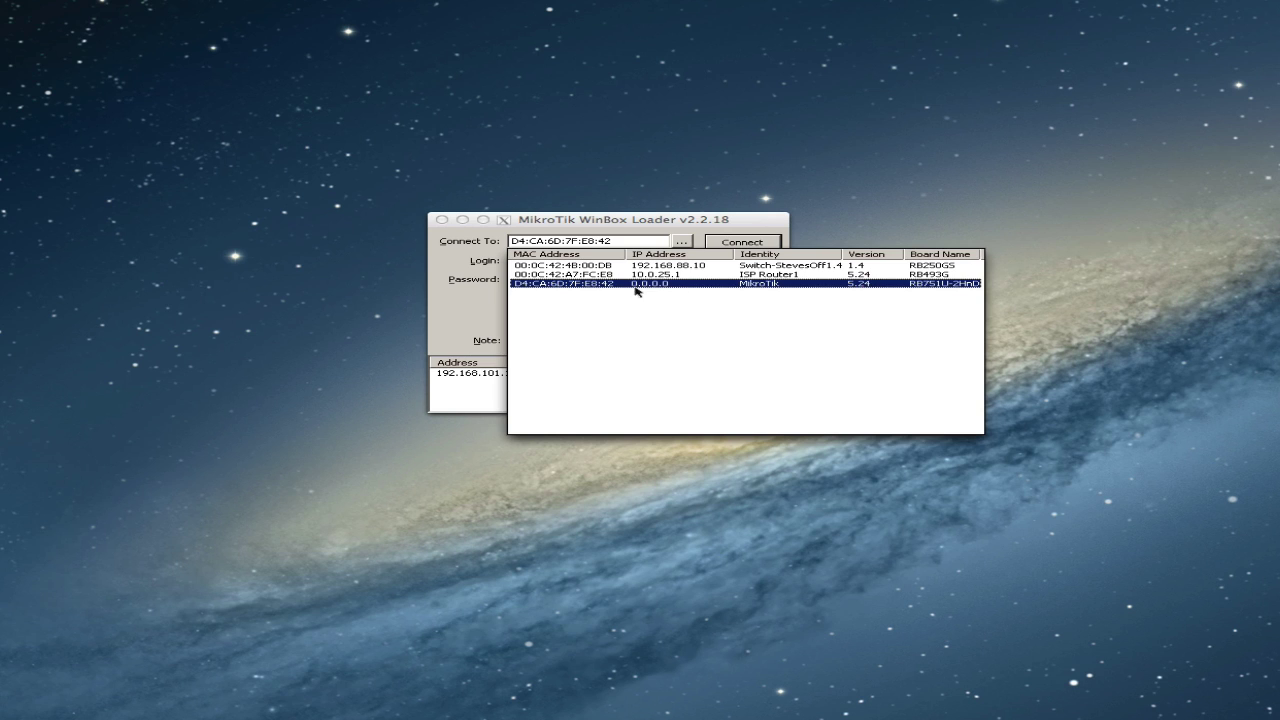
pyautogui.click(565, 285)
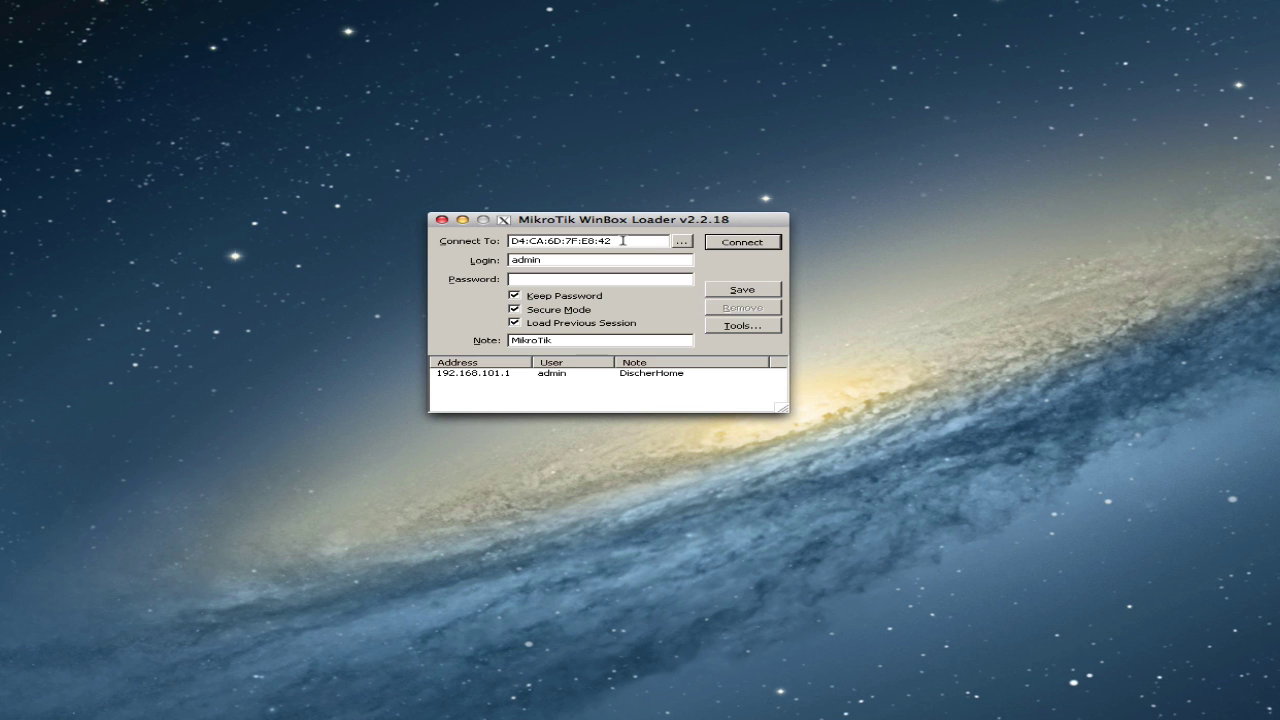
# - Connect to the router as admin, close the startup terminal and move the window up-left
pyautogui.click(740, 242)
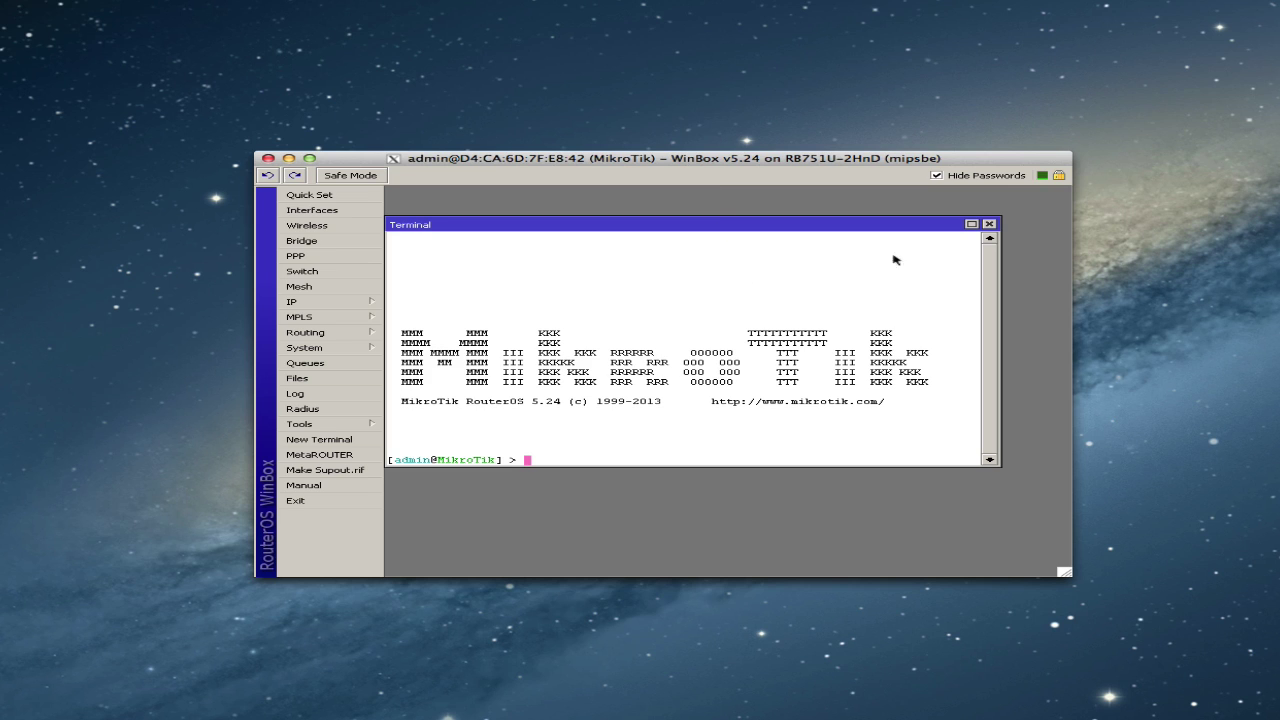
pyautogui.click(988, 224)
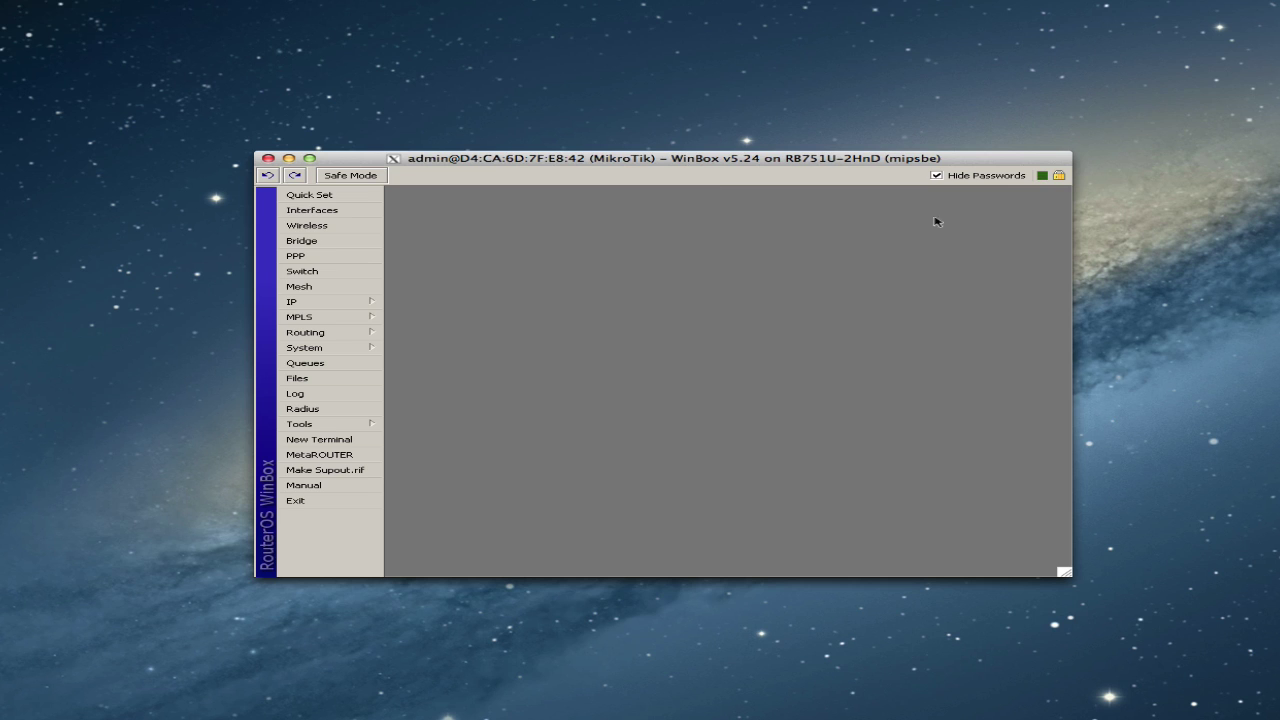
pyautogui.moveTo(712, 164); pyautogui.dragTo(696, 141)
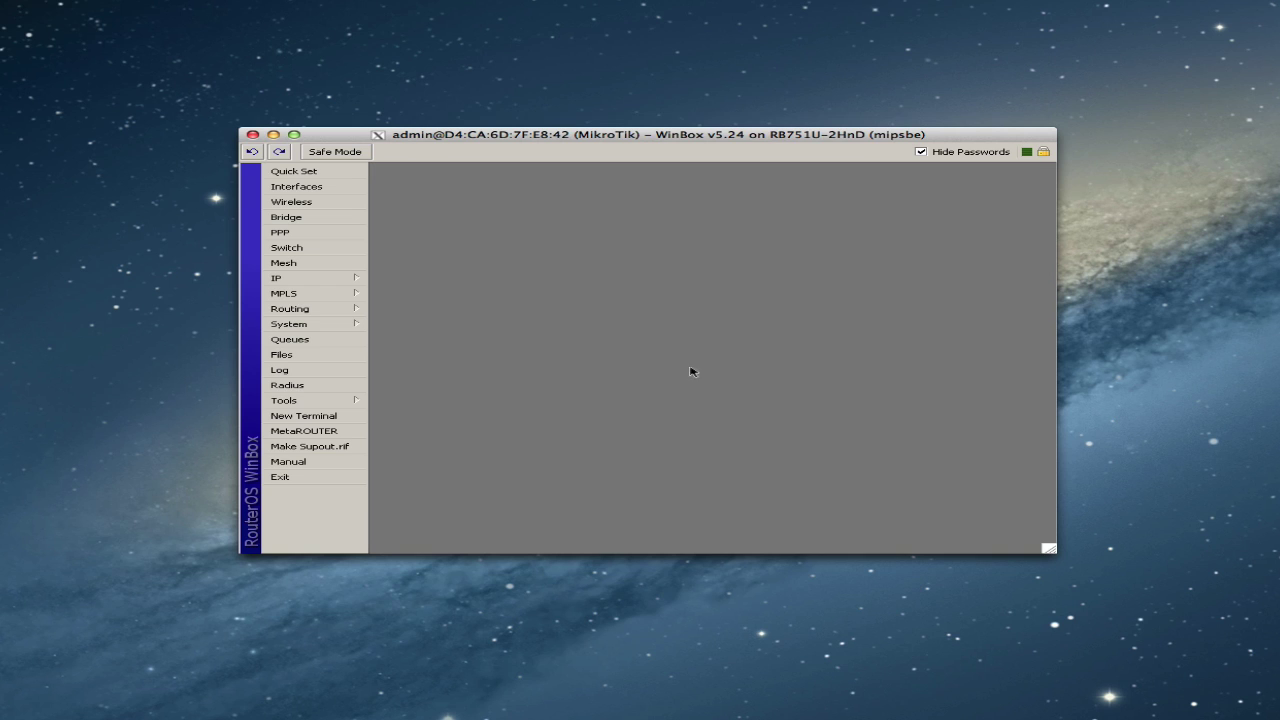
# - Reset the router configuration via System > Reset Configuration with No Default Configuration ticked
pyautogui.click(330, 325)
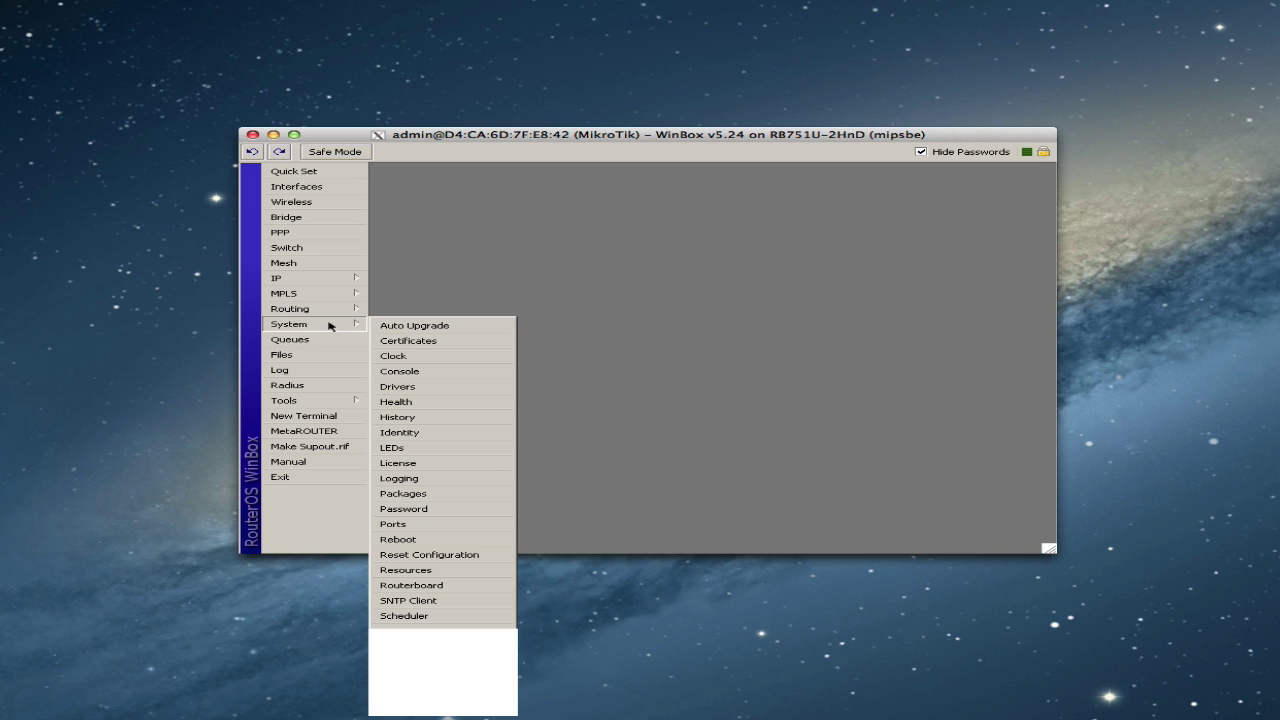
pyautogui.click(430, 555)
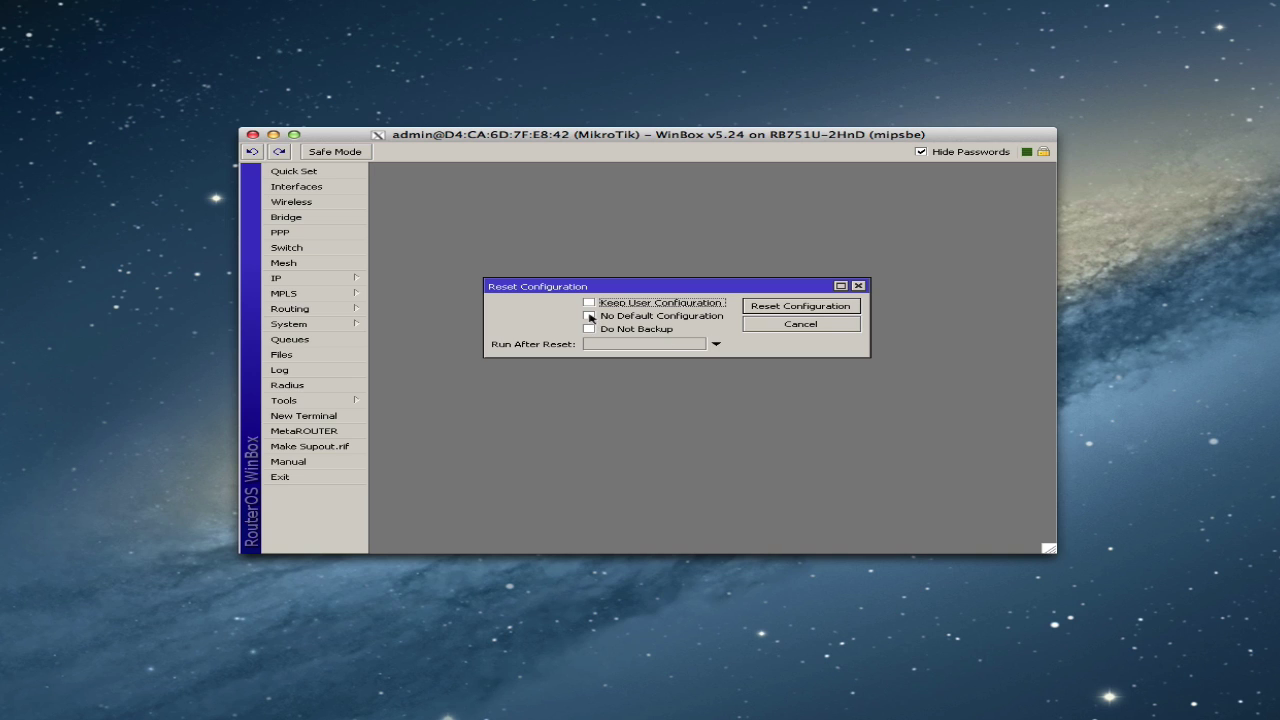
pyautogui.click(590, 316)
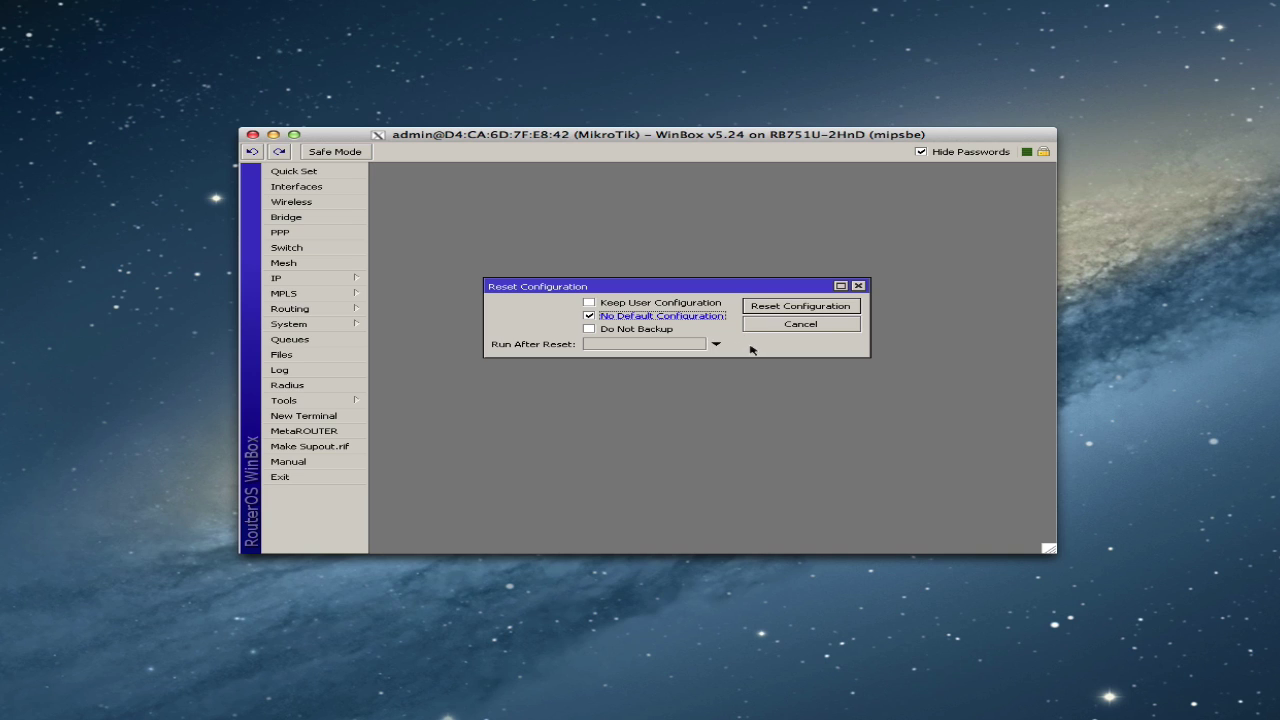
pyautogui.click(789, 309)
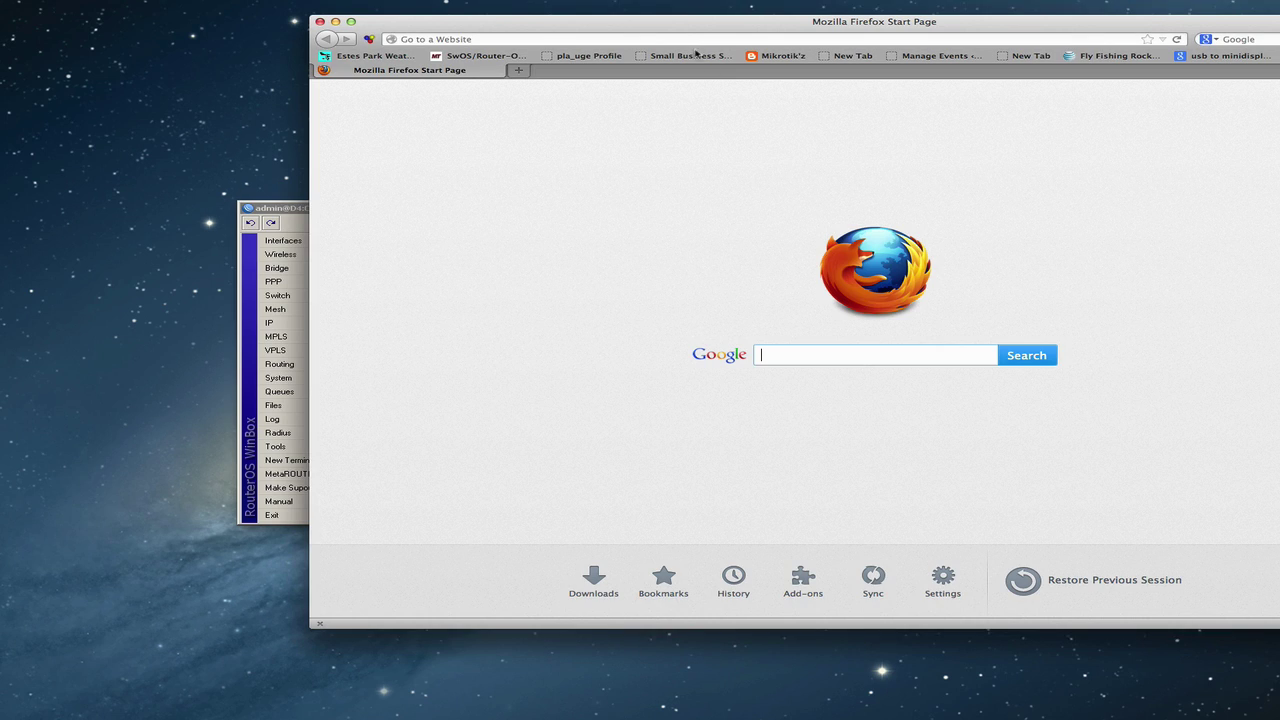
pyautogui.click(448, 66)
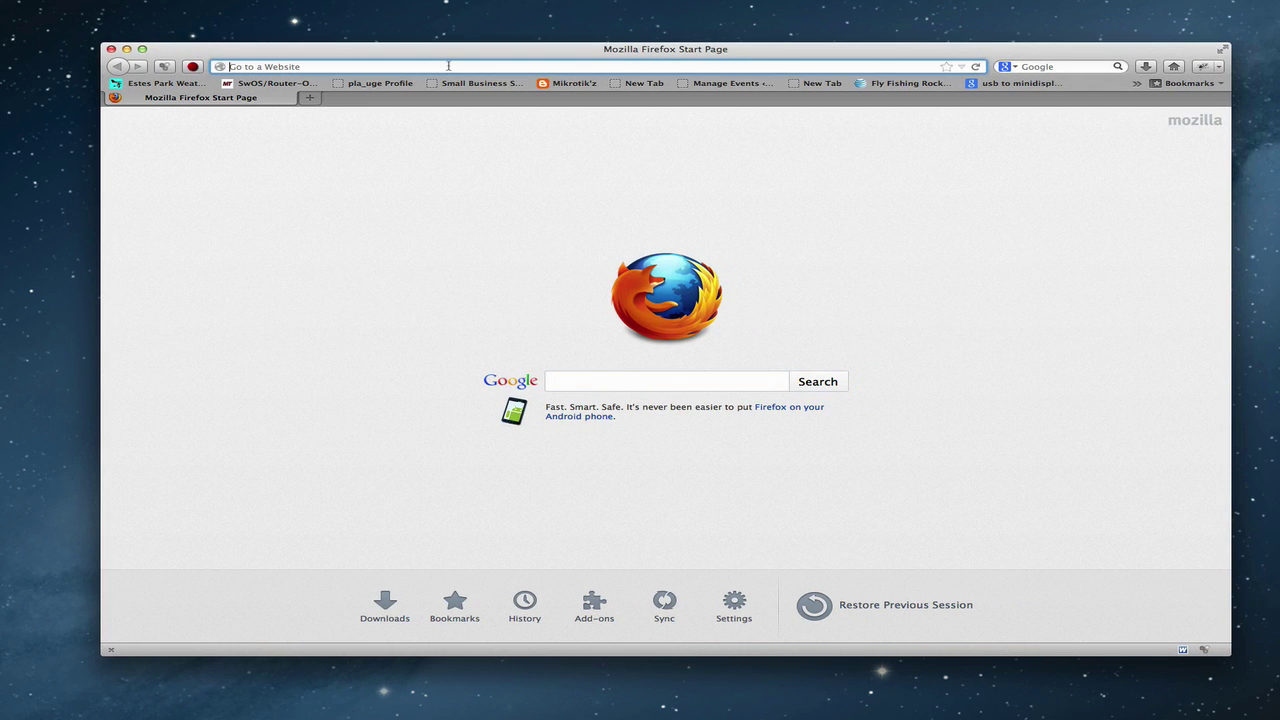
pyautogui.write('www.mi')
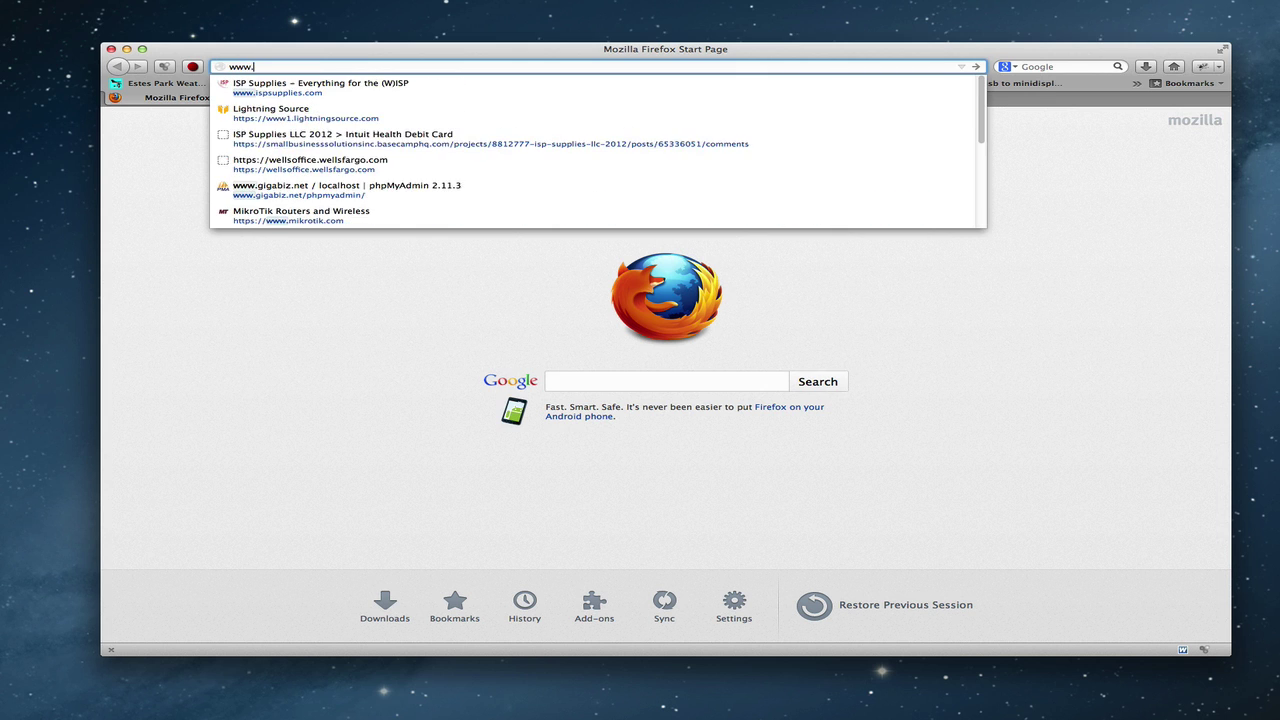
pyautogui.write('krotik.com')
pyautogui.press('Return')
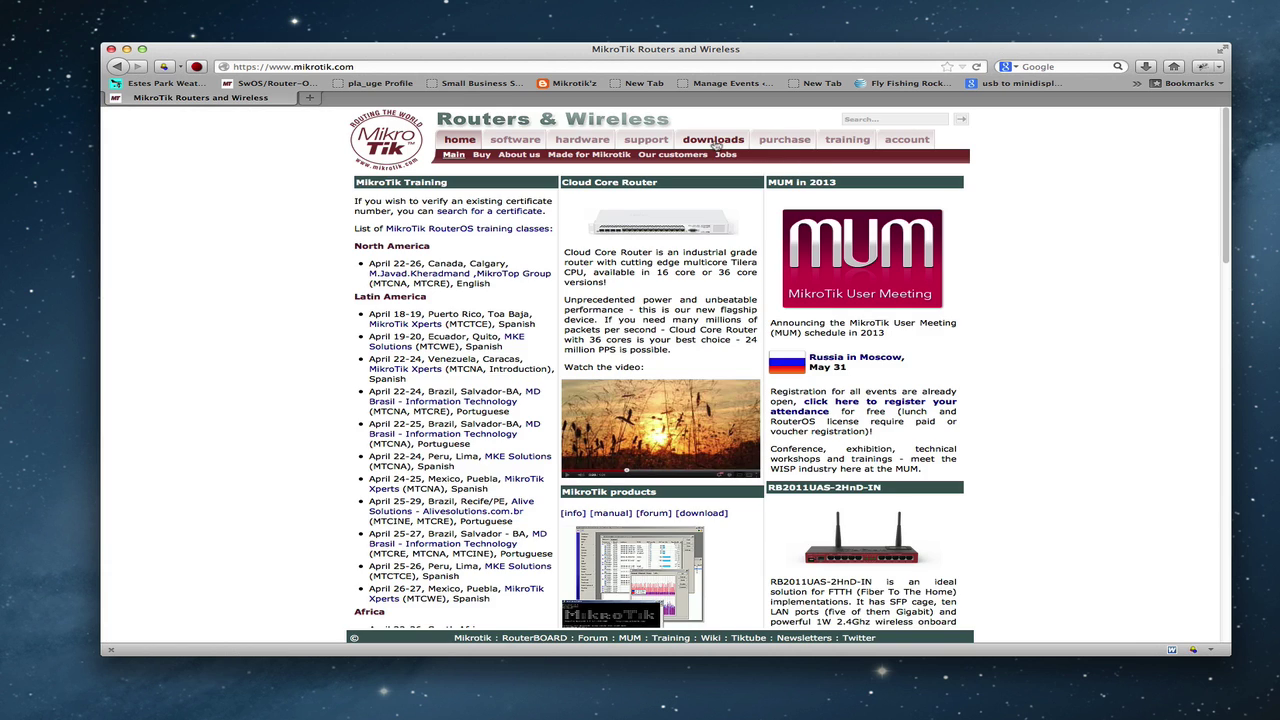
# - Save routeros-mipsbe-5.24.npk from the downloads page's mipsbe v5.24 upgrade package link
pyautogui.click(713, 141)
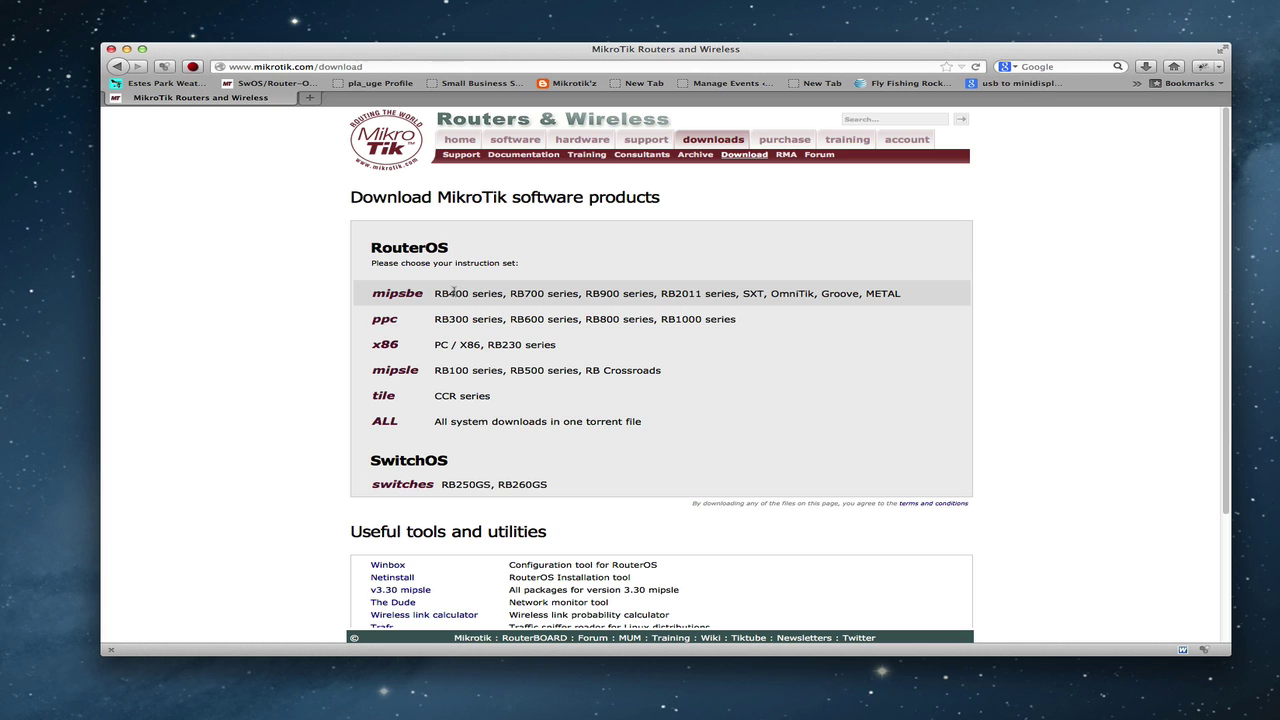
pyautogui.click(401, 293)
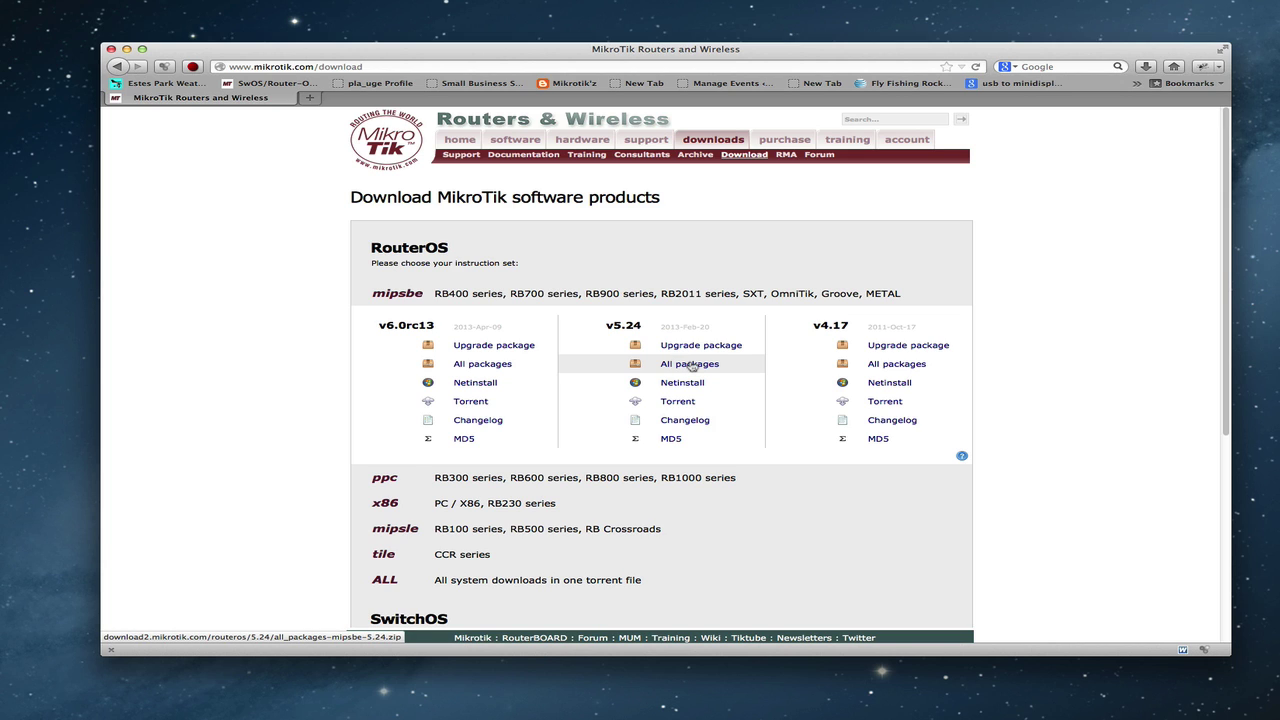
pyautogui.click(676, 346)
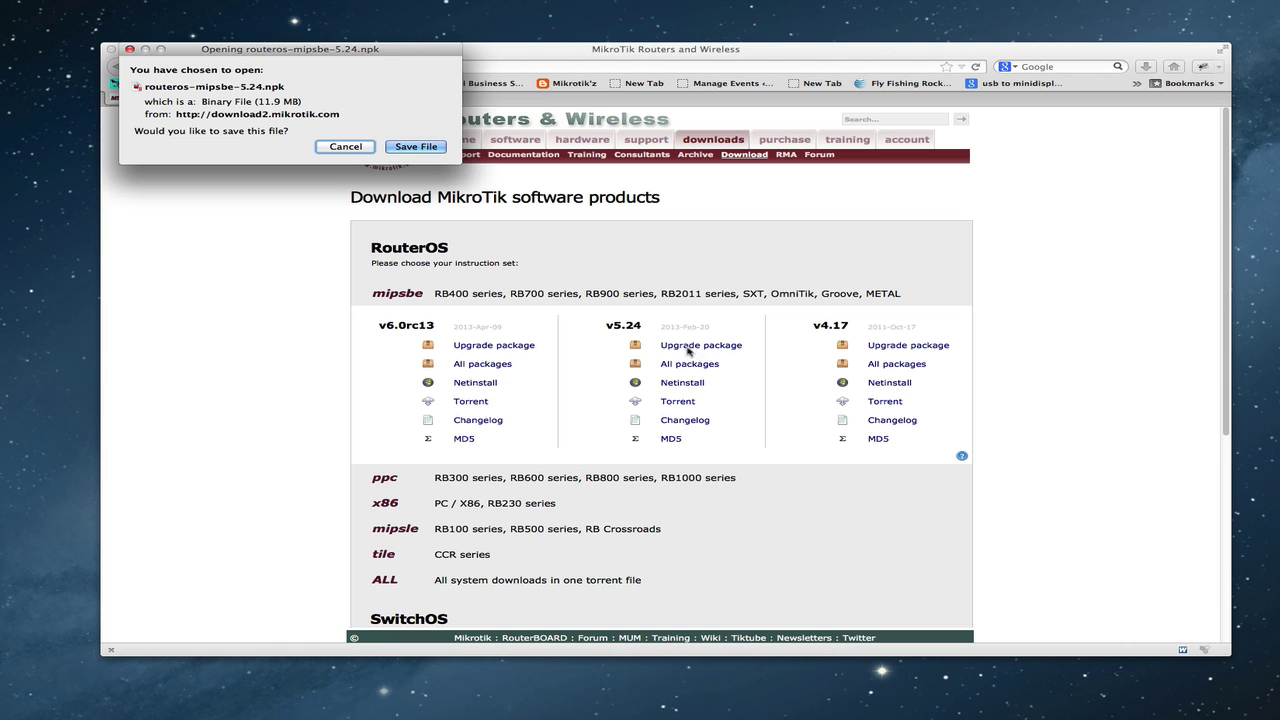
pyautogui.click(416, 147)
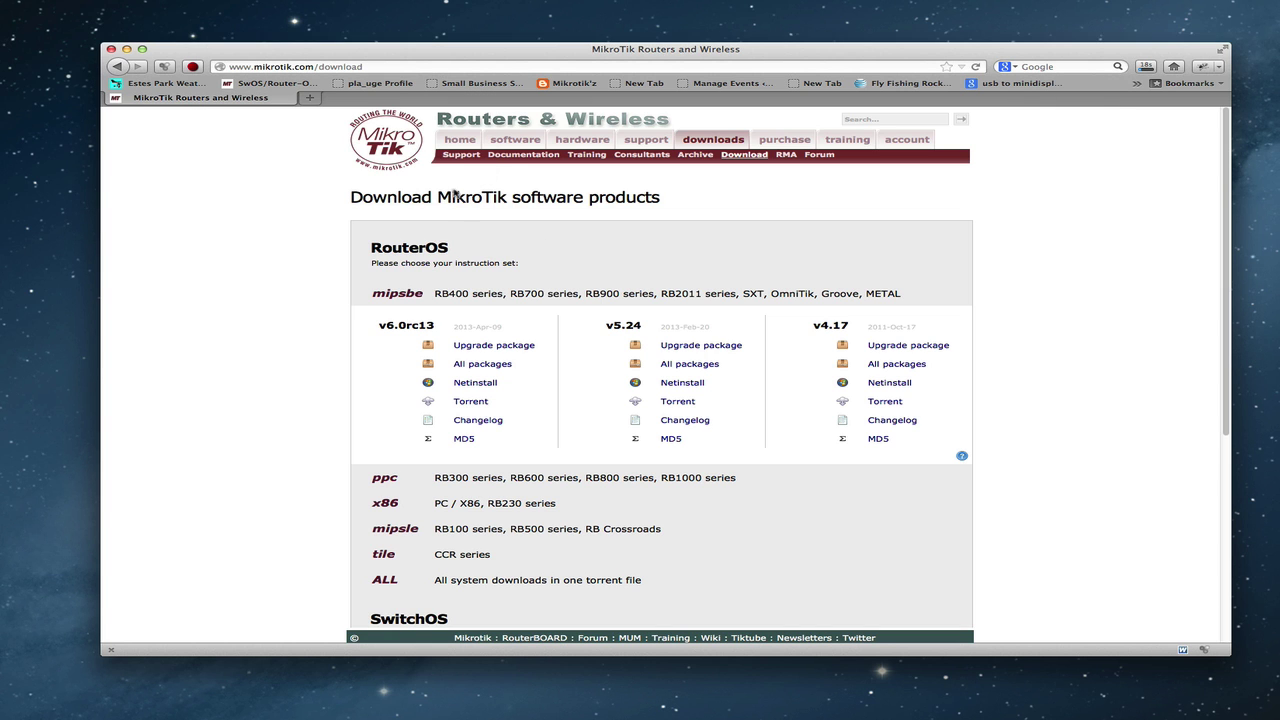
pyautogui.click(126, 50)
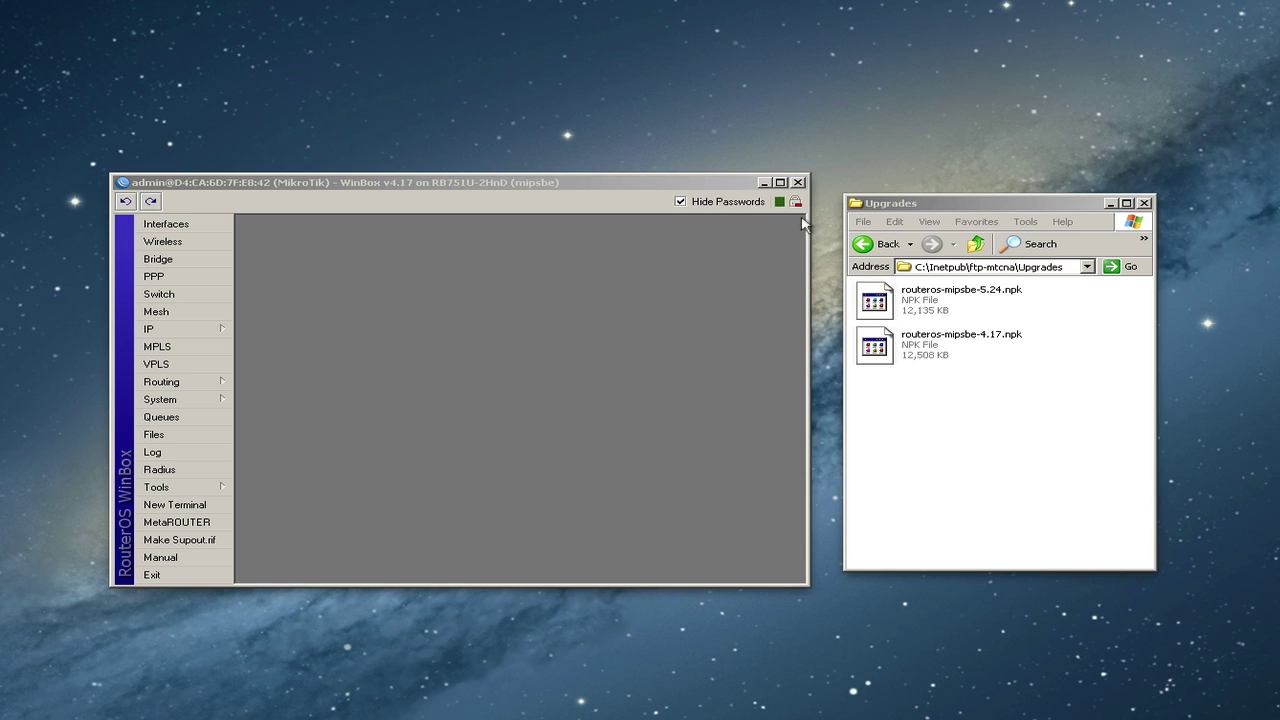
# - Arrange WinBox beside the Upgrades folder window
pyautogui.moveTo(648, 186); pyautogui.dragTo(665, 188)
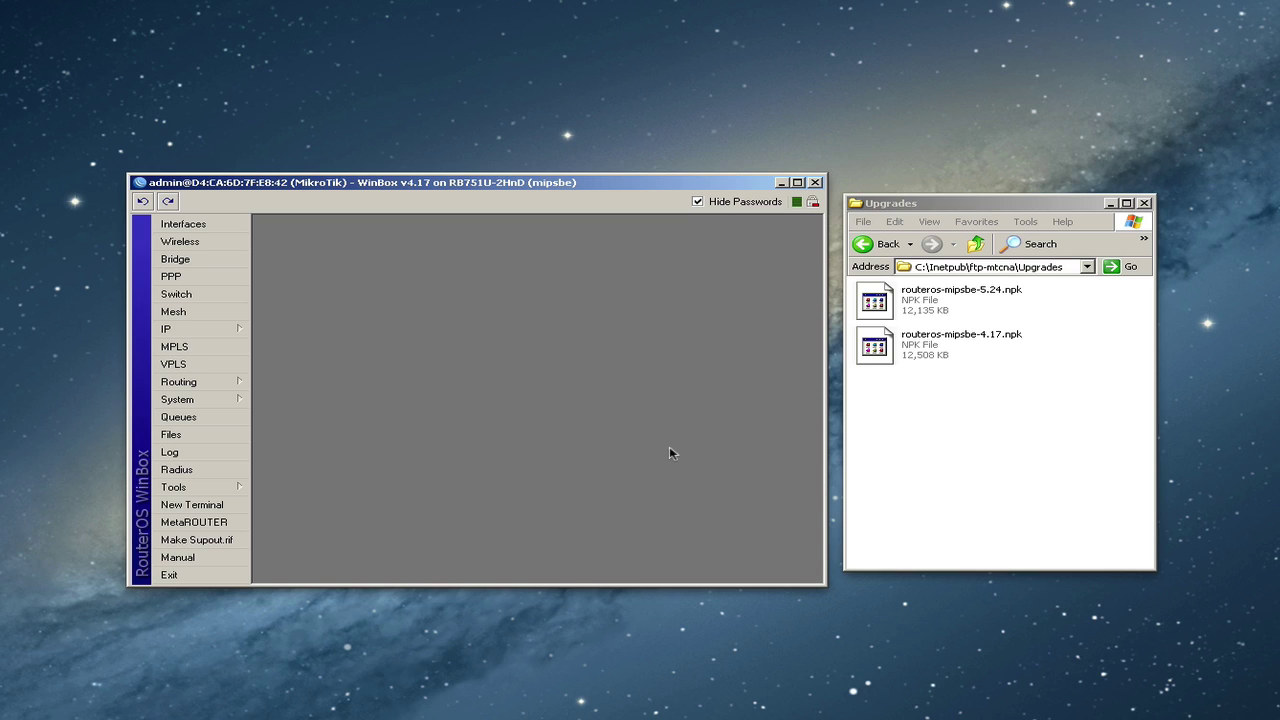
pyautogui.click(952, 442)
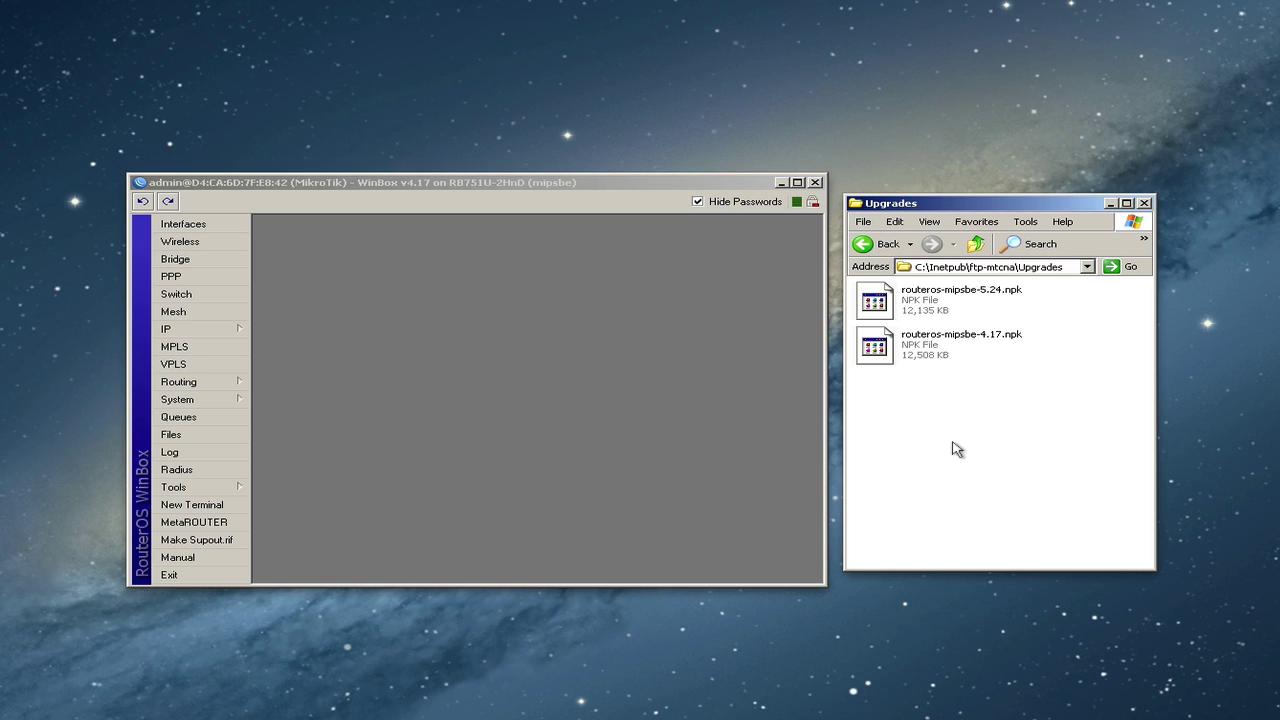
pyautogui.click(586, 315)
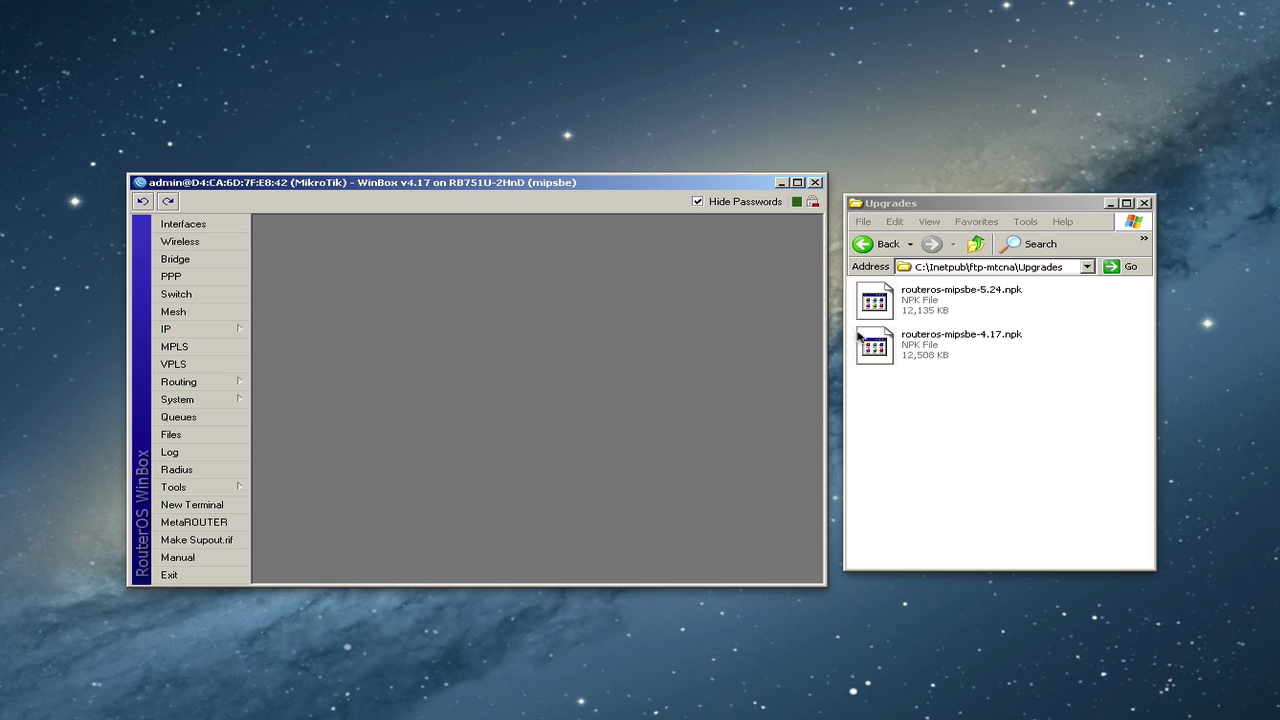
# - Select routeros-mipsbe-5.24.npk in Explorer and open WinBox's Files list
pyautogui.click(989, 396)
pyautogui.click(912, 305)
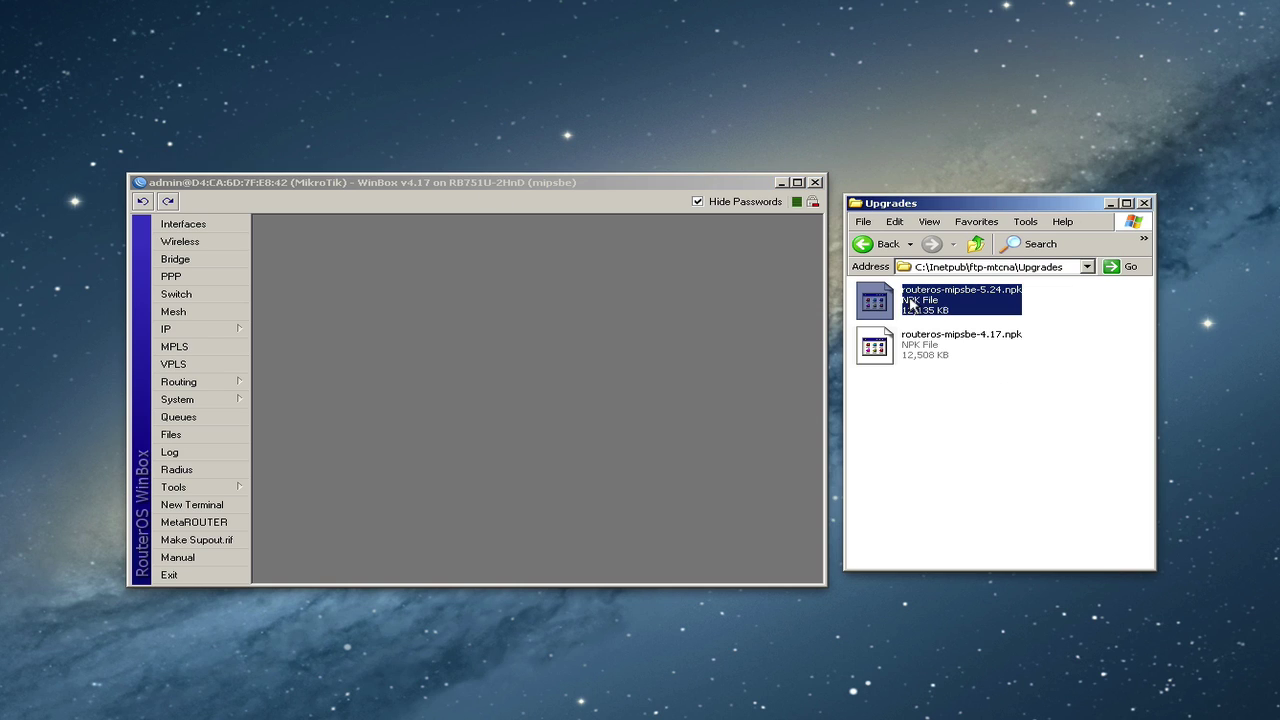
pyautogui.click(1070, 316)
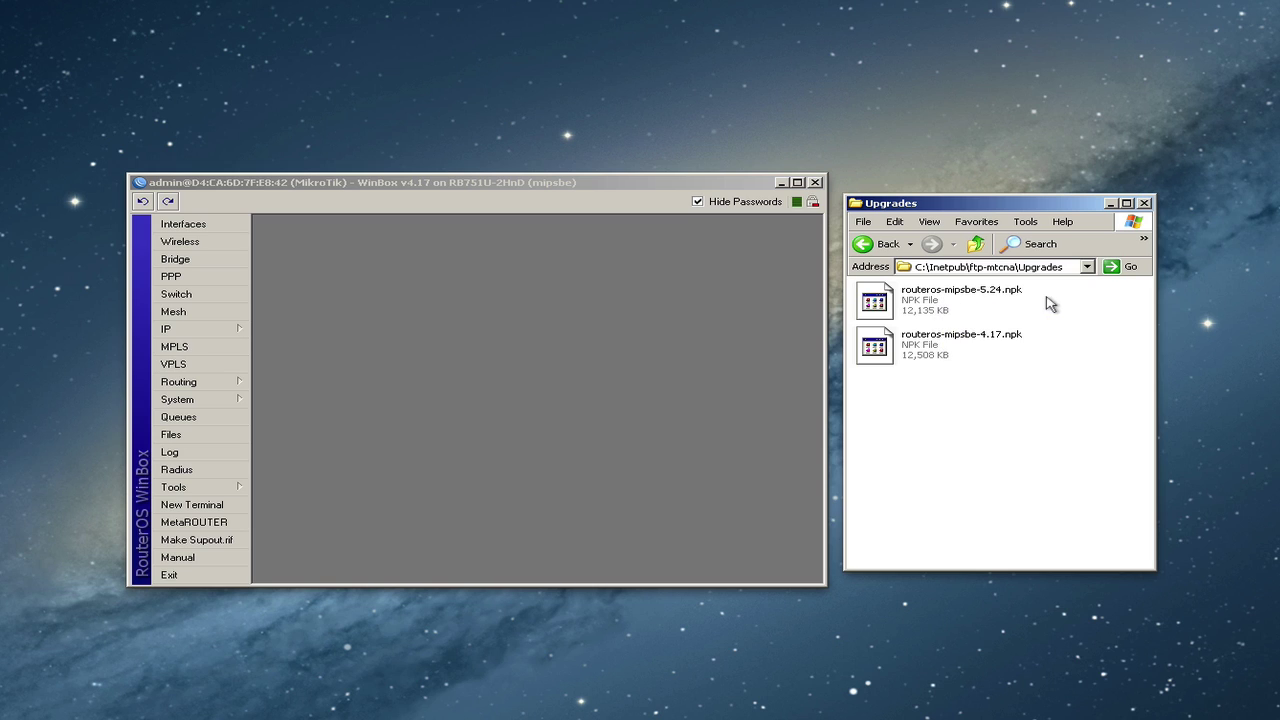
pyautogui.click(996, 298)
pyautogui.click(479, 357)
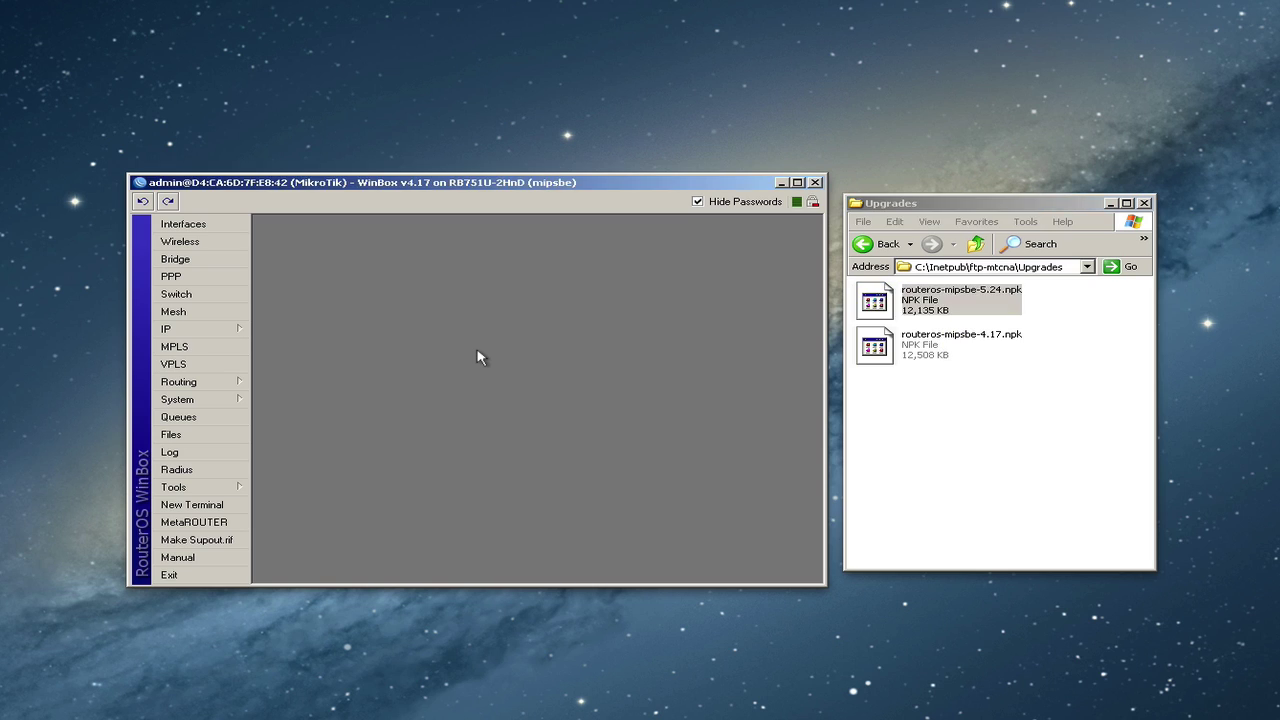
pyautogui.click(215, 437)
# - Upload routeros-mipsbe-5.24.npk into the router's File List and wait for it to finish
pyautogui.moveTo(915, 305); pyautogui.dragTo(491, 386)
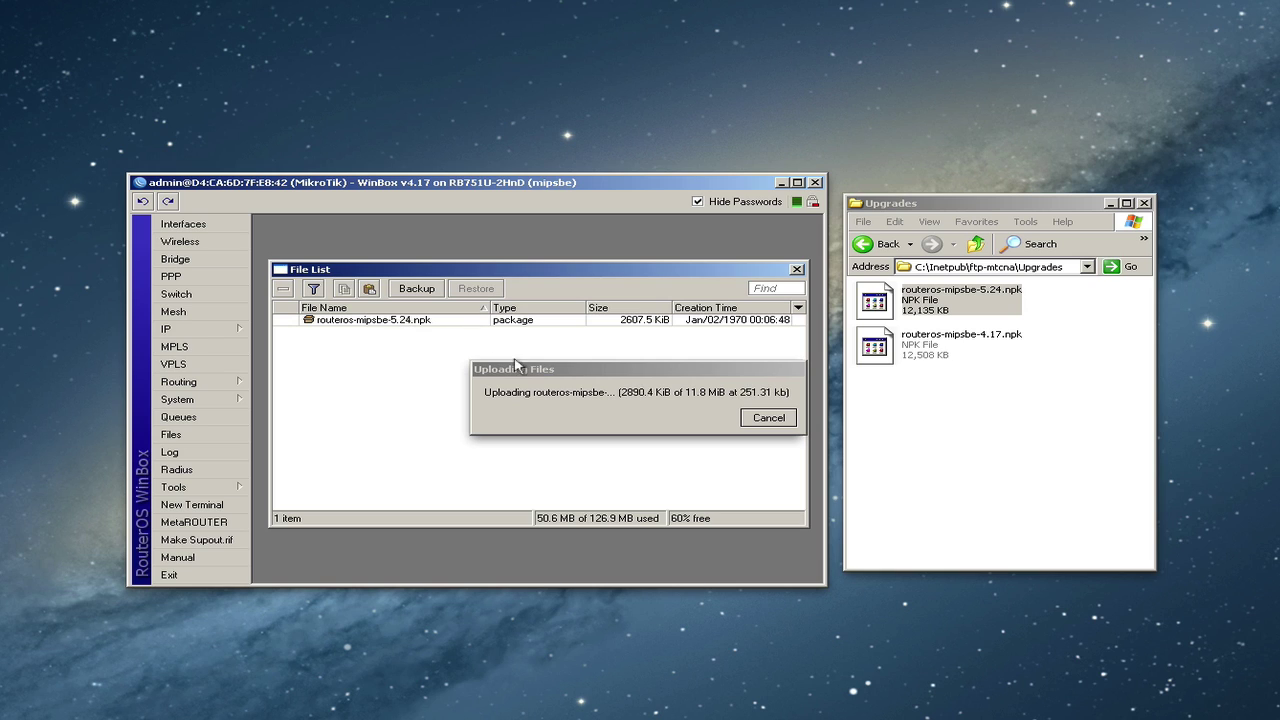
pyautogui.moveTo(523, 375); pyautogui.dragTo(447, 479)
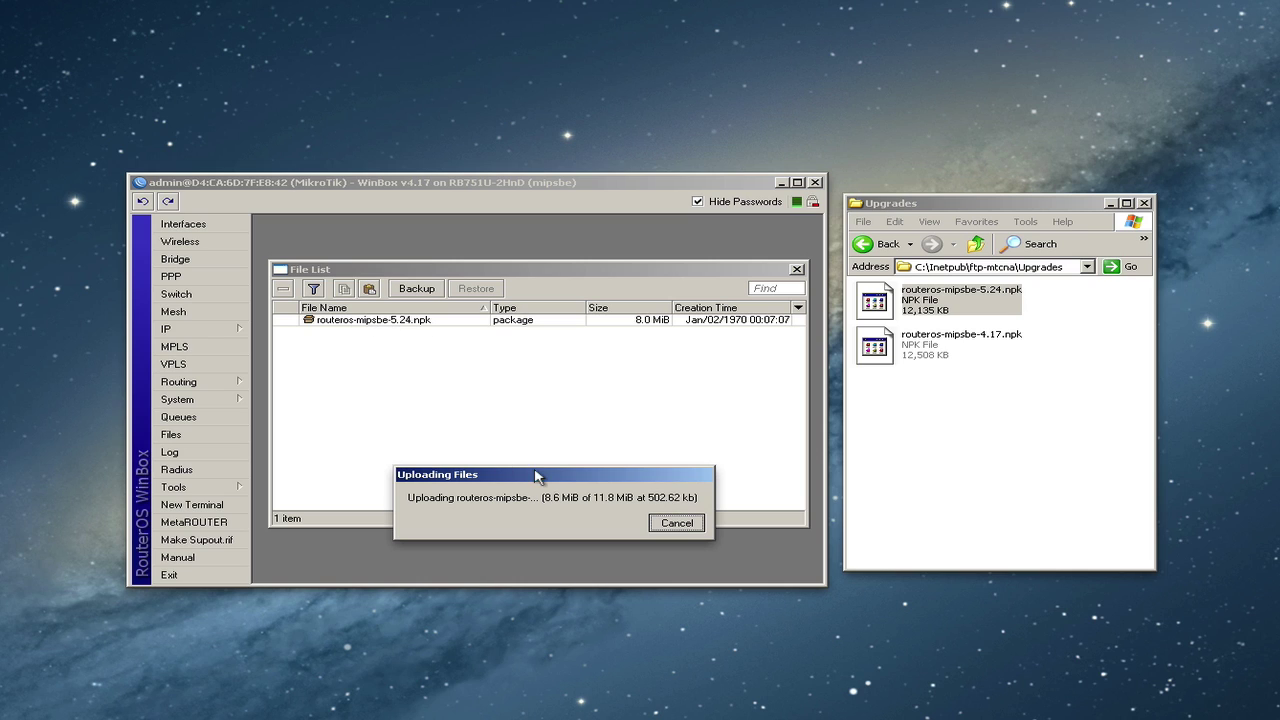
pyautogui.click(460, 350)
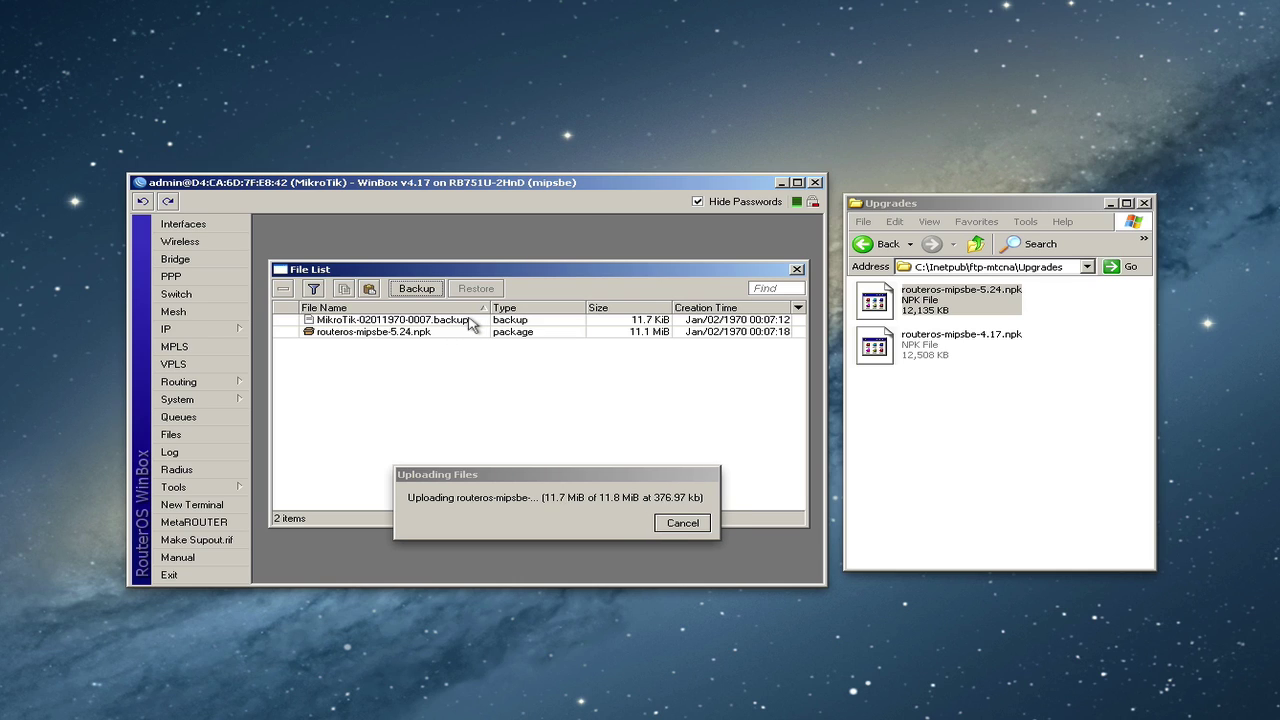
# - Check the backup file and the 11.8 MiB 5.24 package entries in the file list
pyautogui.click(428, 320)
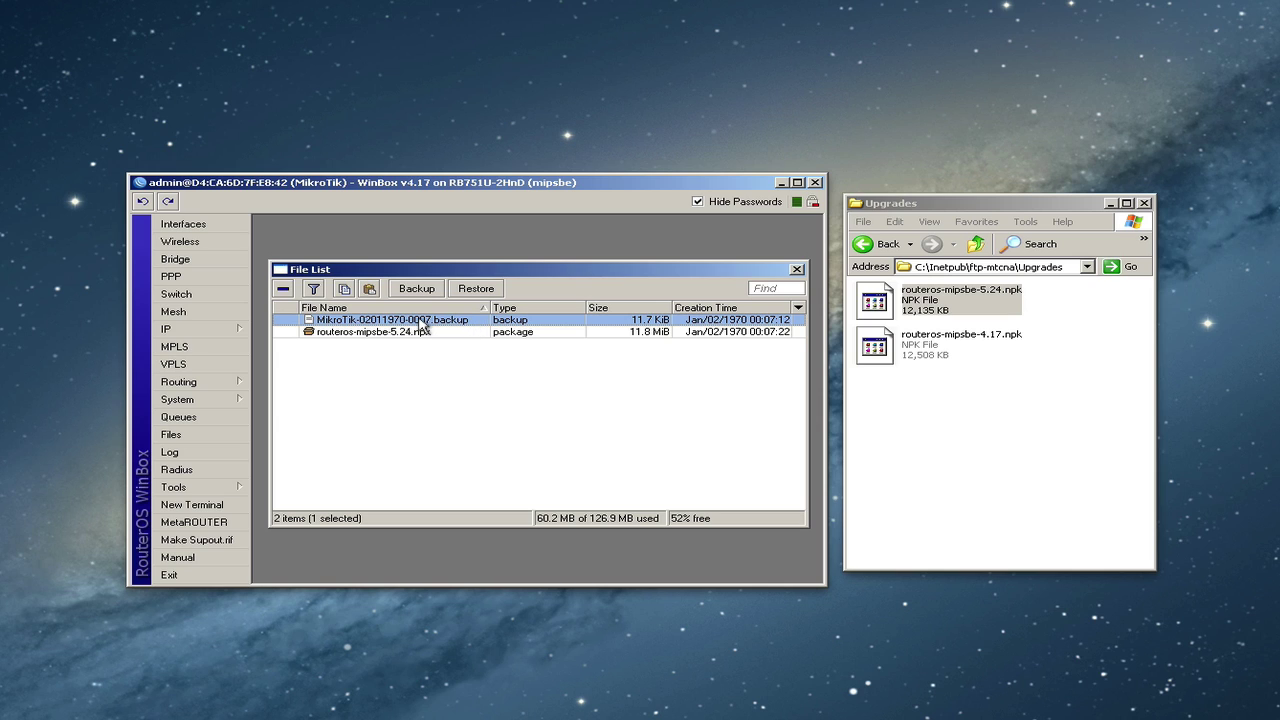
pyautogui.click(380, 333)
pyautogui.click(377, 321)
pyautogui.click(590, 333)
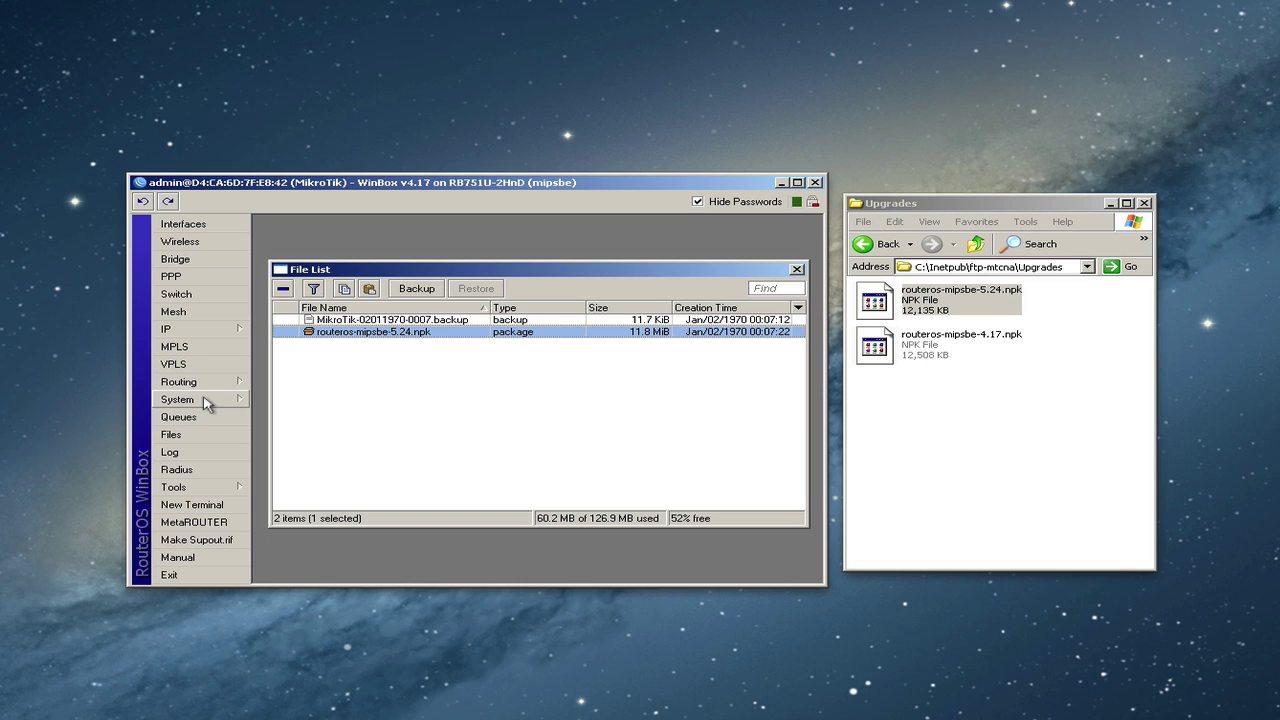
pyautogui.click(203, 401)
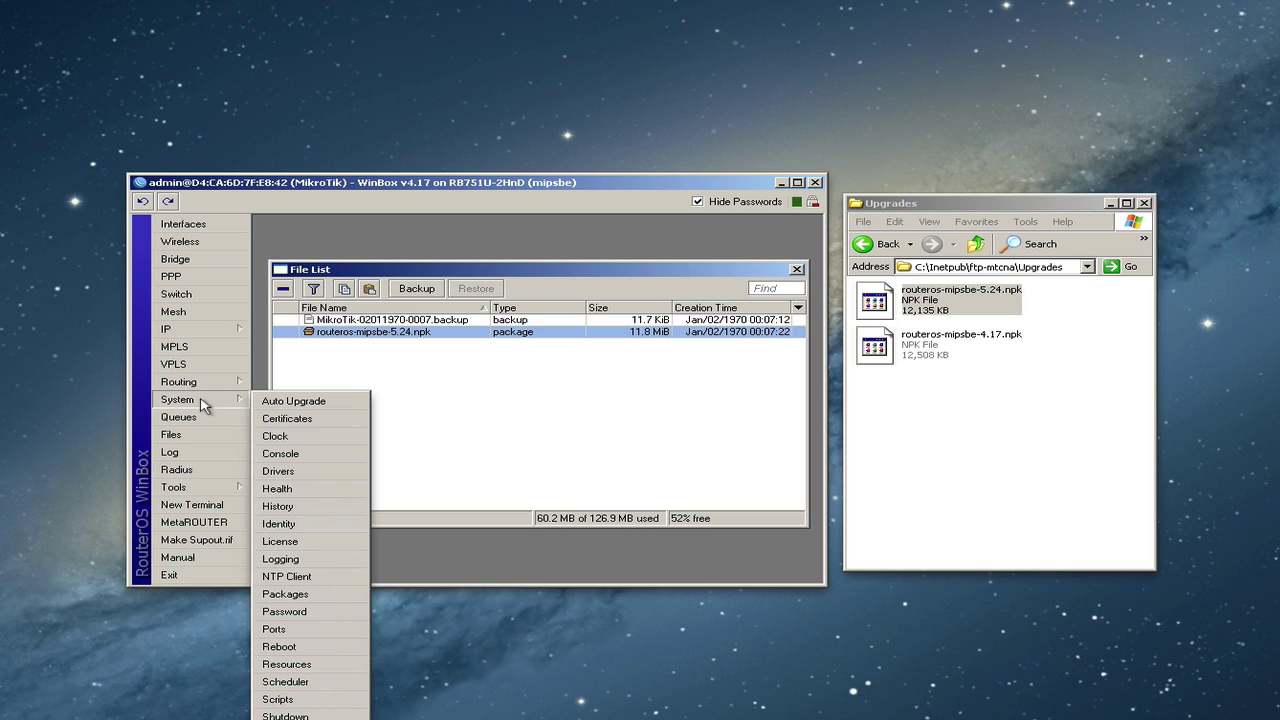
pyautogui.click(280, 648)
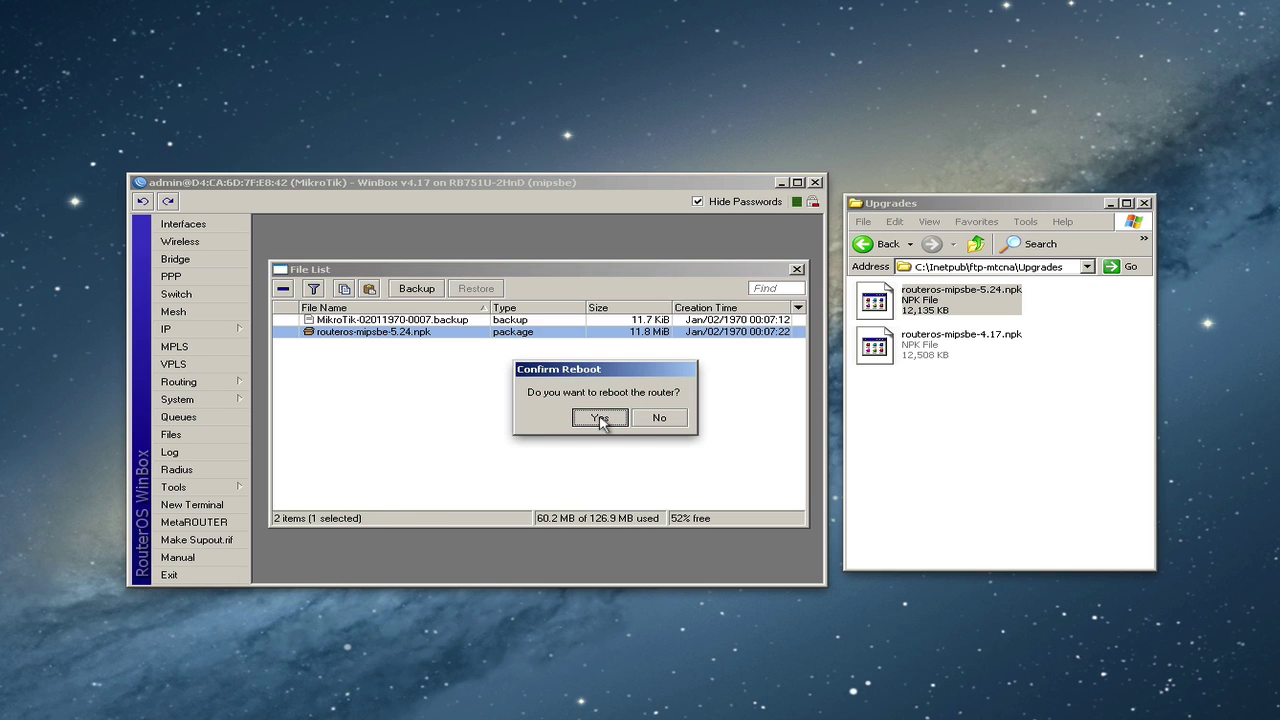
pyautogui.click(600, 418)
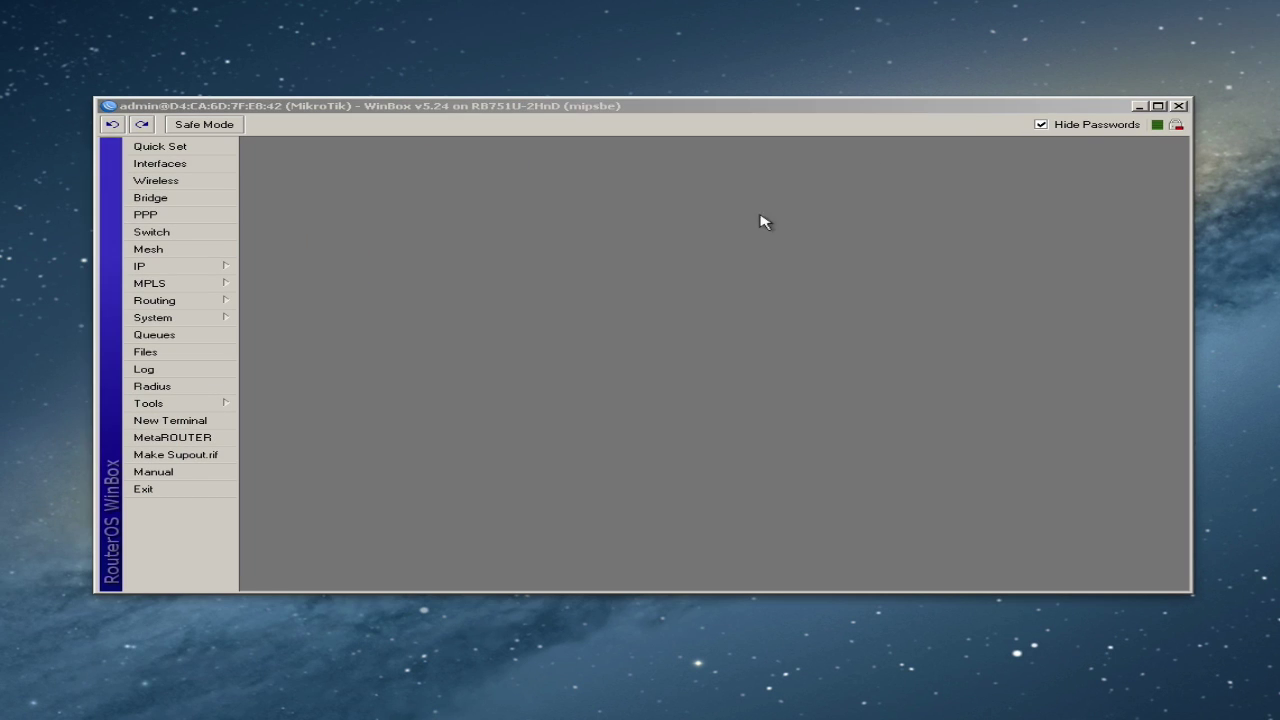
pyautogui.click(731, 239)
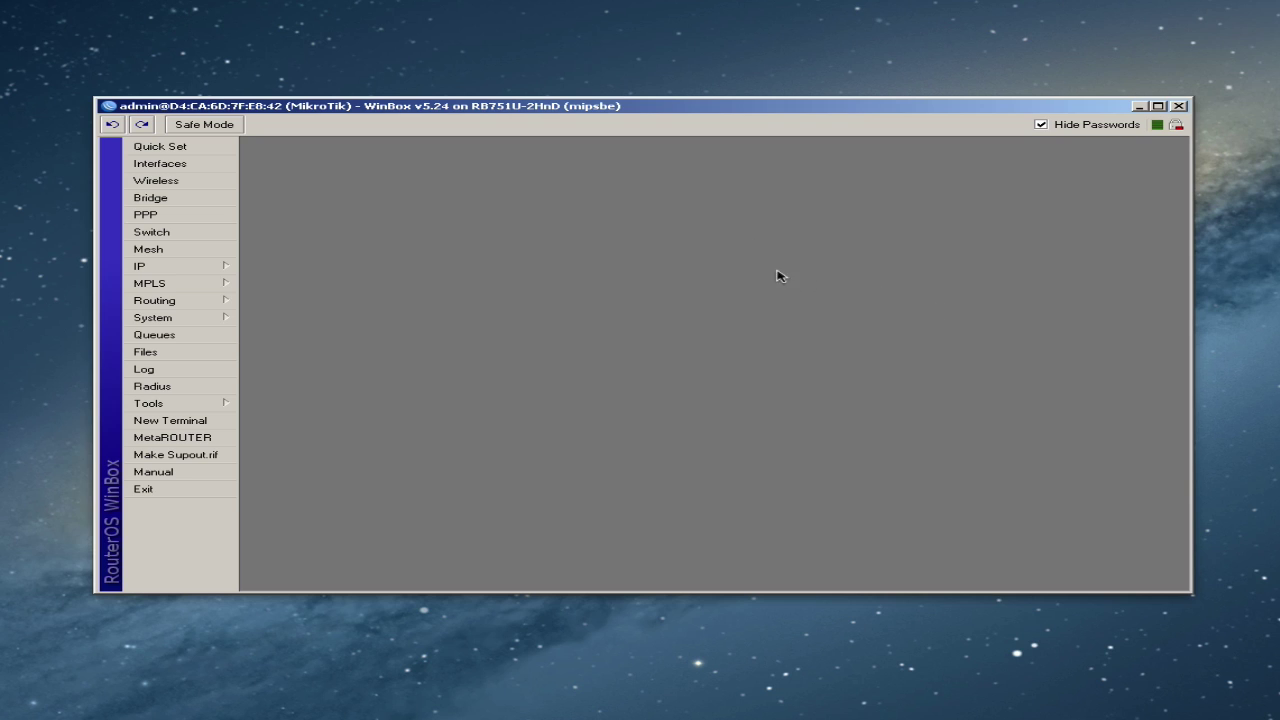
# - In Interfaces, give ether1 the comment 'WAN'
pyautogui.click(172, 168)
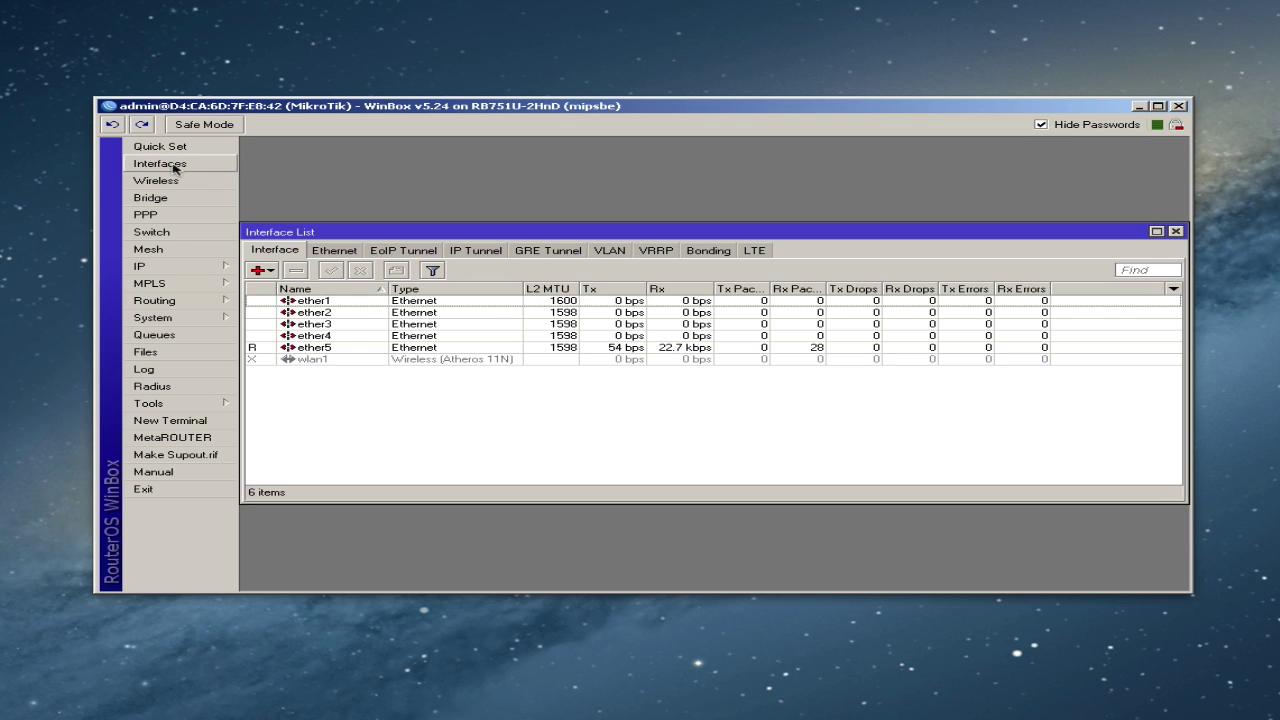
pyautogui.click(330, 302)
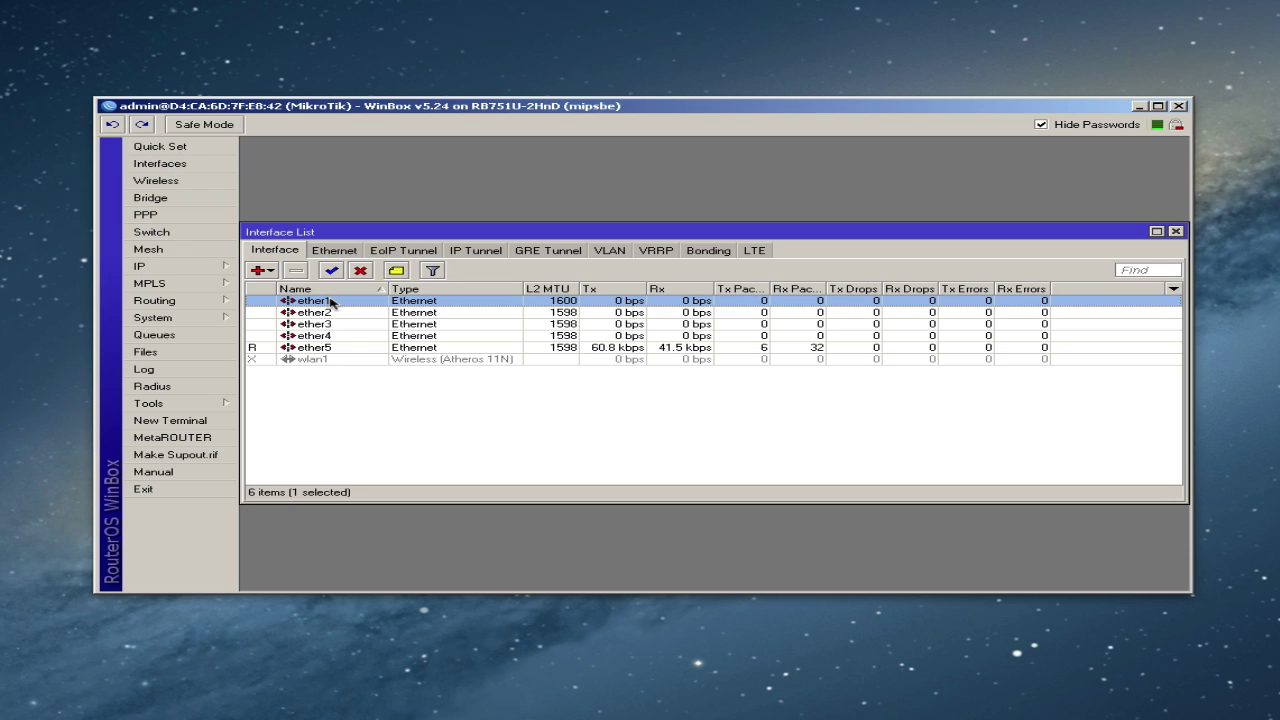
pyautogui.click(397, 272)
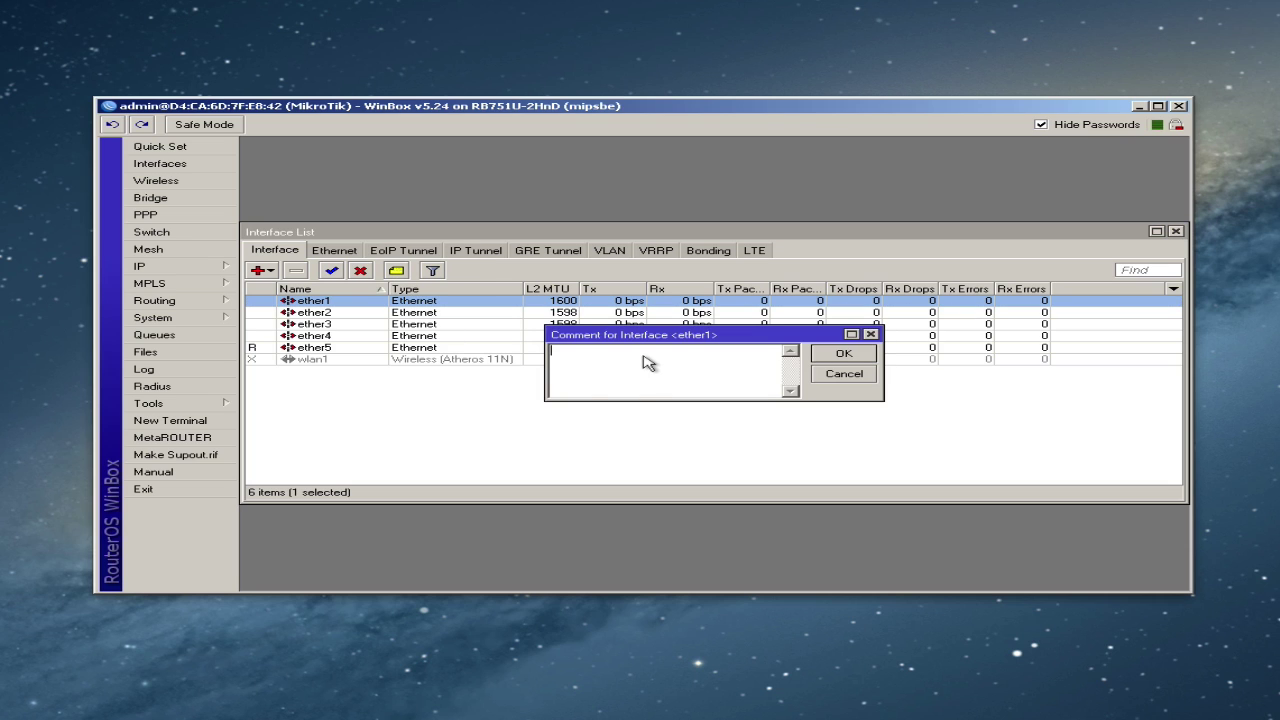
pyautogui.moveTo(720, 334); pyautogui.dragTo(657, 173)
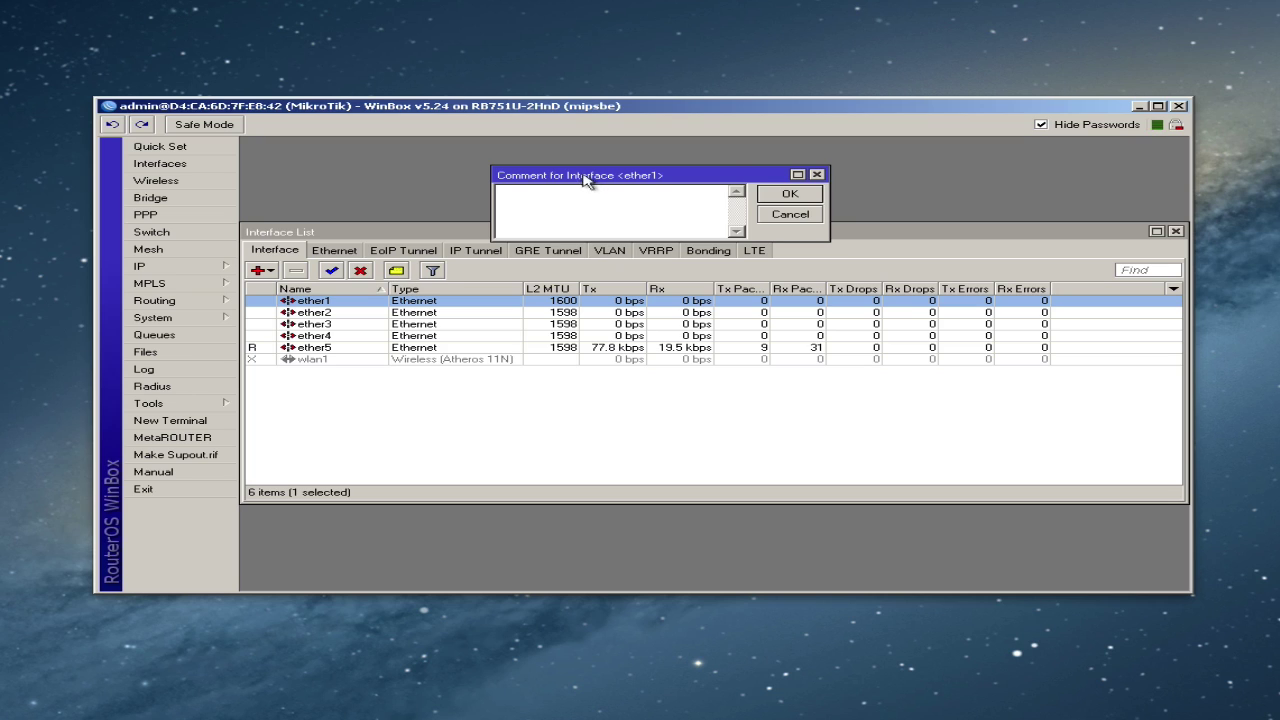
pyautogui.moveTo(580, 176); pyautogui.dragTo(575, 234)
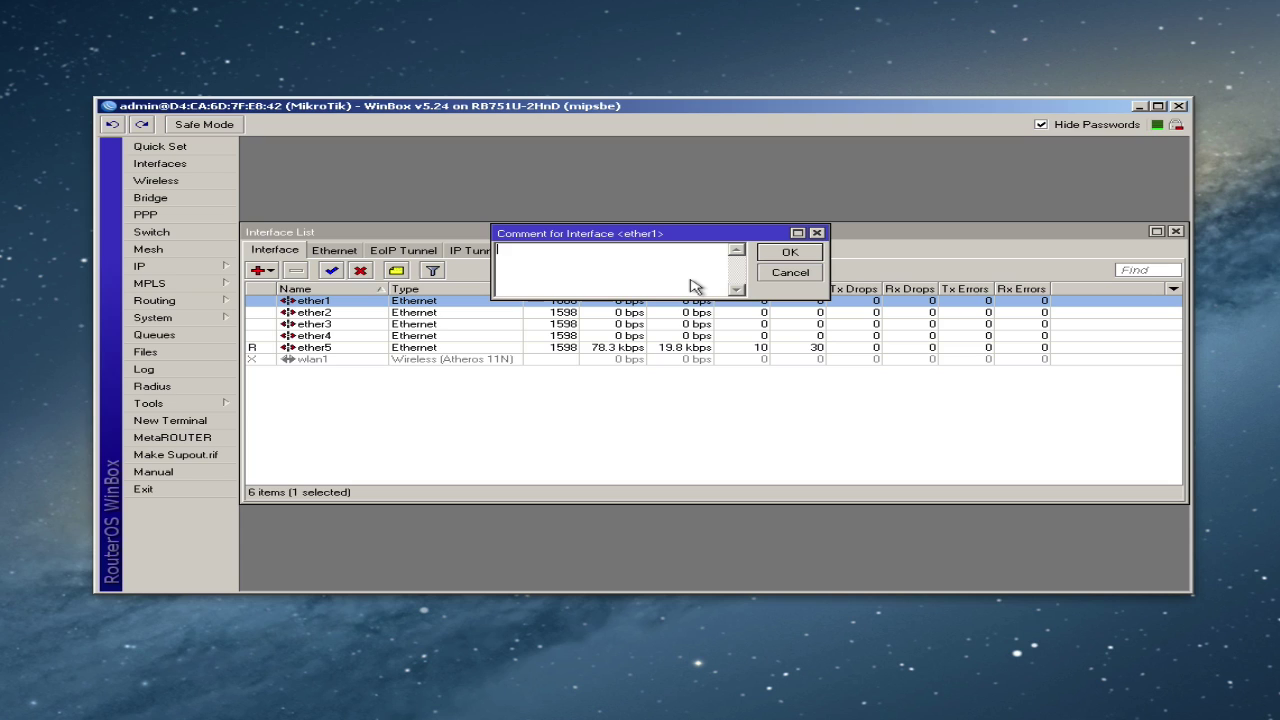
pyautogui.write('WAN')
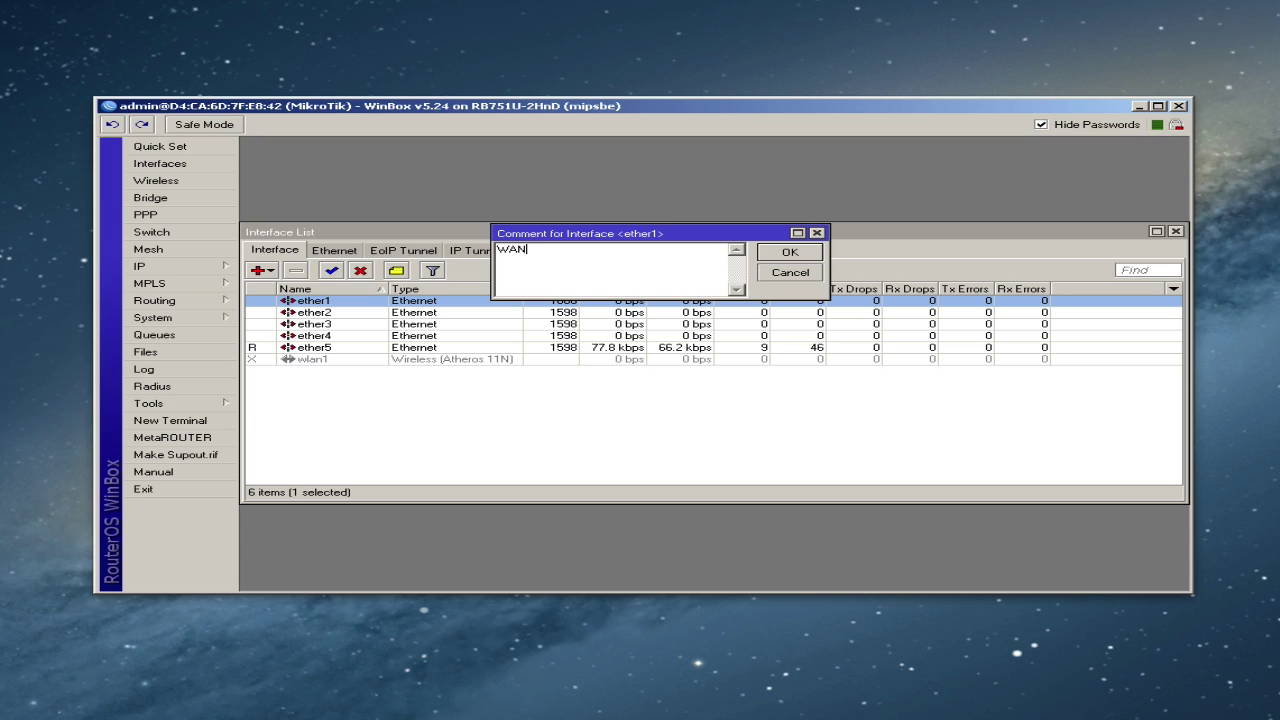
pyautogui.click(790, 252)
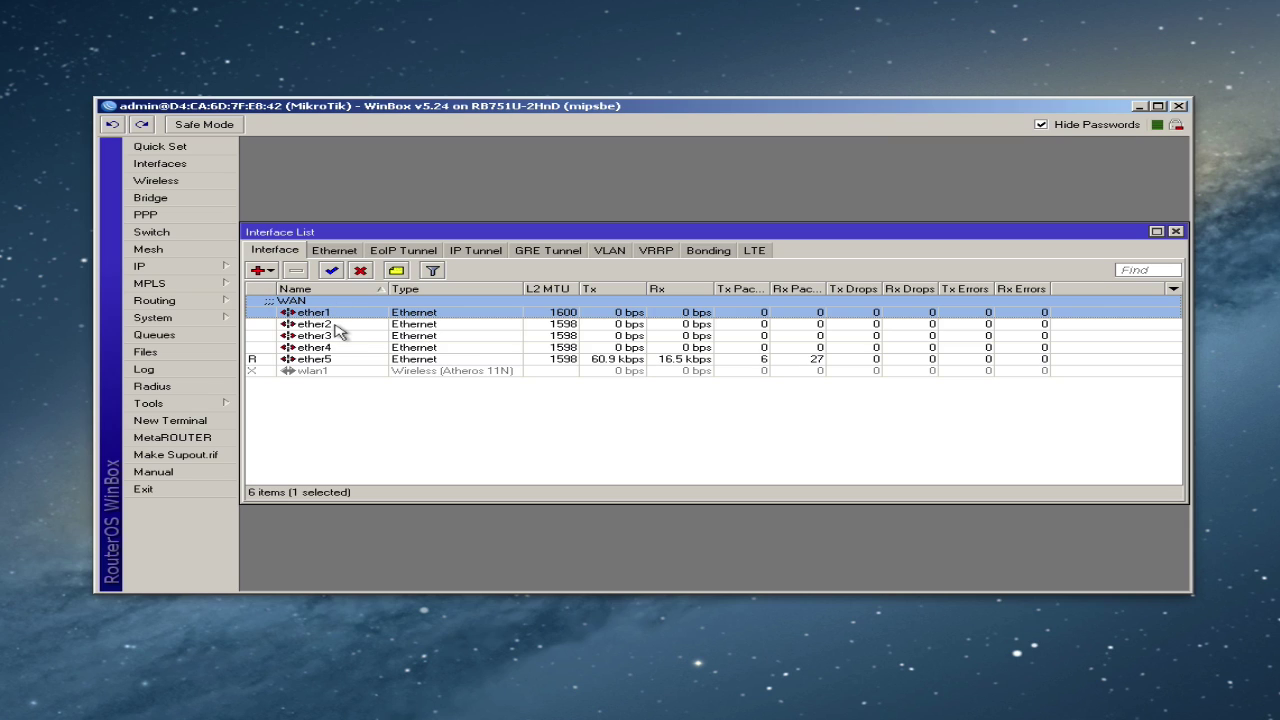
pyautogui.click(336, 330)
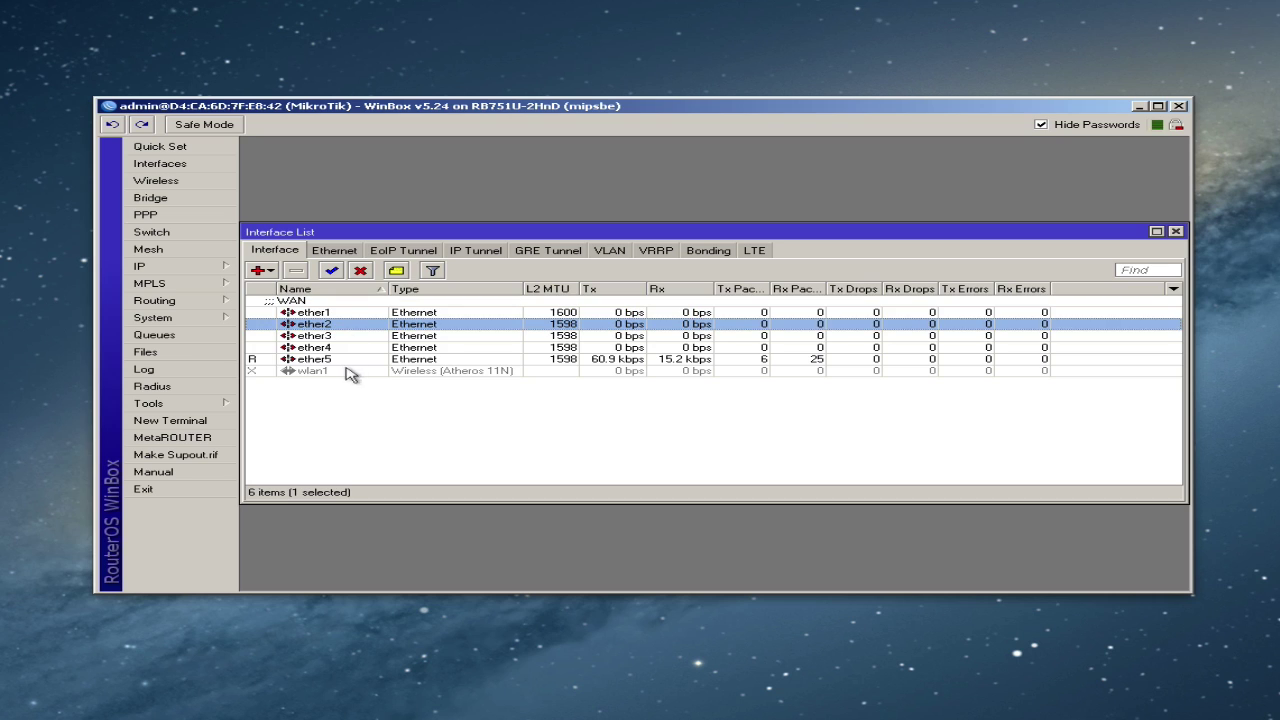
pyautogui.keyDown('shift'); pyautogui.click(333, 360); pyautogui.keyUp('shift')
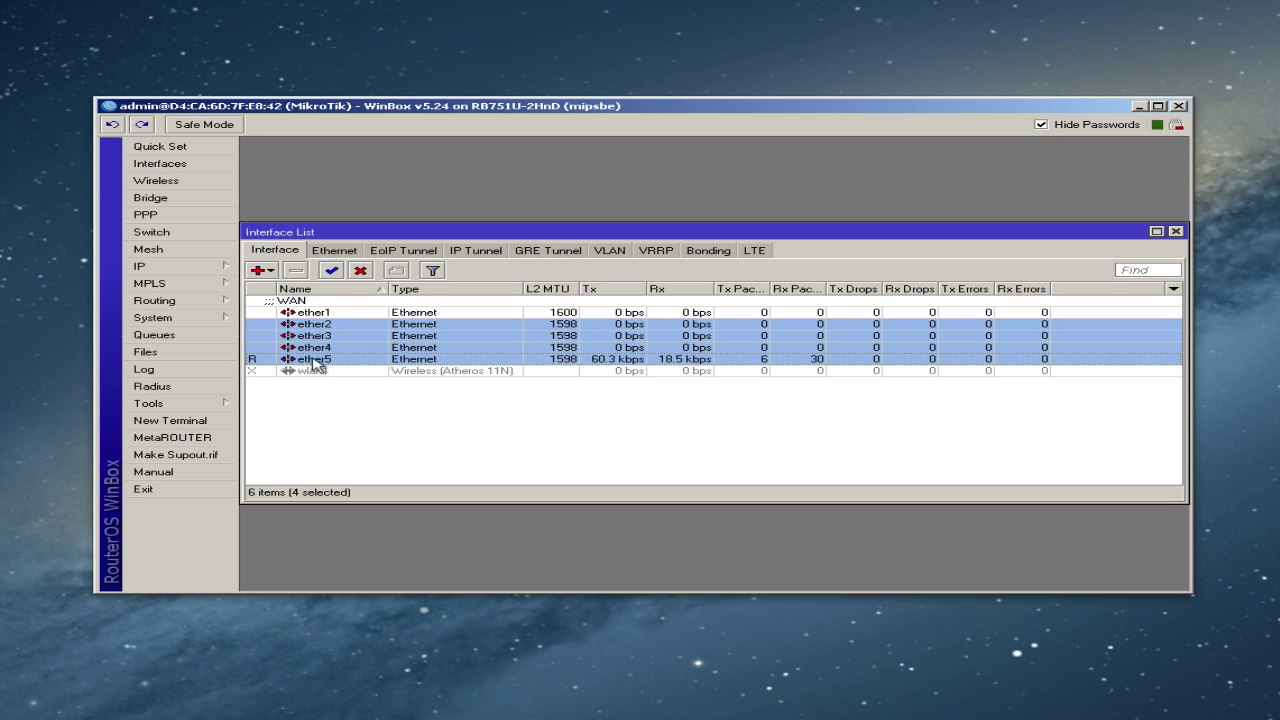
pyautogui.click(318, 361)
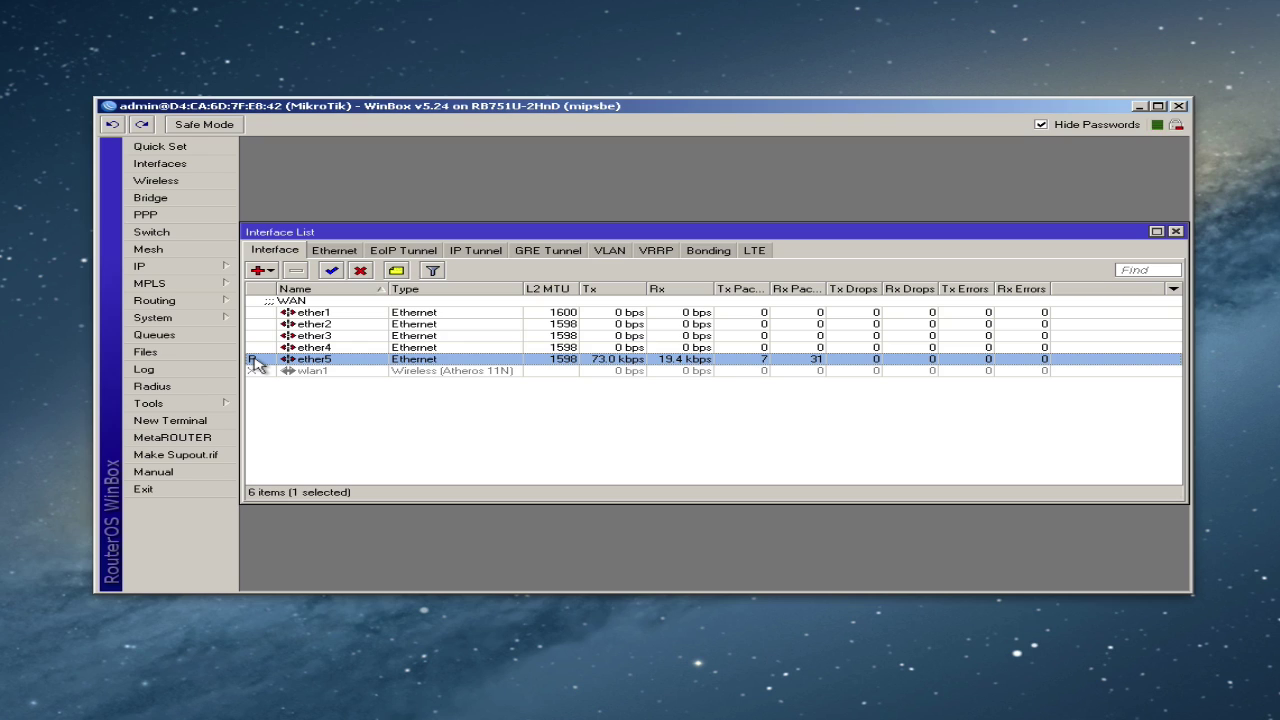
pyautogui.moveTo(256, 365)
pyautogui.click(338, 347)
pyautogui.click(338, 336)
pyautogui.click(337, 325)
pyautogui.click(335, 335)
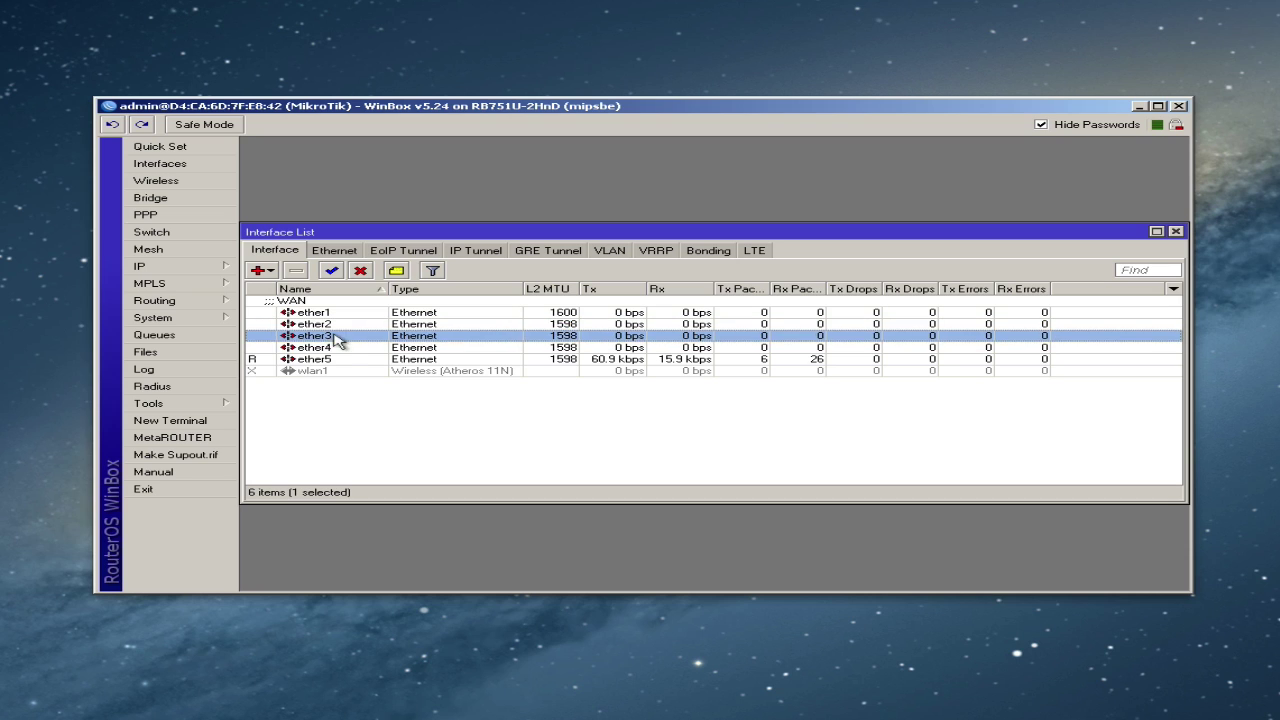
pyautogui.click(338, 347)
# - Comment ether2 as 'LAN - All ports are switched off ether2'
pyautogui.click(338, 358)
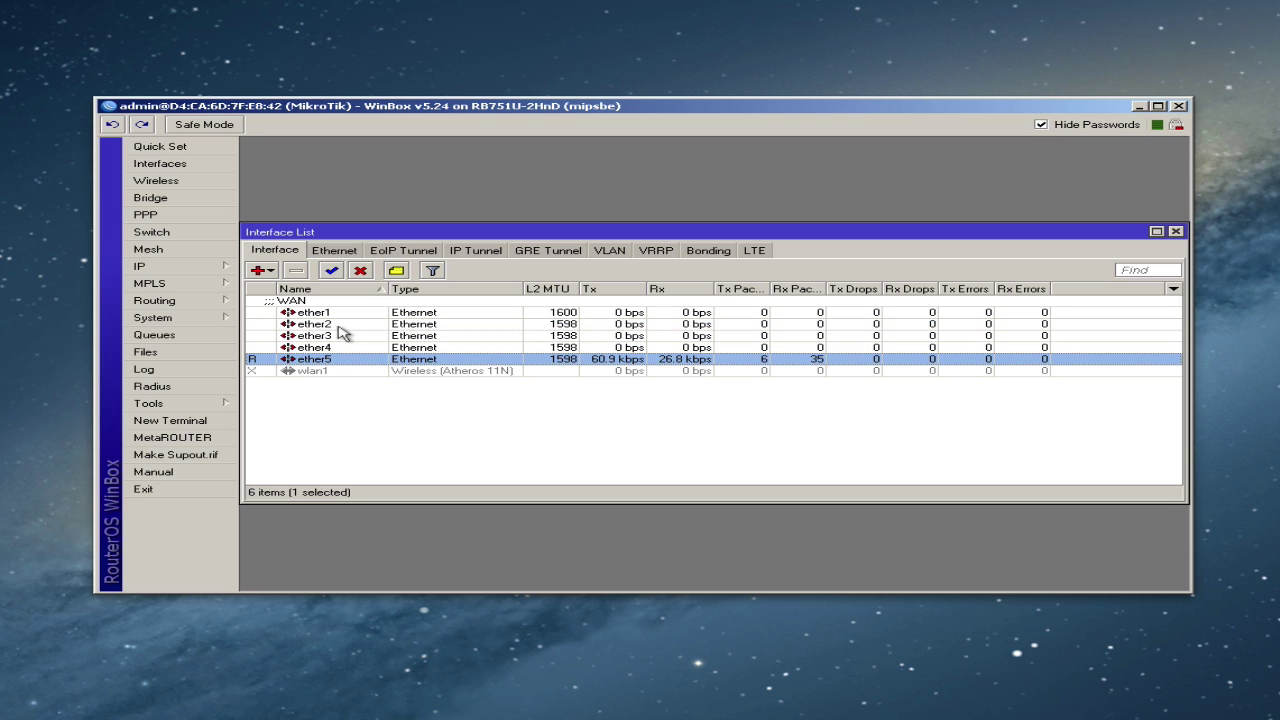
pyautogui.click(338, 325)
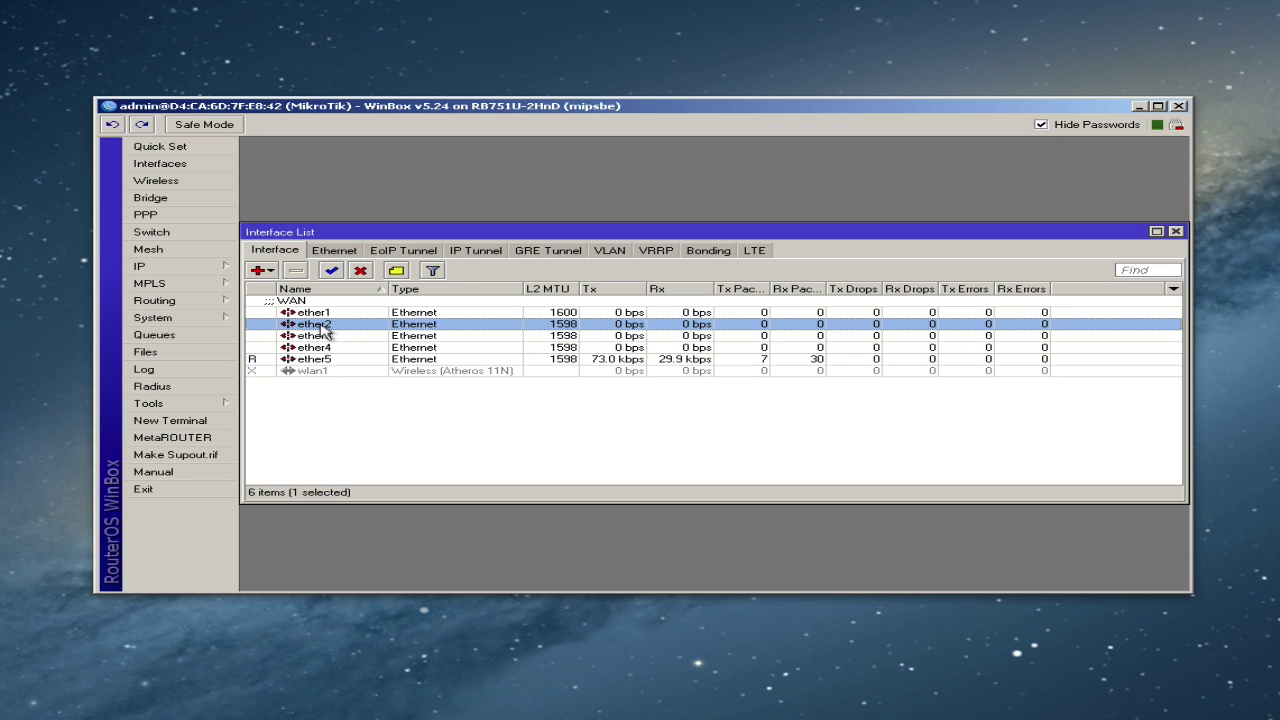
pyautogui.click(395, 271)
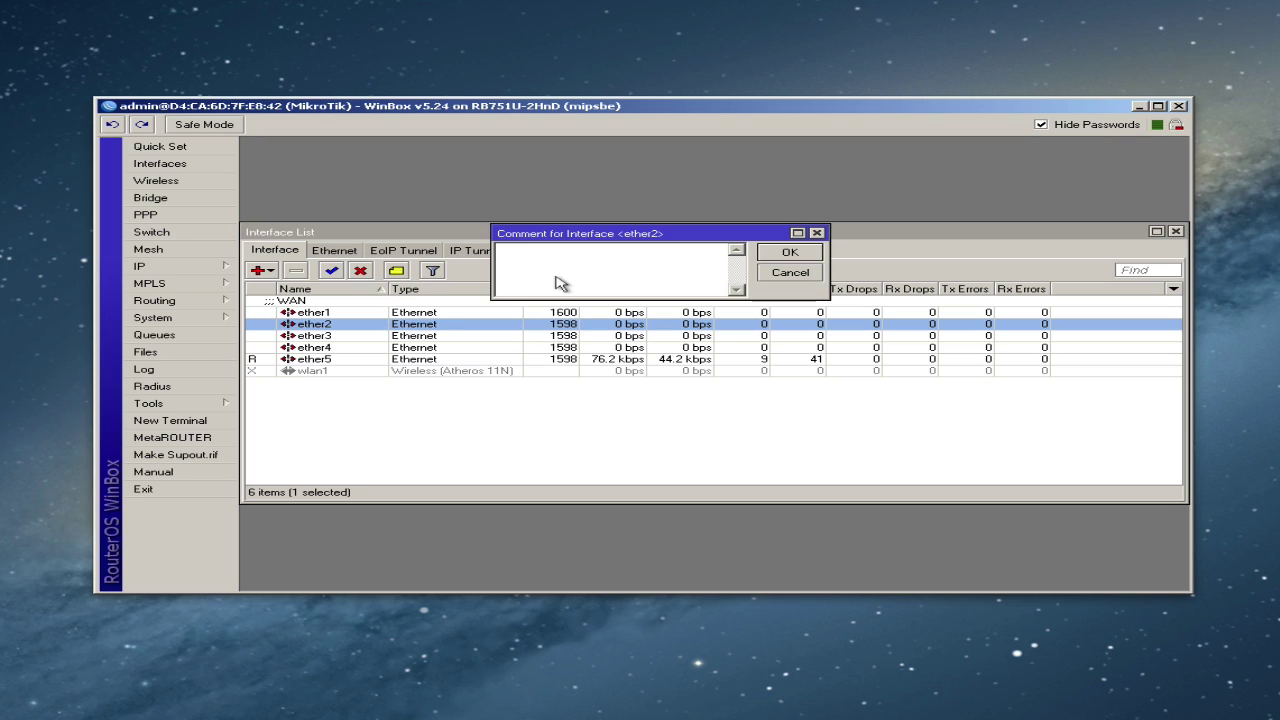
pyautogui.write('LAN - All ports aree')
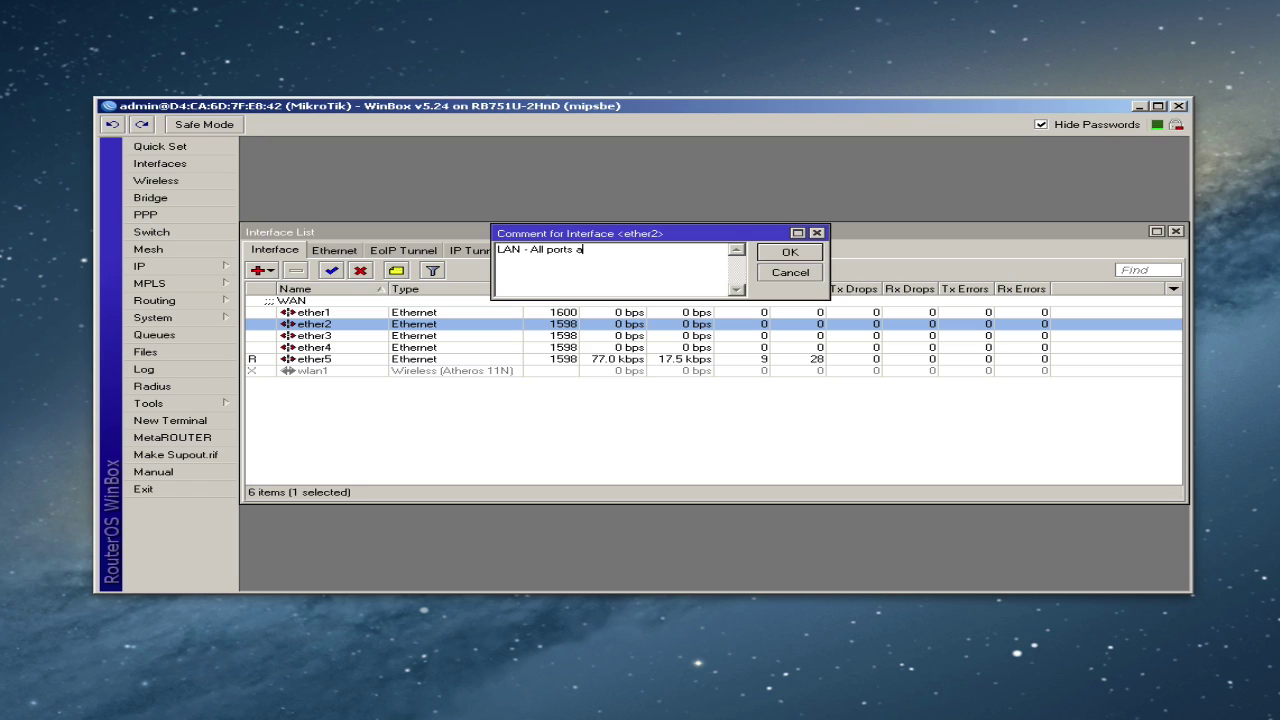
pyautogui.press('BackSpace')
pyautogui.write('re switched off ether2')
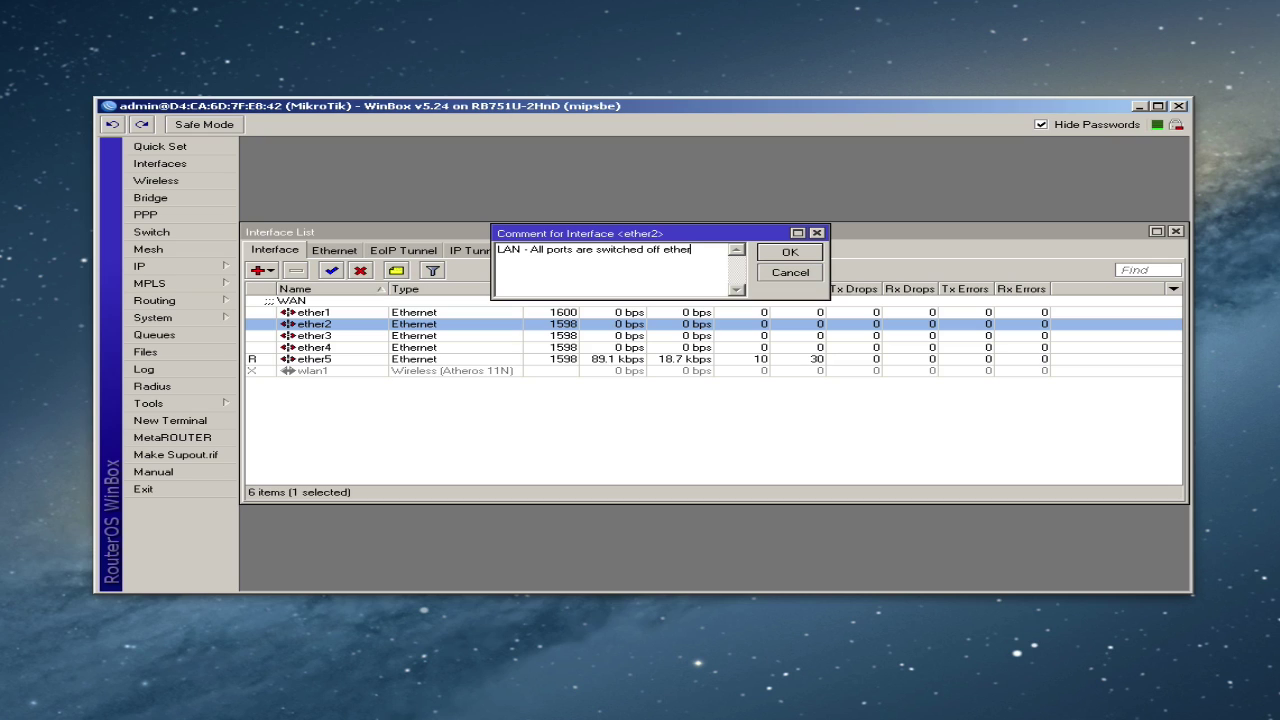
pyautogui.click(786, 252)
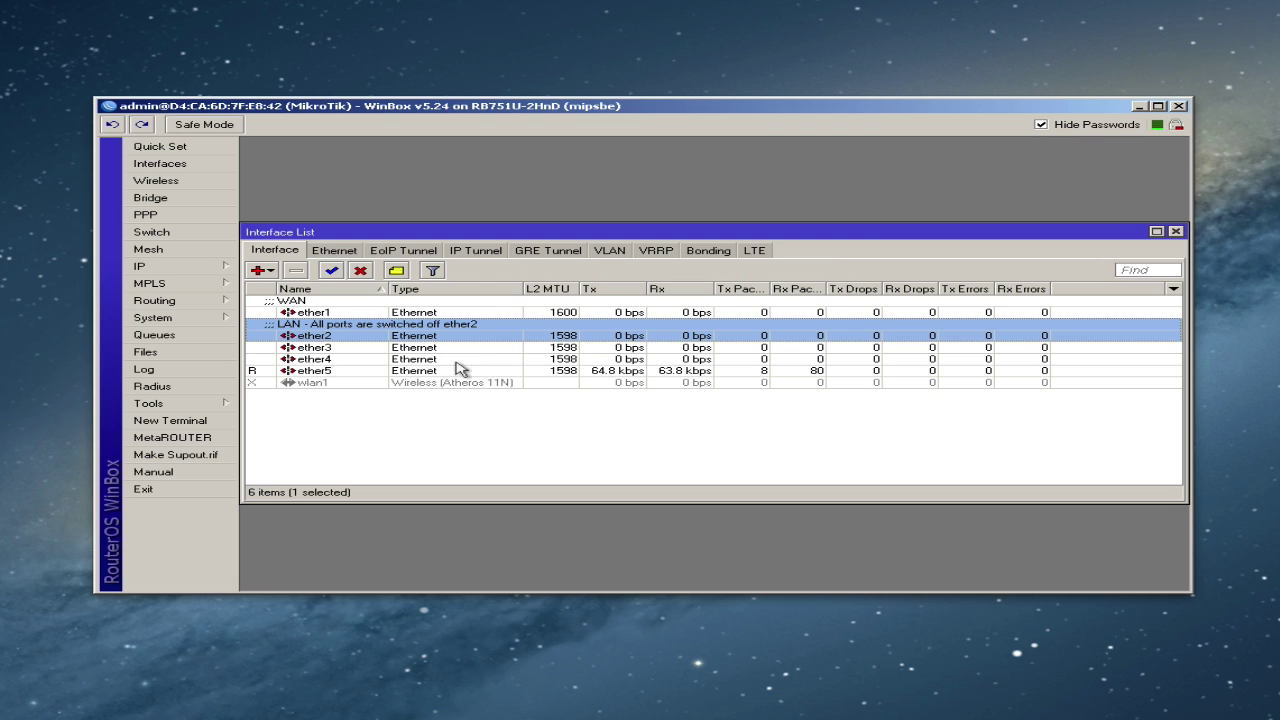
# - Set Master Port to ether2 on ether3, ether4 and ether5
pyautogui.doubleClick(395, 348)
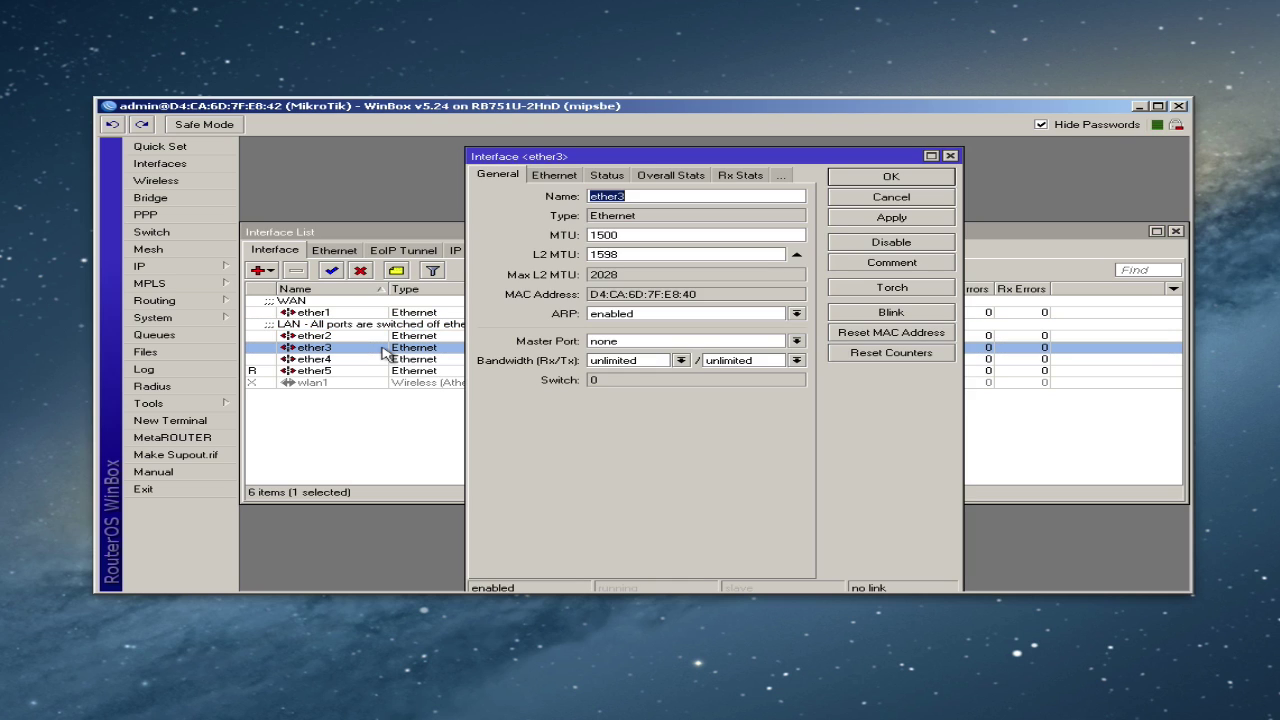
pyautogui.click(650, 343)
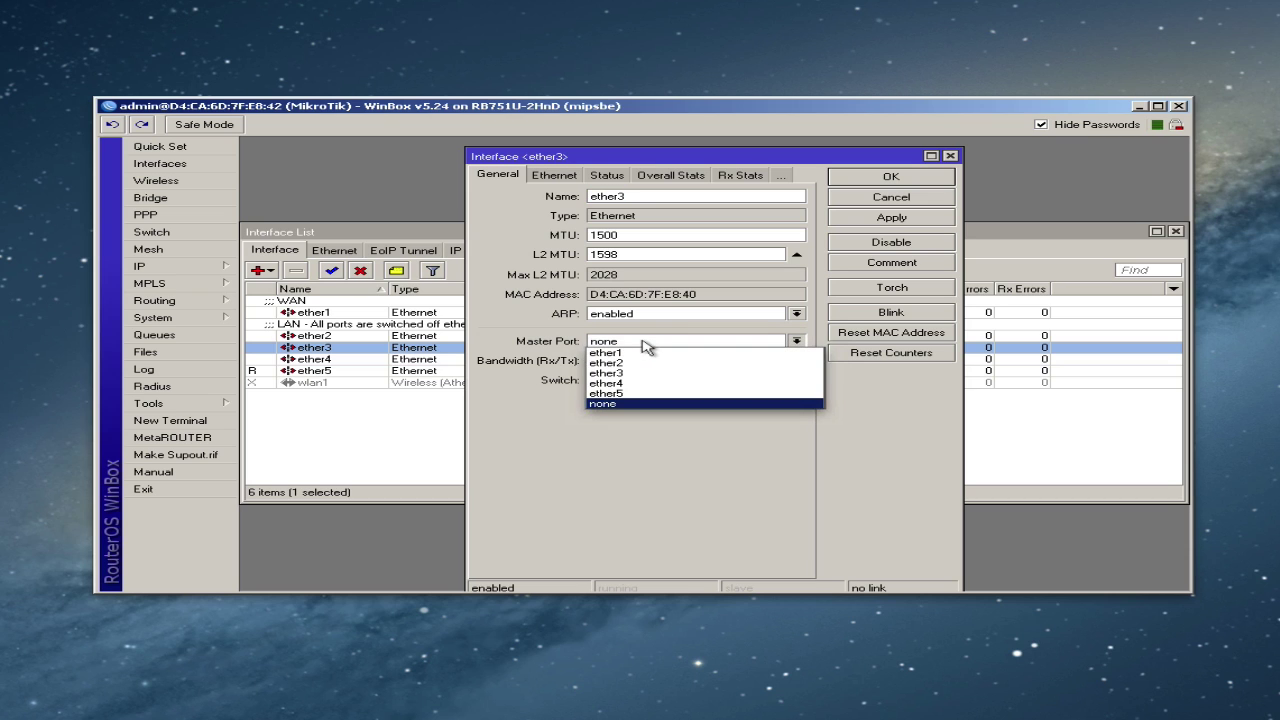
pyautogui.click(628, 364)
pyautogui.click(876, 188)
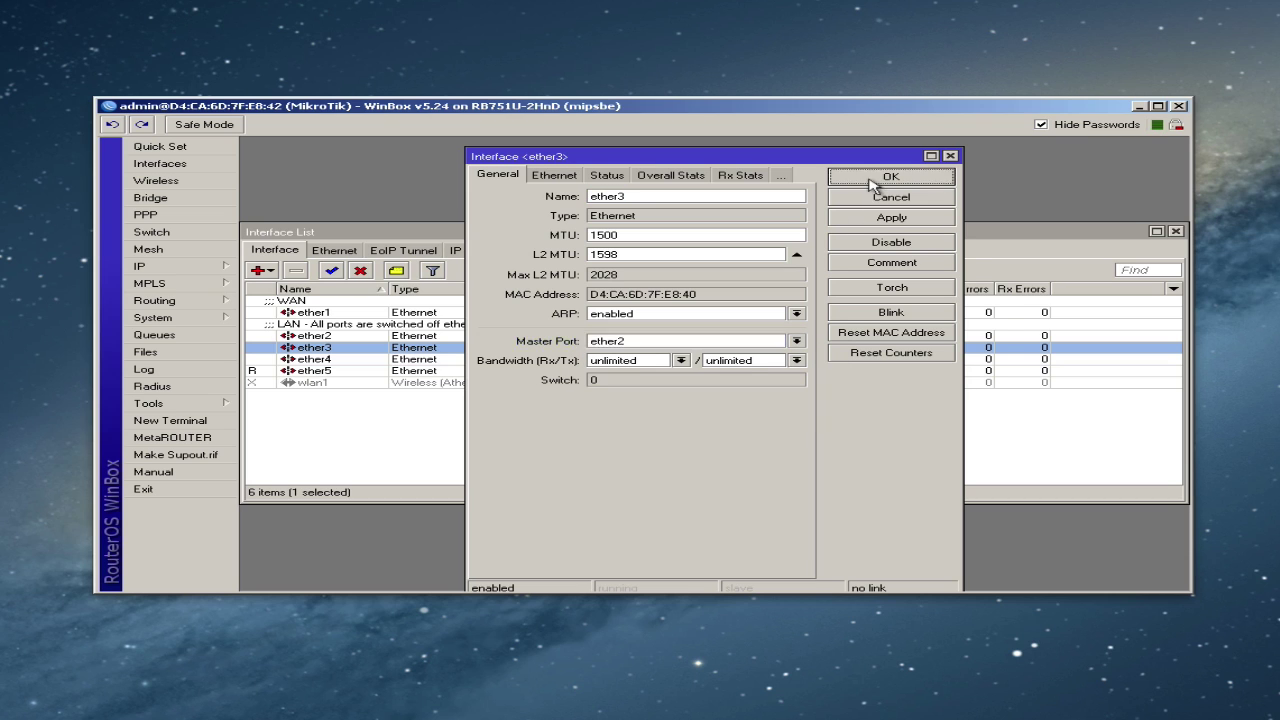
pyautogui.doubleClick(345, 358)
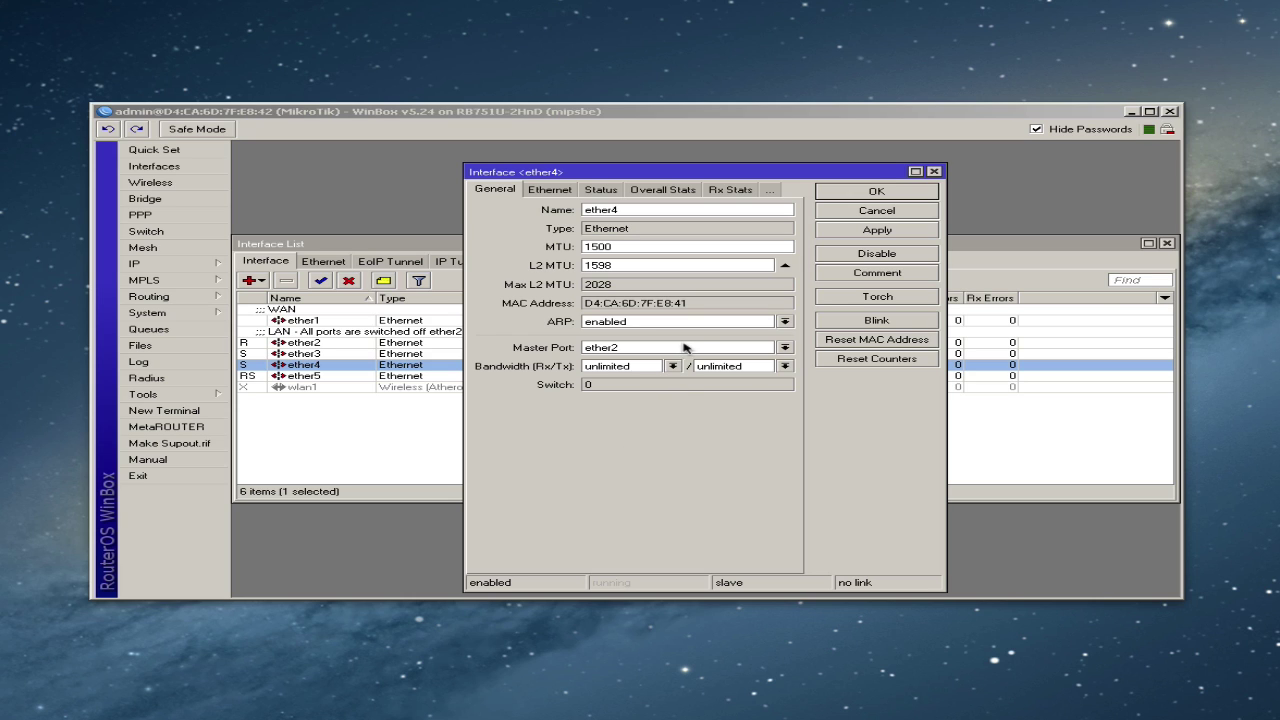
pyautogui.click(849, 195)
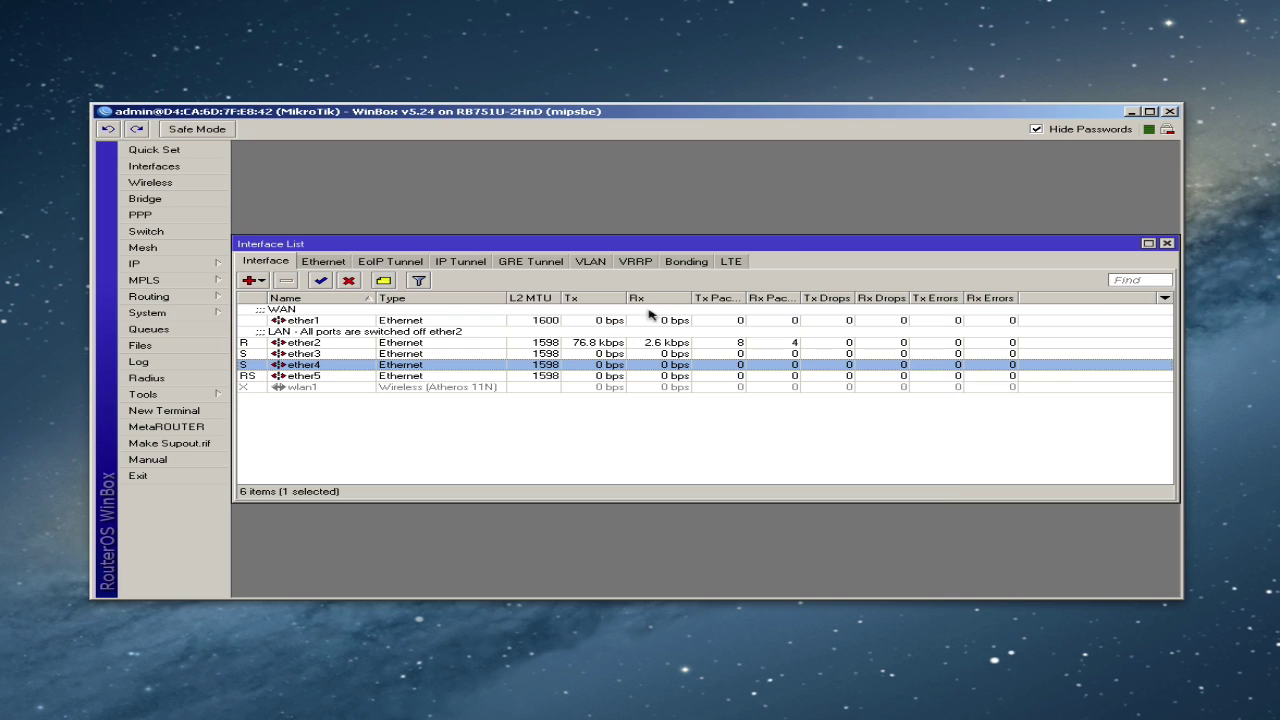
pyautogui.doubleClick(499, 375)
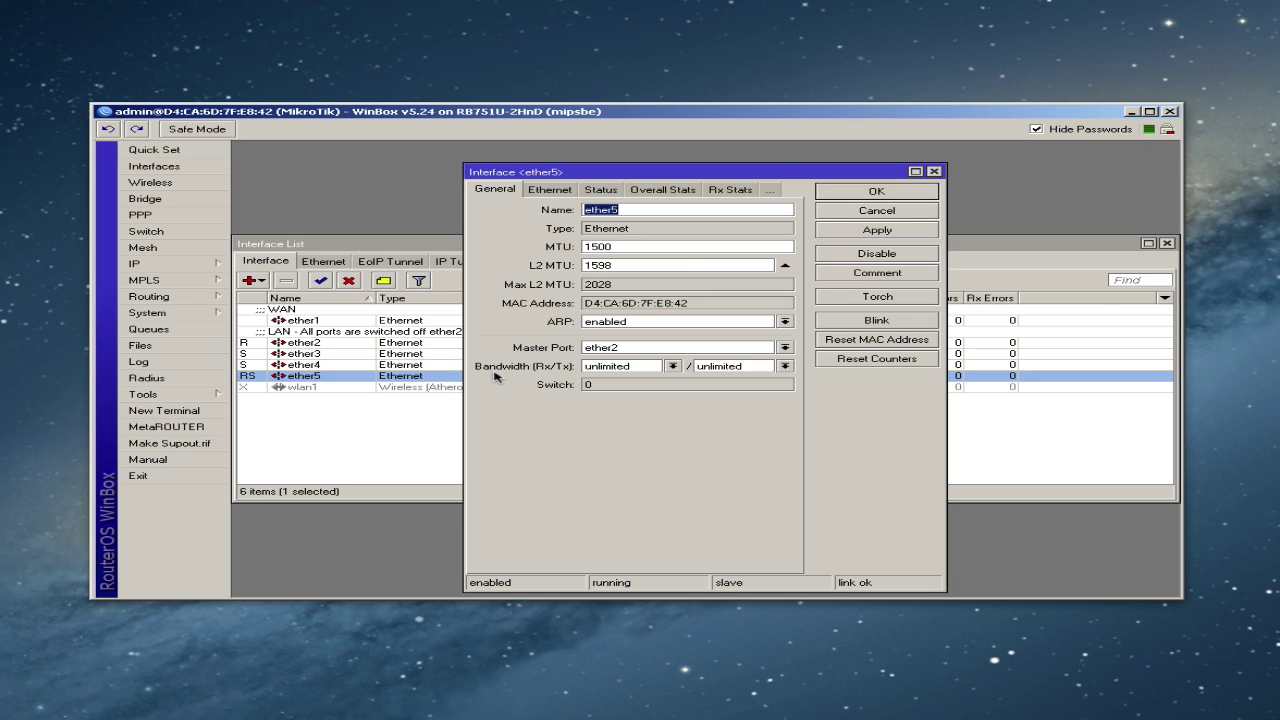
pyautogui.click(877, 193)
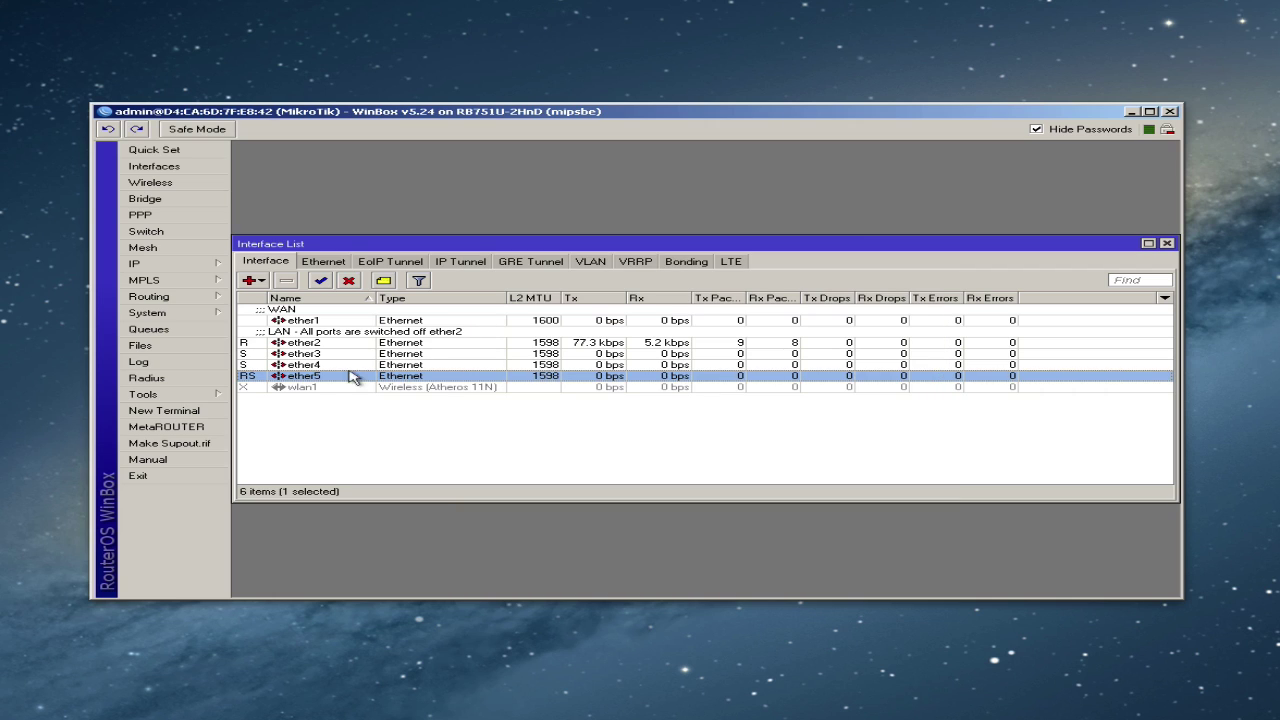
pyautogui.click(328, 356)
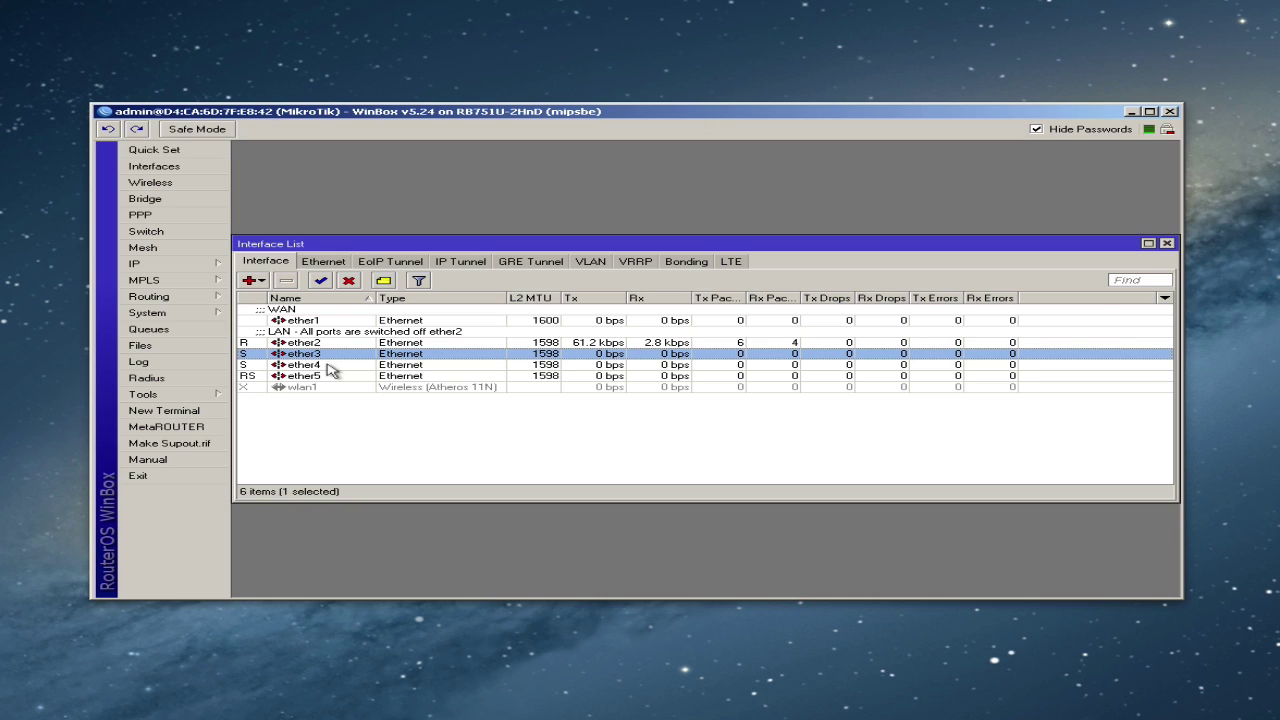
# - Review the ether2–ether5 rows in the interface list, then close it
pyautogui.click(325, 343)
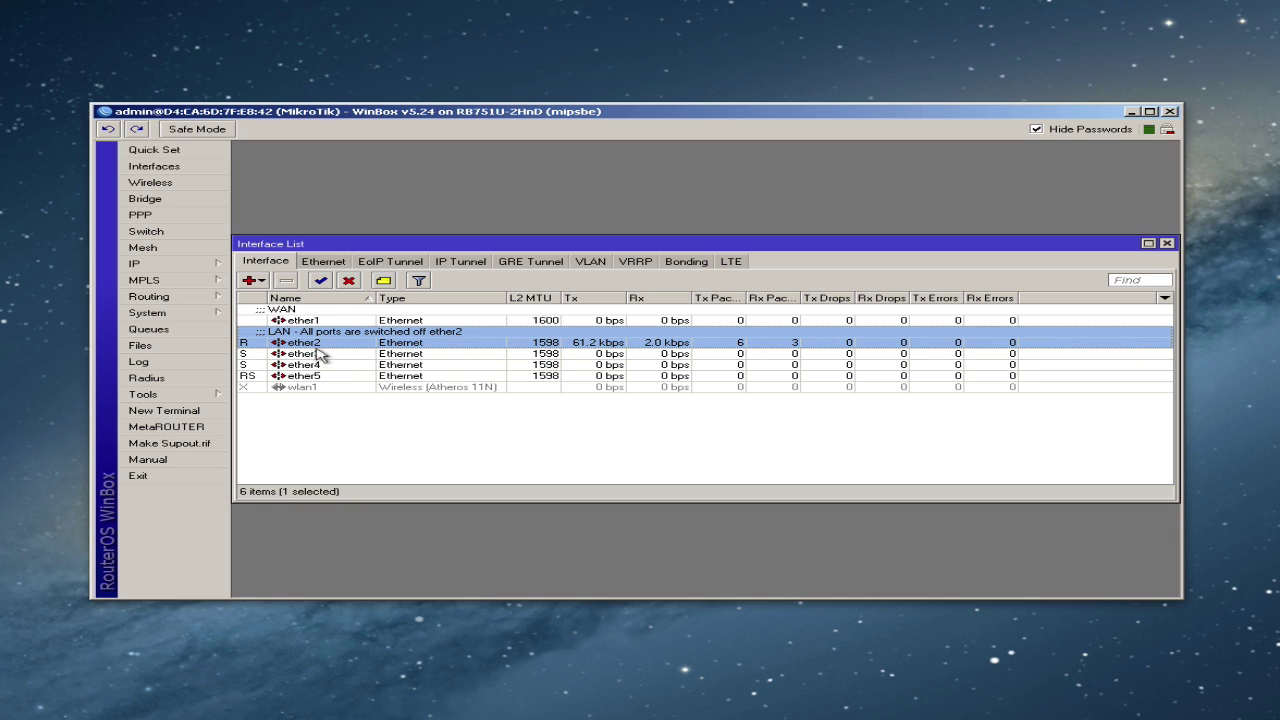
pyautogui.click(318, 356)
pyautogui.click(310, 366)
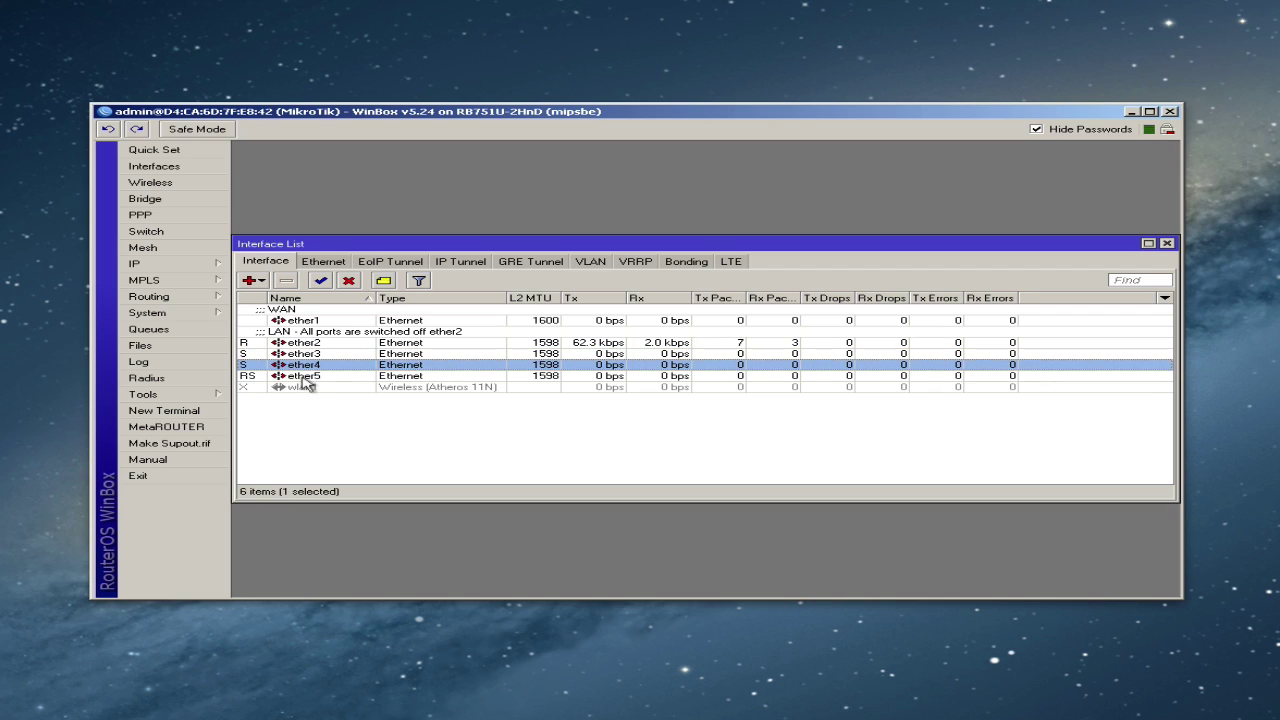
pyautogui.click(304, 377)
pyautogui.click(326, 355)
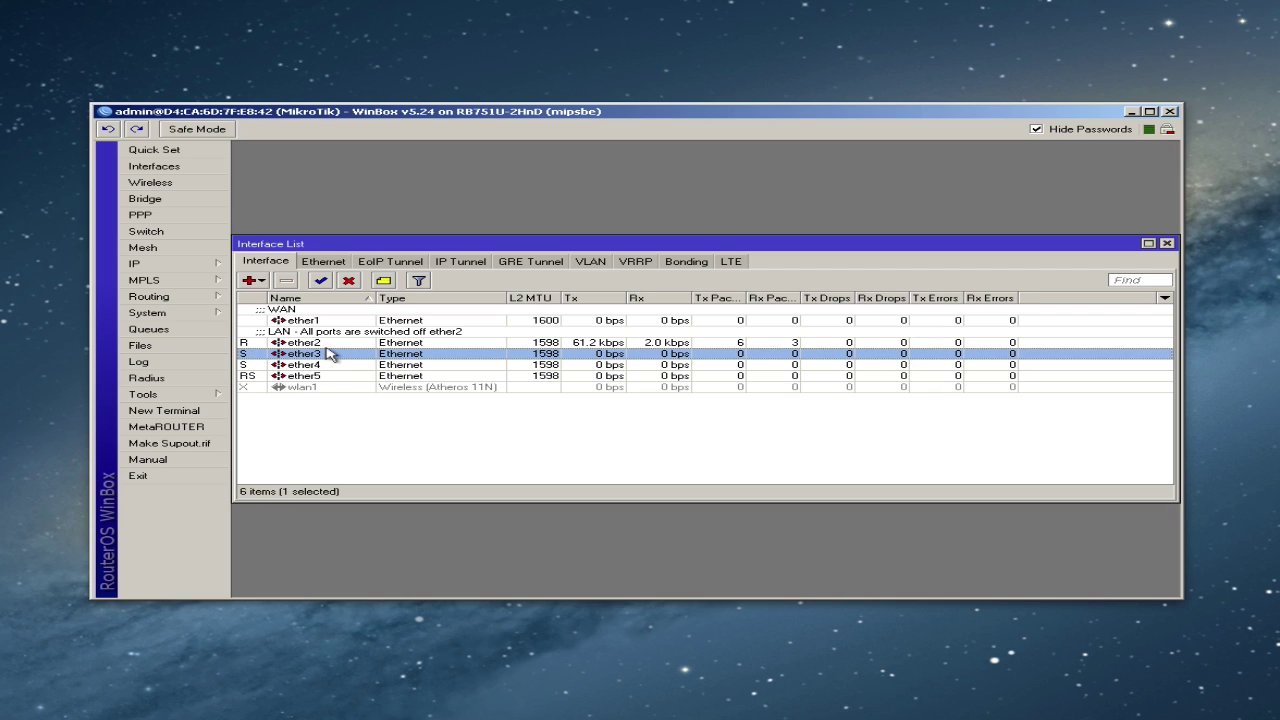
pyautogui.click(330, 343)
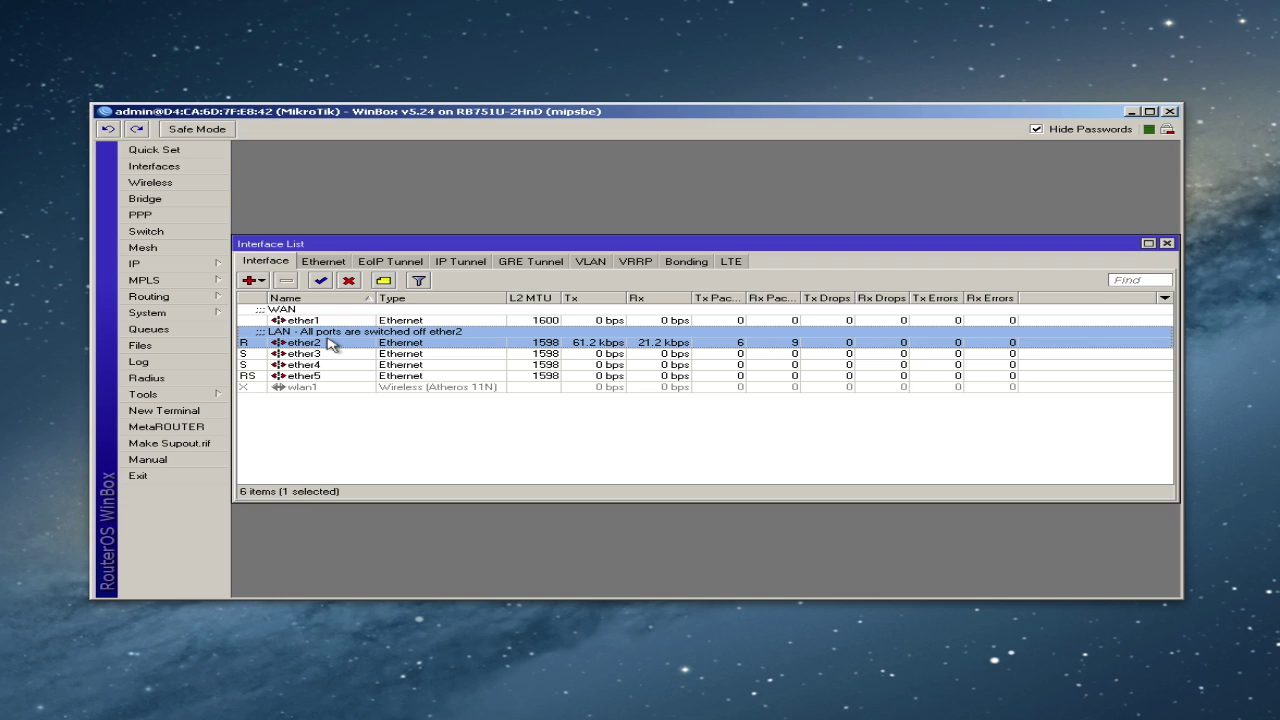
pyautogui.click(336, 355)
pyautogui.click(333, 366)
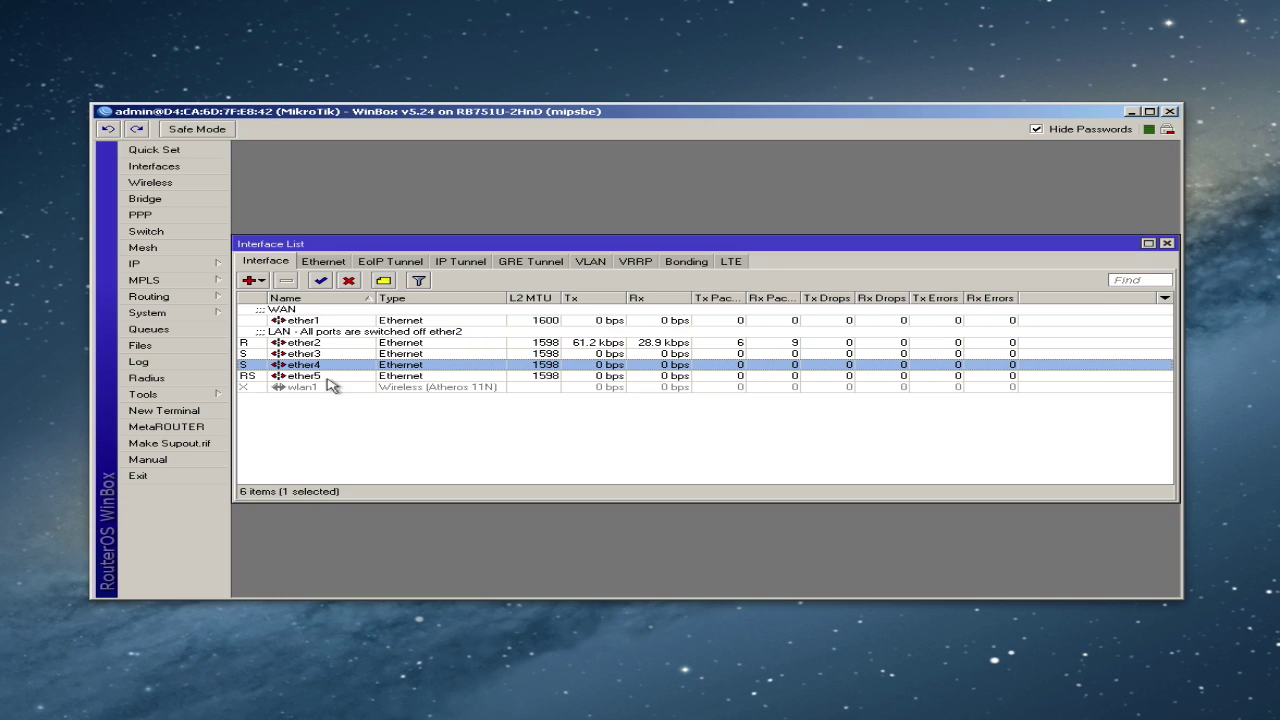
pyautogui.click(331, 377)
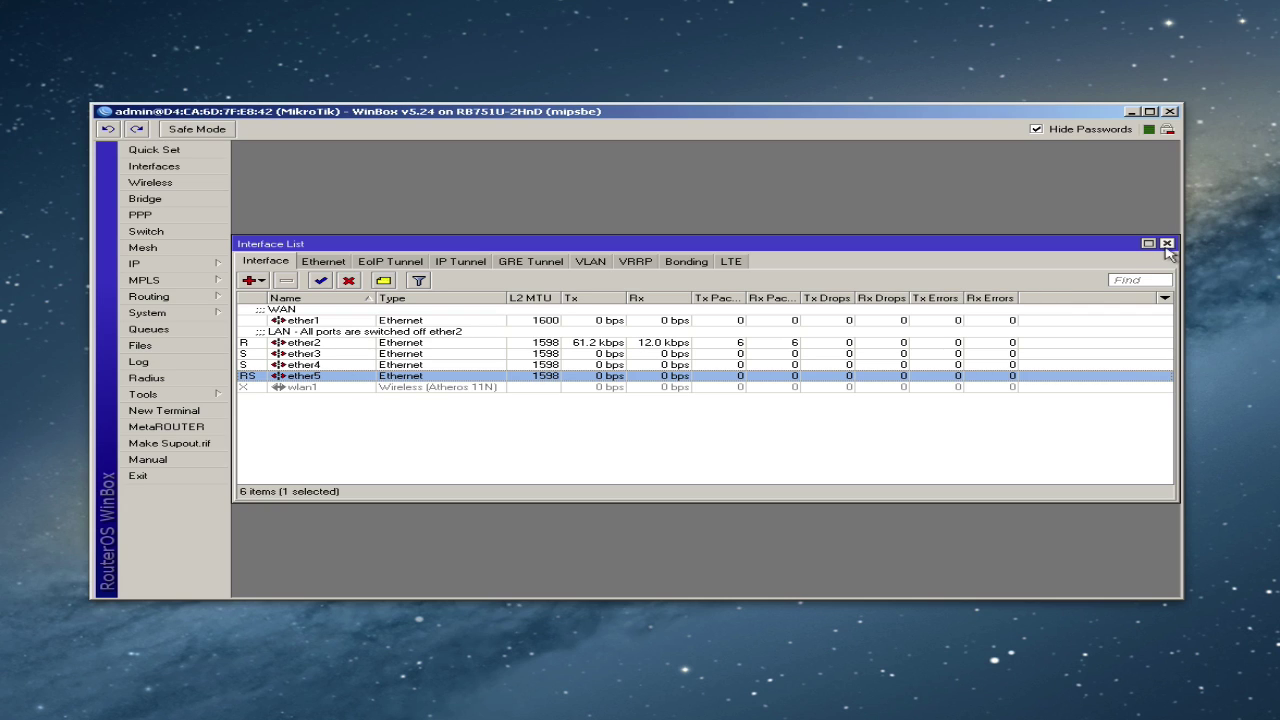
pyautogui.click(1166, 244)
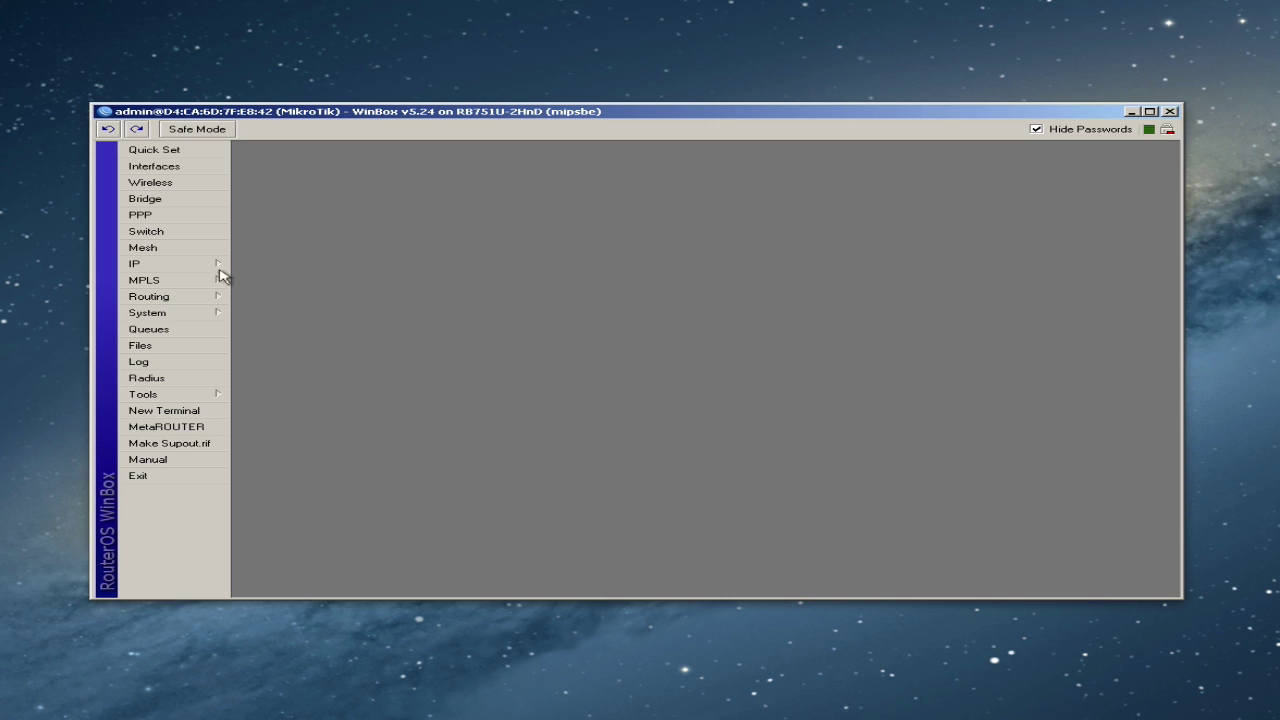
pyautogui.click(157, 266)
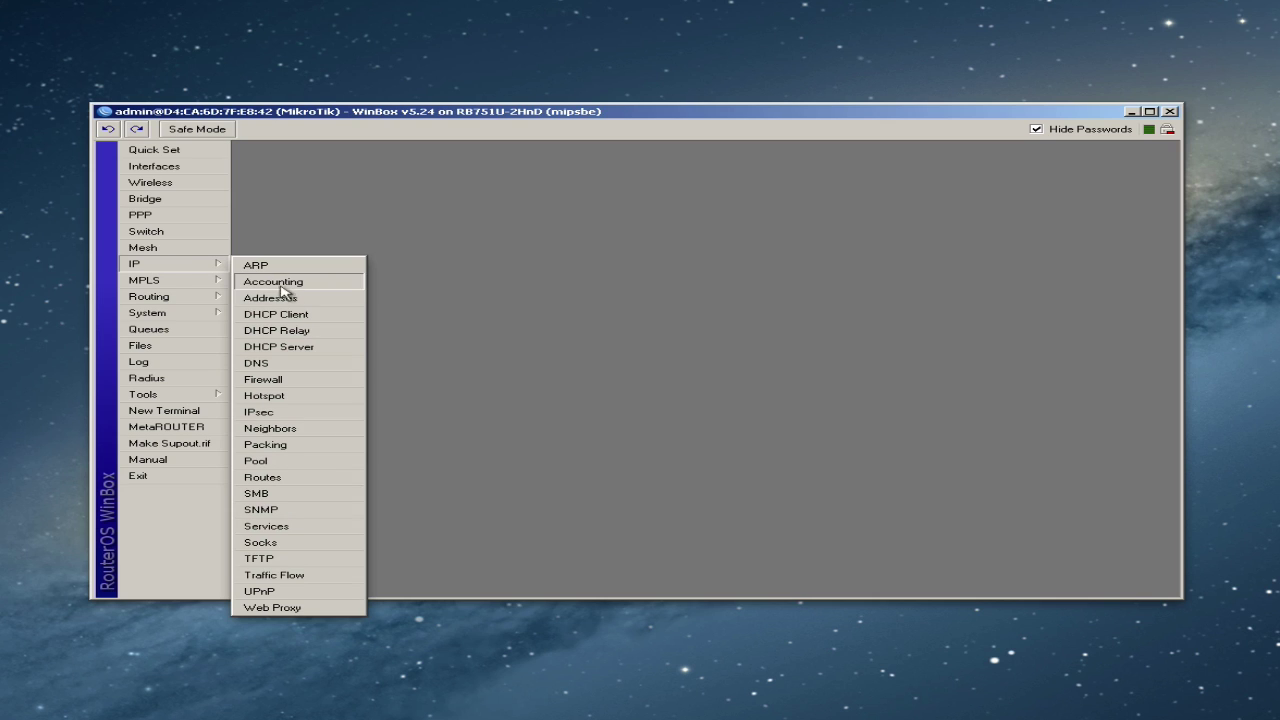
pyautogui.click(292, 315)
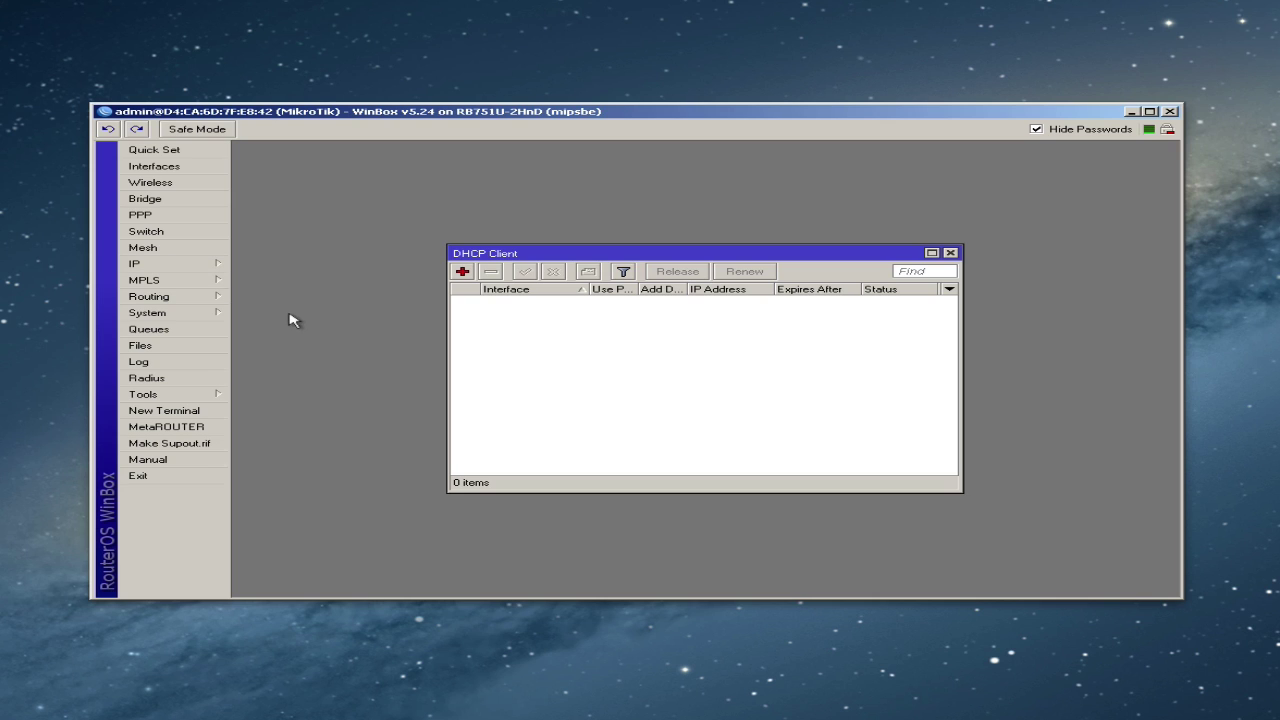
pyautogui.click(462, 271)
pyautogui.click(728, 305)
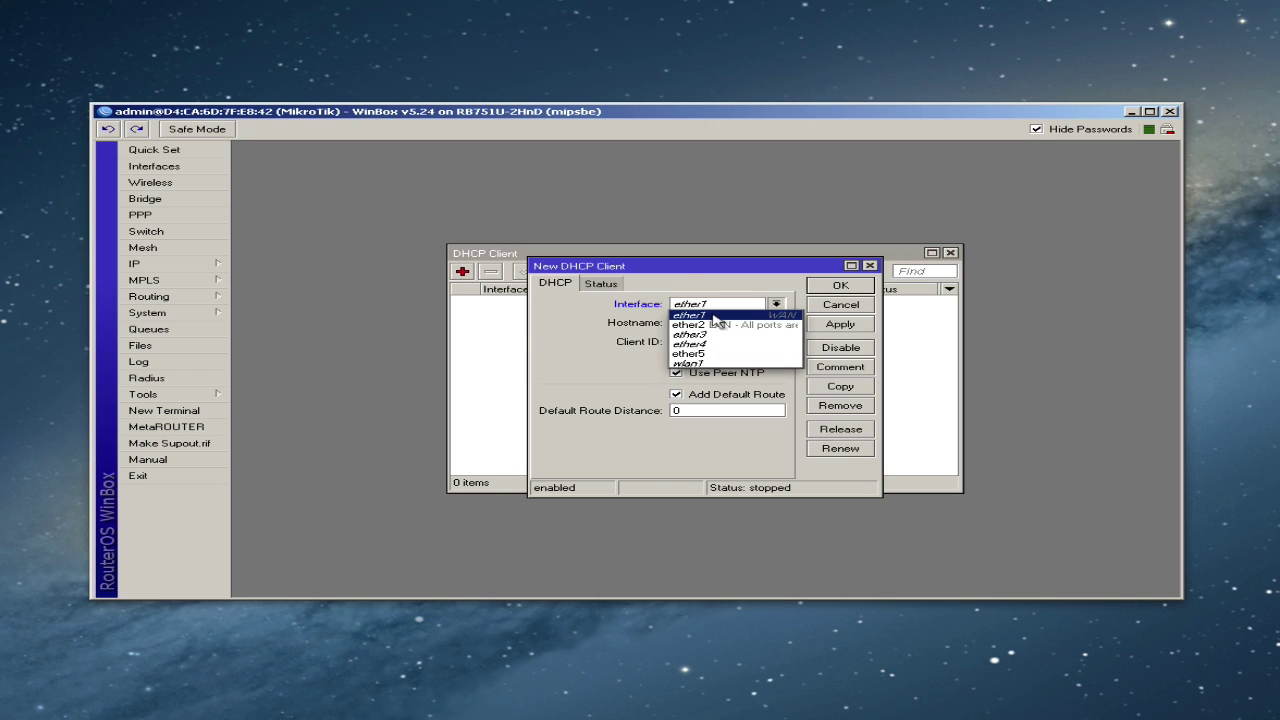
pyautogui.click(716, 317)
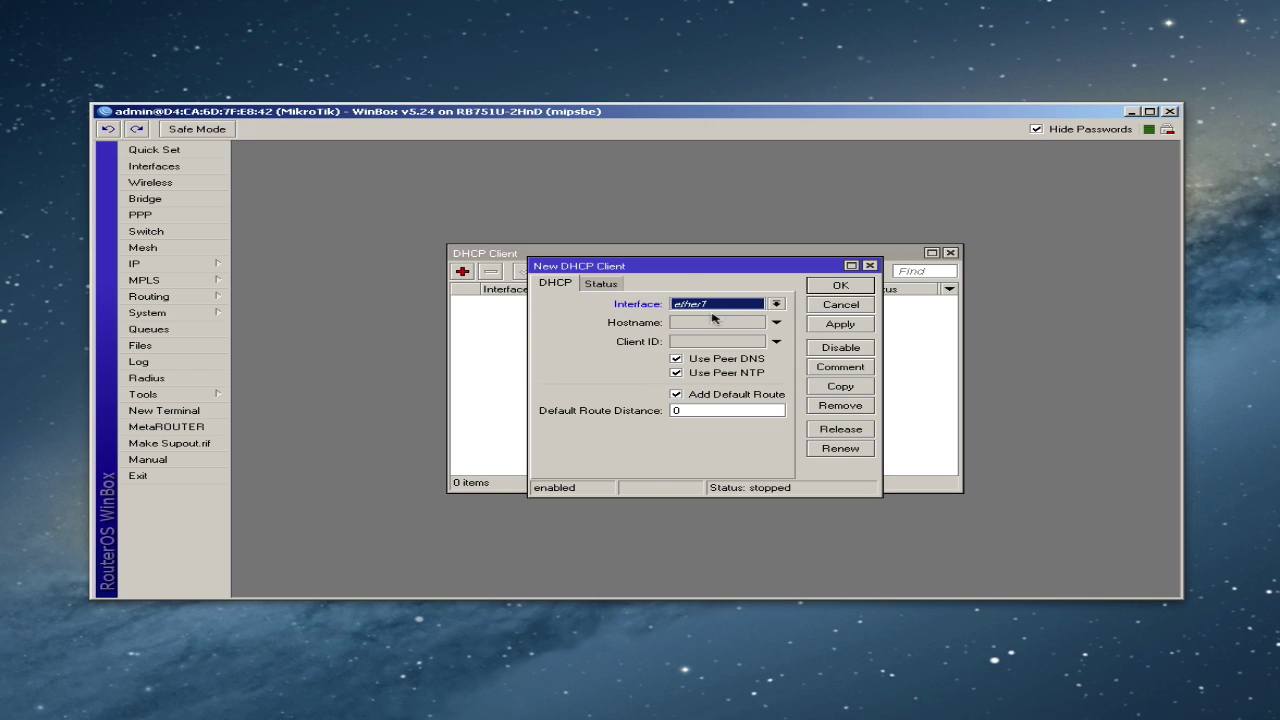
pyautogui.click(838, 287)
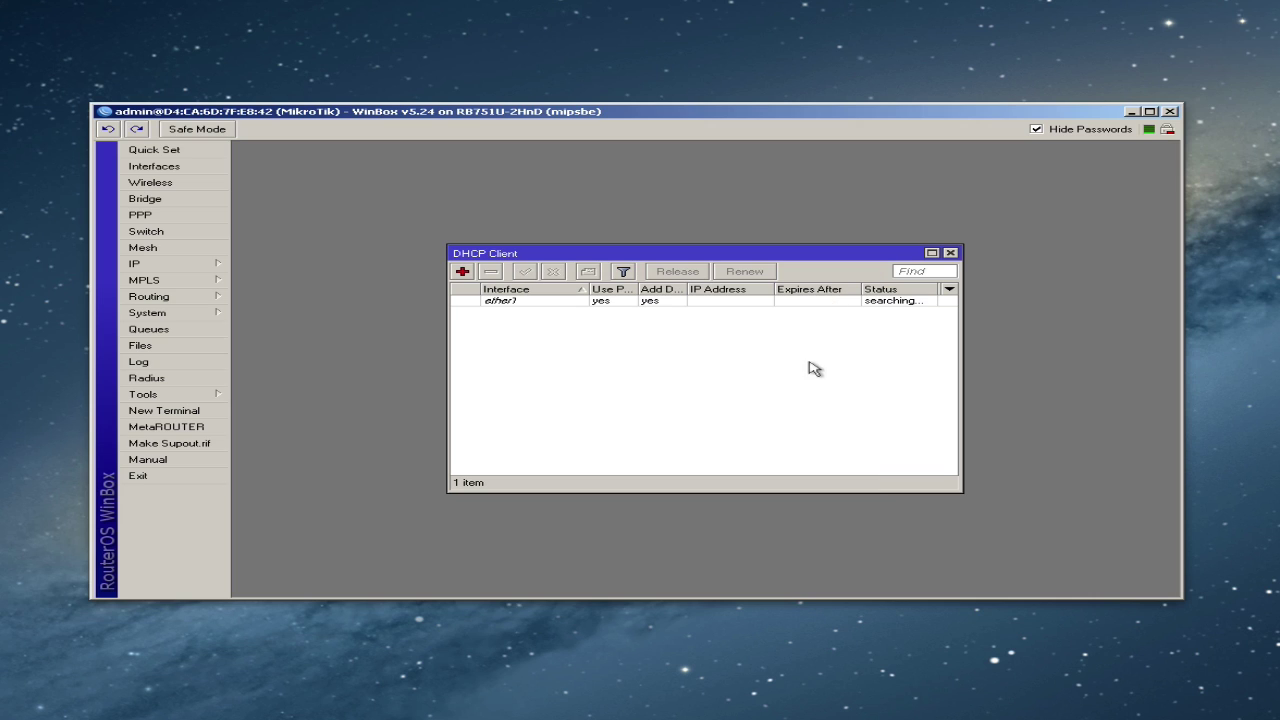
pyautogui.moveTo(445, 318); pyautogui.dragTo(367, 330)
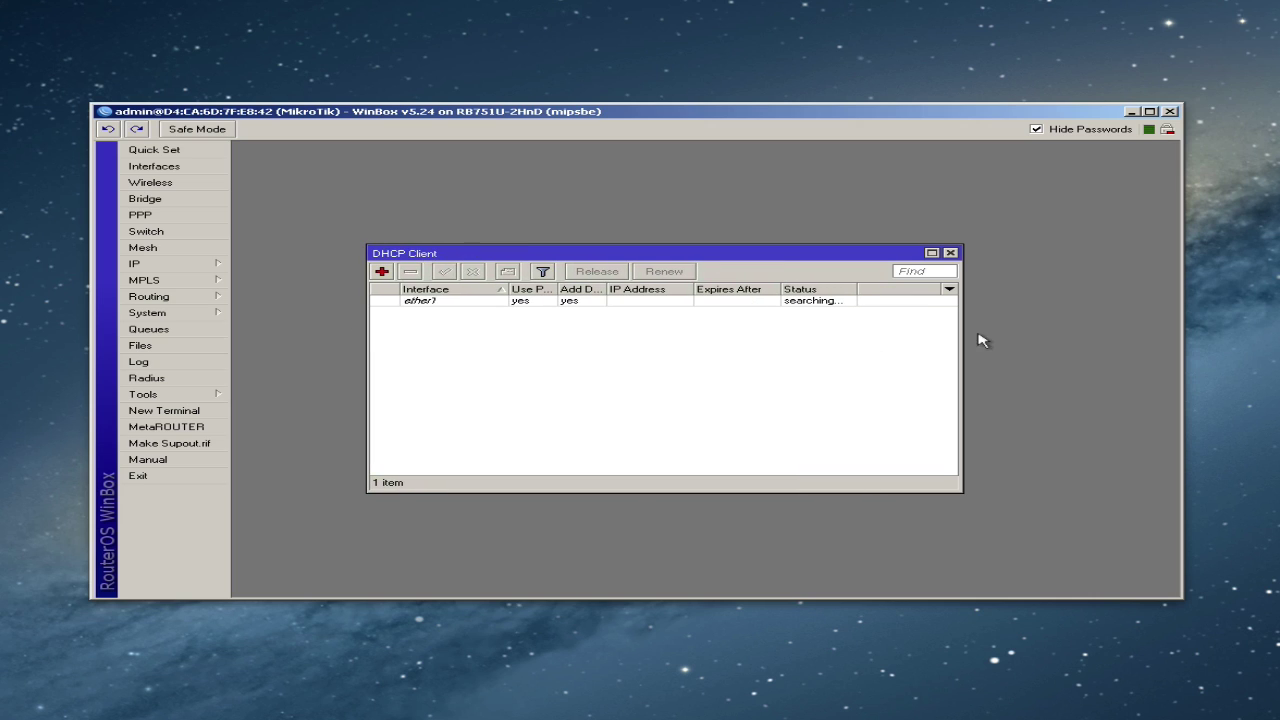
pyautogui.moveTo(963, 318); pyautogui.dragTo(1010, 316)
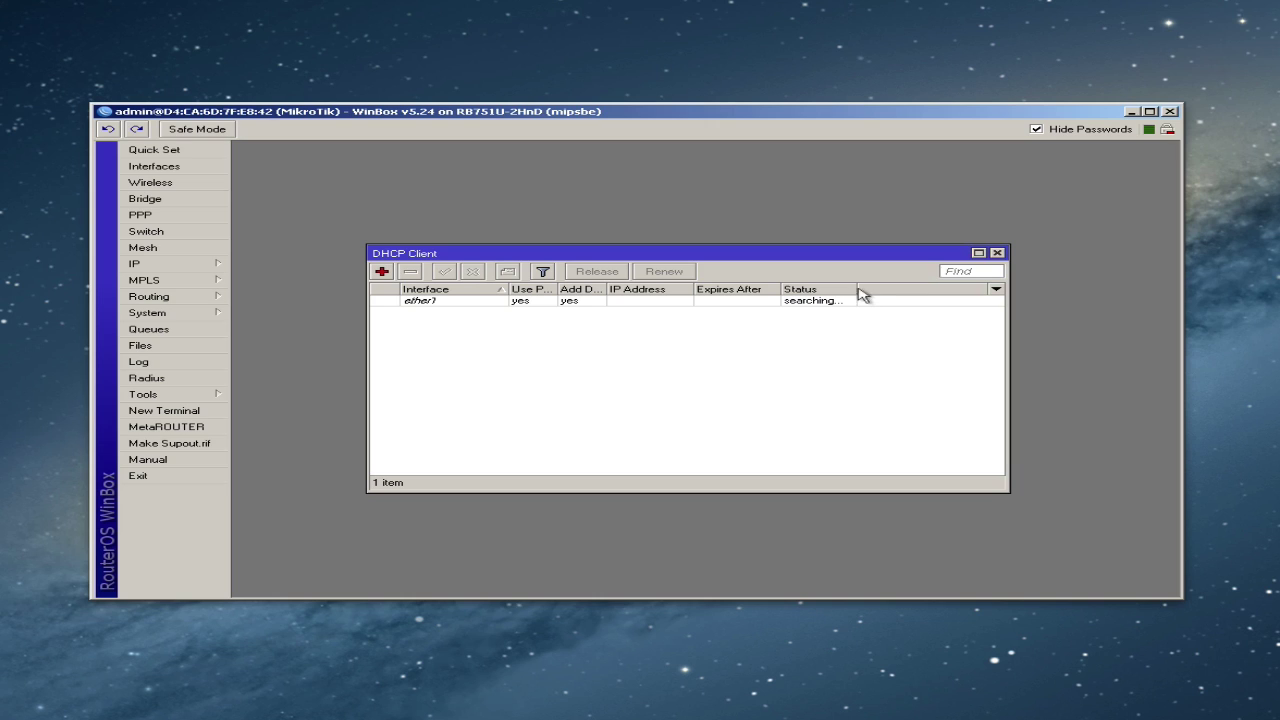
pyautogui.moveTo(858, 287); pyautogui.dragTo(929, 287)
pyautogui.click(685, 302)
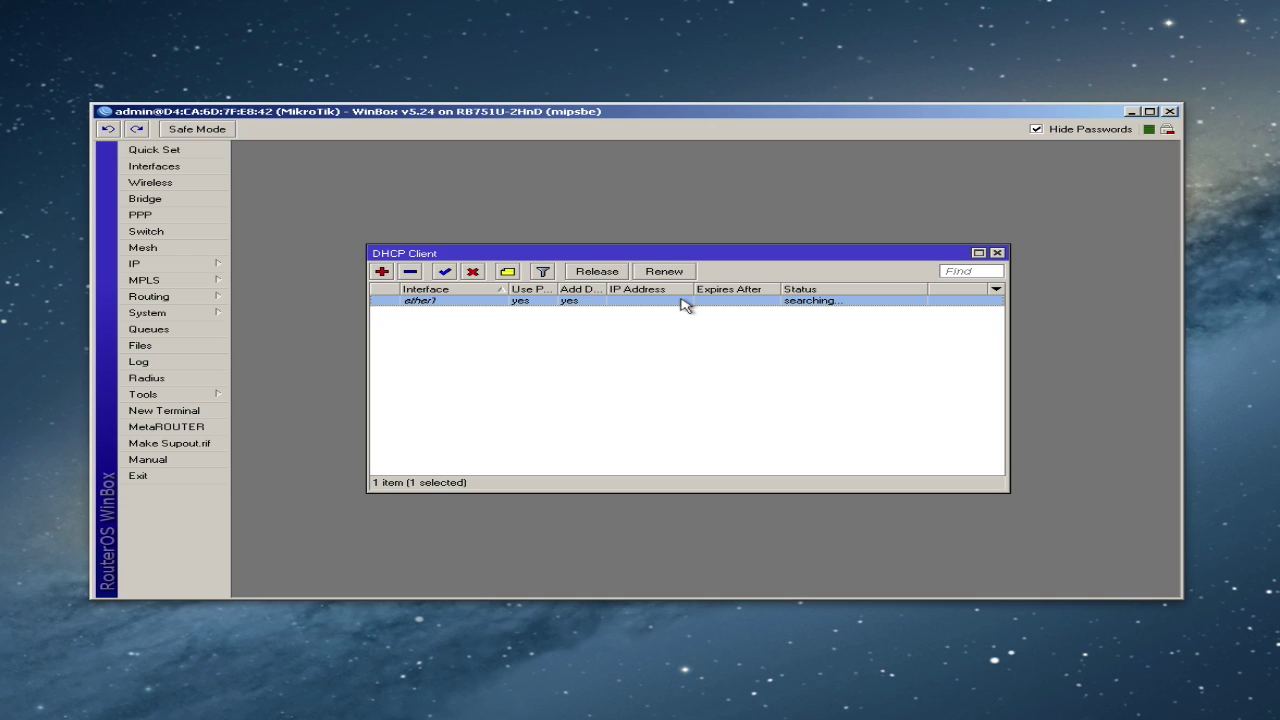
pyautogui.click(997, 254)
pyautogui.click(409, 273)
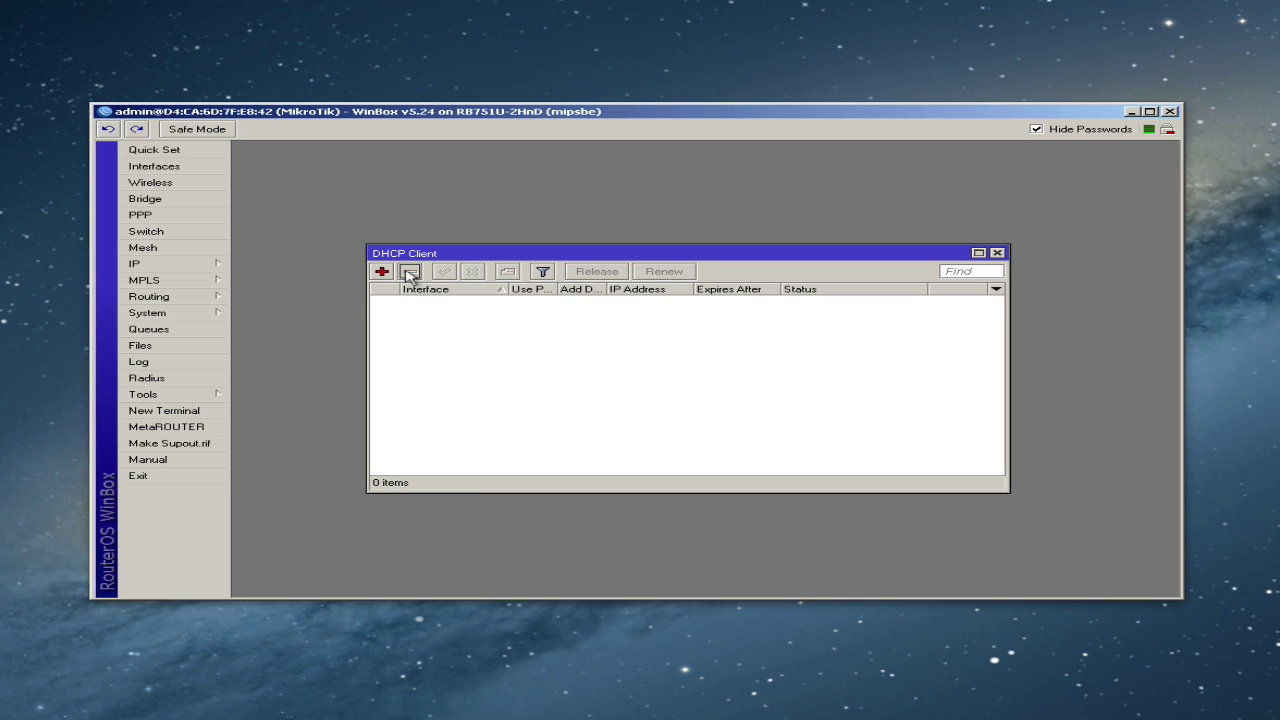
pyautogui.click(998, 254)
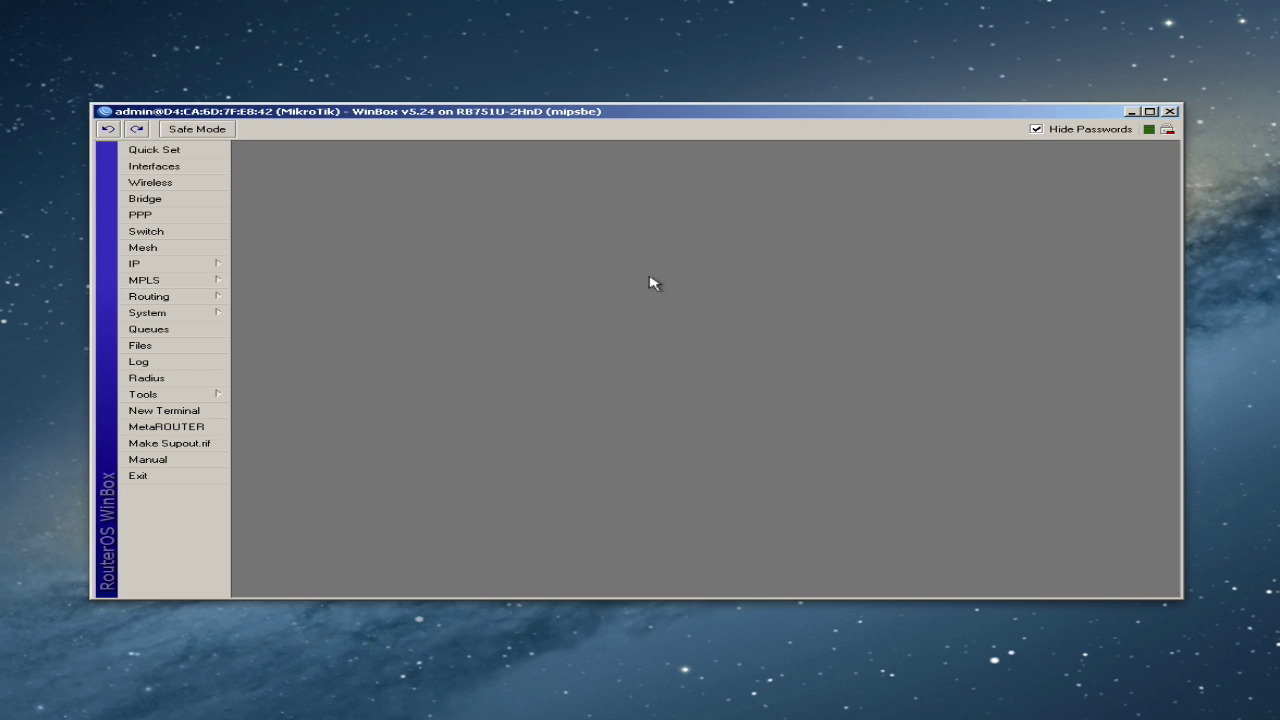
# - Add address 216.81.35.2/24 on ether1 in IP > Addresses, then widen the list to view it
pyautogui.click(157, 268)
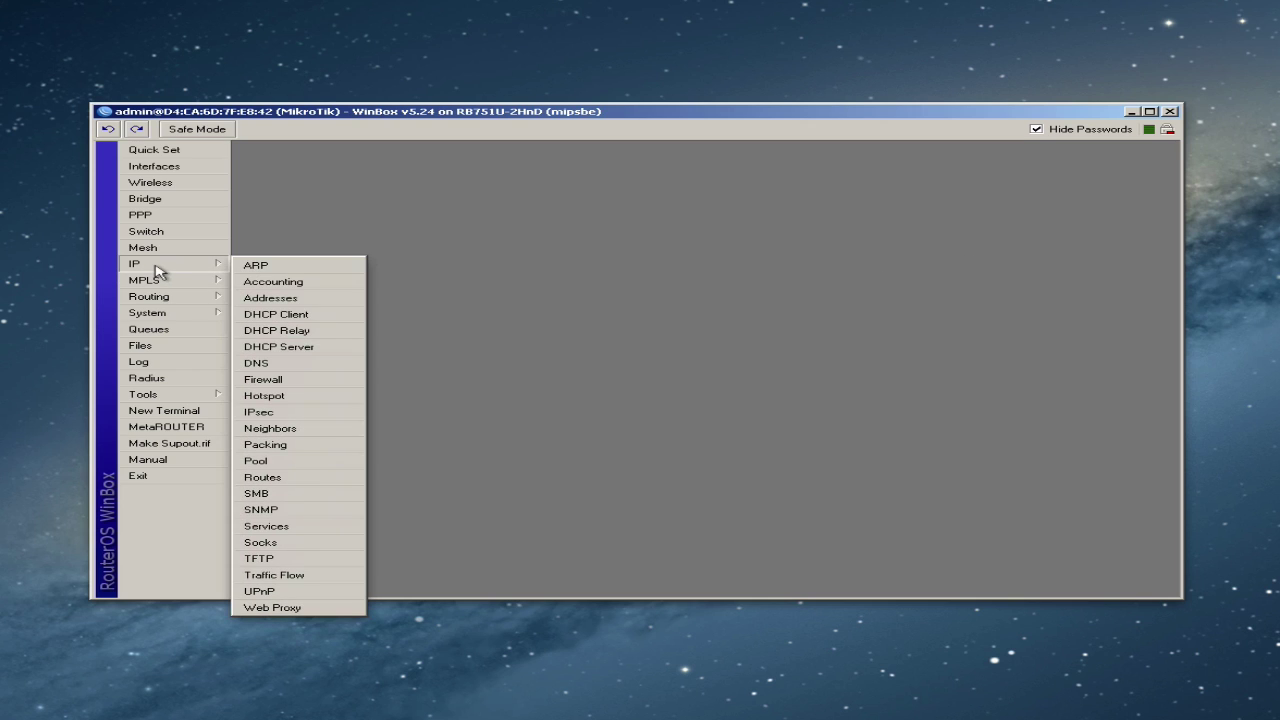
pyautogui.click(295, 302)
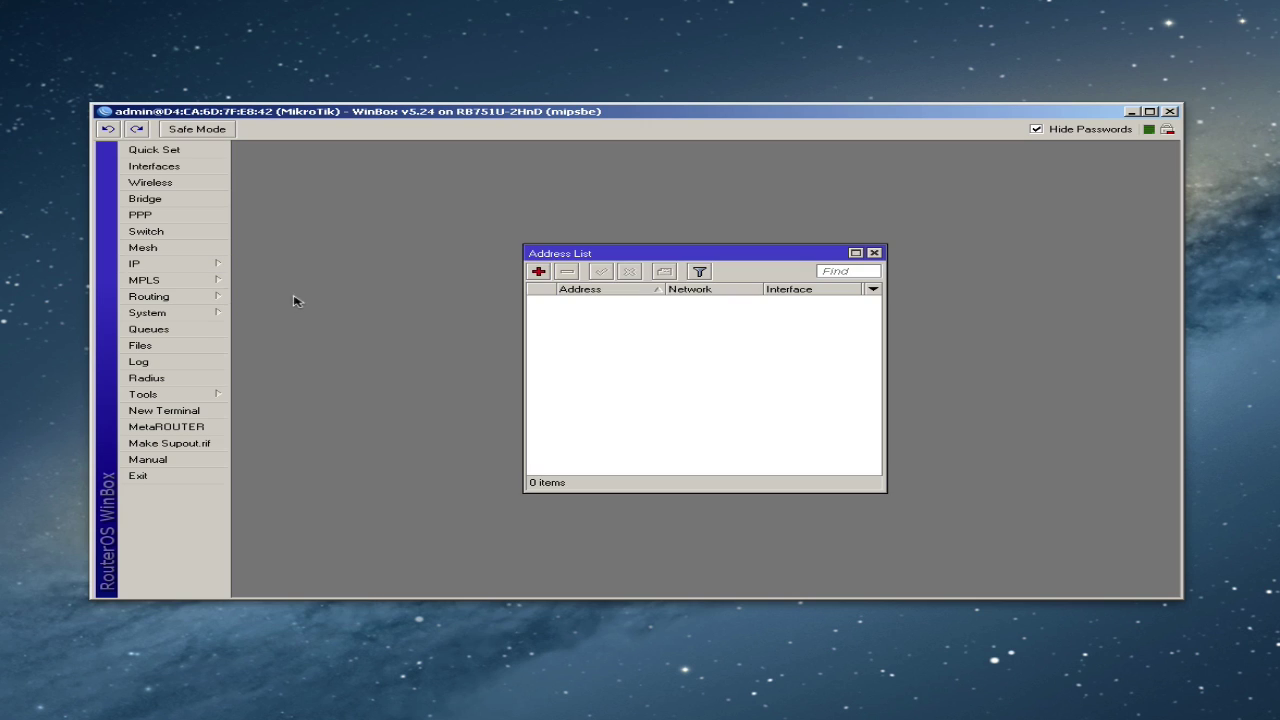
pyautogui.click(538, 271)
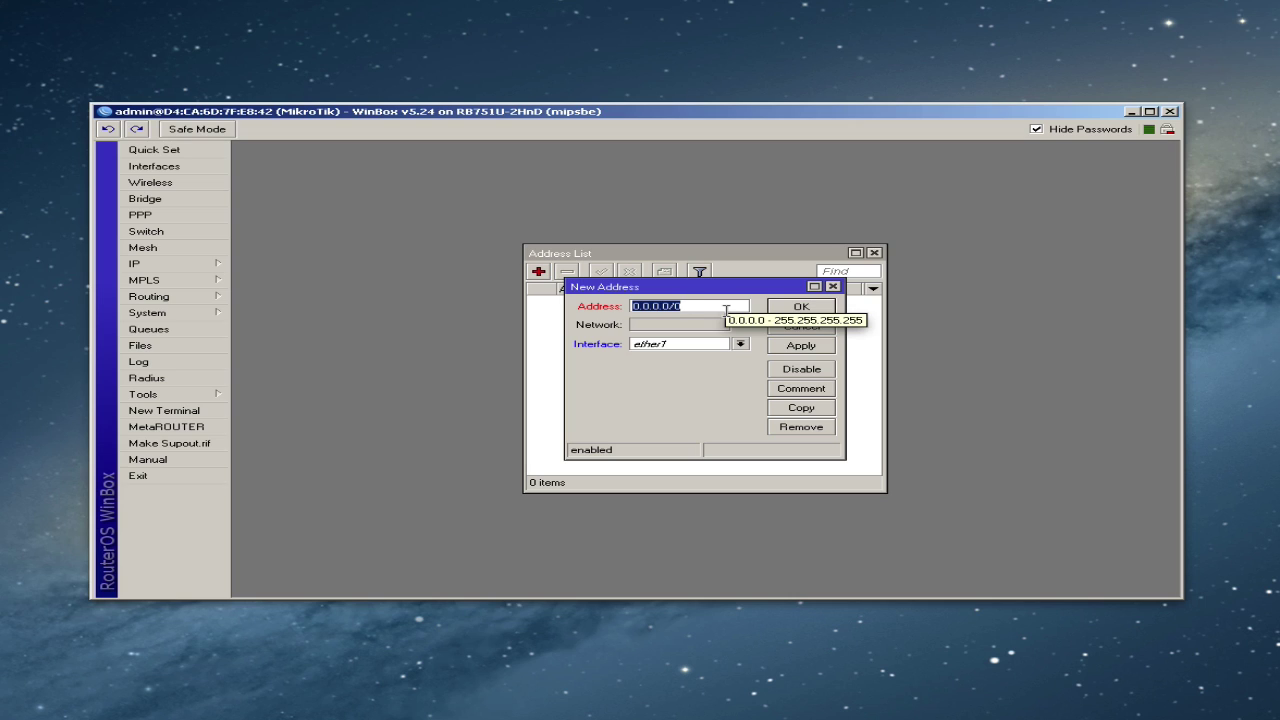
pyautogui.click(713, 304)
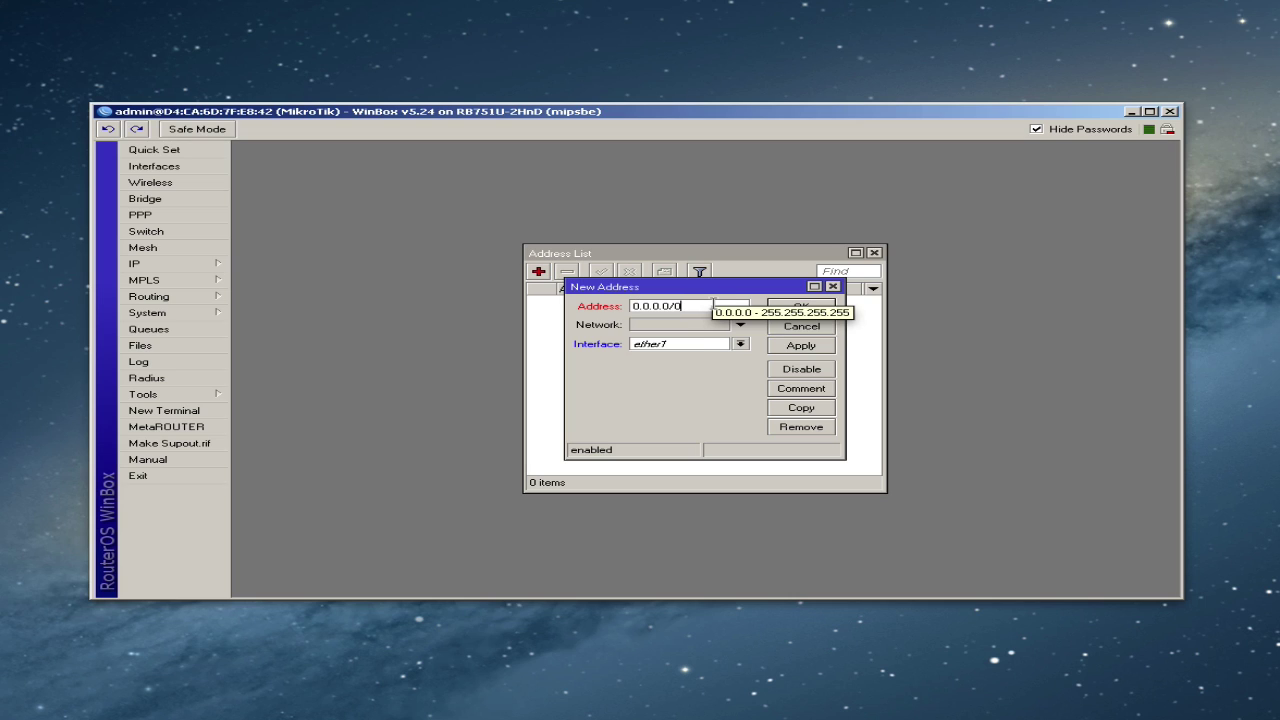
pyautogui.moveTo(709, 306); pyautogui.dragTo(615, 309)
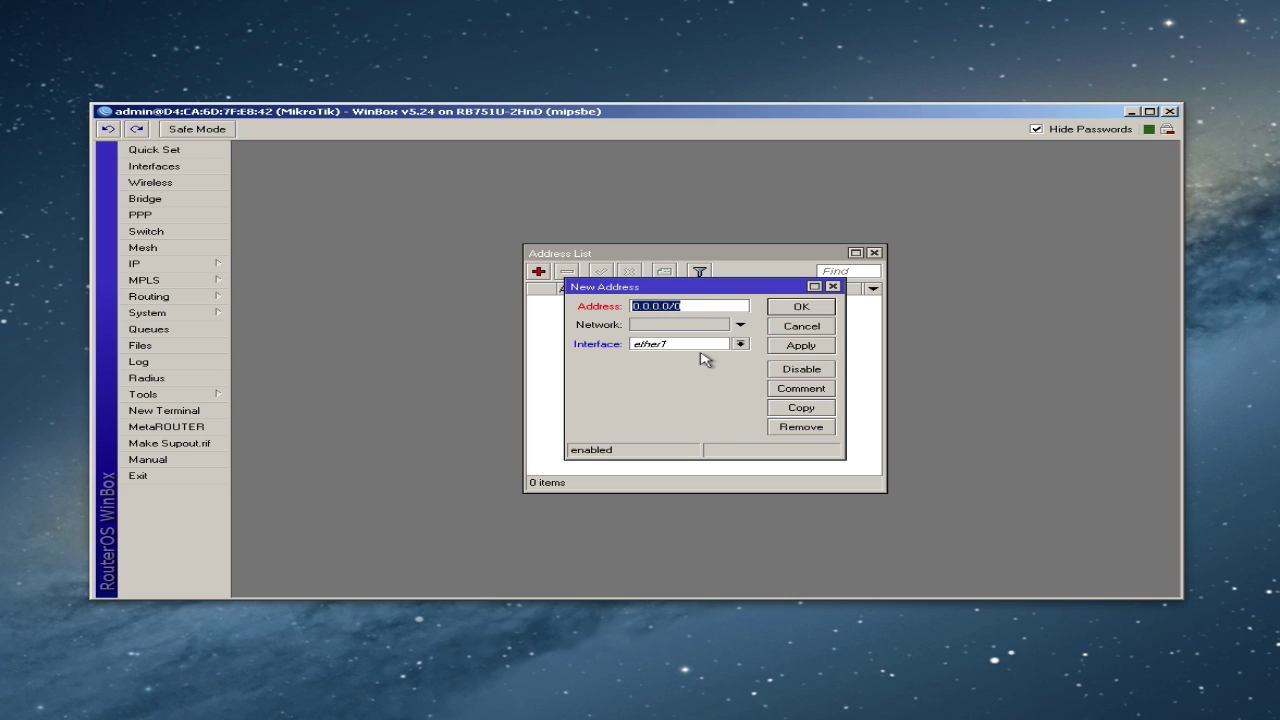
pyautogui.write('216.81.35.2/24')
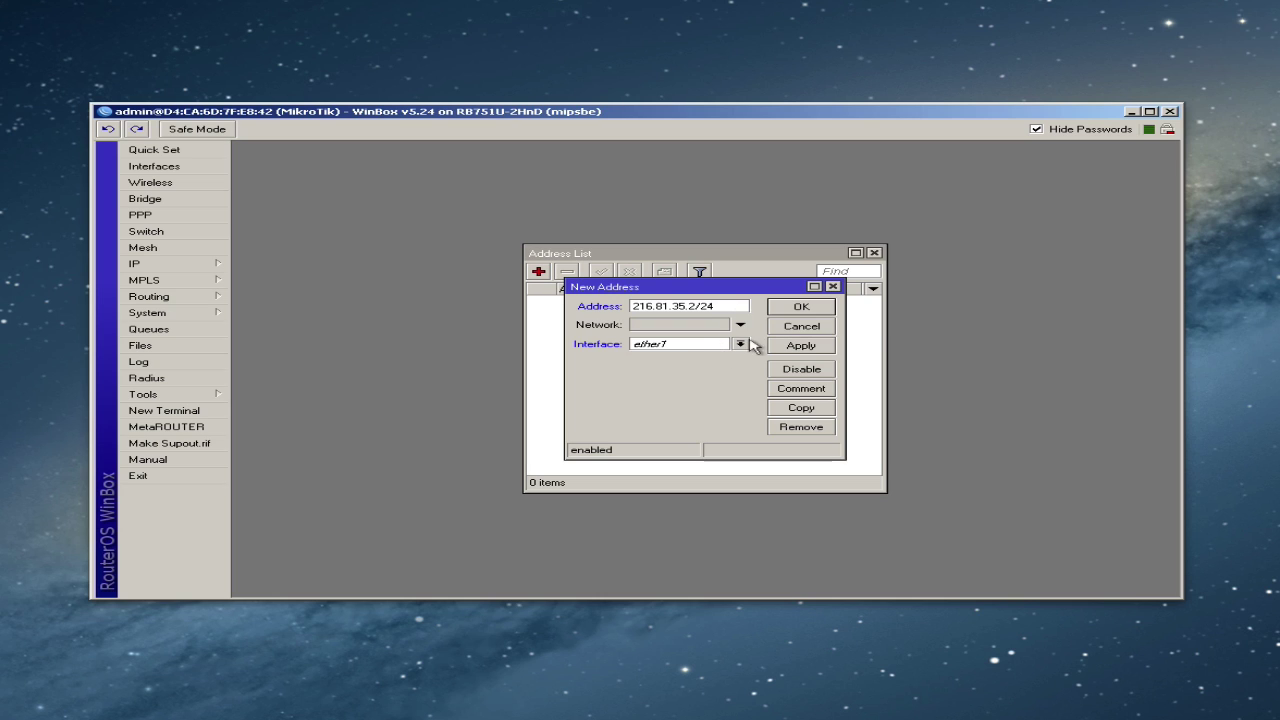
pyautogui.click(740, 345)
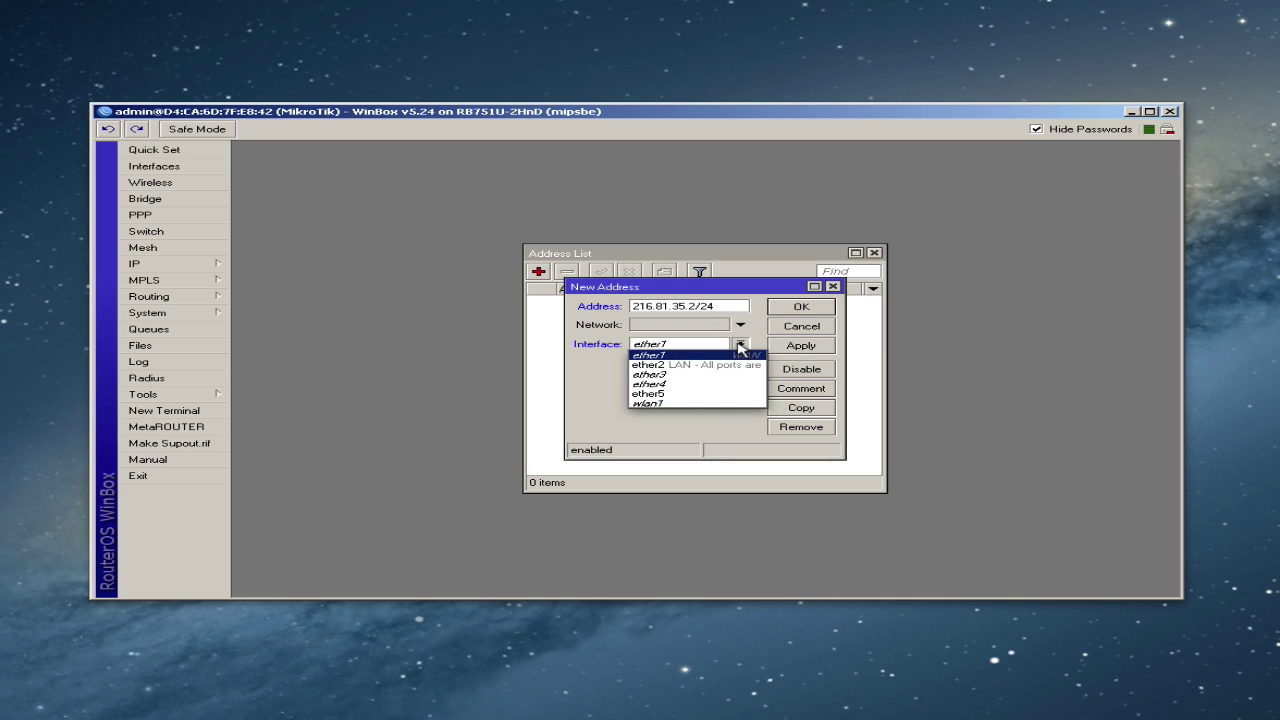
pyautogui.click(675, 346)
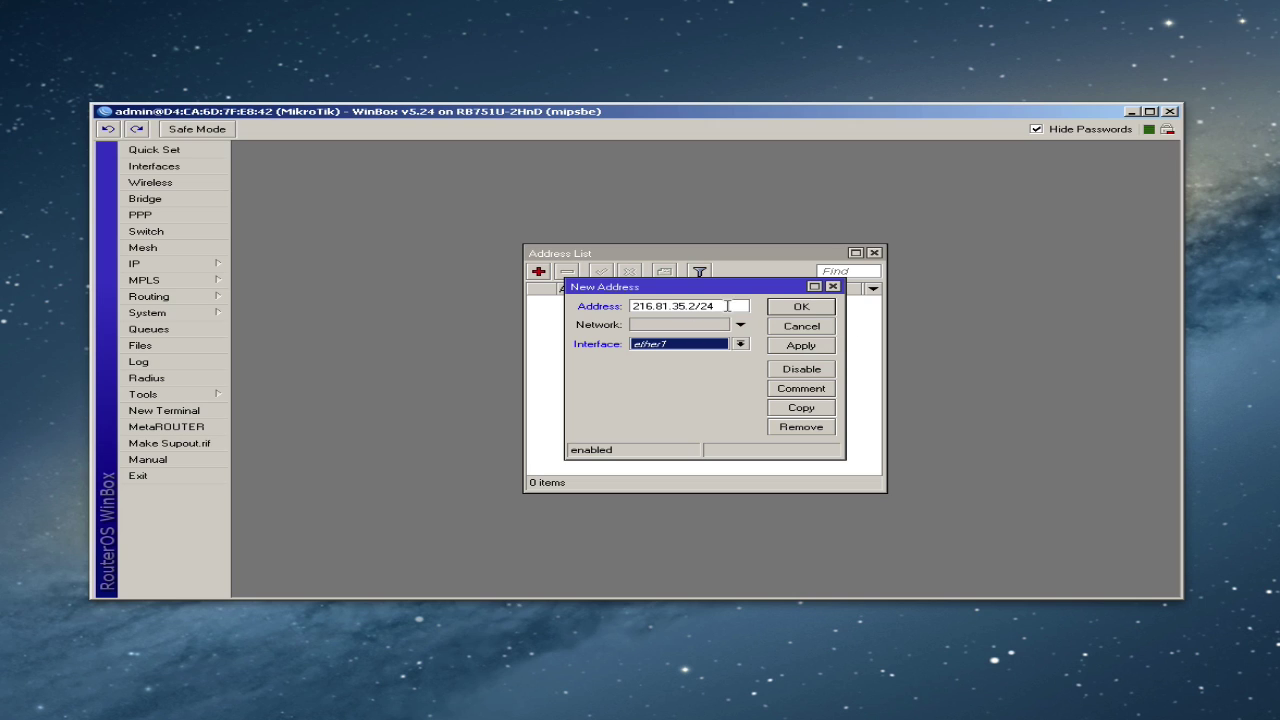
pyautogui.moveTo(729, 306)
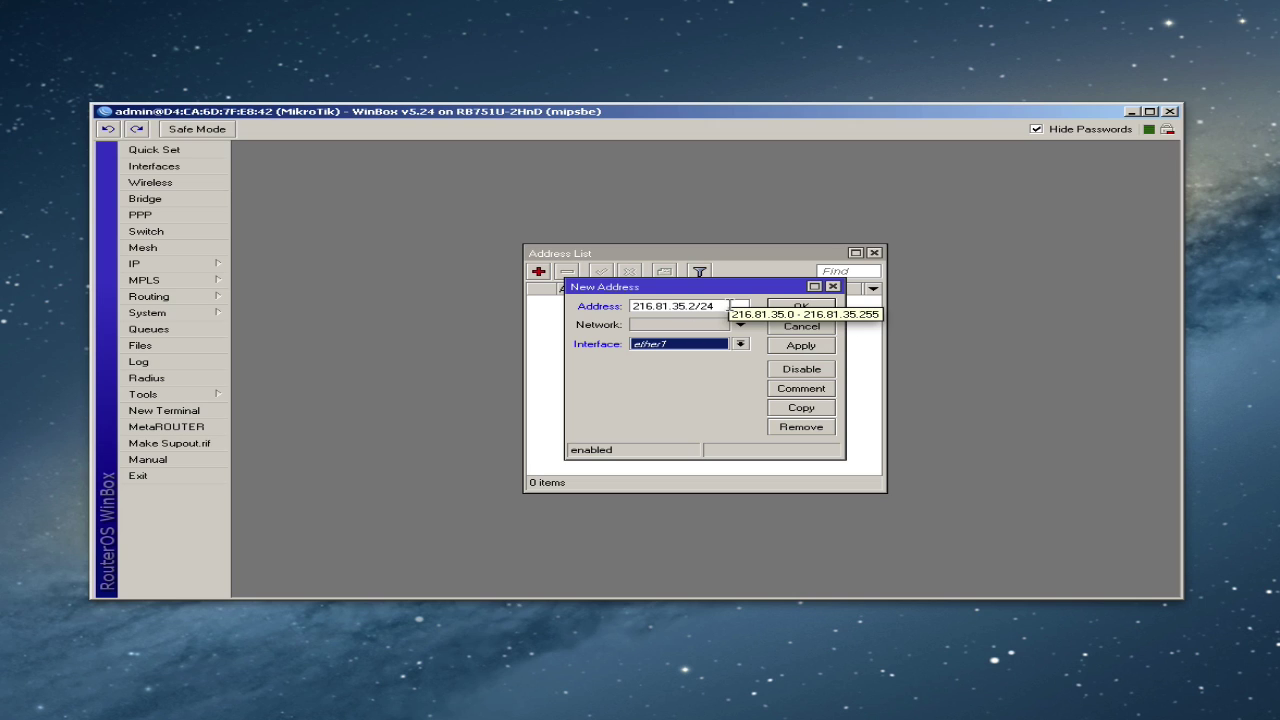
pyautogui.click(789, 347)
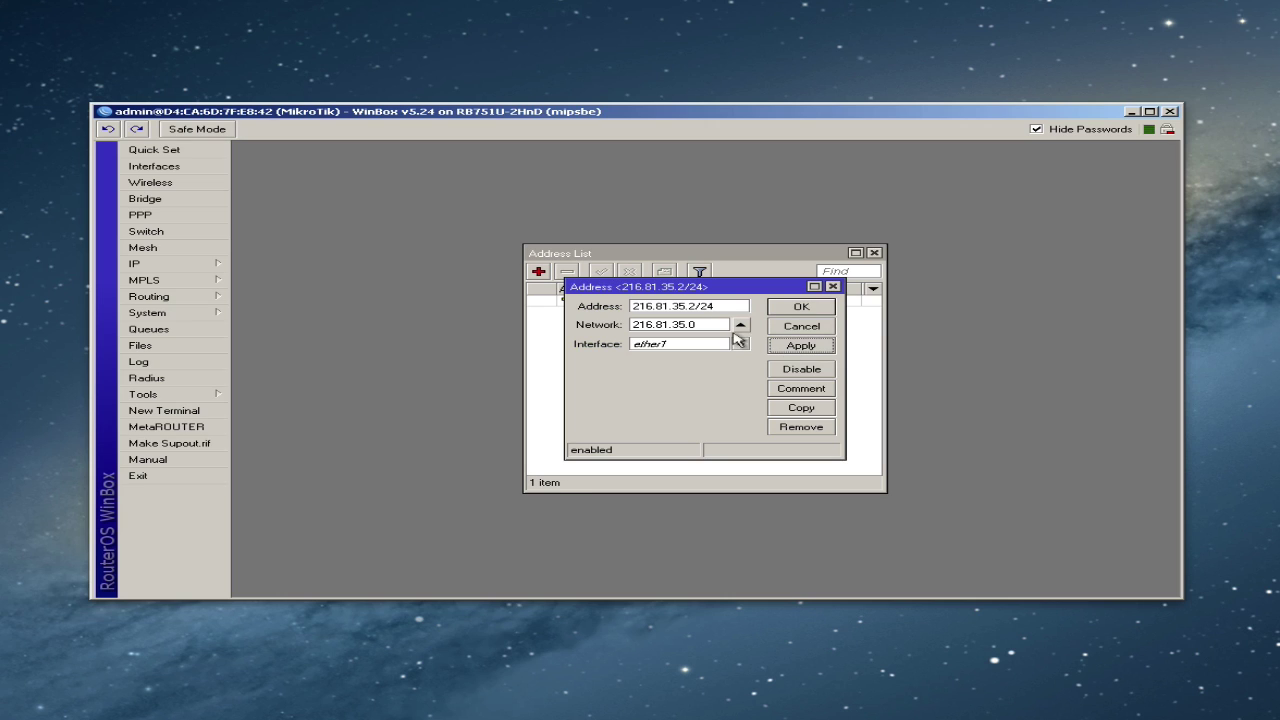
pyautogui.click(790, 312)
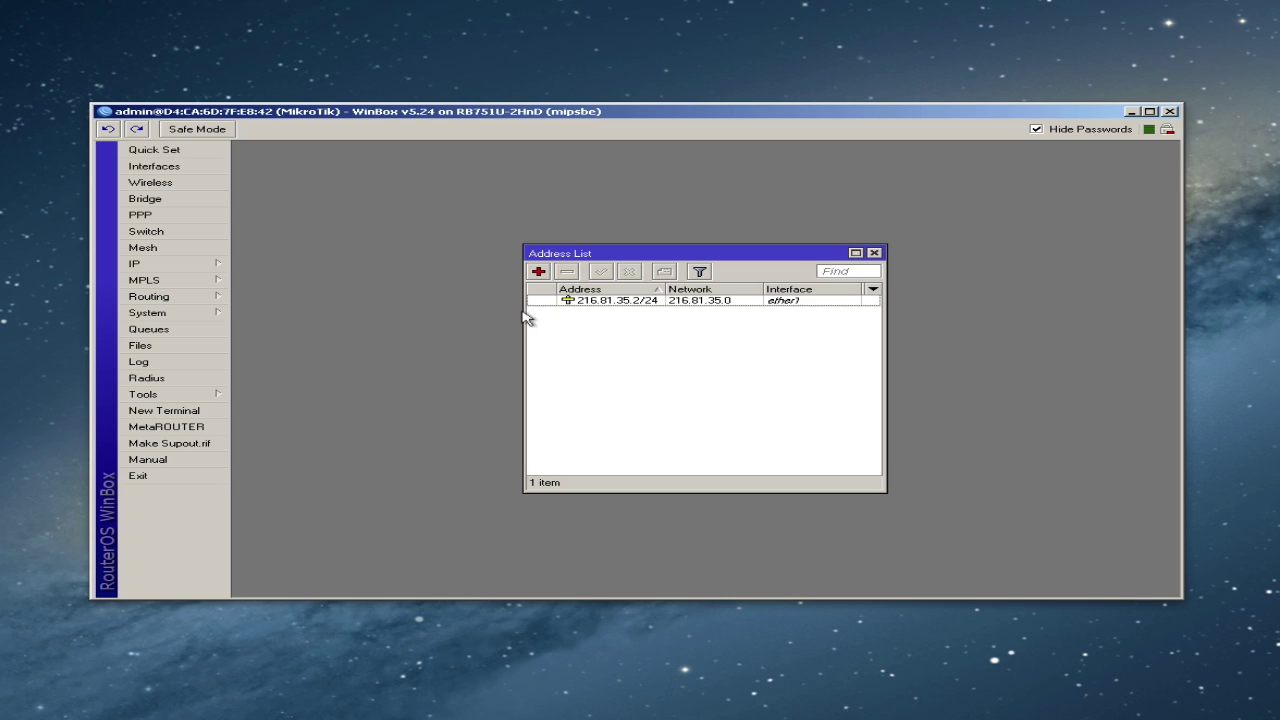
pyautogui.moveTo(525, 311); pyautogui.dragTo(374, 311)
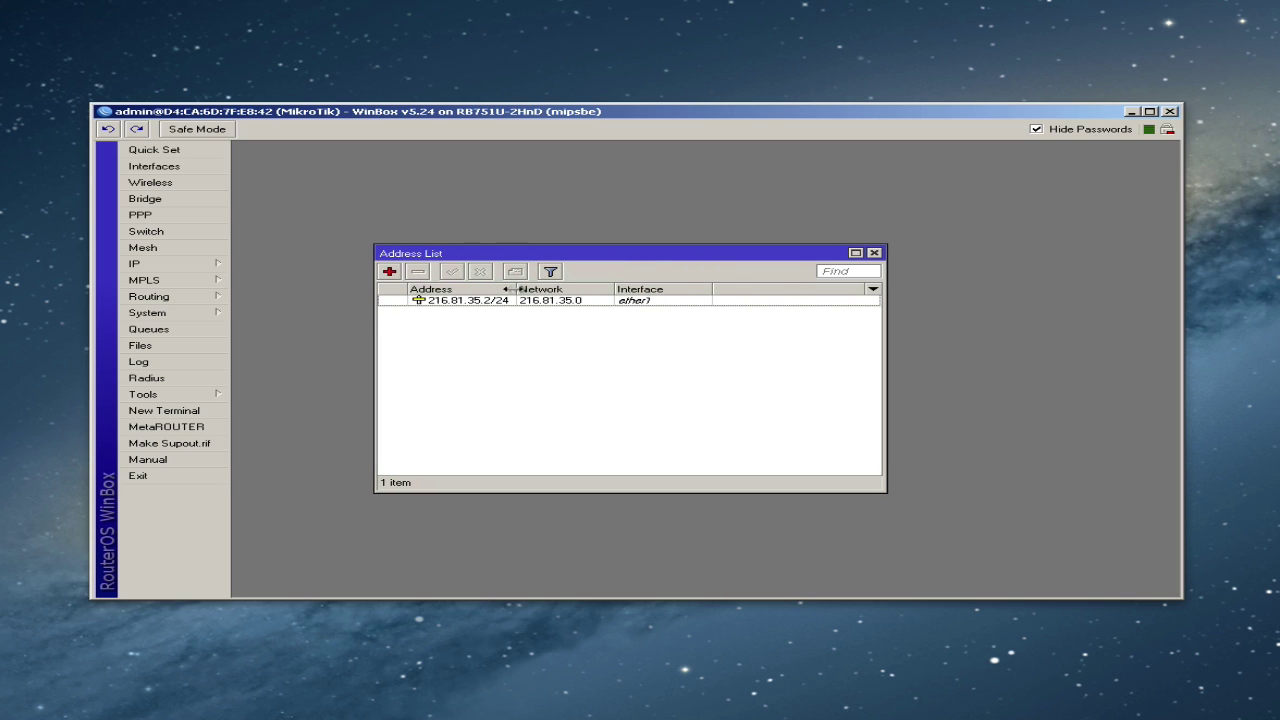
pyautogui.moveTo(515, 289); pyautogui.dragTo(556, 289)
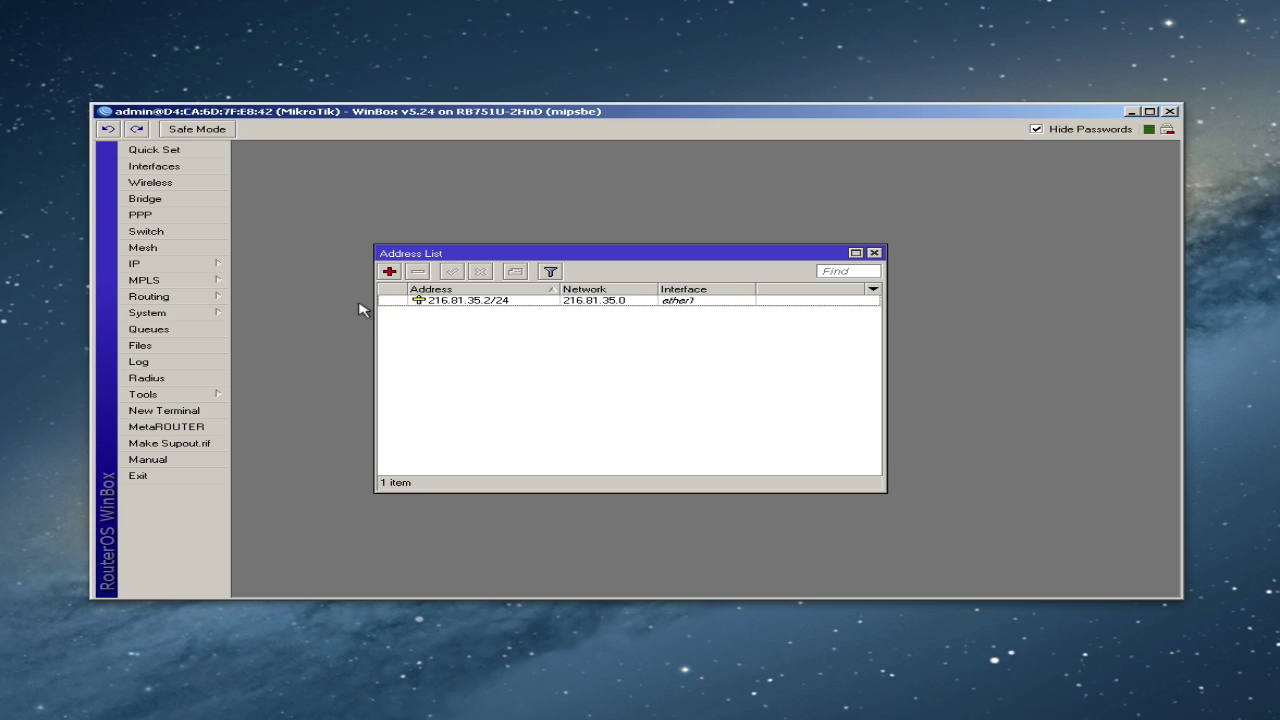
# - In IP > Routes, add route 0.0.0.0/0 with gateway 216.81.35.1, then close the route list
pyautogui.click(192, 268)
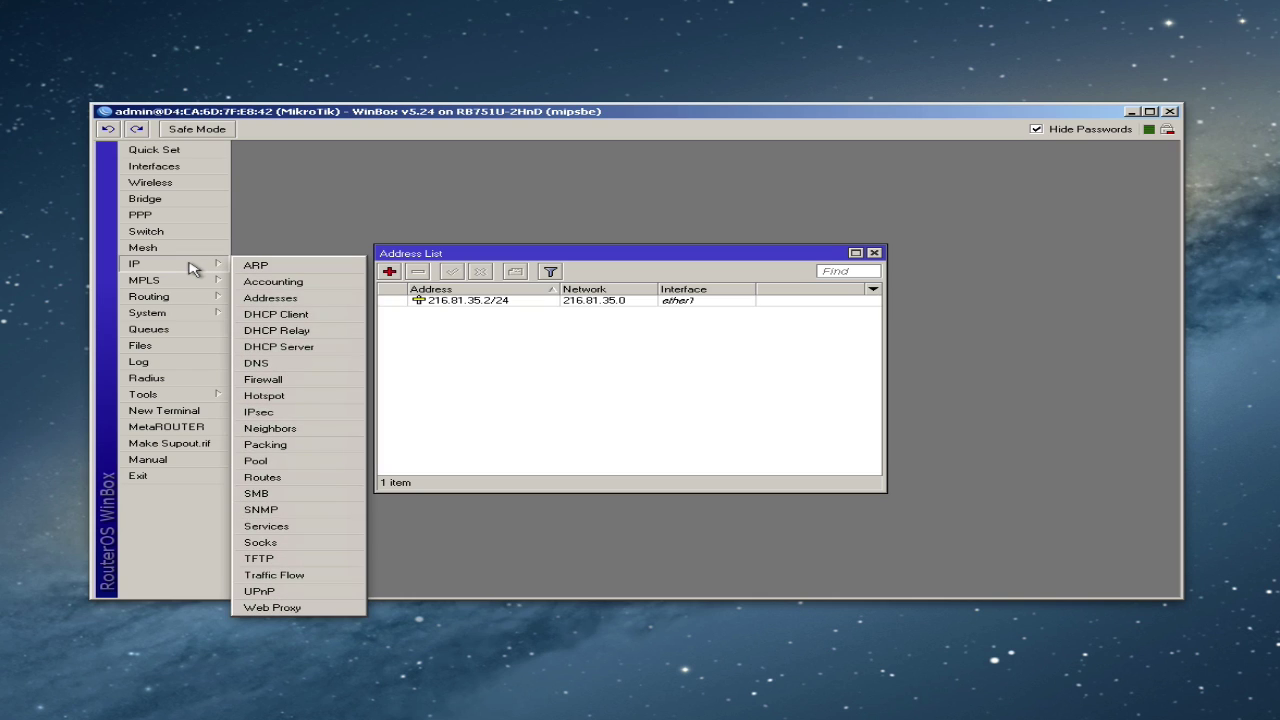
pyautogui.click(268, 480)
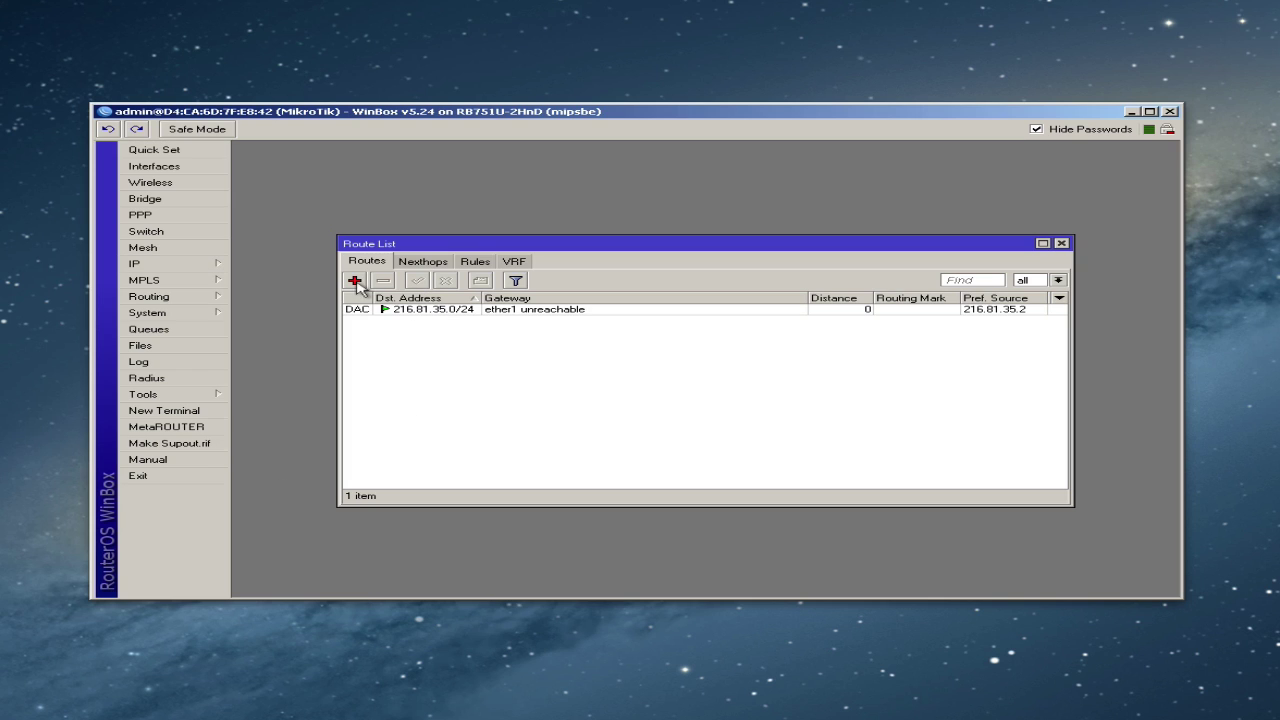
pyautogui.click(420, 312)
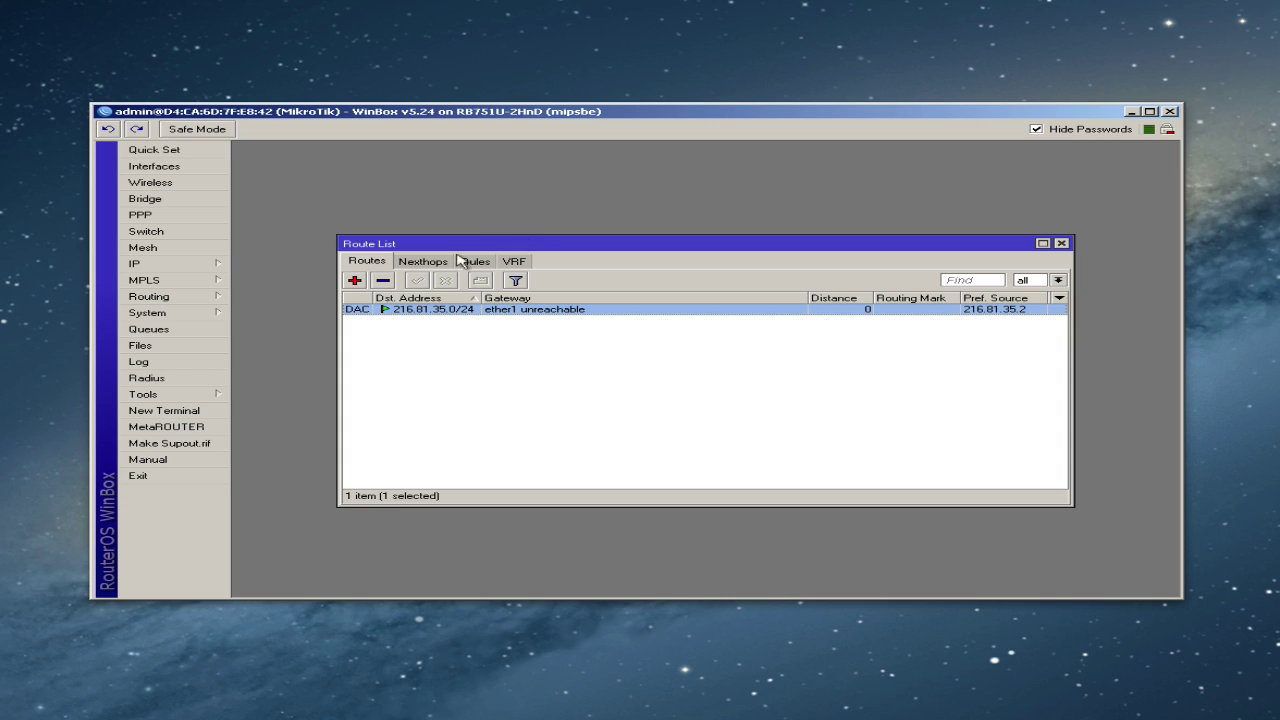
pyautogui.click(355, 281)
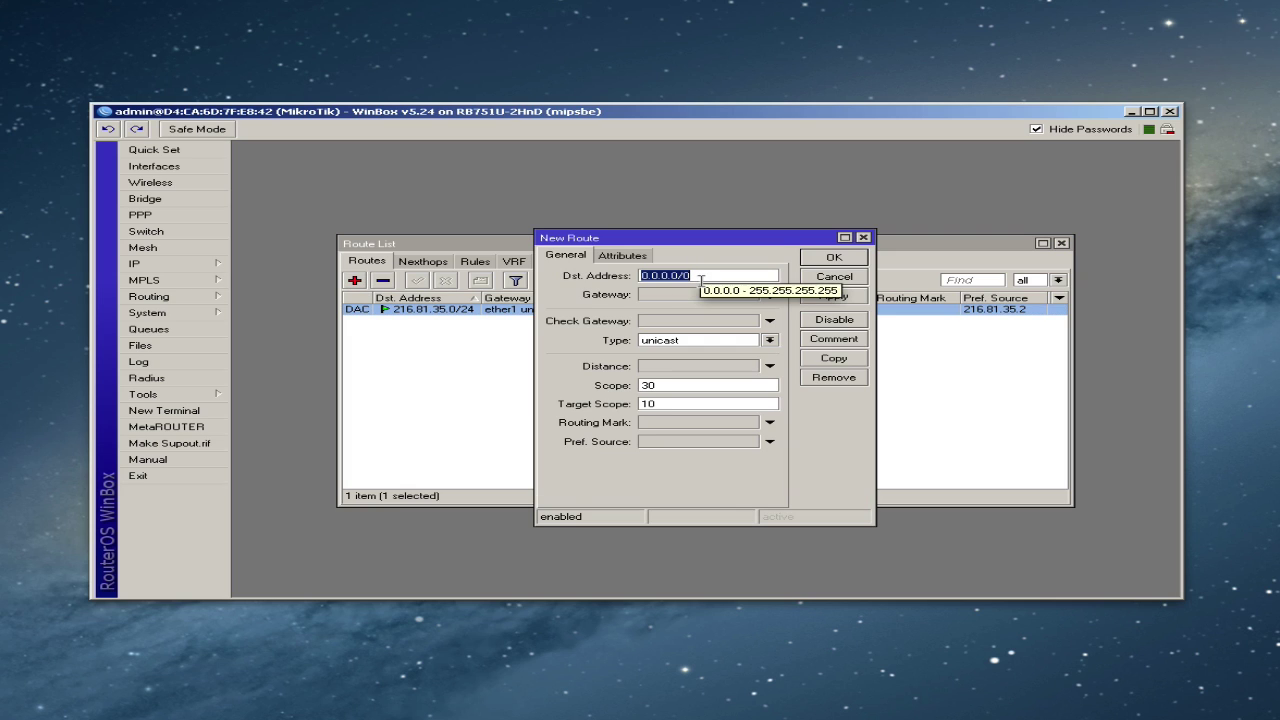
pyautogui.click(703, 276)
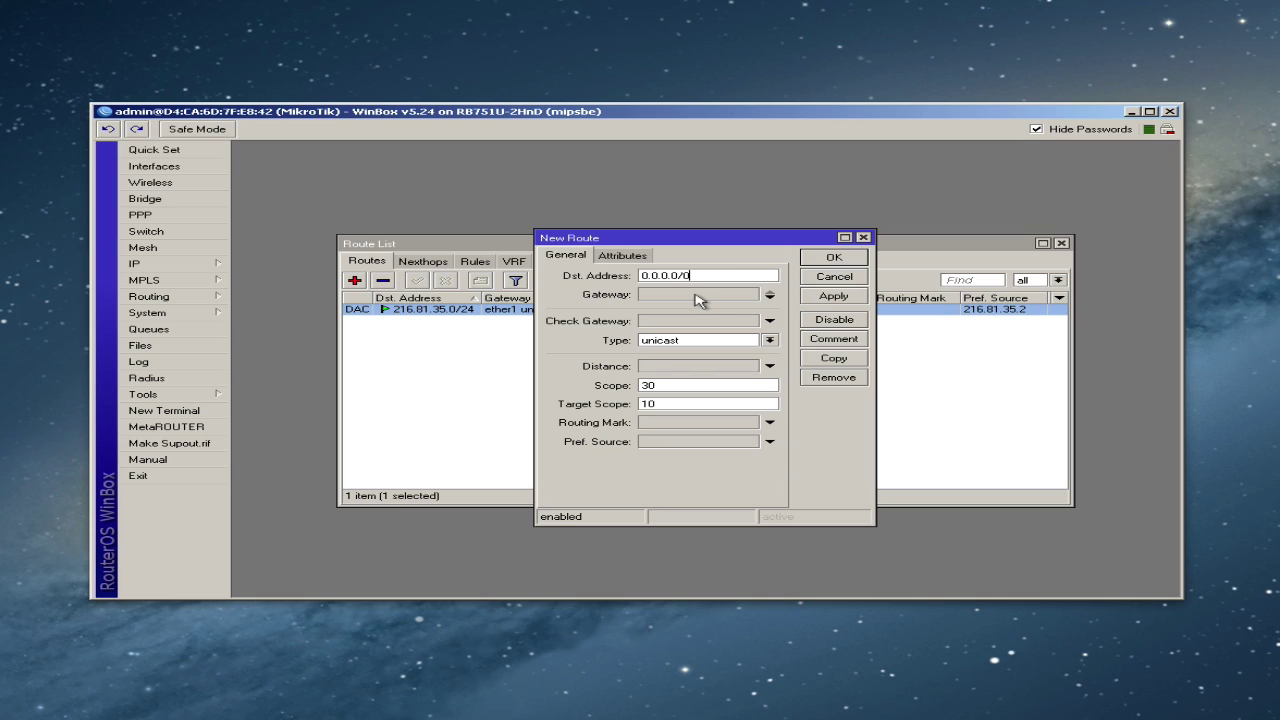
pyautogui.click(698, 298)
pyautogui.doubleClick(694, 294)
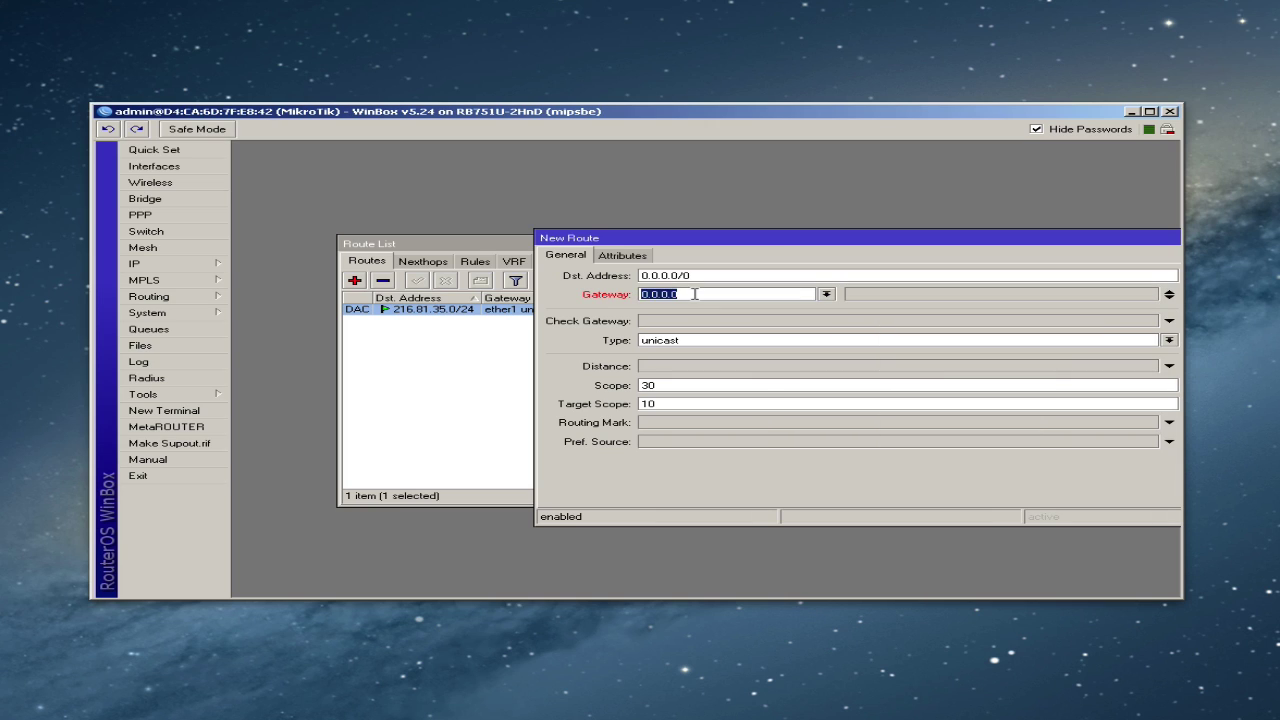
pyautogui.write('216.81.35.1')
pyautogui.moveTo(702, 242); pyautogui.dragTo(517, 240)
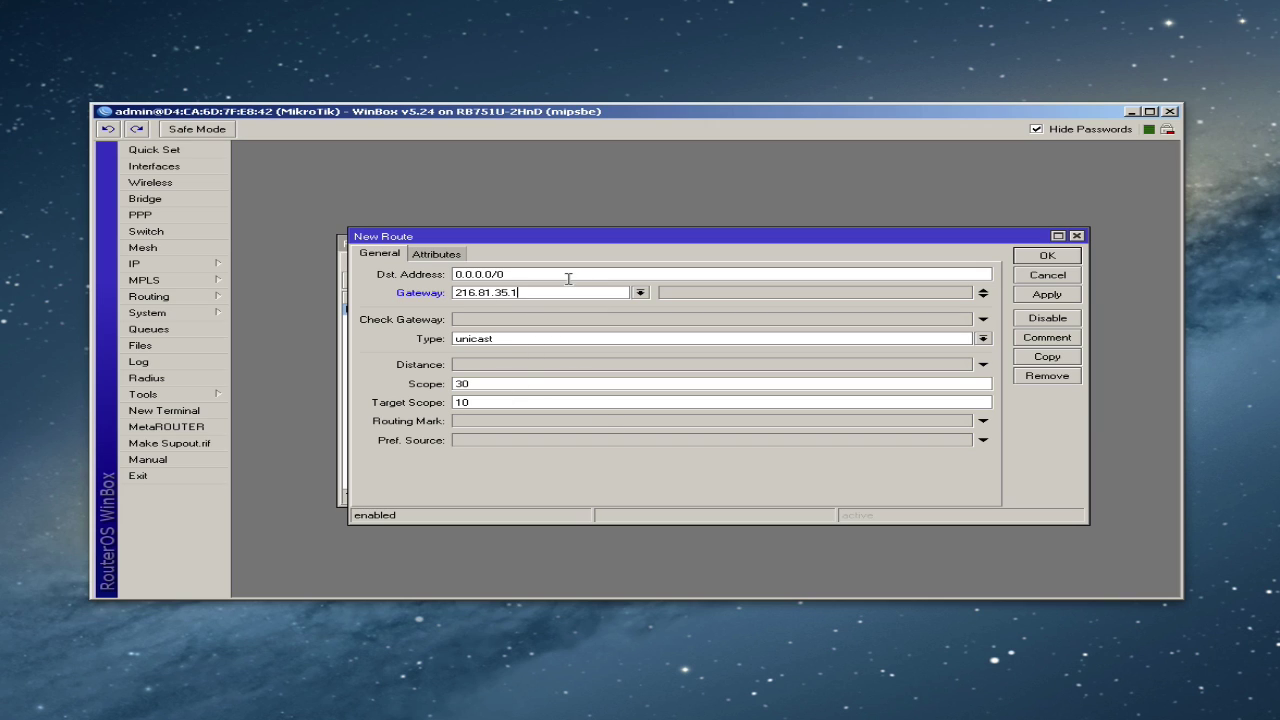
pyautogui.click(1044, 258)
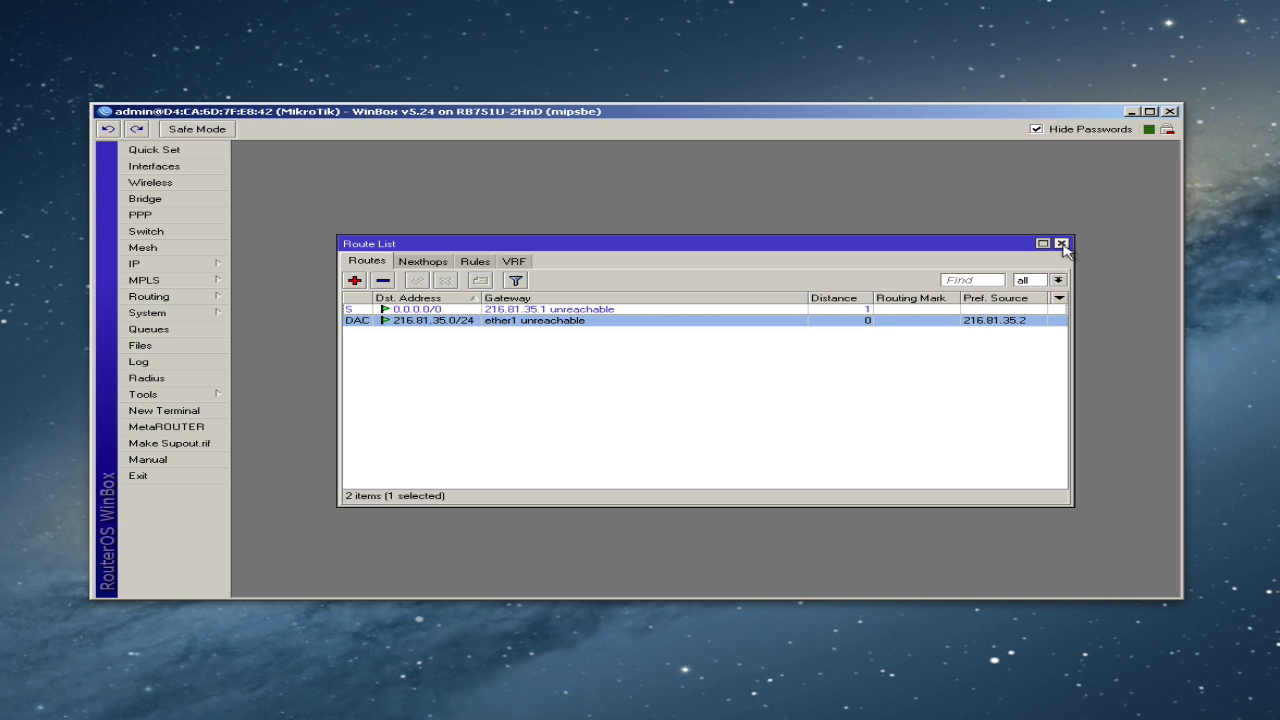
pyautogui.click(1062, 244)
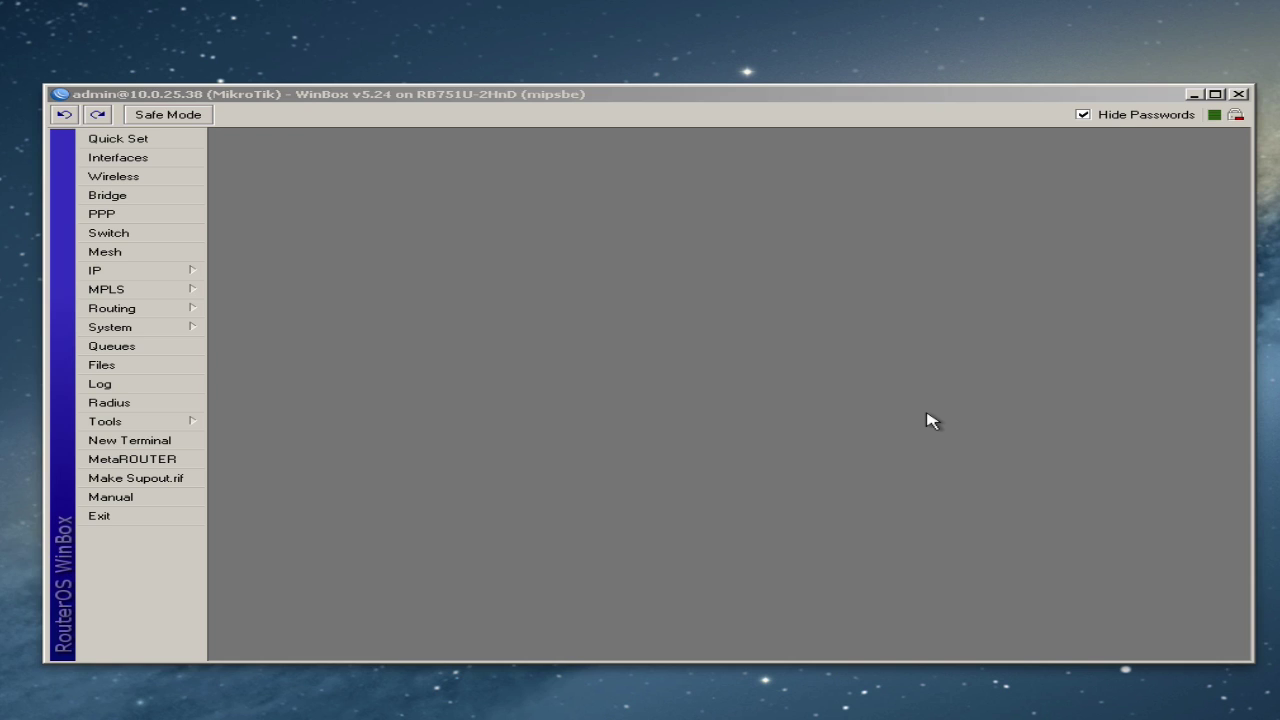
pyautogui.click(600, 394)
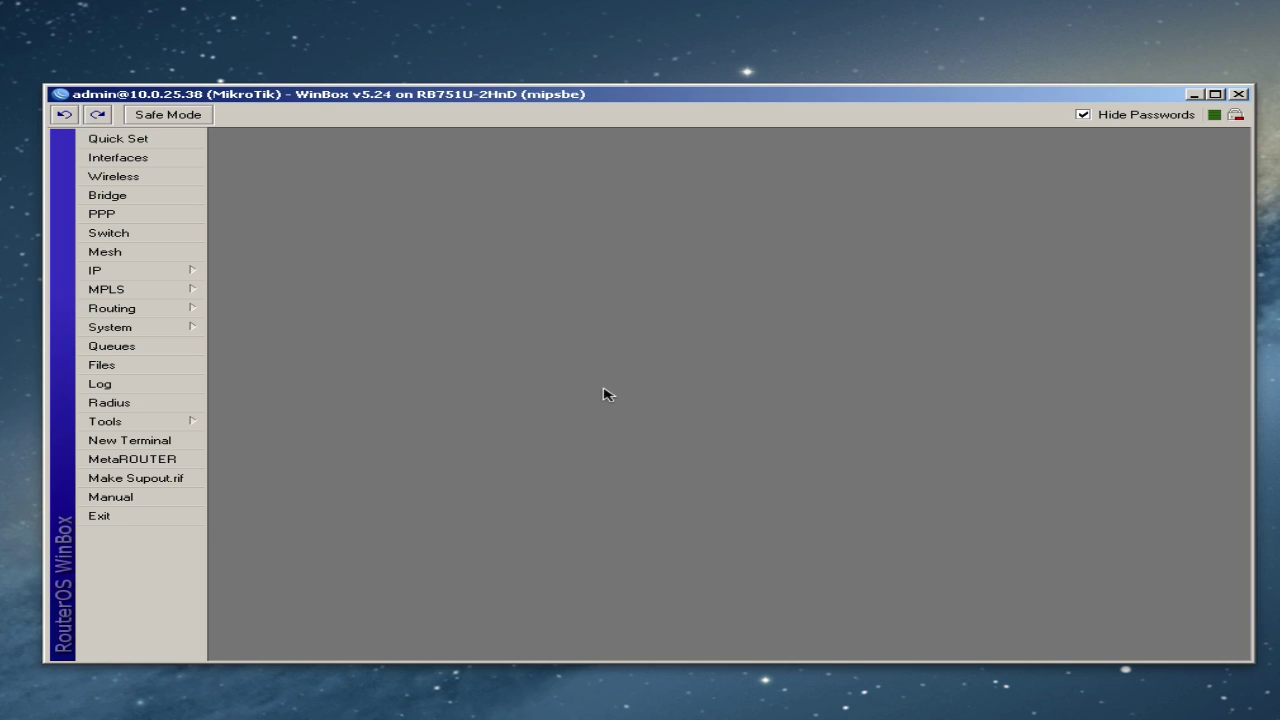
# - In IP > DNS, enter server 8.8.8.8, check Allow Remote Requests, and apply the settings
pyautogui.click(196, 272)
pyautogui.click(240, 383)
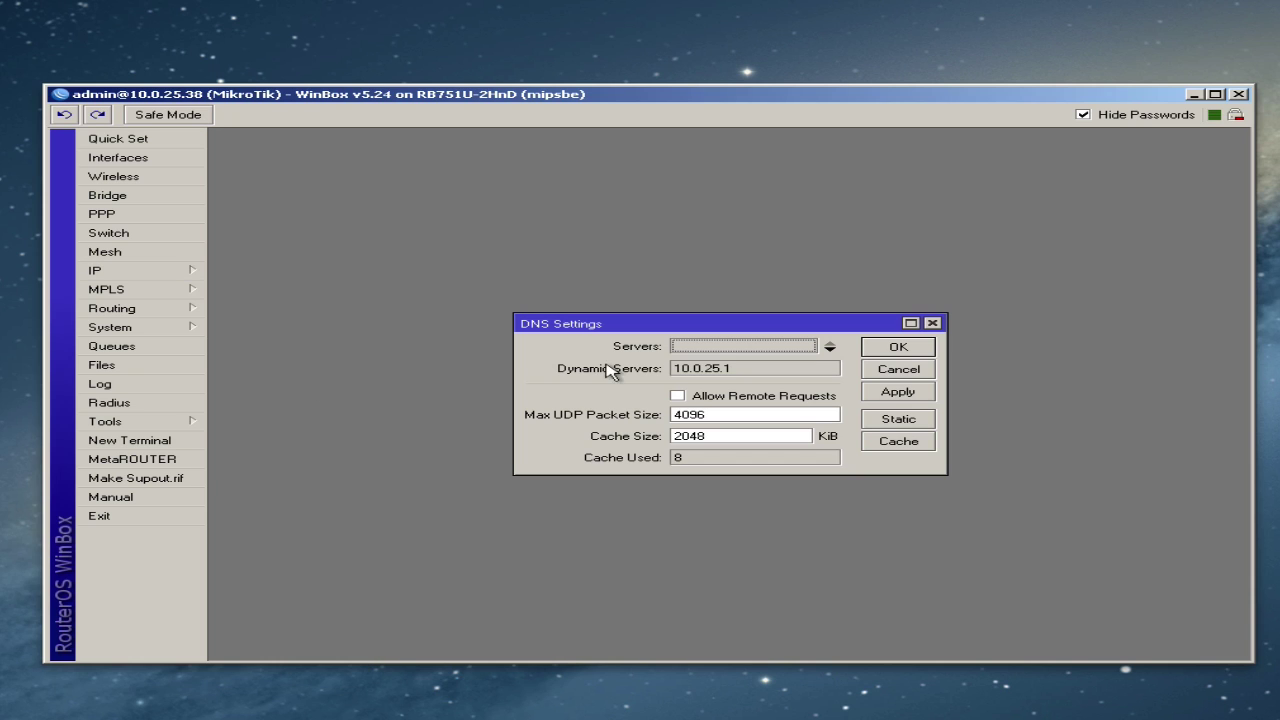
pyautogui.click(706, 348)
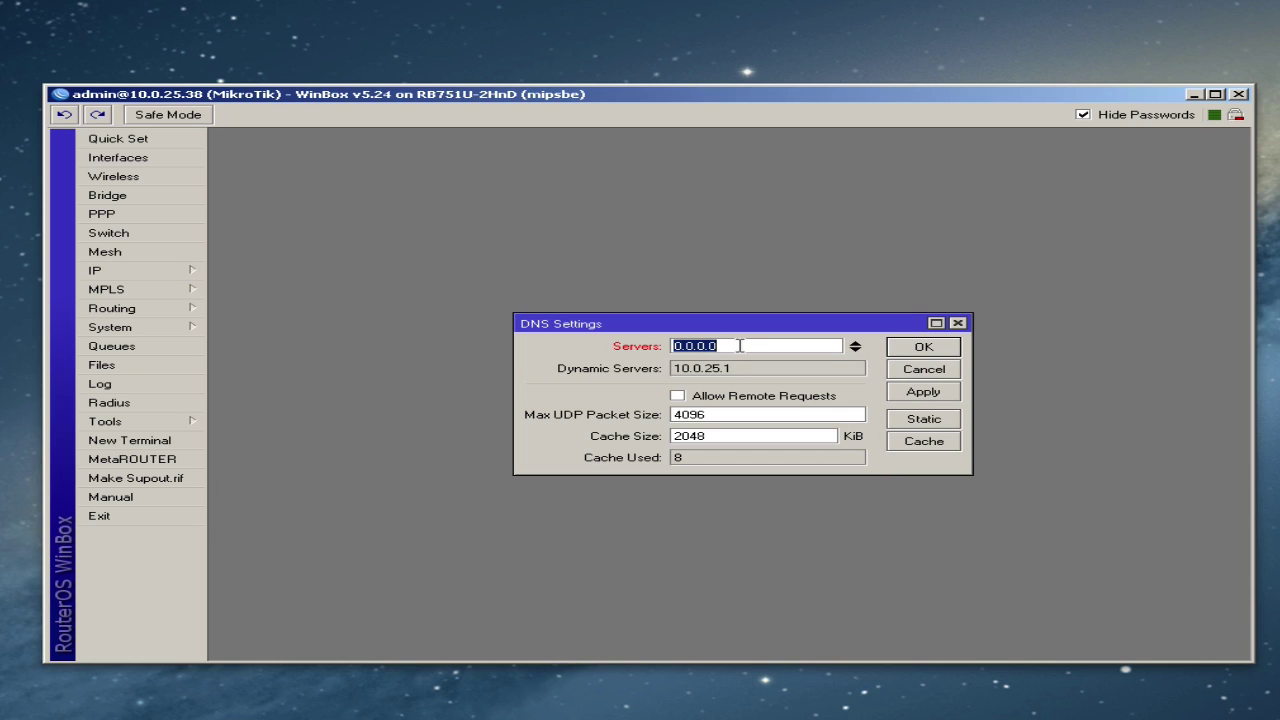
pyautogui.write('8.8.8.8')
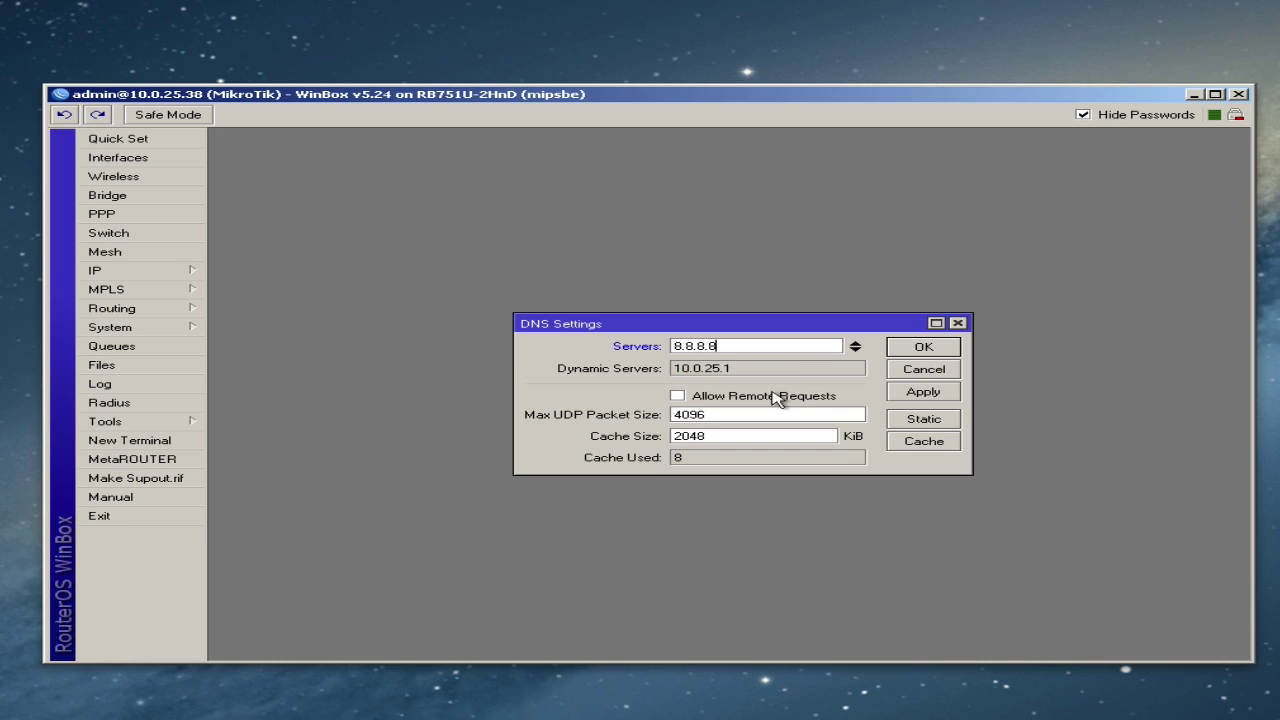
pyautogui.click(678, 398)
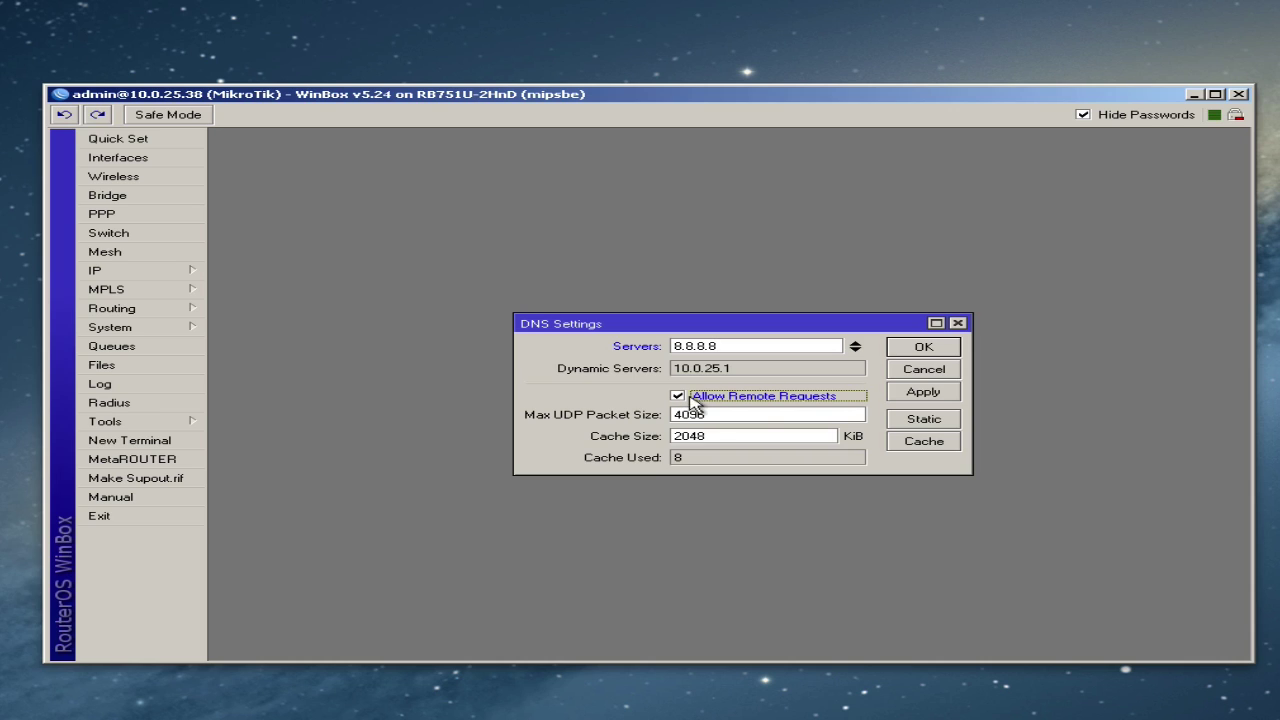
pyautogui.click(924, 392)
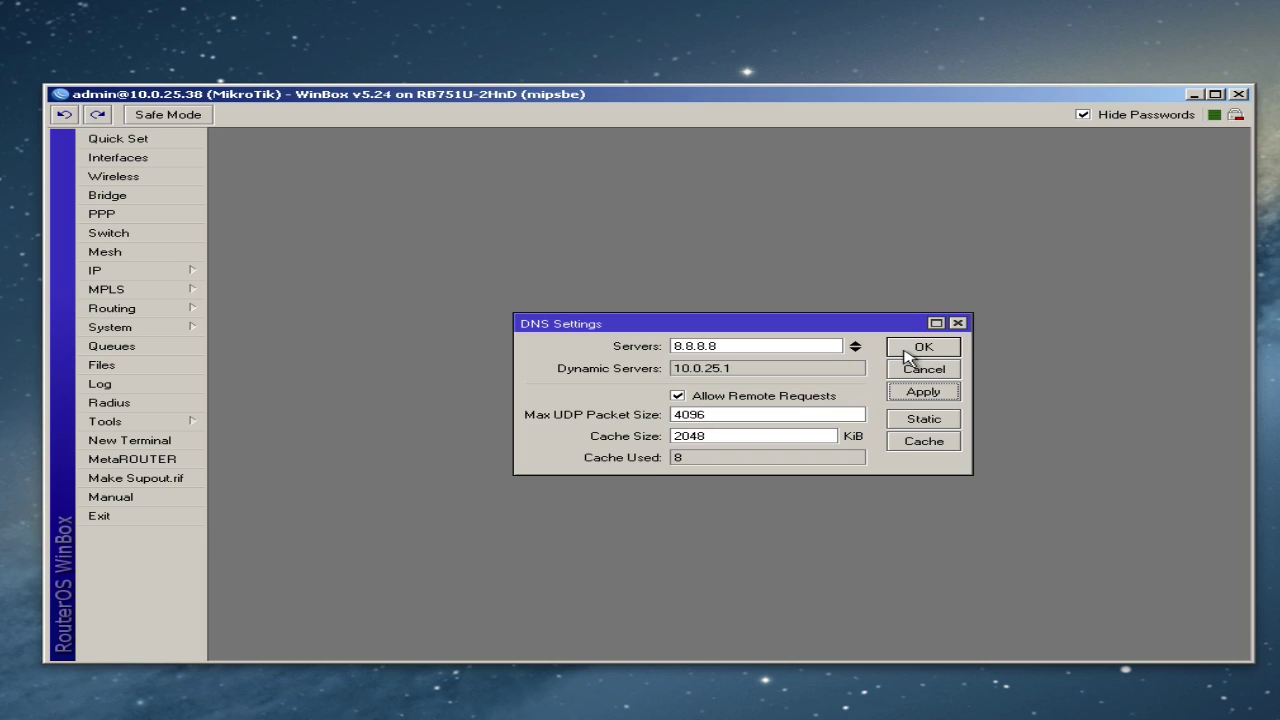
pyautogui.click(910, 350)
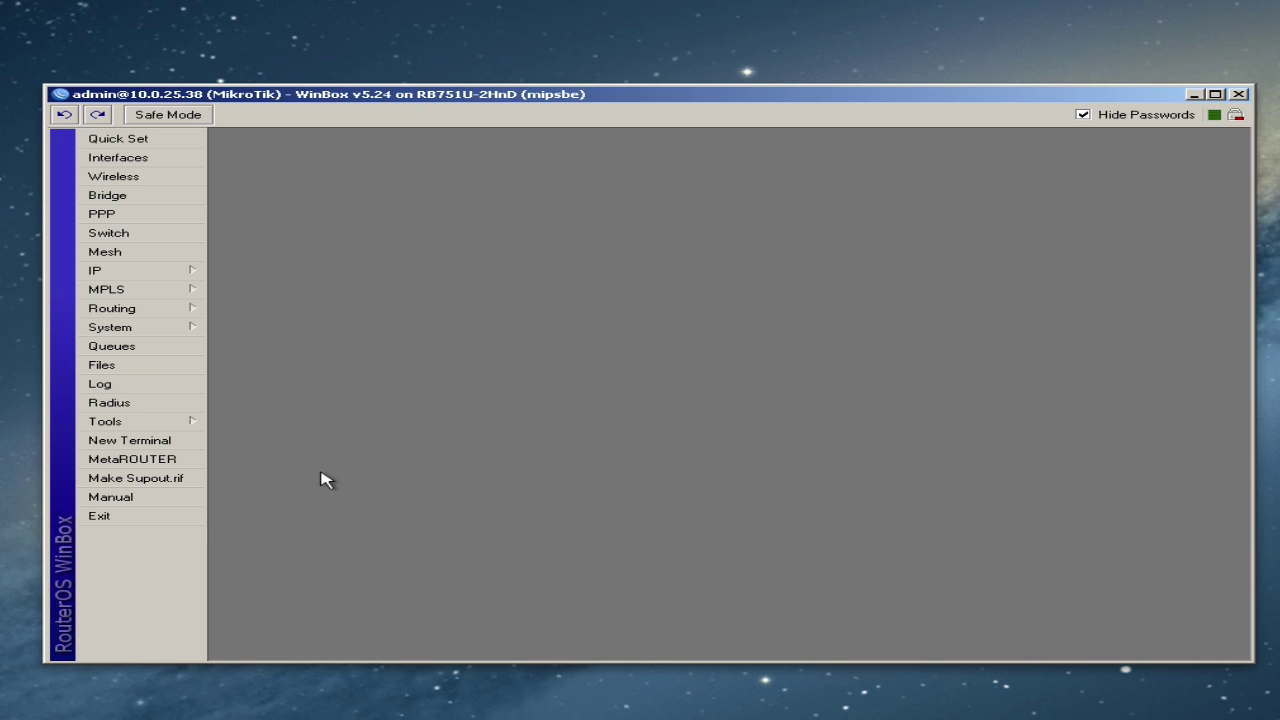
pyautogui.click(163, 445)
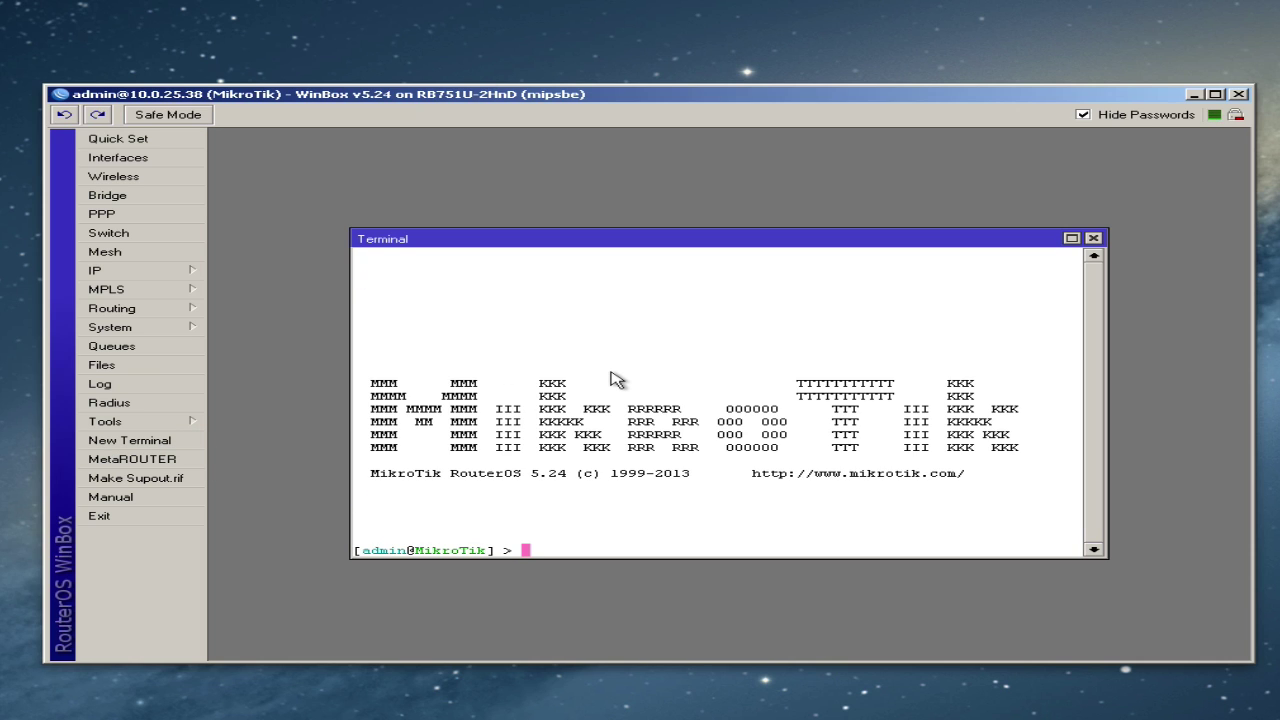
pyautogui.write('ping 8.8.8.8')
pyautogui.press('Return')
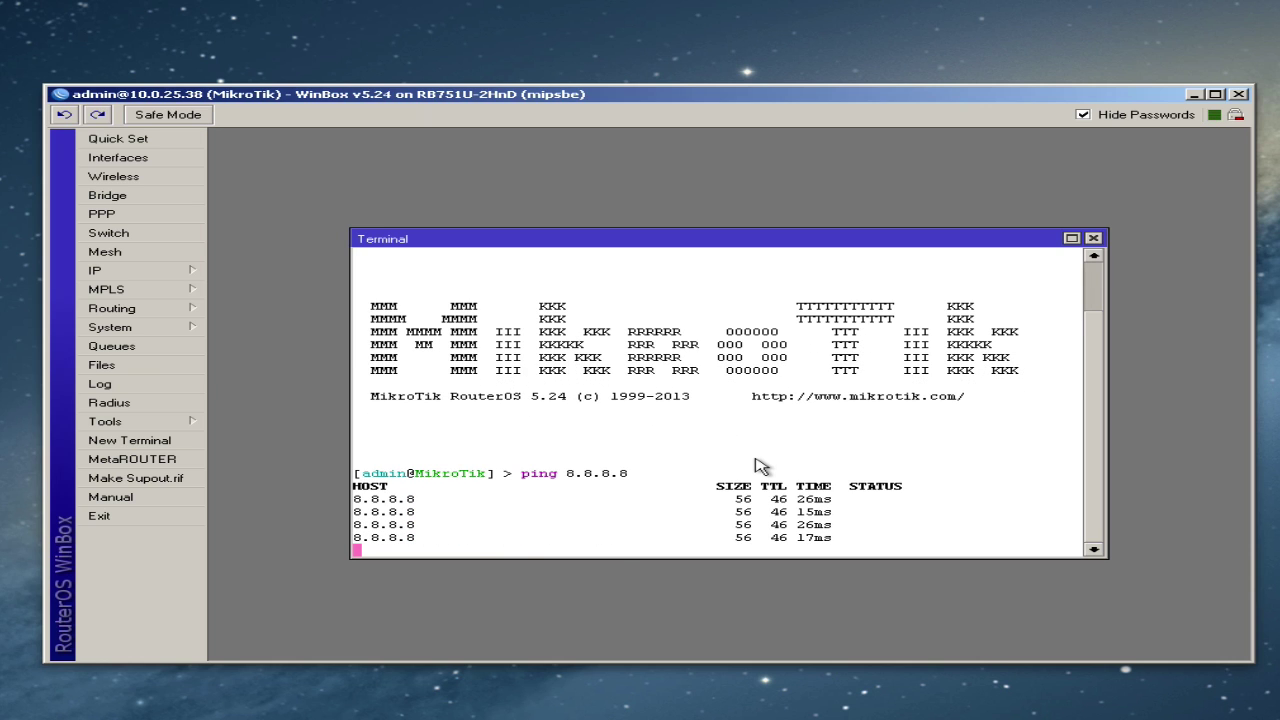
pyautogui.hotkey('ctrl', 'c')
pyautogui.write('ping ')
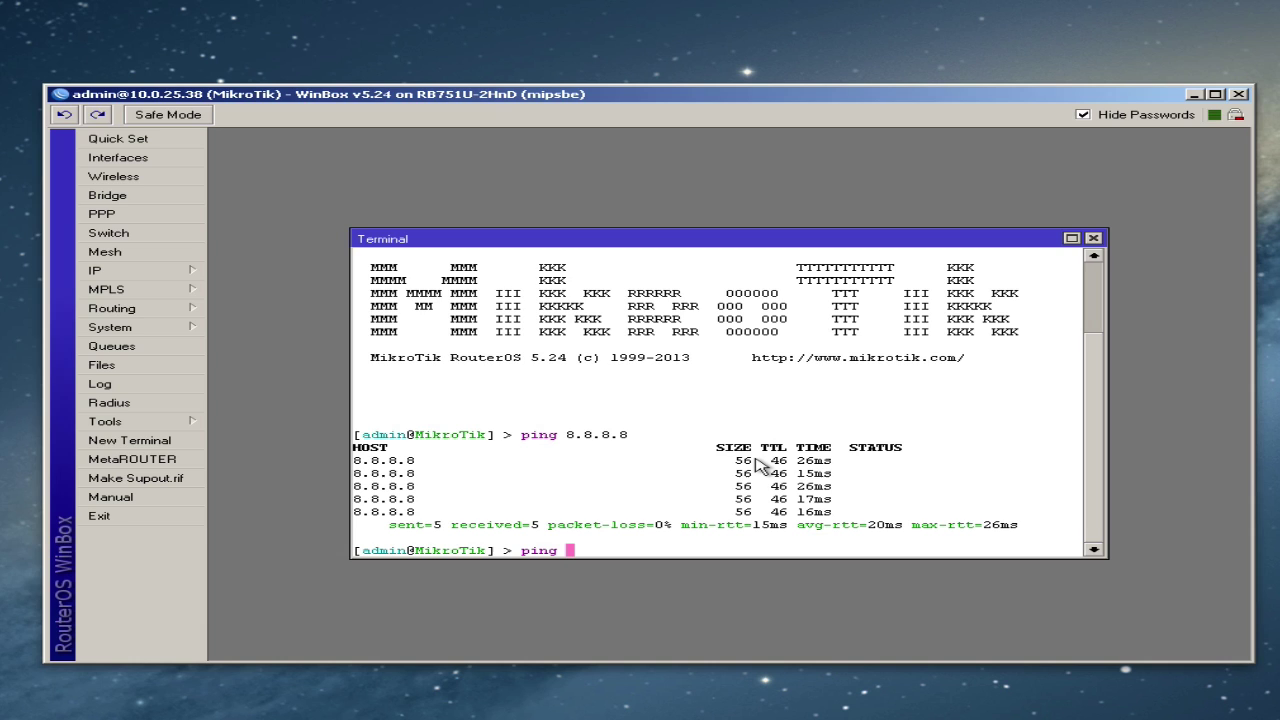
pyautogui.write('www.google.com')
pyautogui.press('Return')
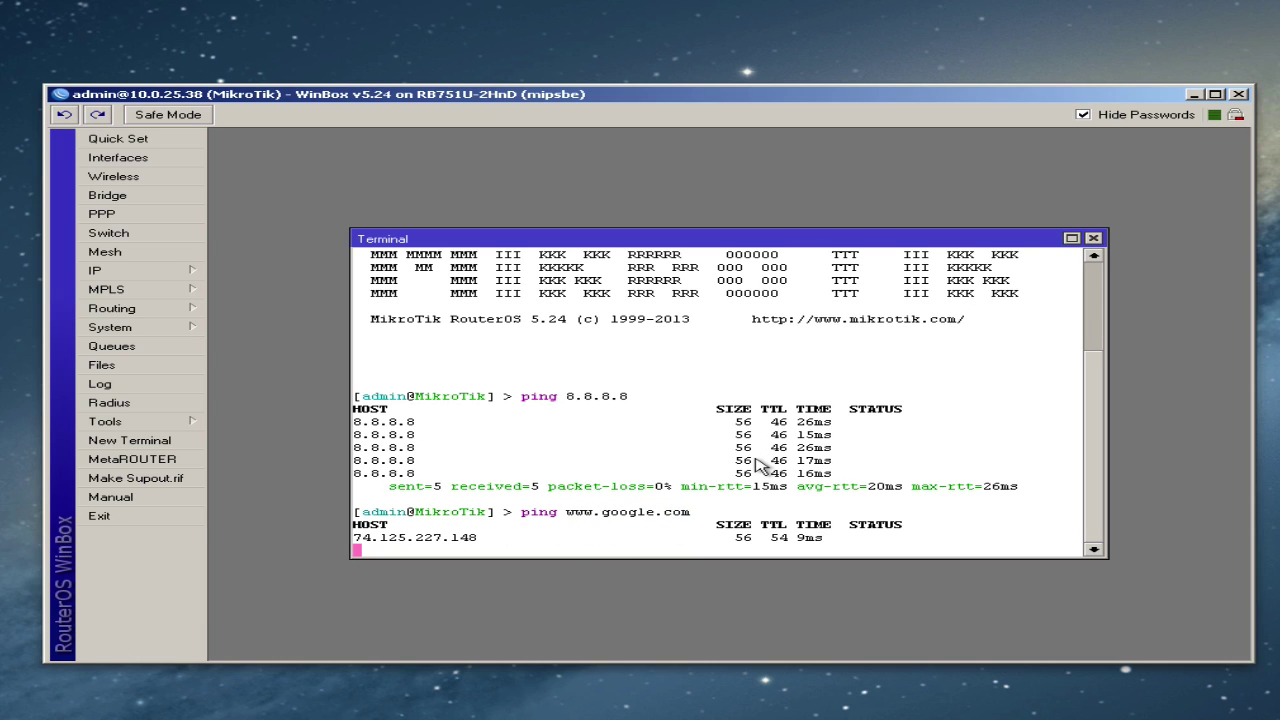
pyautogui.hotkey('ctrl', 'c')
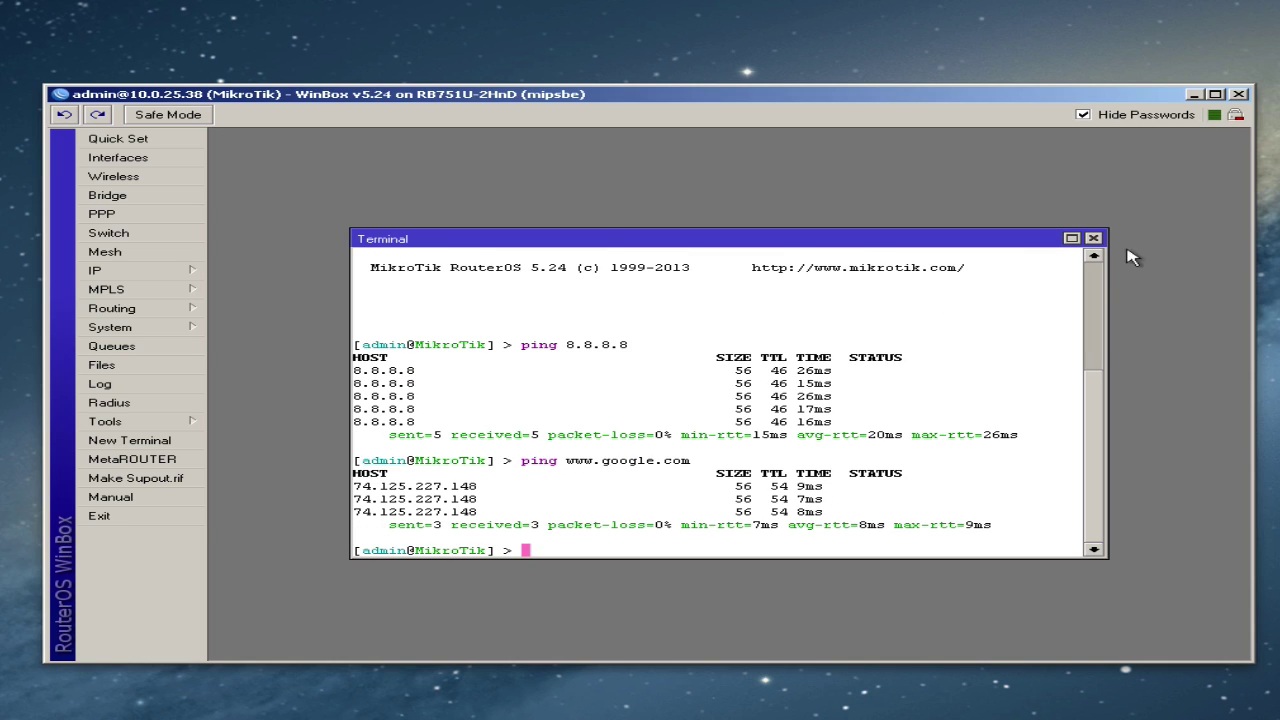
pyautogui.click(1093, 238)
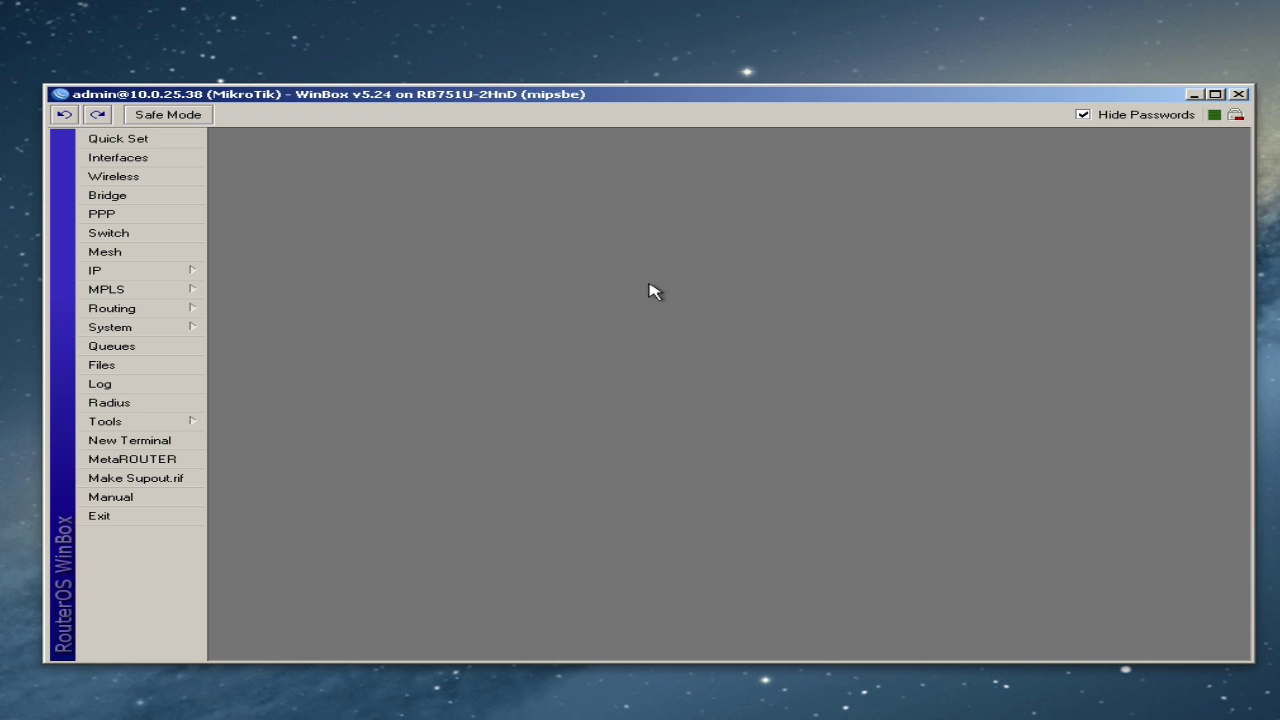
# - Enable the SNTP client and set its mode to unicast
pyautogui.click(156, 330)
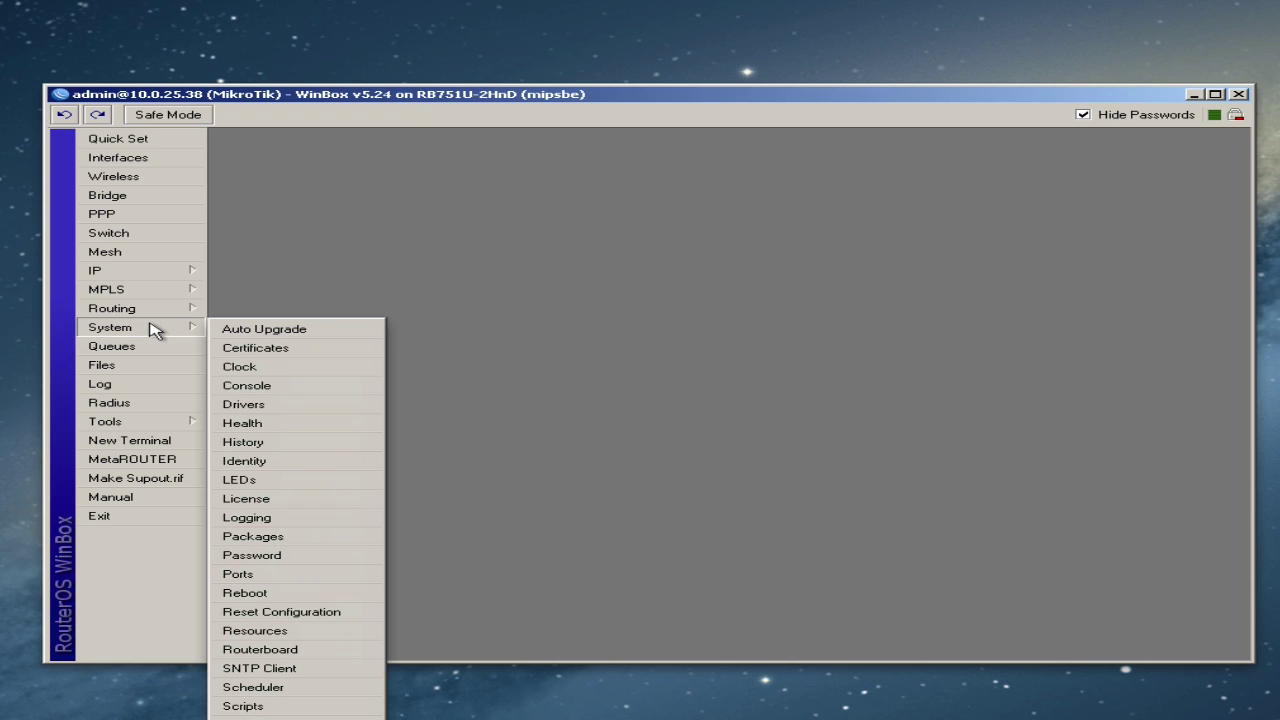
pyautogui.click(250, 670)
pyautogui.click(670, 267)
pyautogui.click(845, 284)
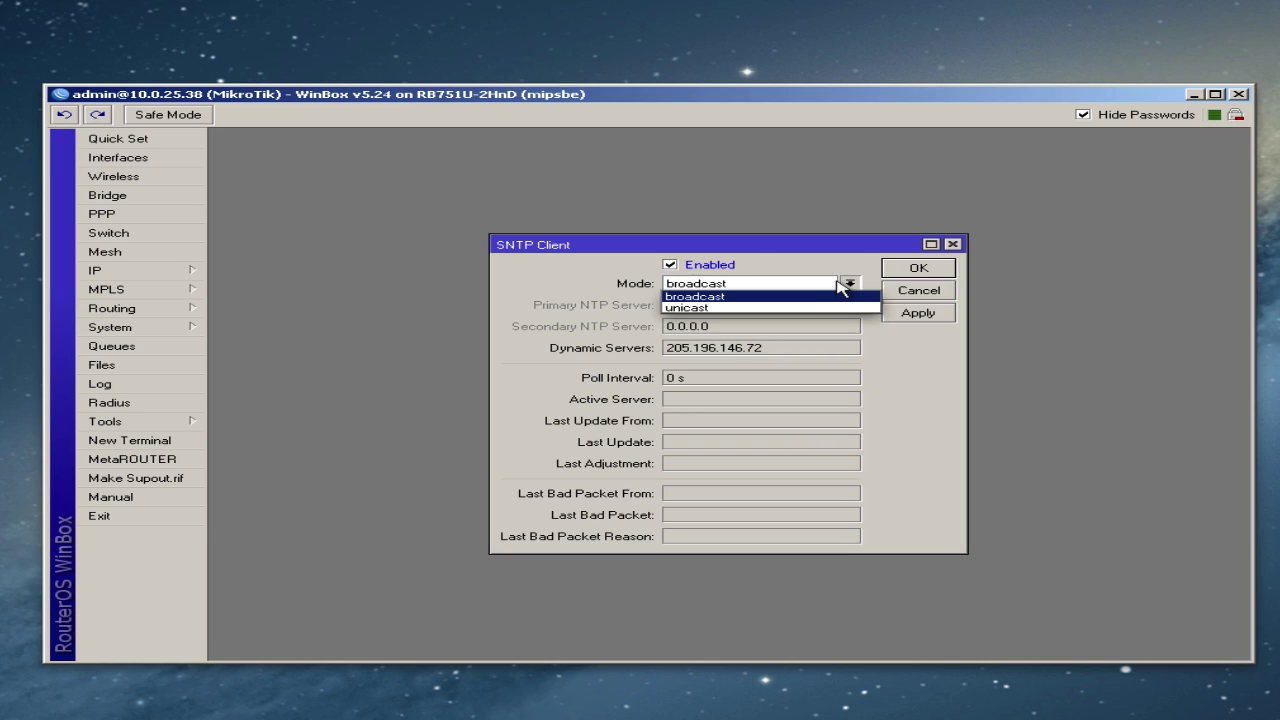
pyautogui.click(796, 310)
# - Set NTP servers us.pool.ntp.org and pool.ntp.org, apply them, and close the settings
pyautogui.click(774, 305)
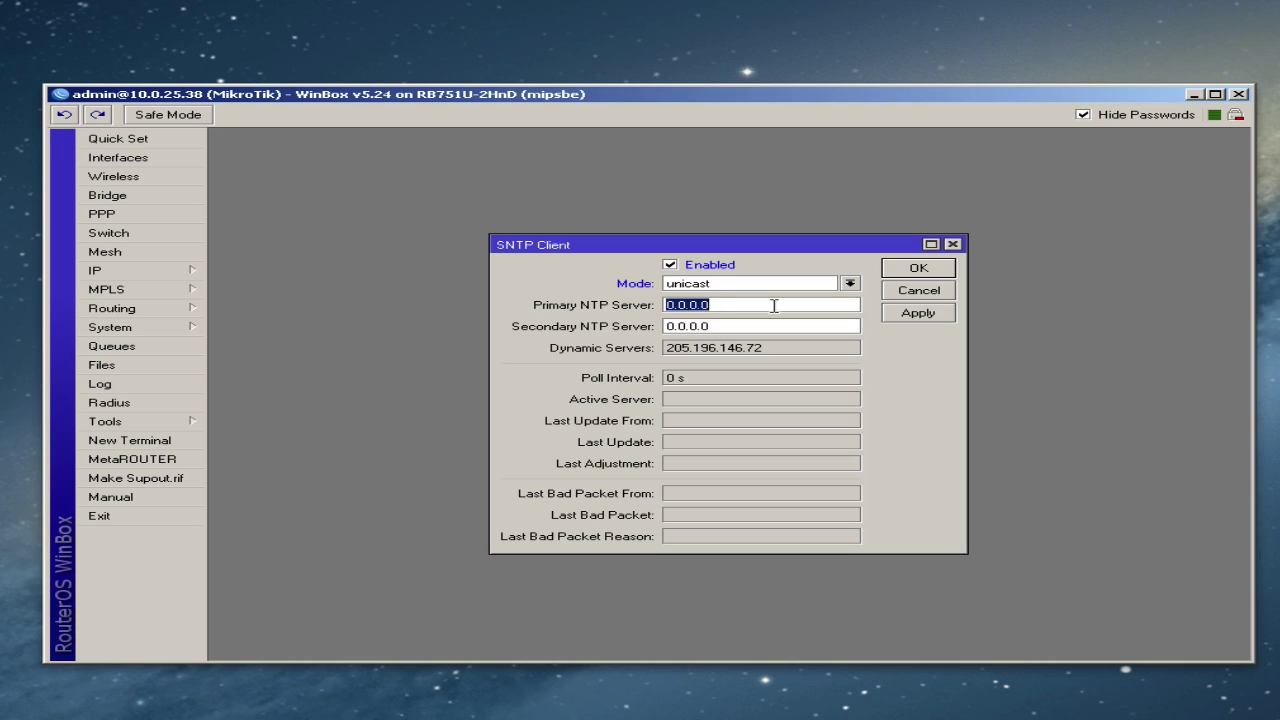
pyautogui.write('us.pool.ntp.org')
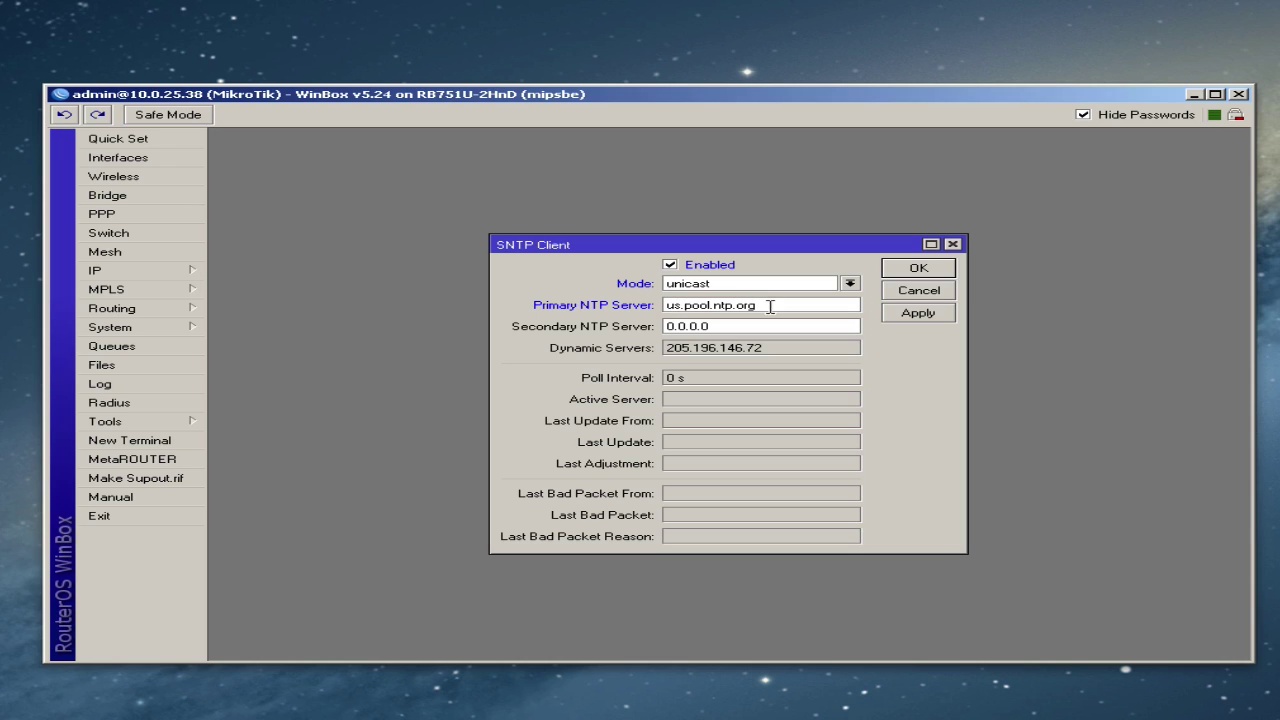
pyautogui.moveTo(684, 305); pyautogui.dragTo(780, 305)
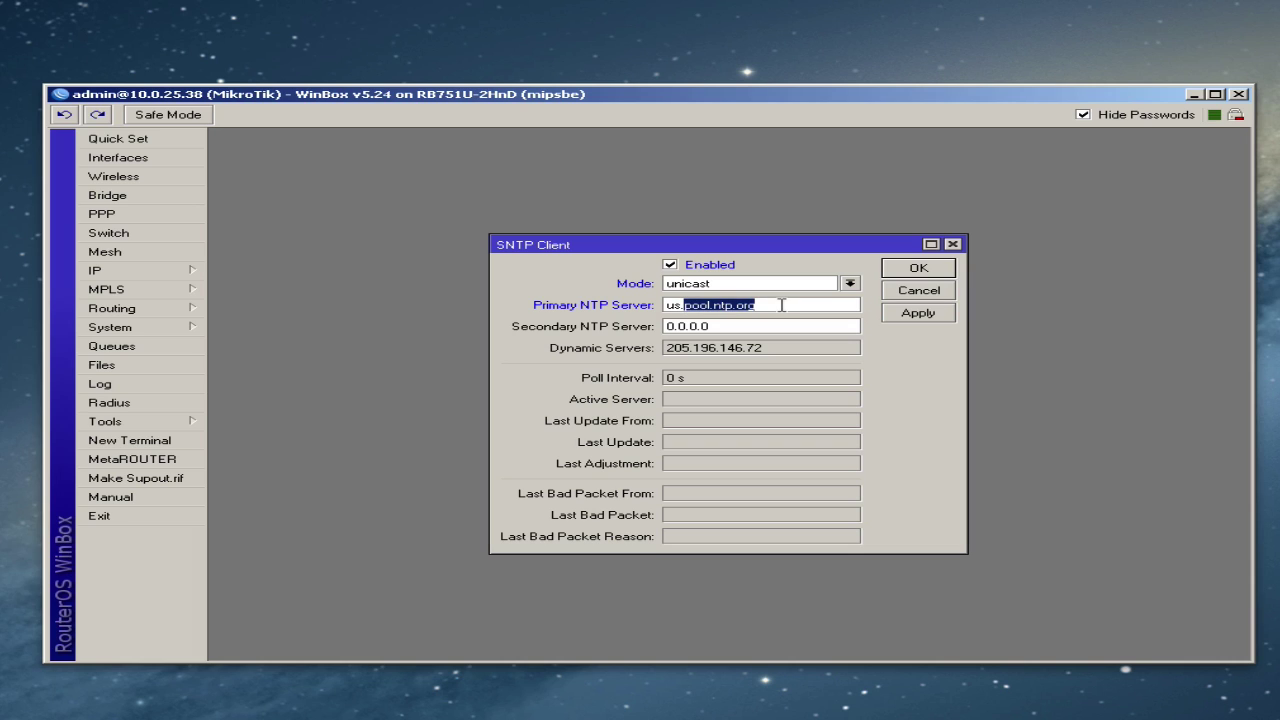
pyautogui.doubleClick(752, 329)
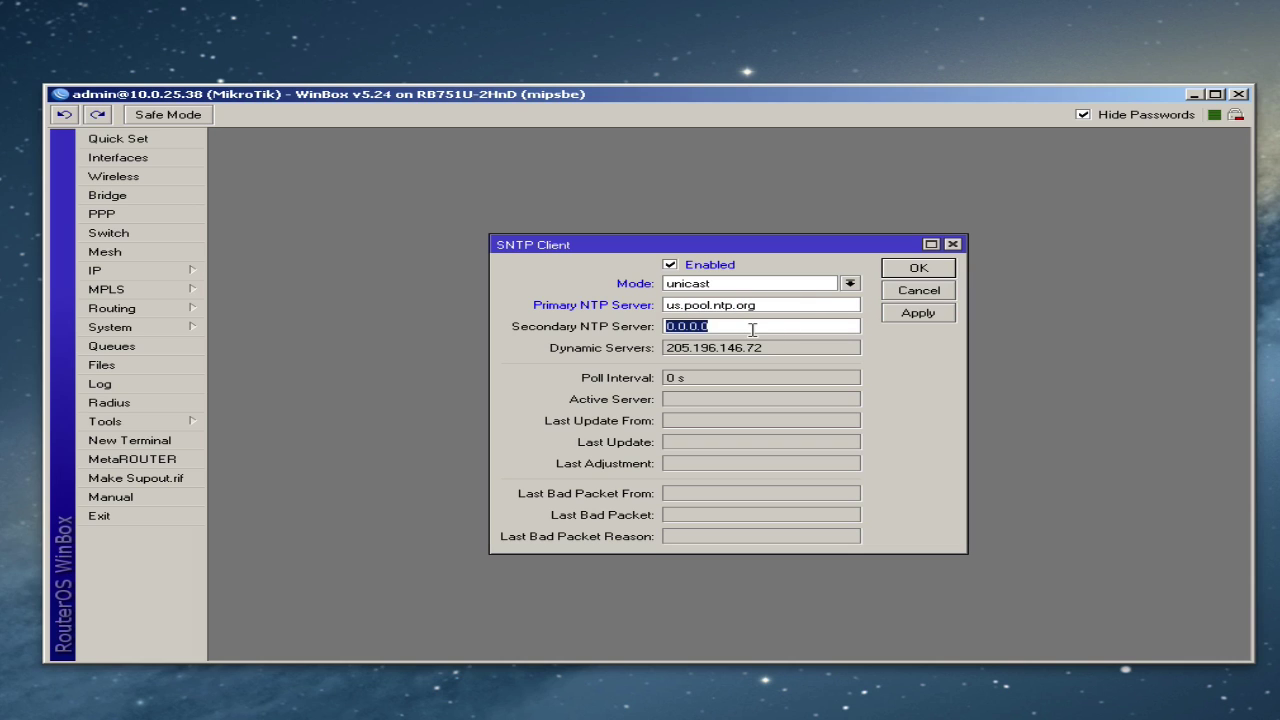
pyautogui.hotkey('ctrl', 'v')
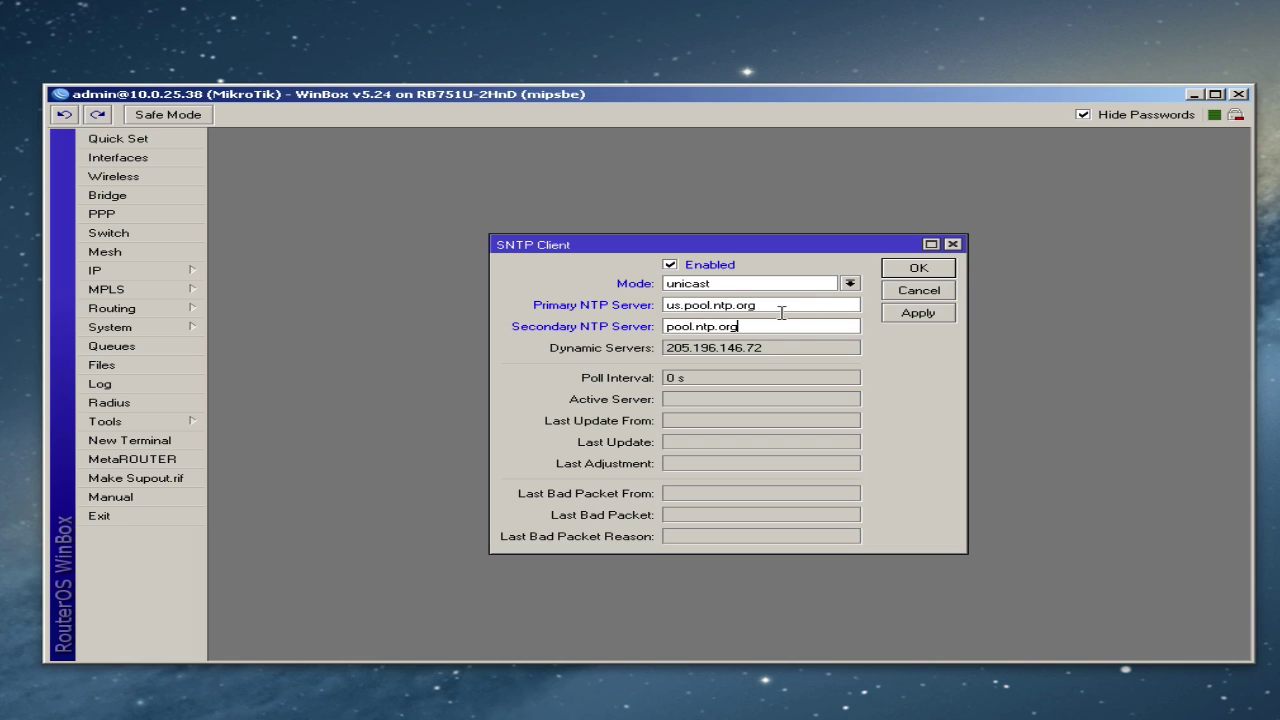
pyautogui.click(912, 316)
pyautogui.click(779, 305)
pyautogui.click(910, 314)
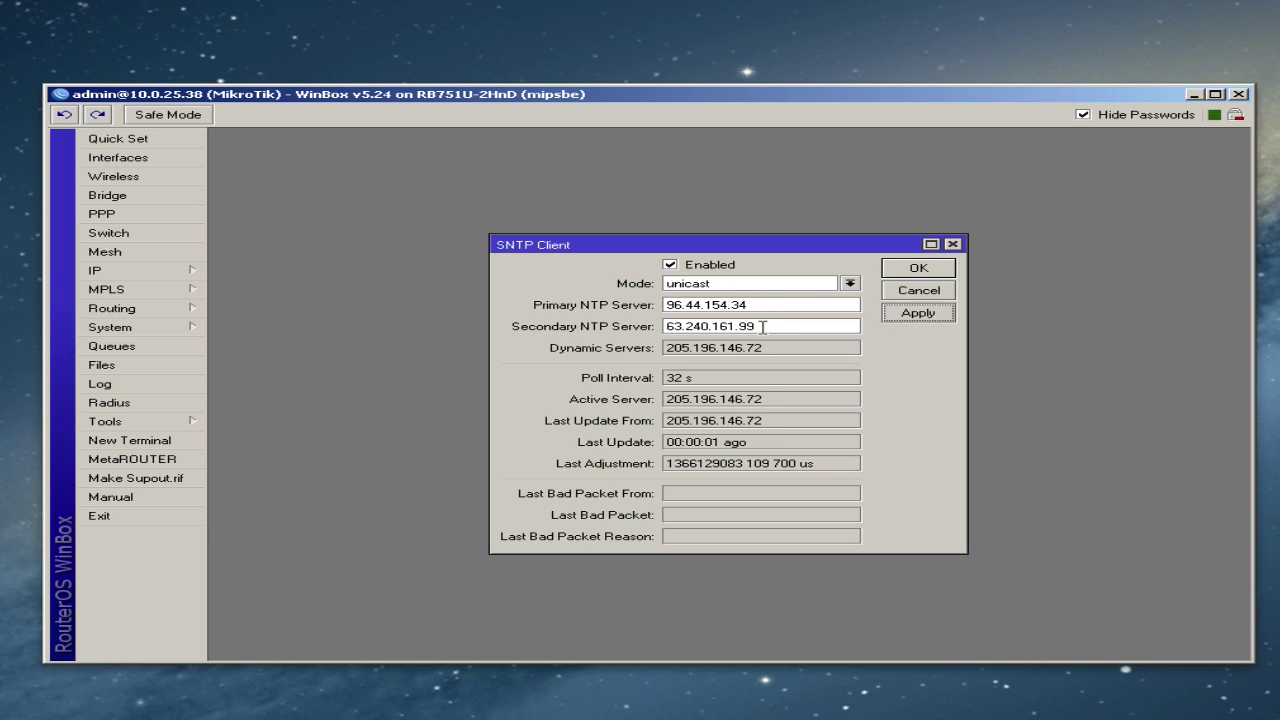
pyautogui.click(912, 269)
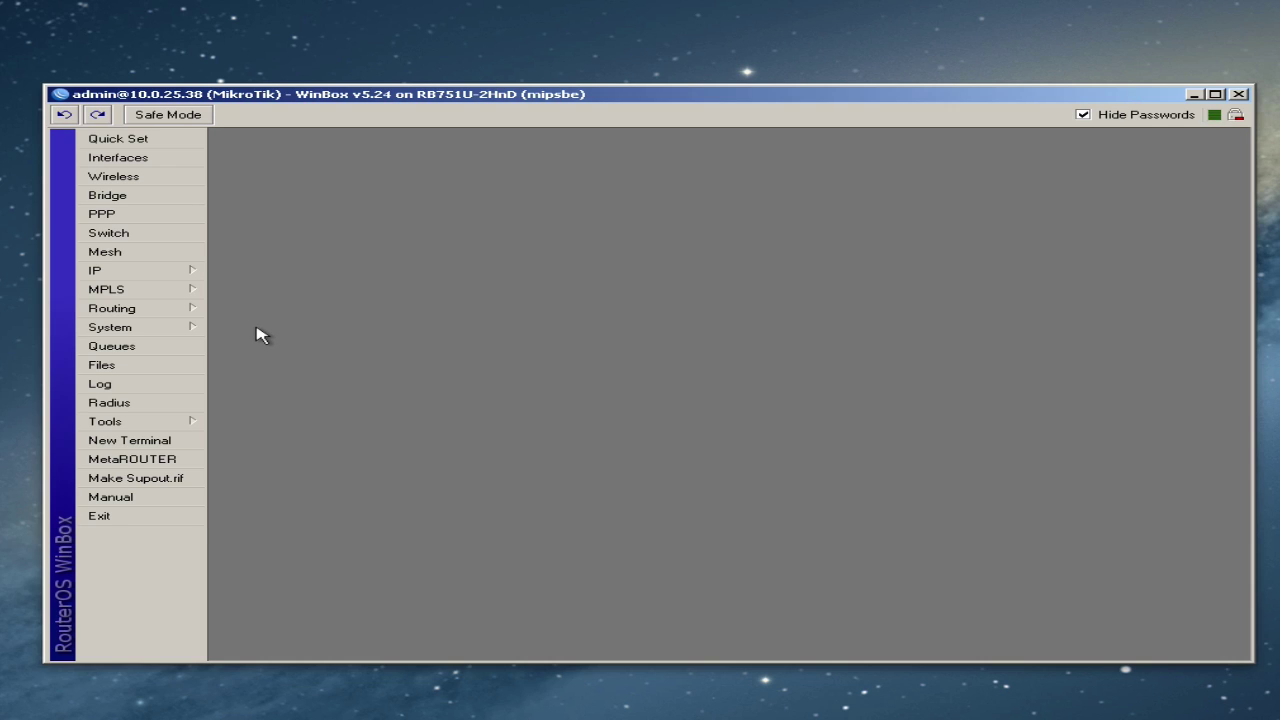
# - In System > Clock, choose America/Chicago as the Time Zone Name and apply it
pyautogui.click(165, 330)
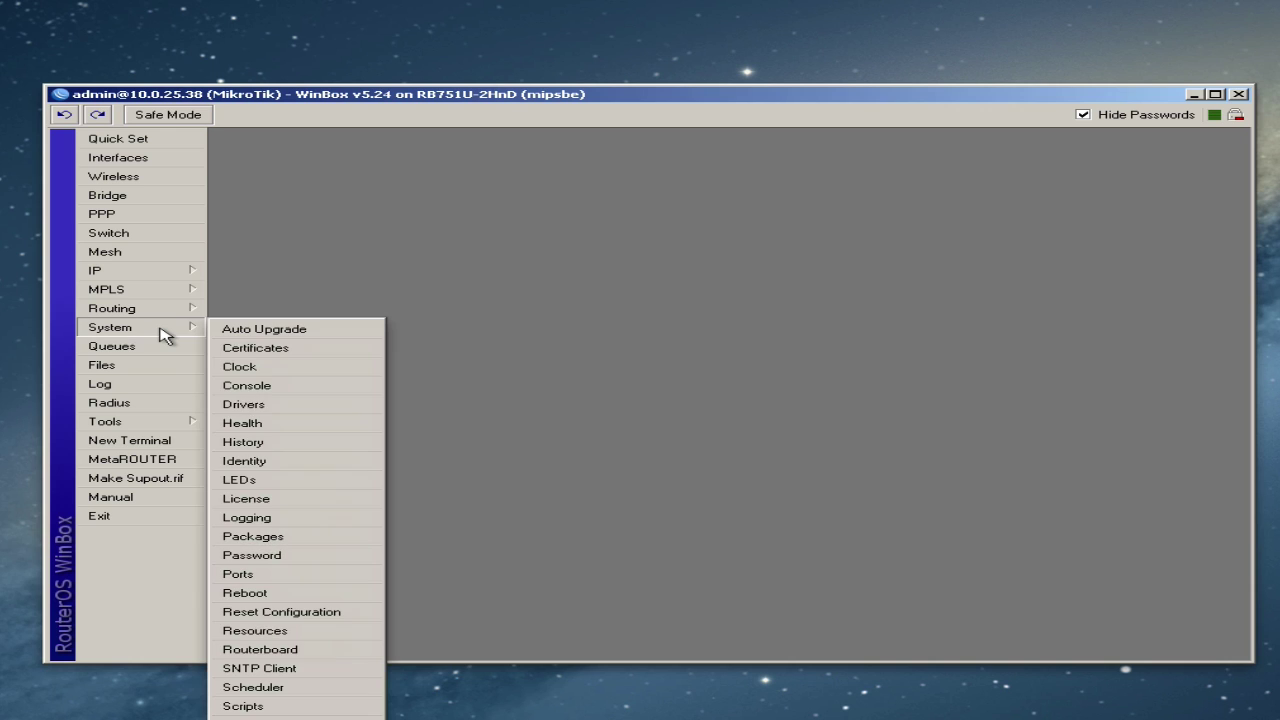
pyautogui.click(258, 370)
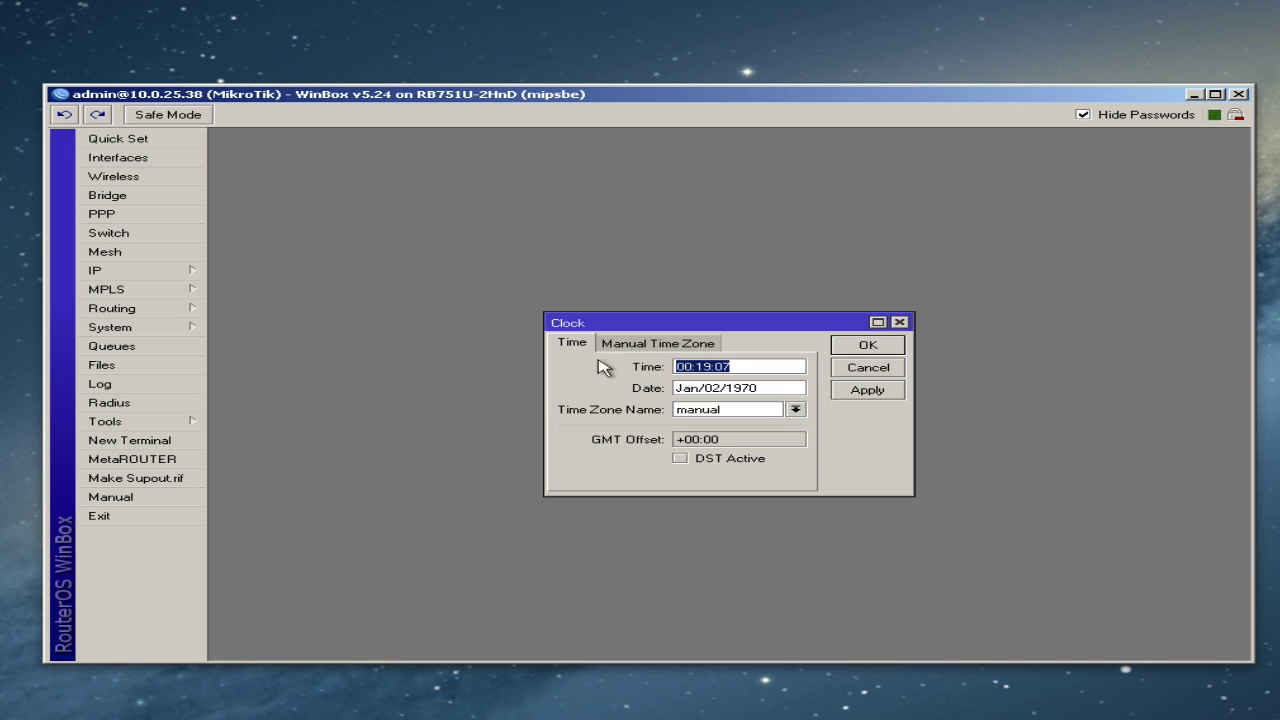
pyautogui.click(793, 410)
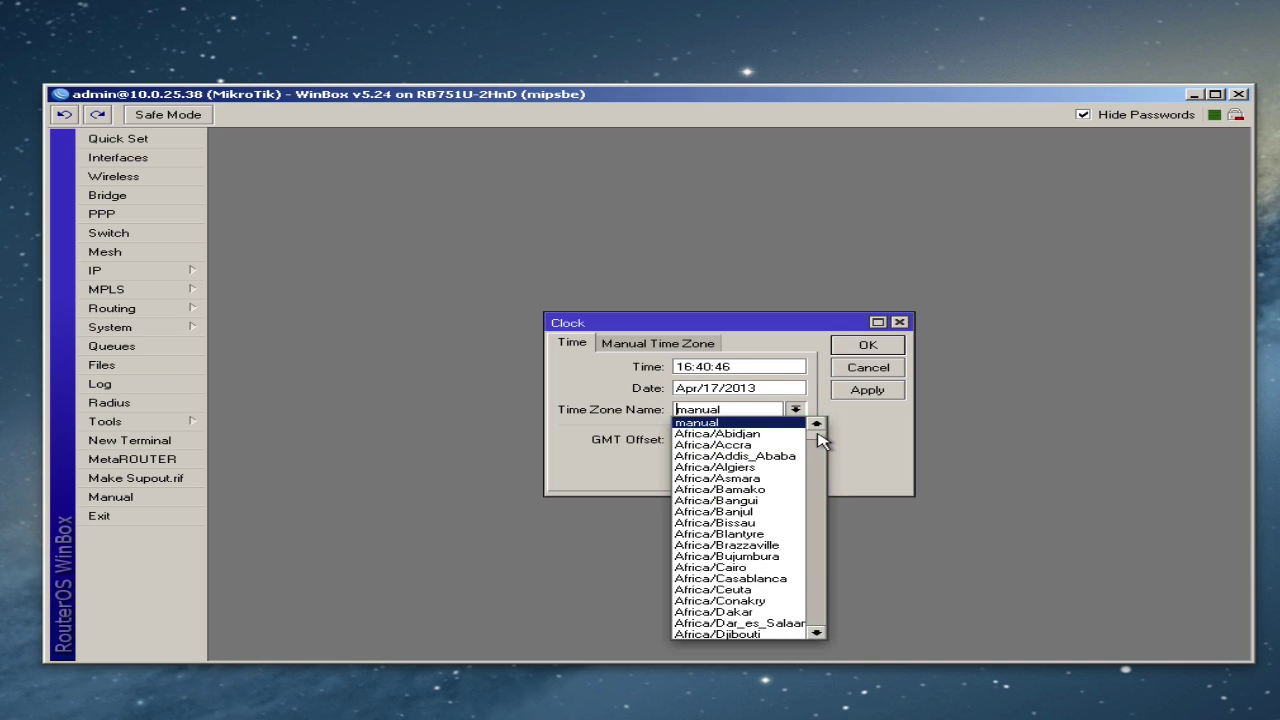
pyautogui.click(820, 510)
pyautogui.moveTo(820, 510); pyautogui.dragTo(820, 470)
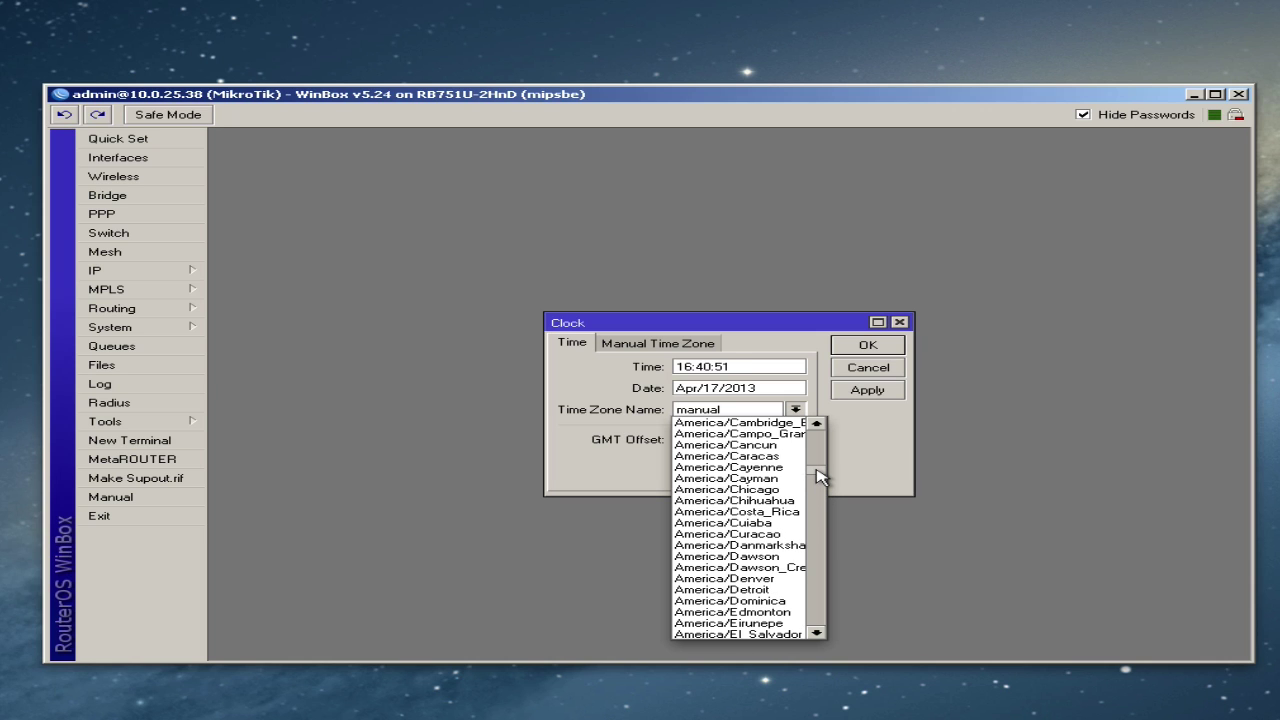
pyautogui.click(770, 488)
pyautogui.click(867, 392)
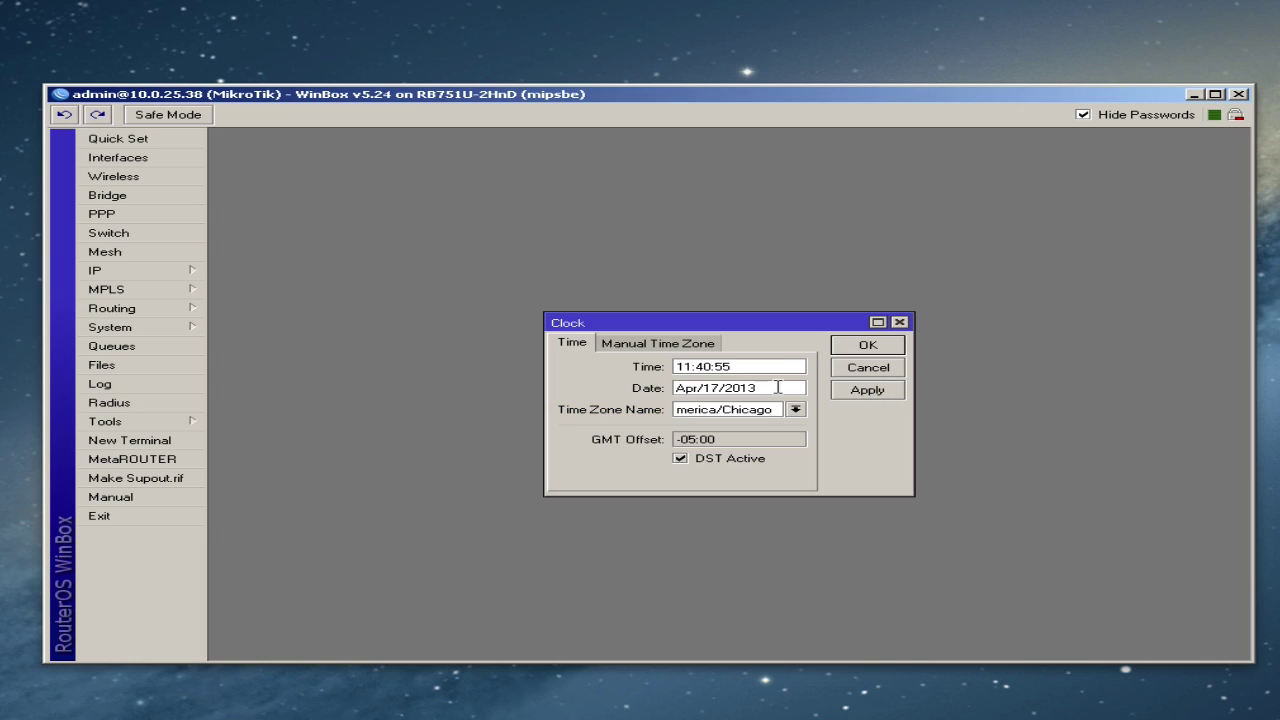
pyautogui.click(866, 346)
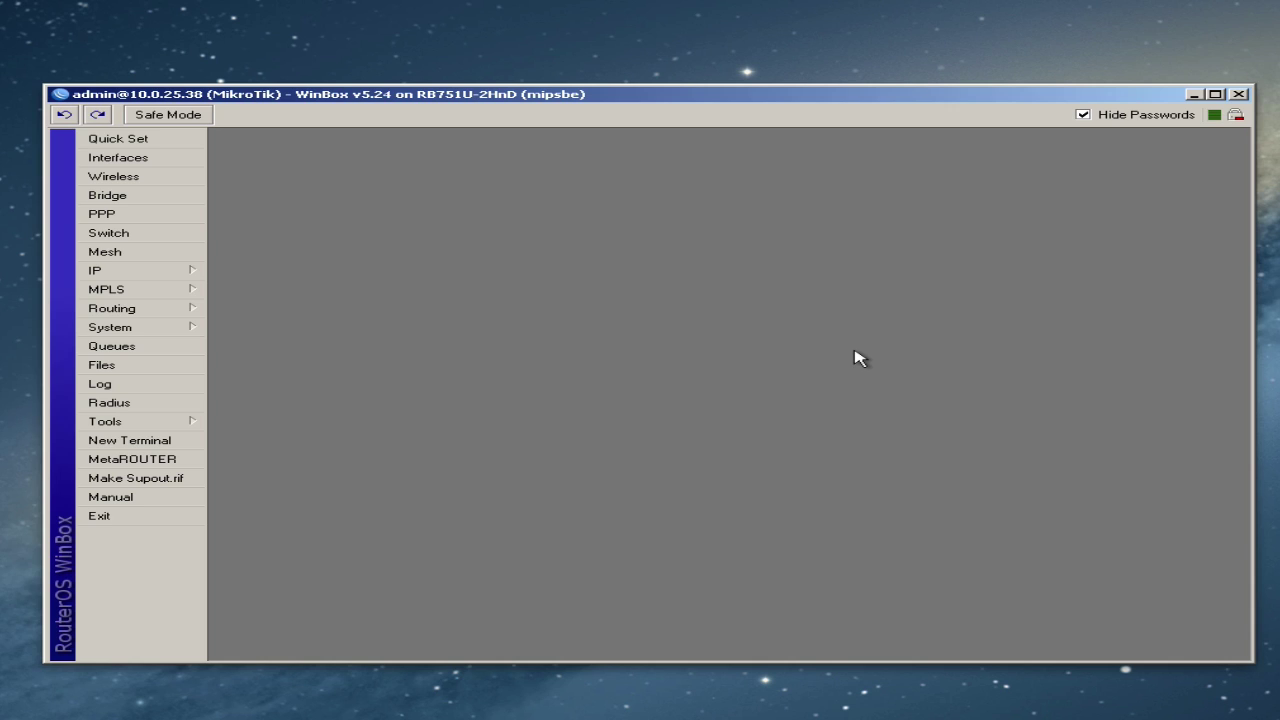
pyautogui.click(149, 386)
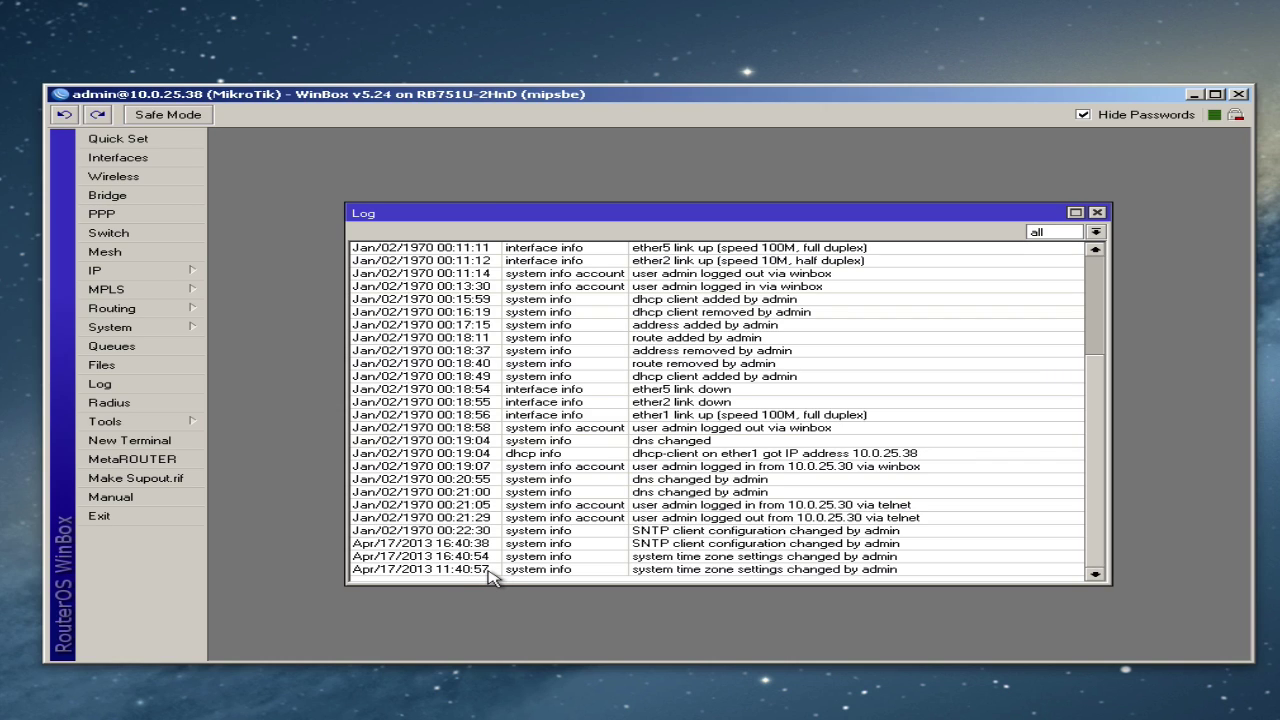
pyautogui.click(1097, 213)
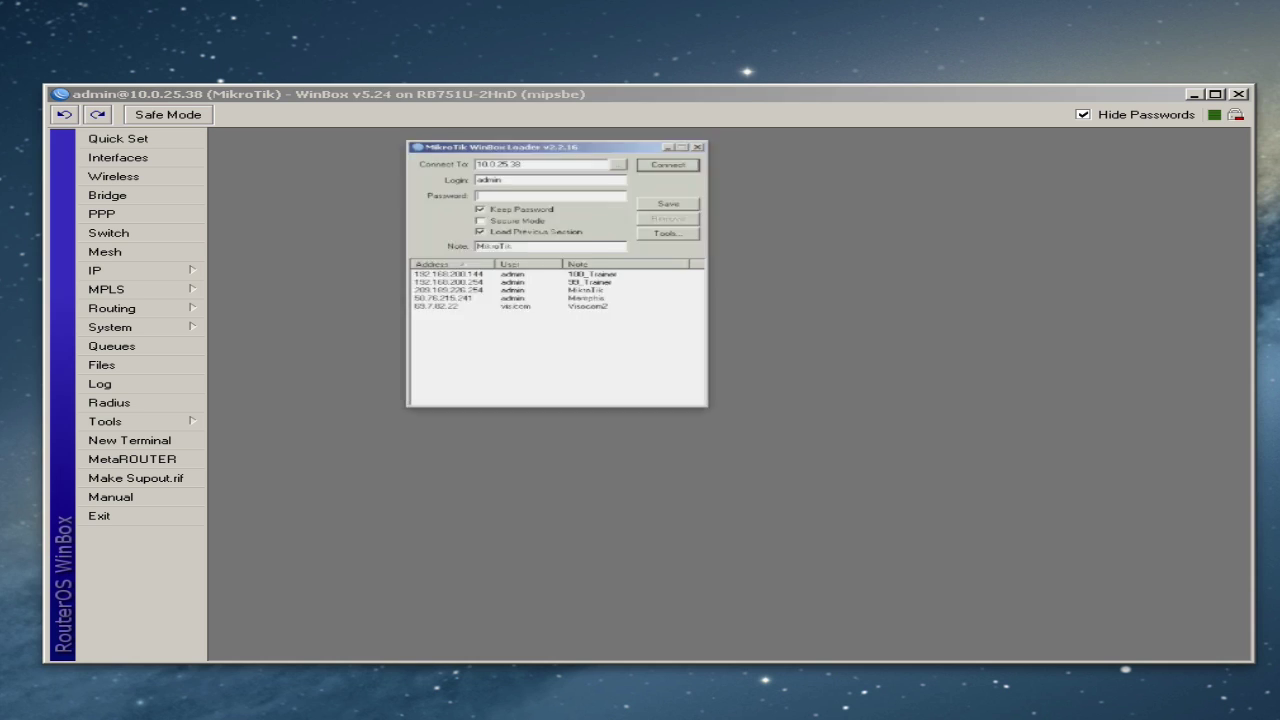
# - Change the router identity in System > Identity to MikroTikHomeRouter
pyautogui.click(646, 111)
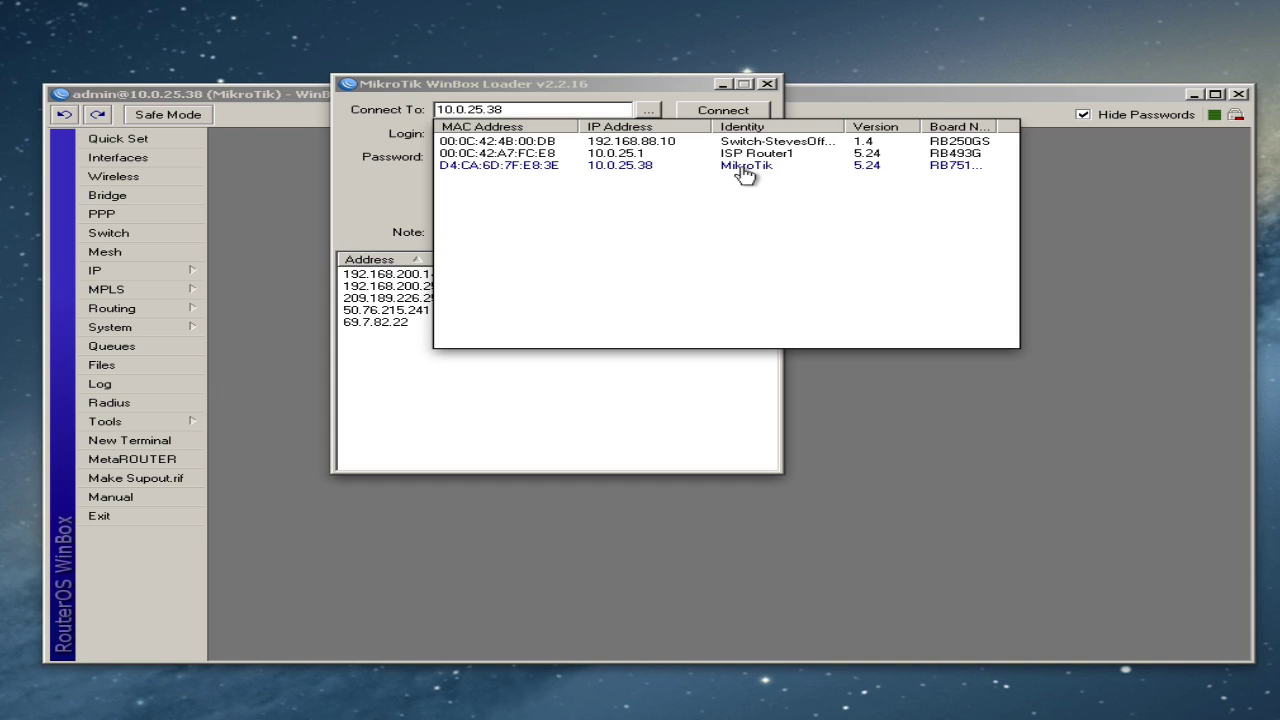
pyautogui.click(889, 97)
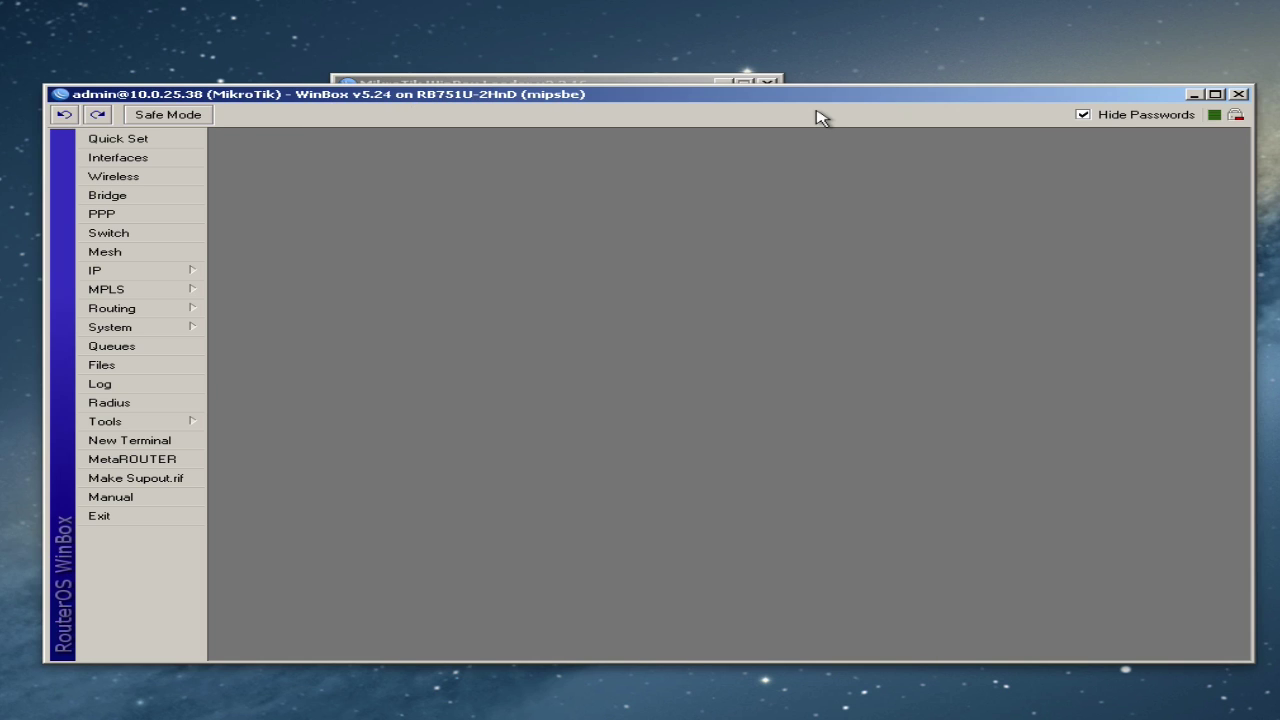
pyautogui.click(158, 329)
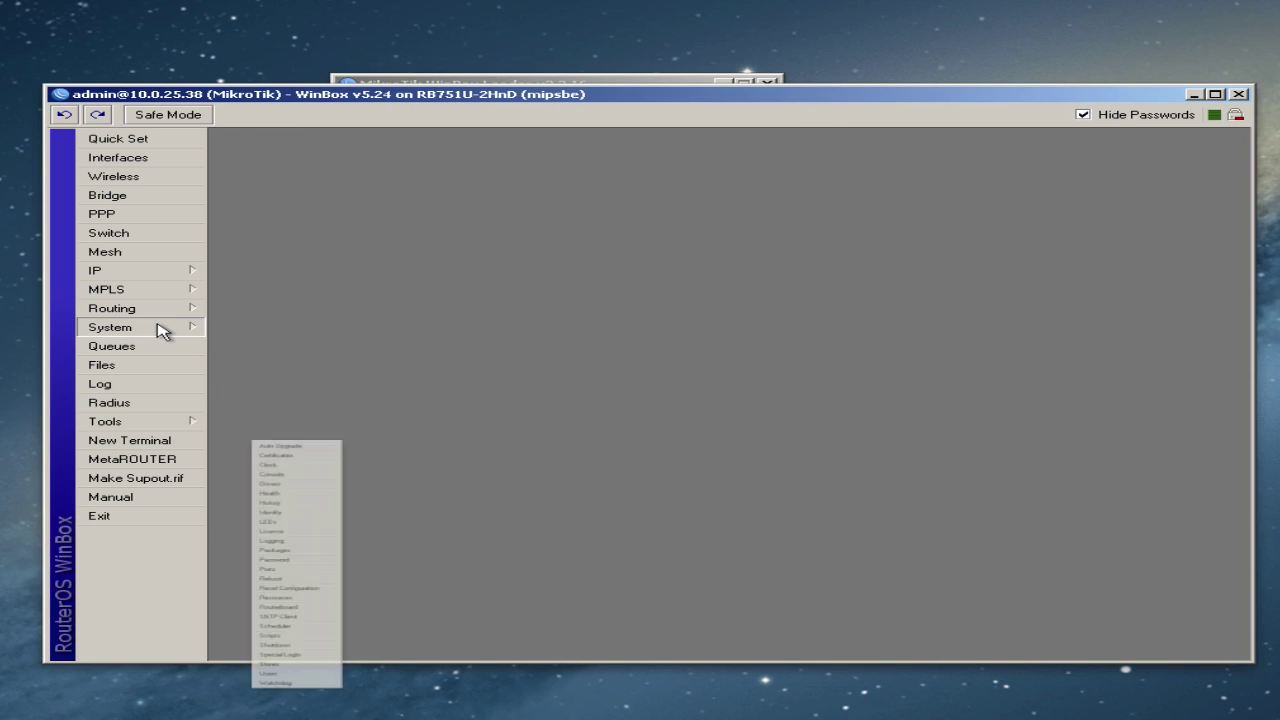
pyautogui.click(268, 461)
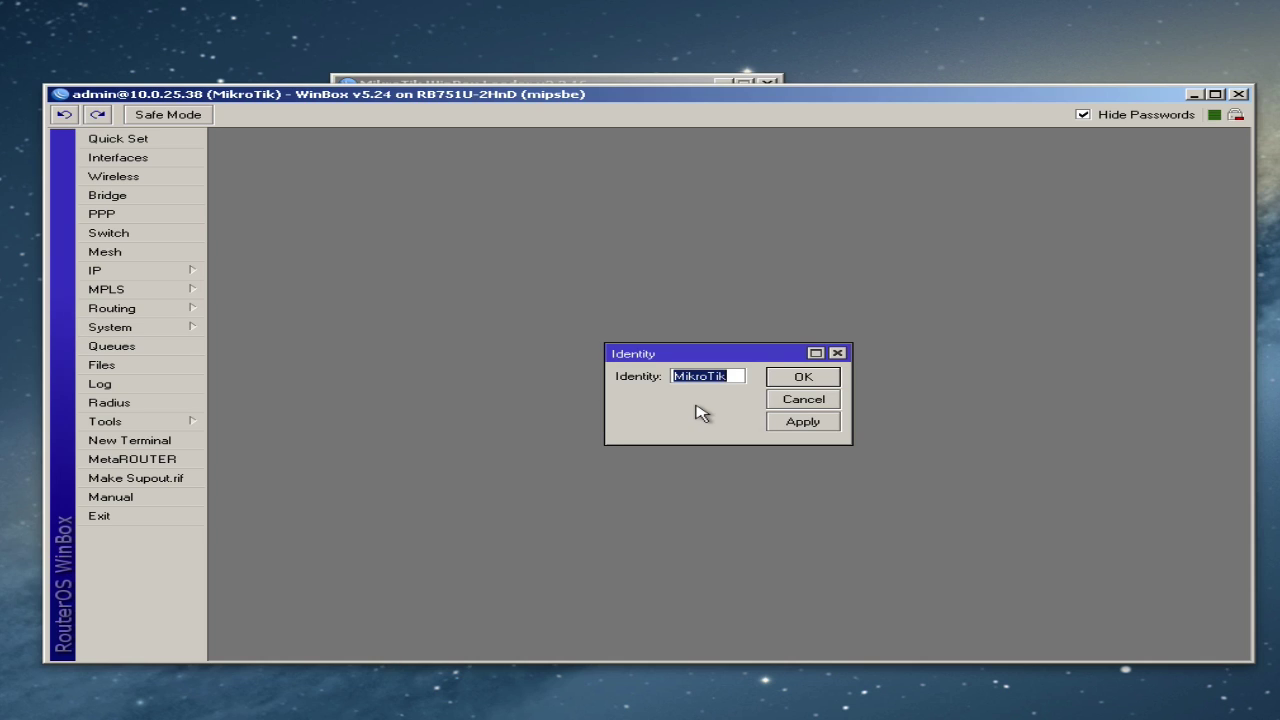
pyautogui.write('Mik')
pyautogui.write('roTikHo')
pyautogui.write('meRouter')
pyautogui.click(806, 376)
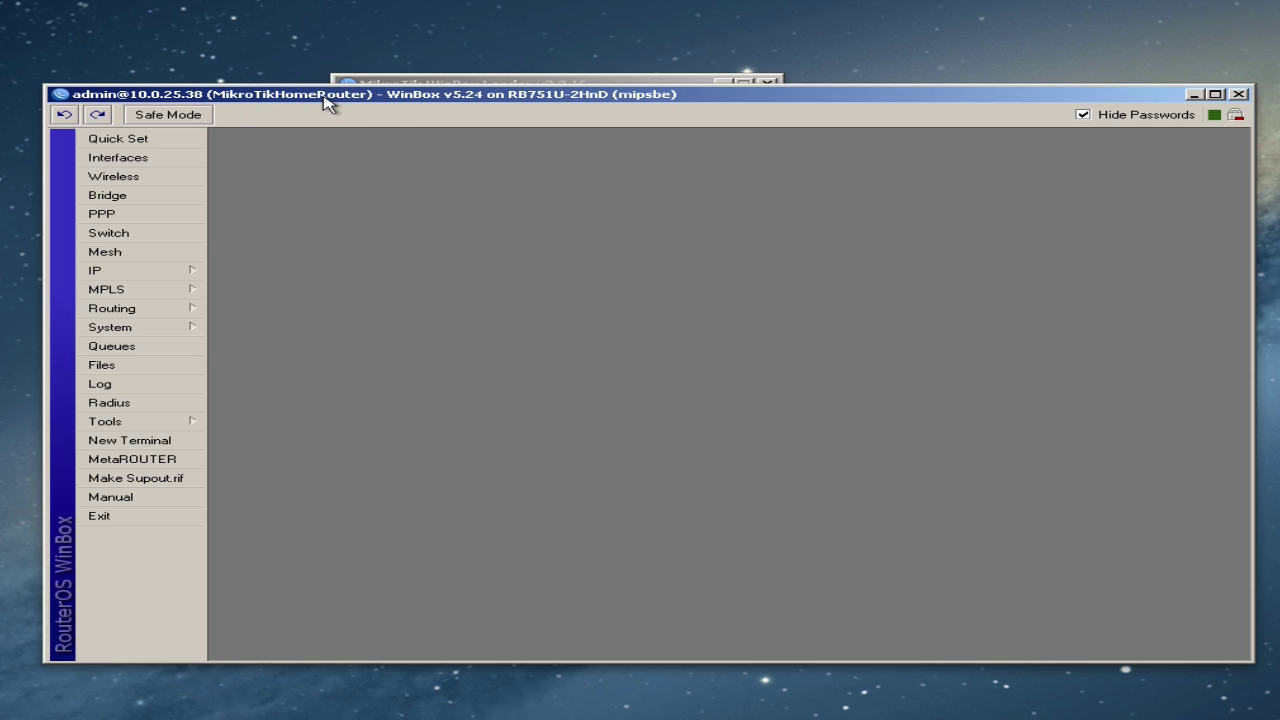
# - Check the loader's discovery list for the new router name, then close the terminal
pyautogui.click(186, 441)
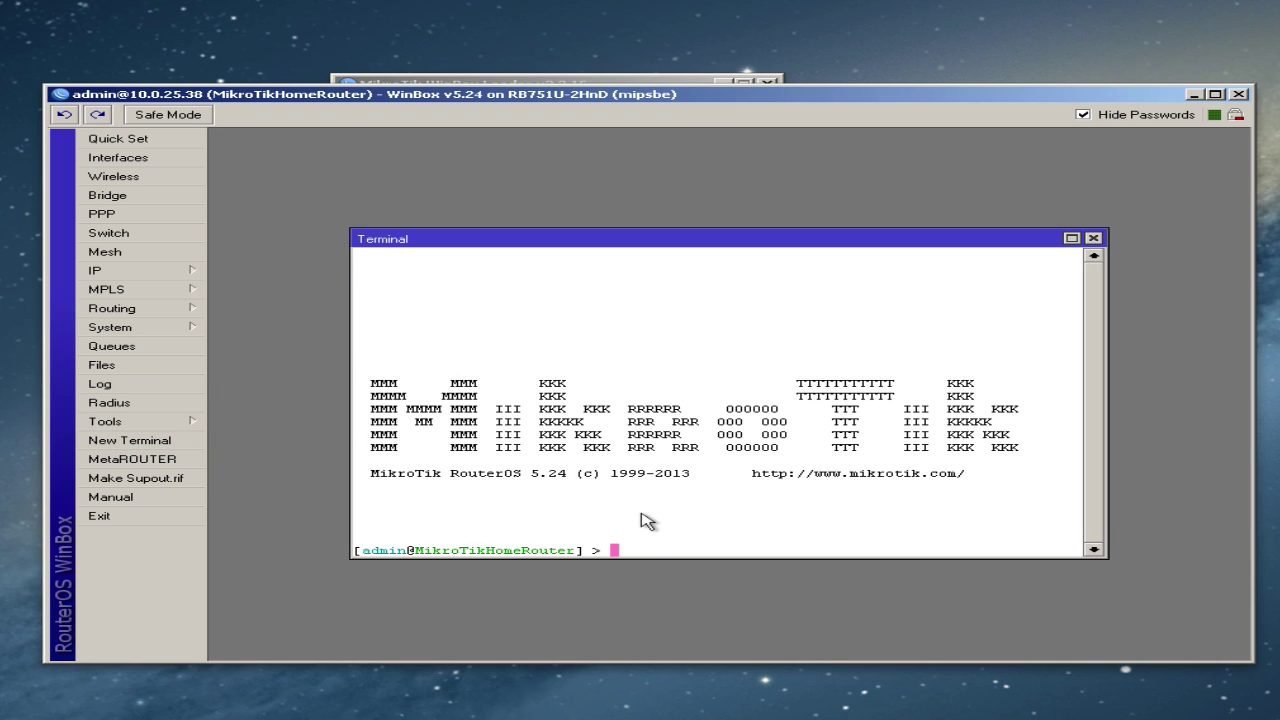
pyautogui.click(613, 83)
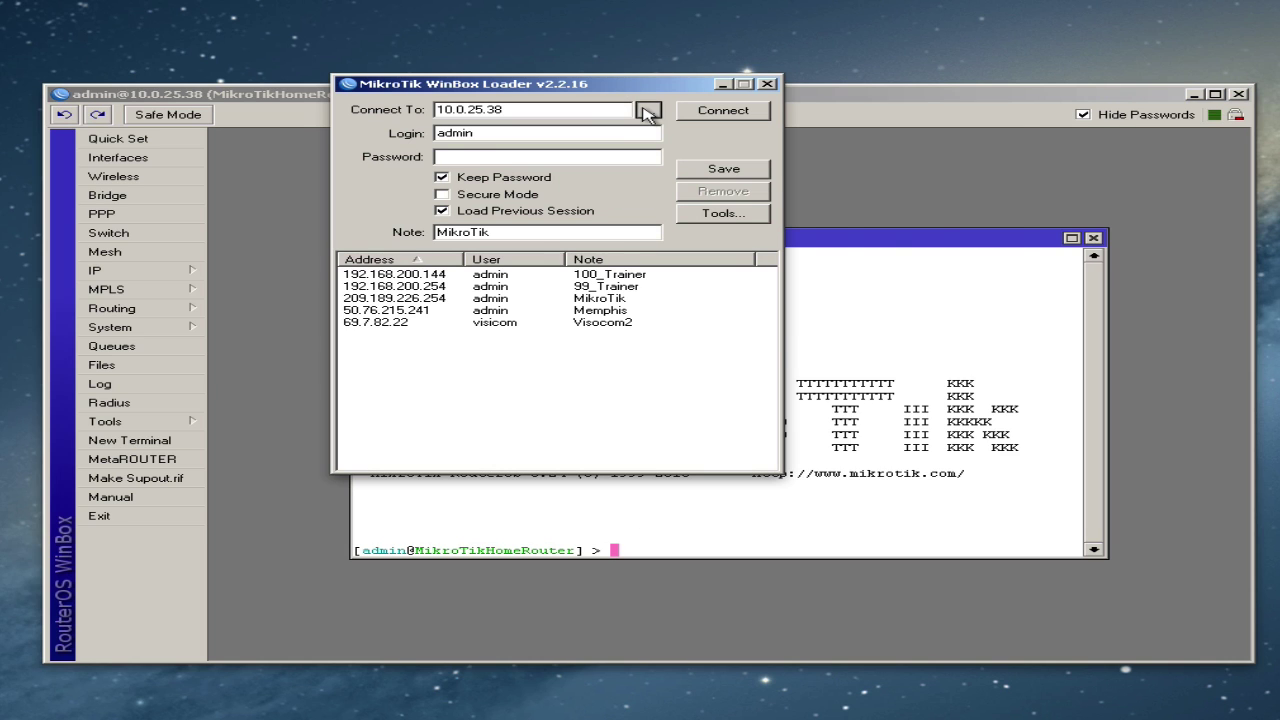
pyautogui.click(646, 111)
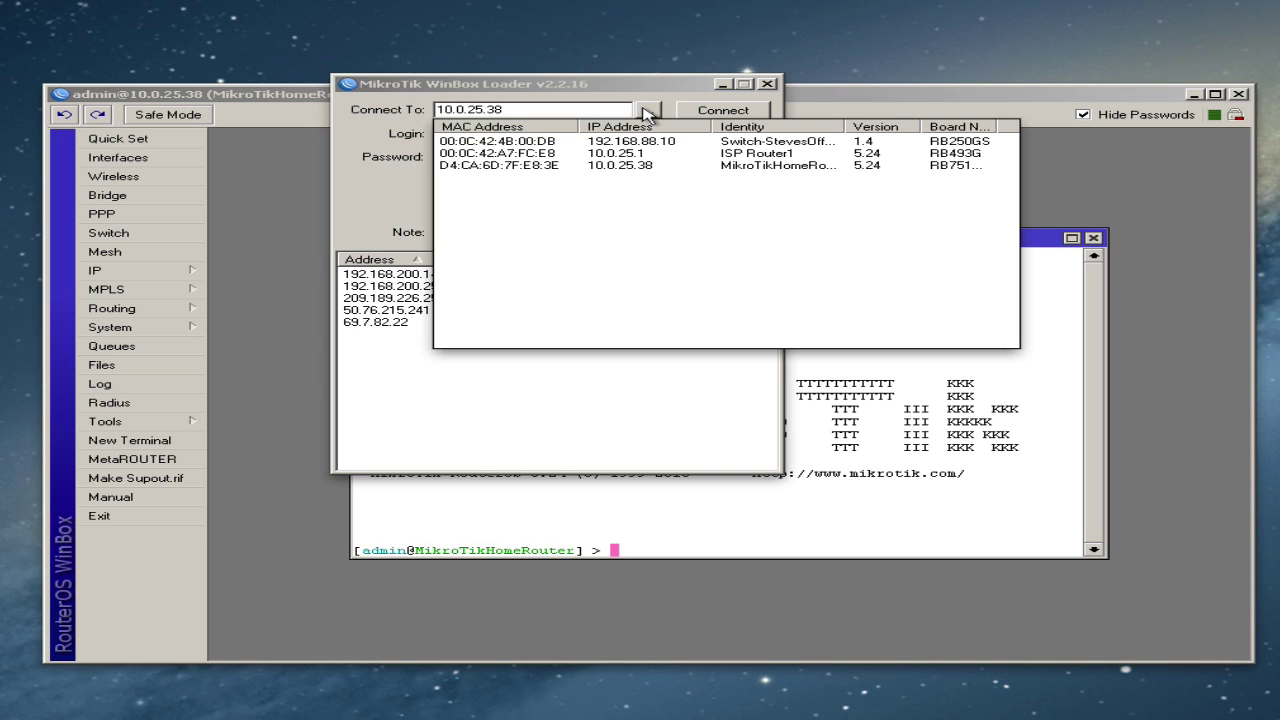
pyautogui.moveTo(846, 126); pyautogui.dragTo(955, 126)
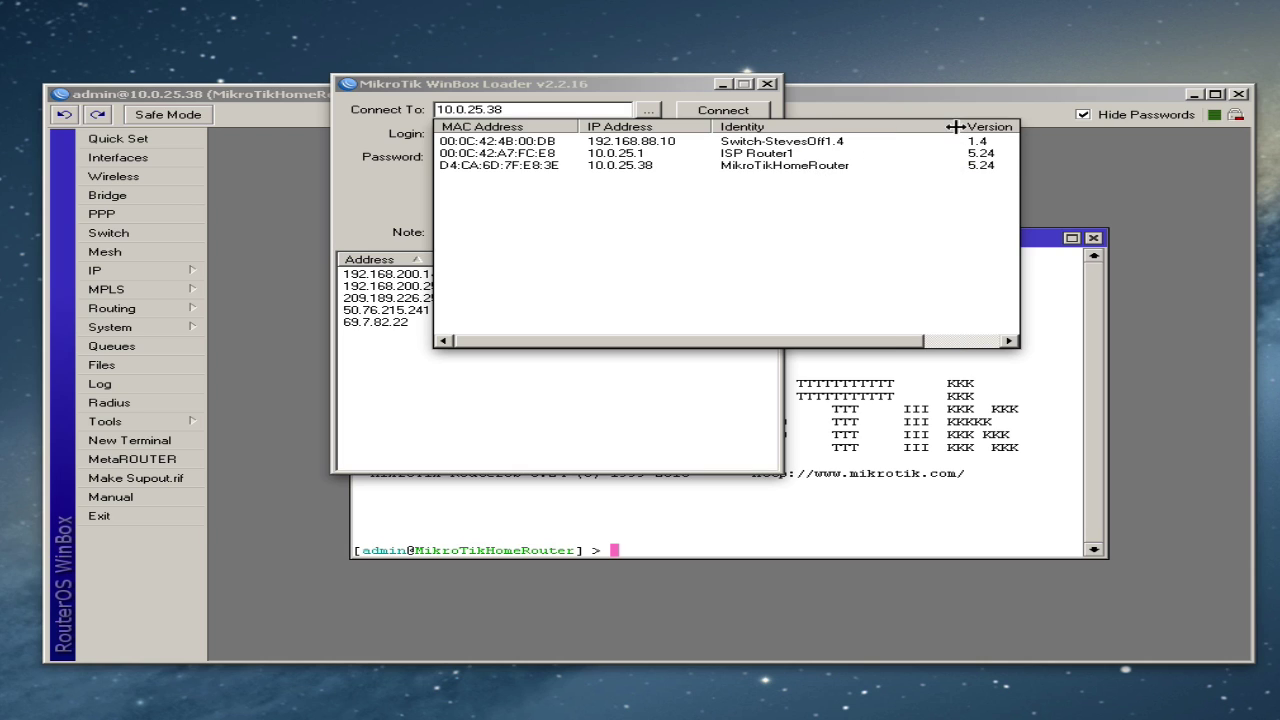
pyautogui.click(865, 492)
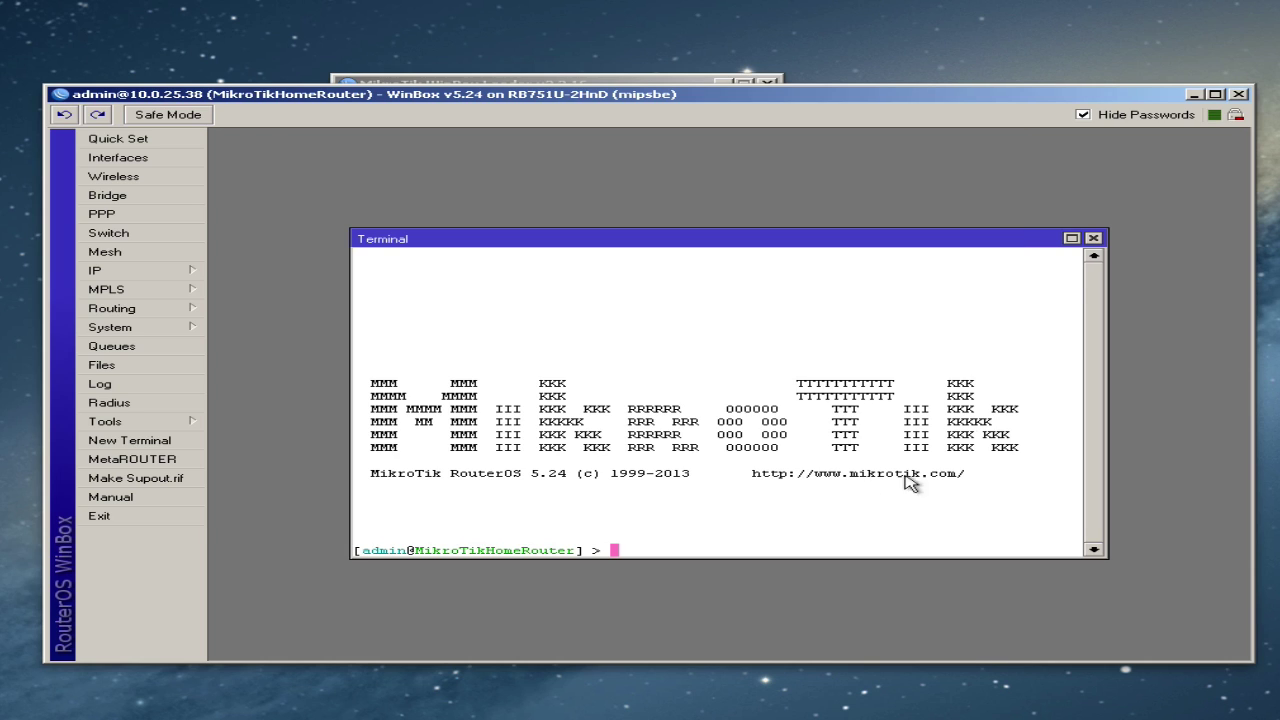
pyautogui.click(1093, 239)
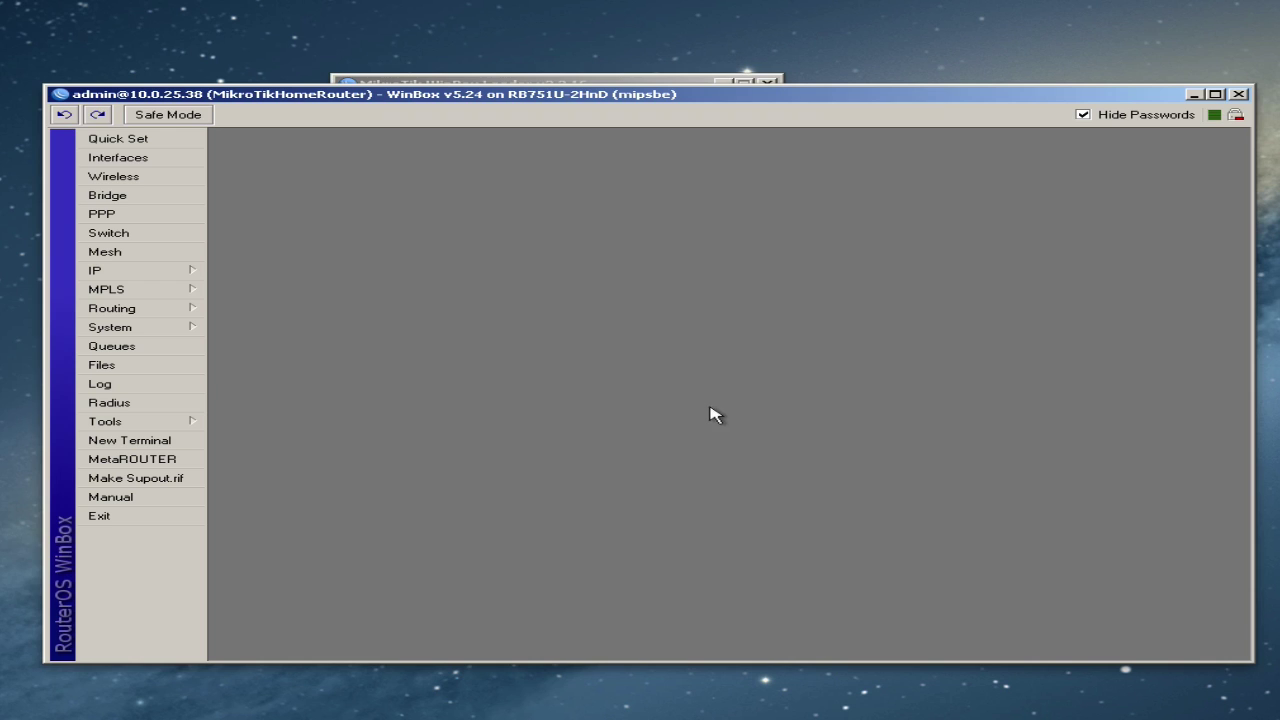
# - Open the Bridge window from the left-hand menu, showing an empty bridge list
pyautogui.click(134, 197)
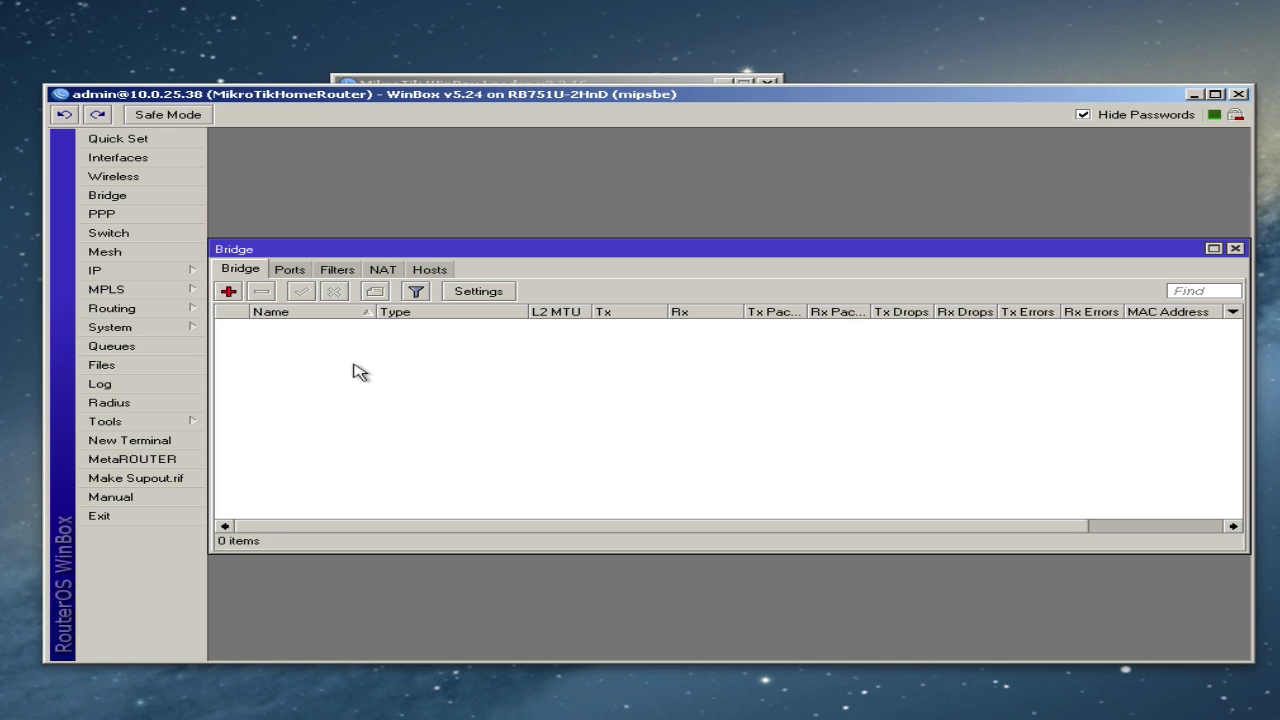
# - Create bridge1 and add ether2 to it as a bridge port
pyautogui.click(228, 292)
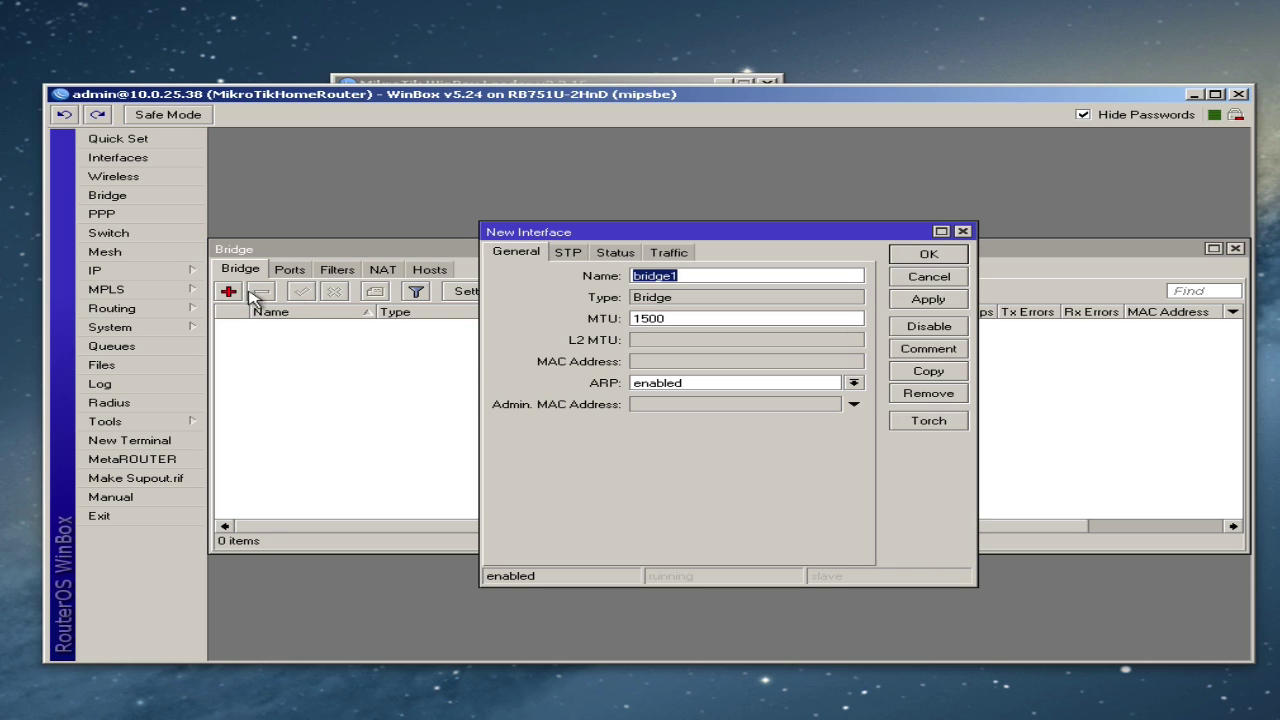
pyautogui.click(926, 256)
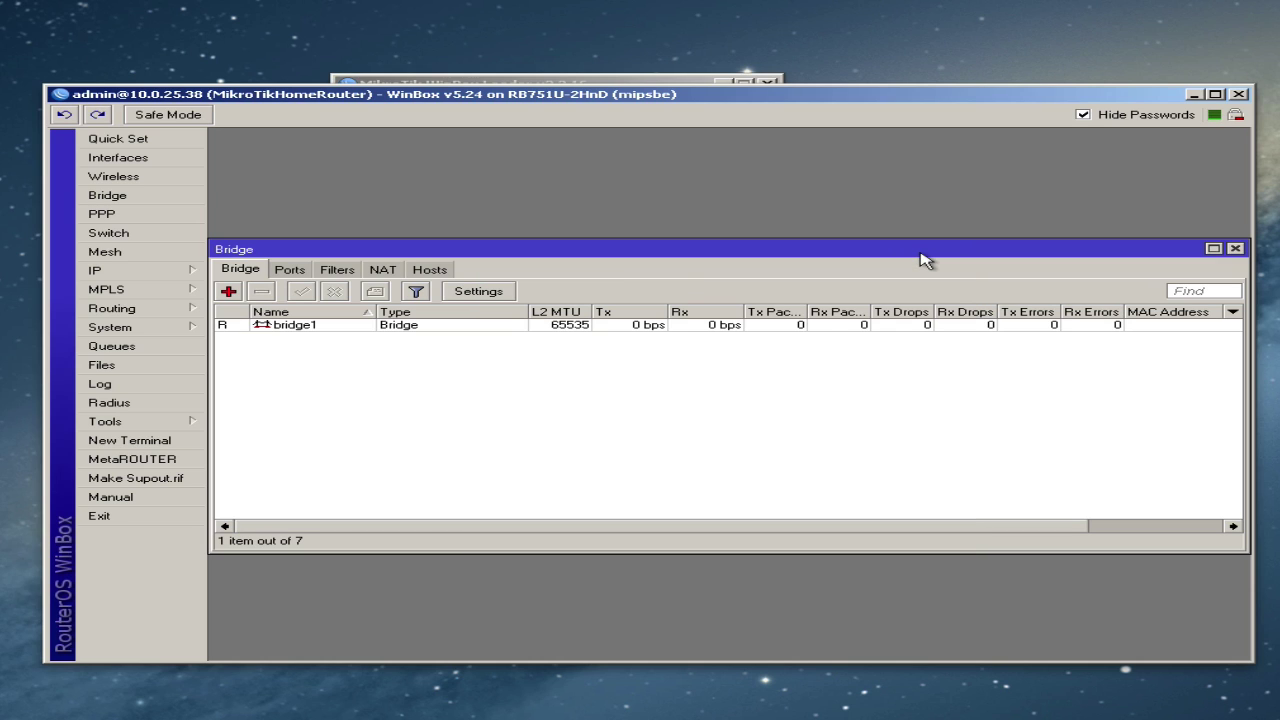
pyautogui.click(290, 270)
pyautogui.click(228, 291)
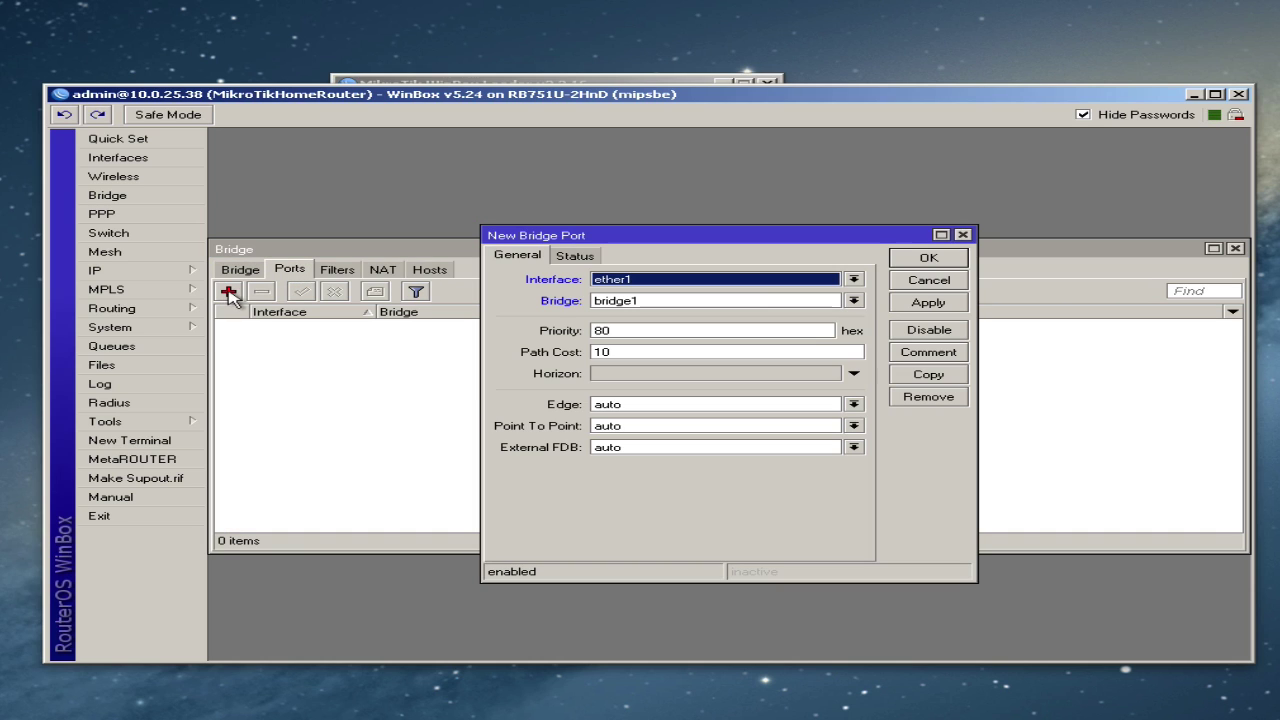
pyautogui.click(729, 285)
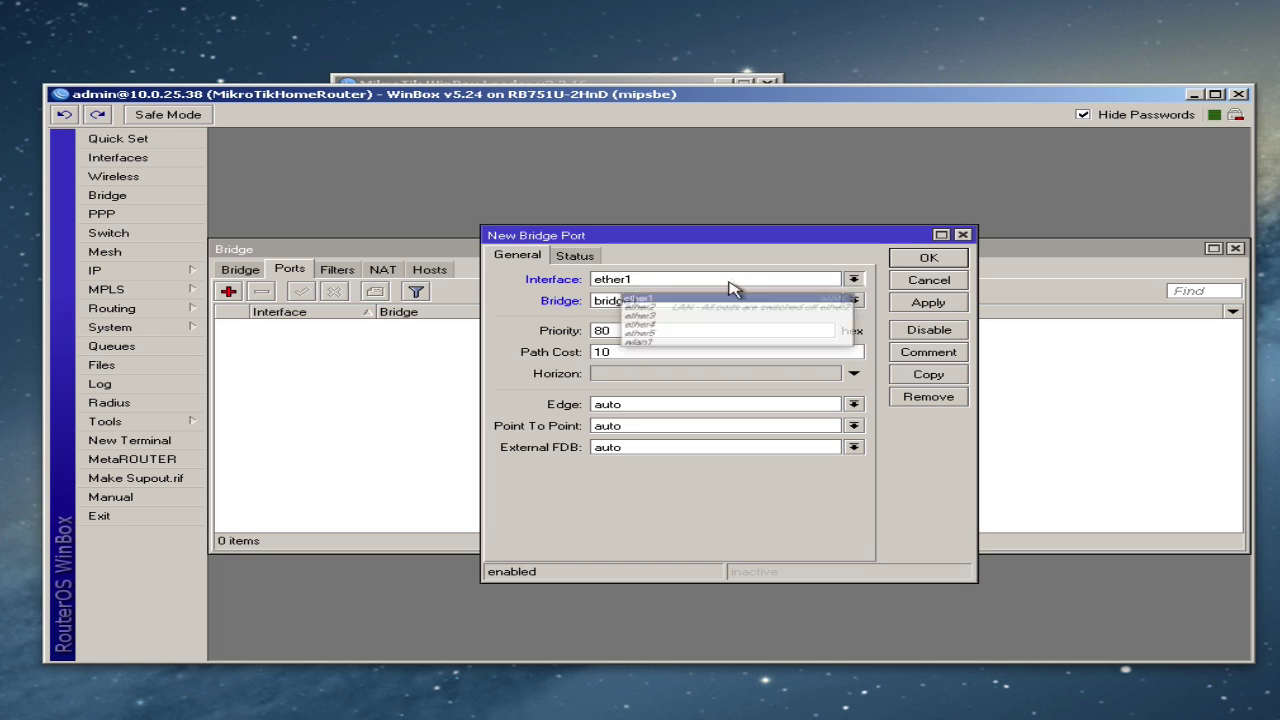
pyautogui.click(672, 307)
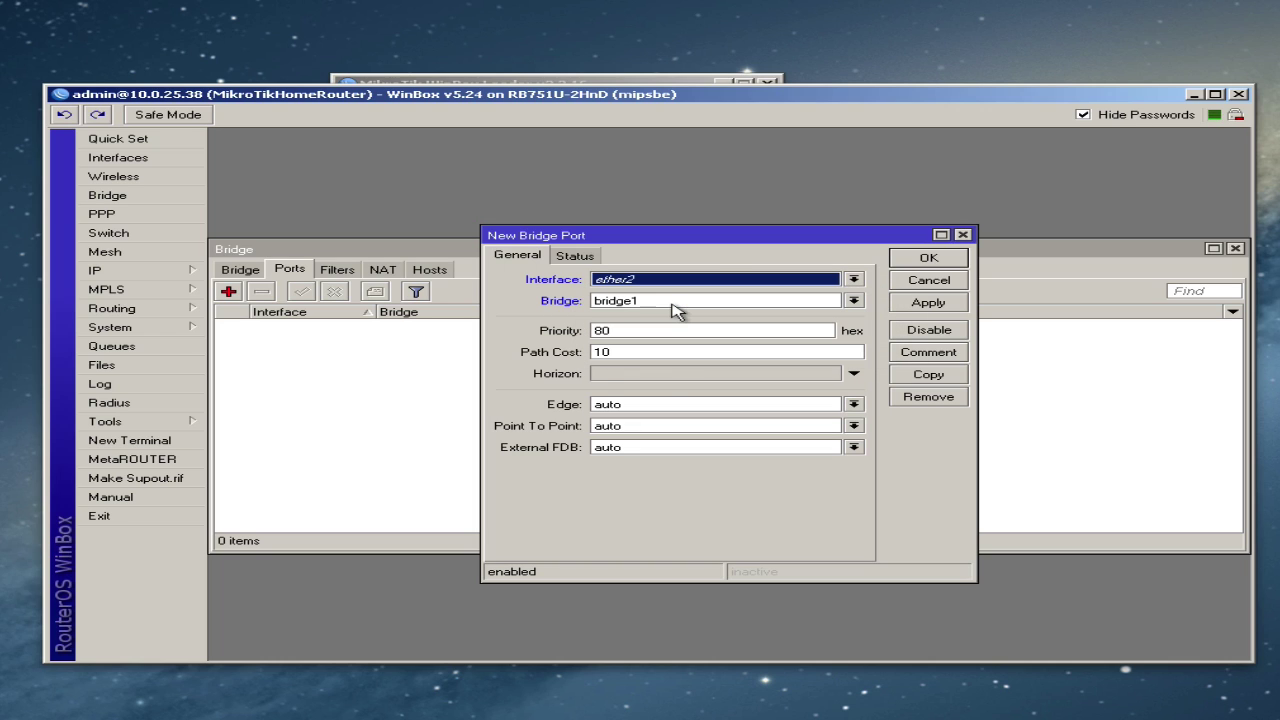
pyautogui.click(928, 262)
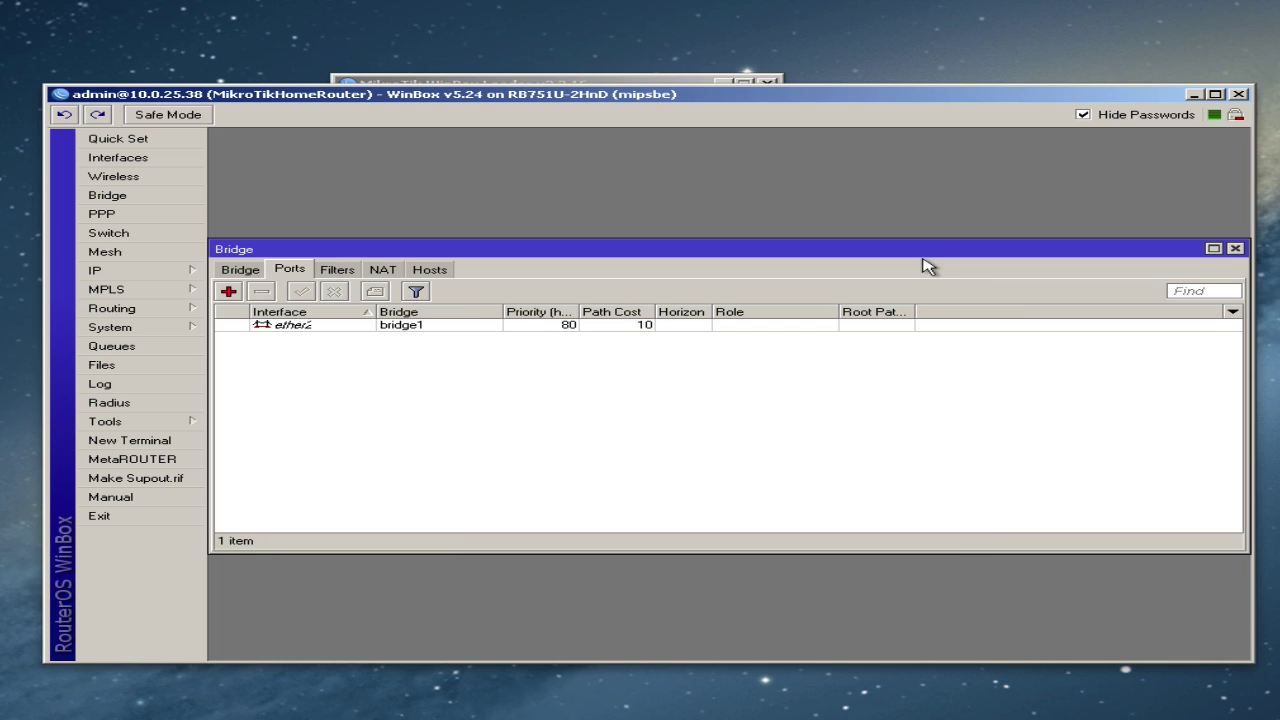
# - Add wlan1 as a second bridge1 port, review the port entries, and close Bridge
pyautogui.click(228, 291)
pyautogui.click(665, 283)
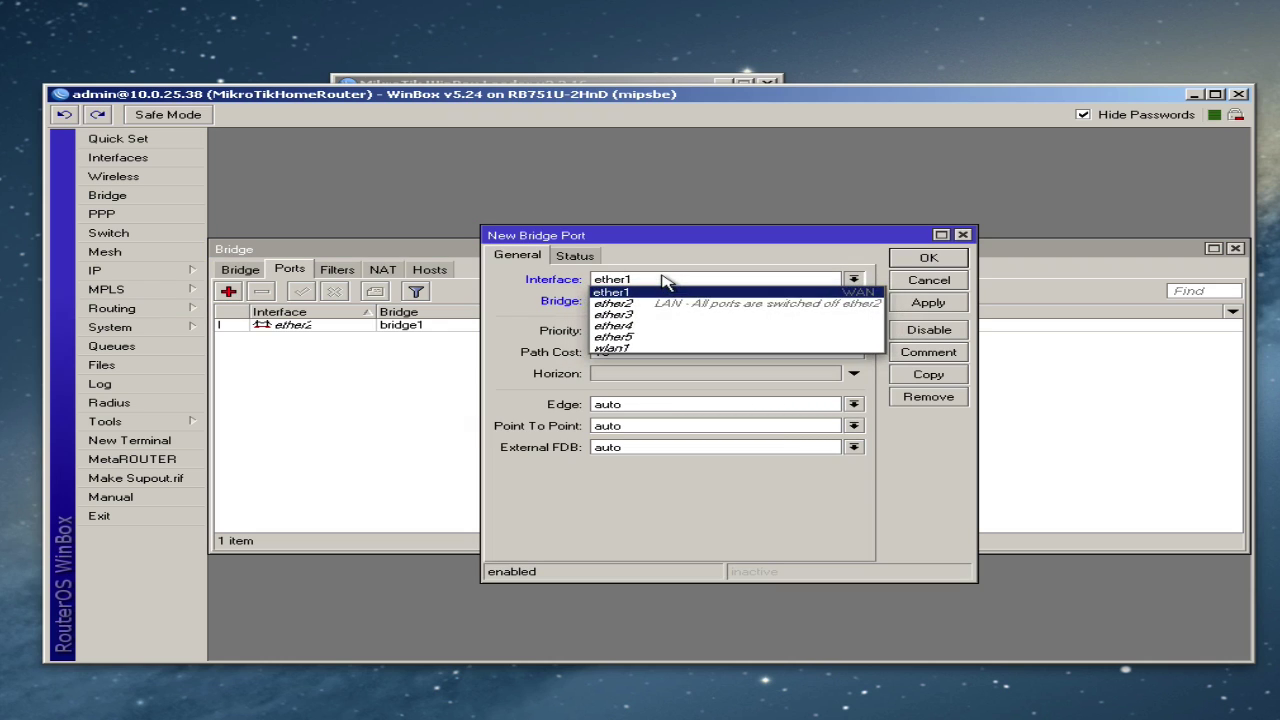
pyautogui.click(659, 347)
pyautogui.click(924, 258)
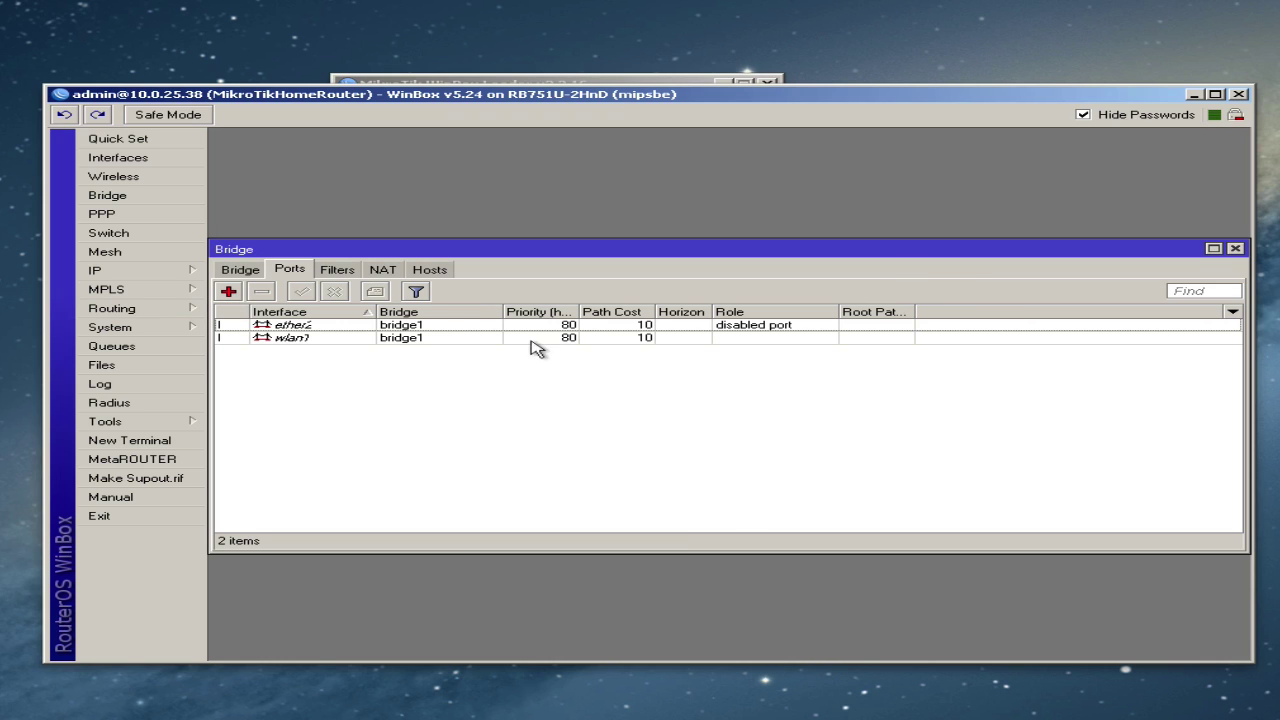
pyautogui.click(389, 324)
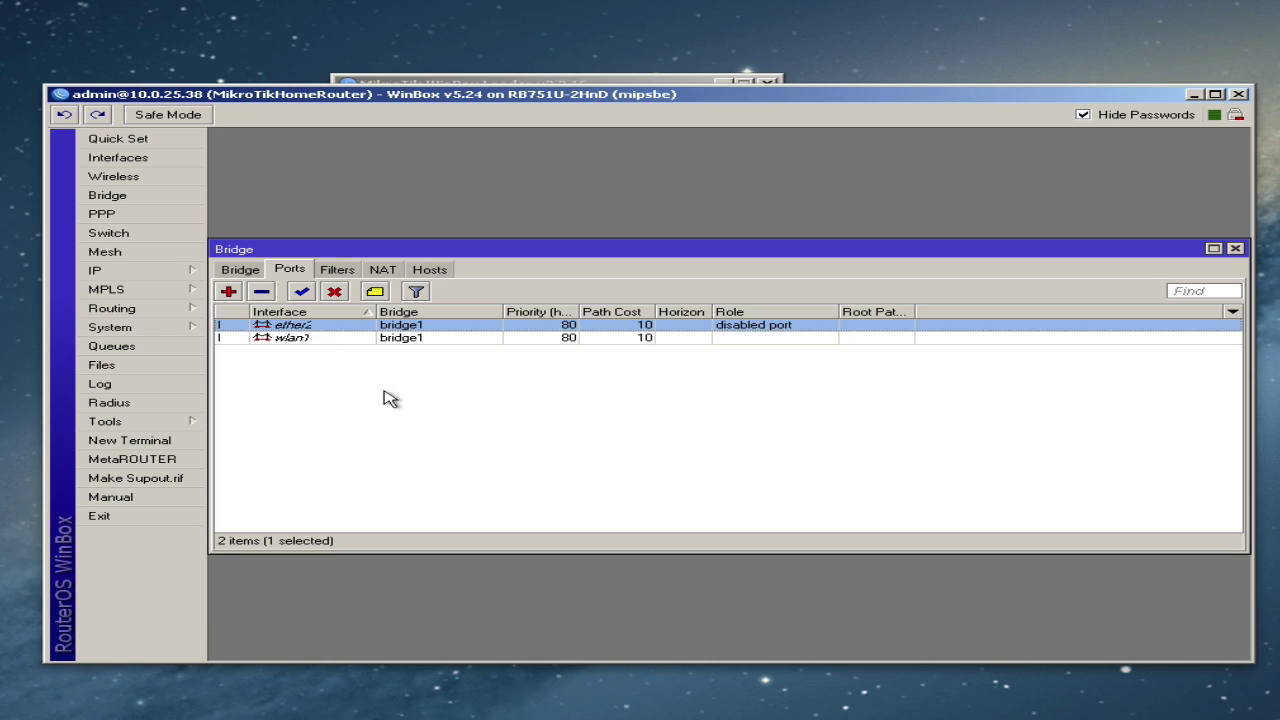
pyautogui.click(398, 338)
pyautogui.click(336, 326)
pyautogui.click(1235, 248)
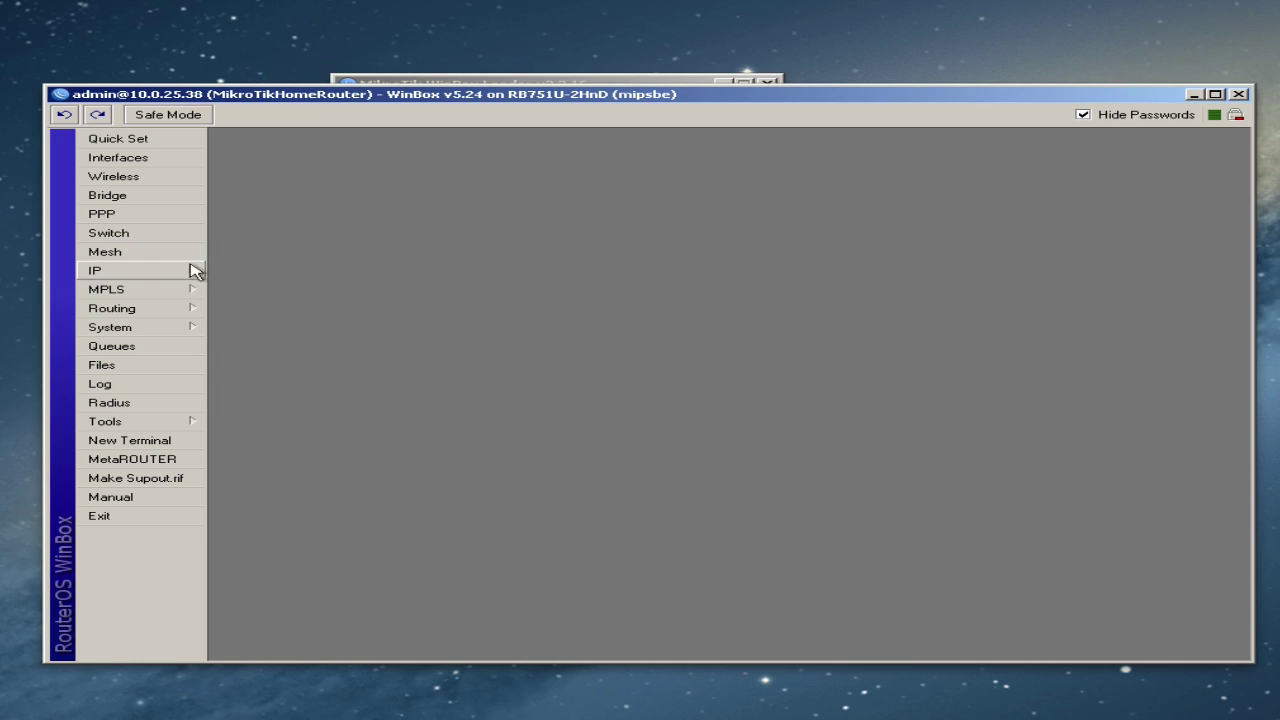
pyautogui.click(149, 276)
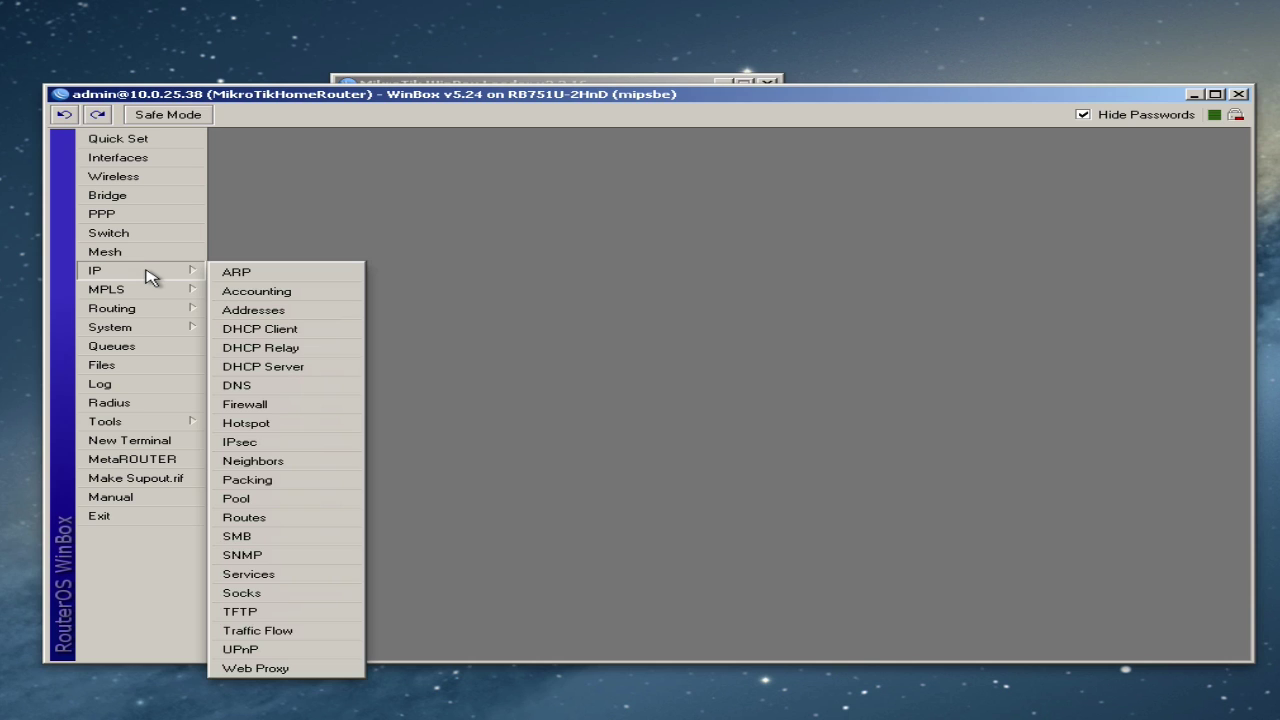
pyautogui.click(253, 314)
pyautogui.click(532, 280)
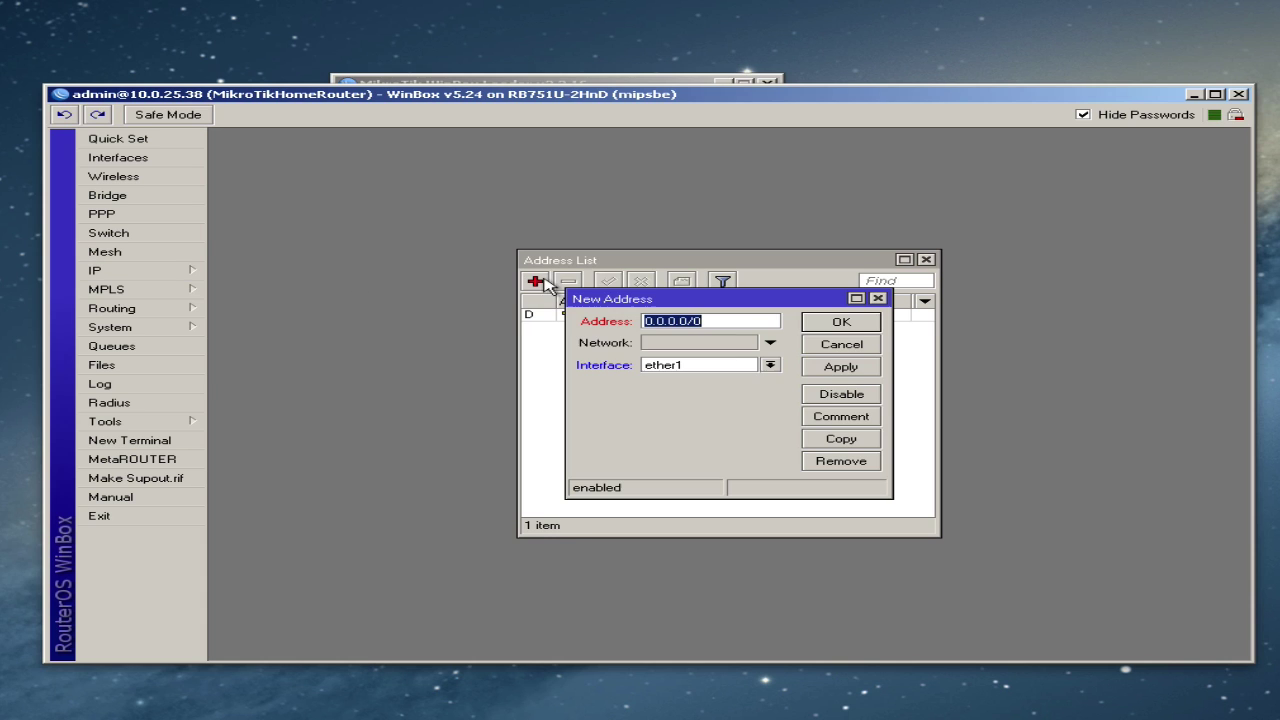
pyautogui.moveTo(658, 297); pyautogui.dragTo(604, 287)
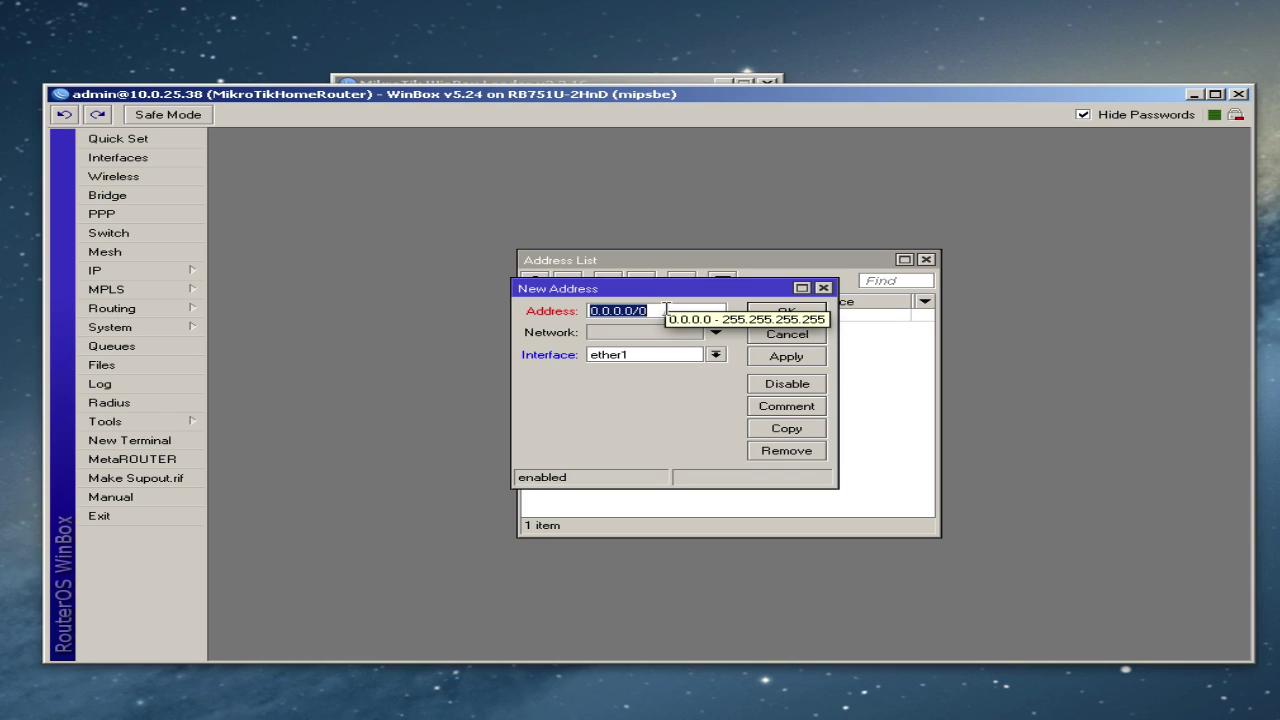
pyautogui.write('192')
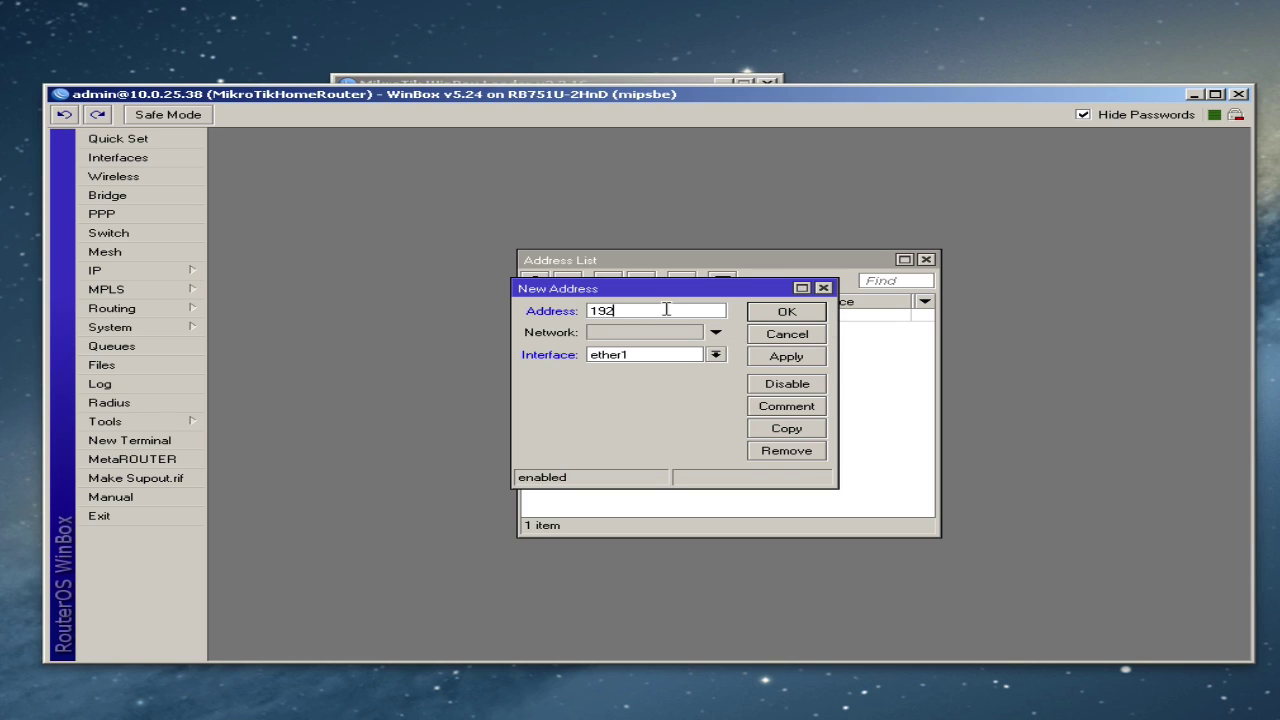
pyautogui.write('.168.1.1/24')
pyautogui.moveTo(706, 305)
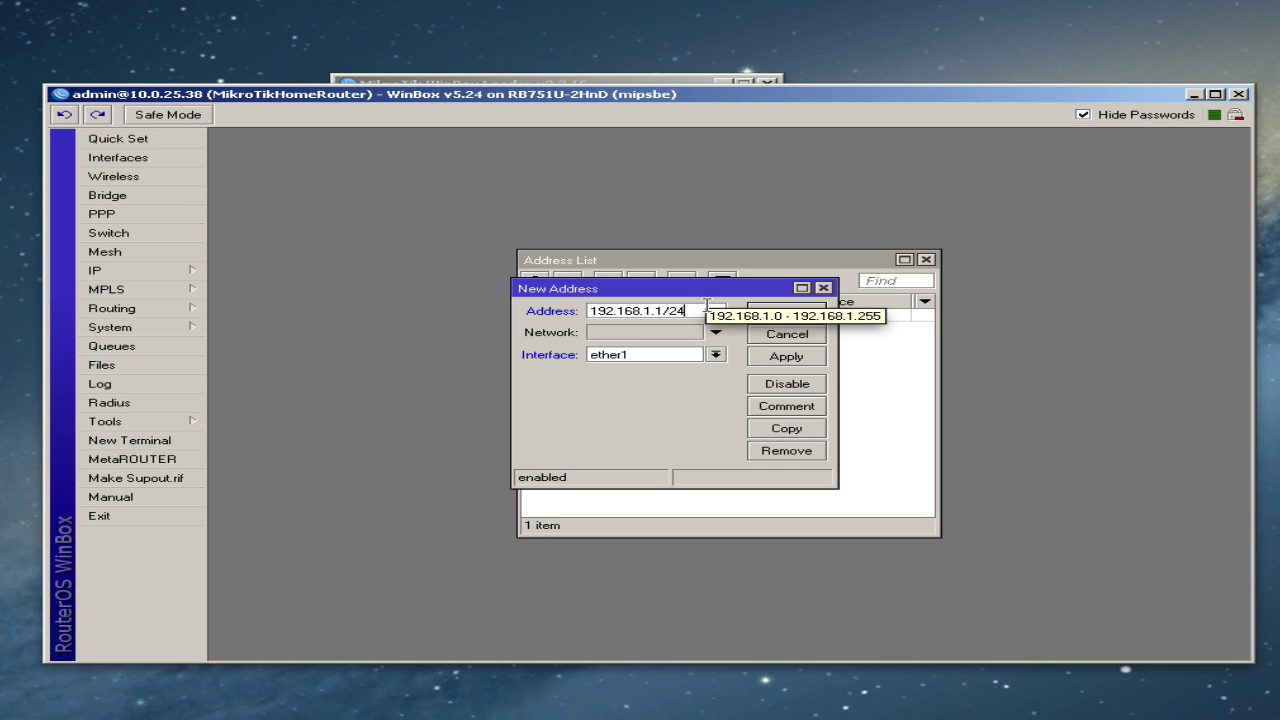
pyautogui.click(716, 355)
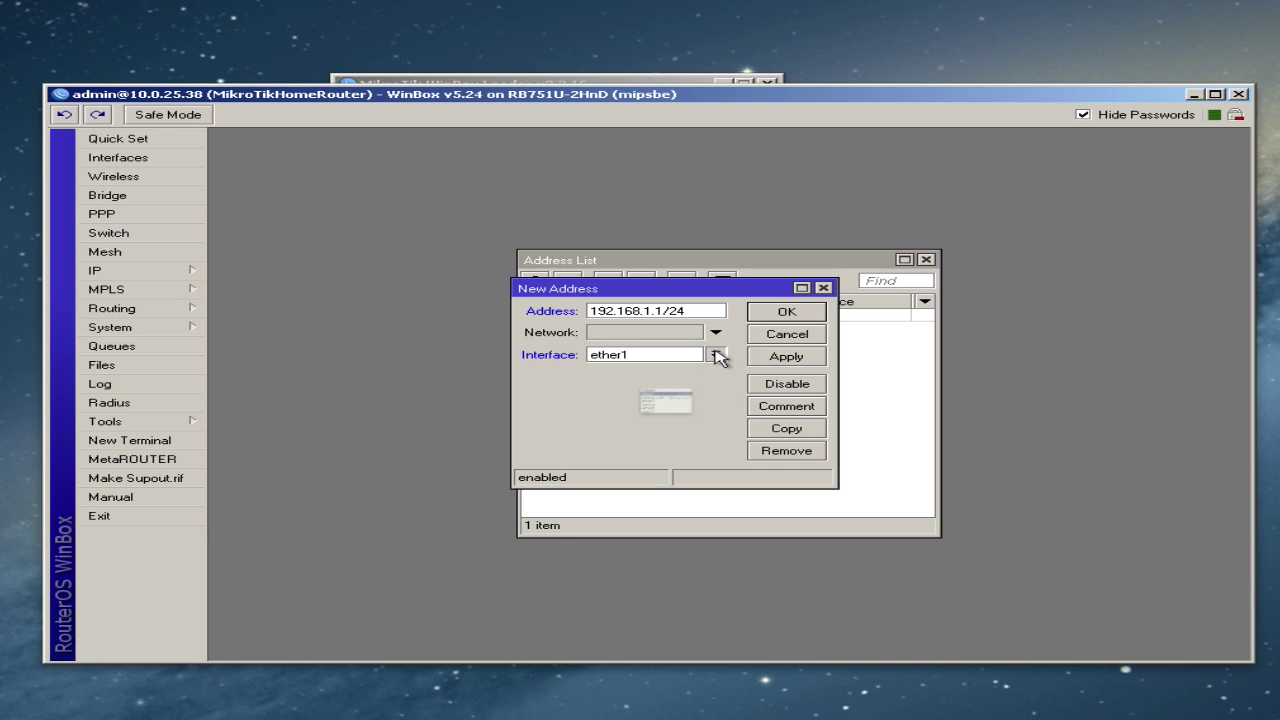
pyautogui.click(684, 367)
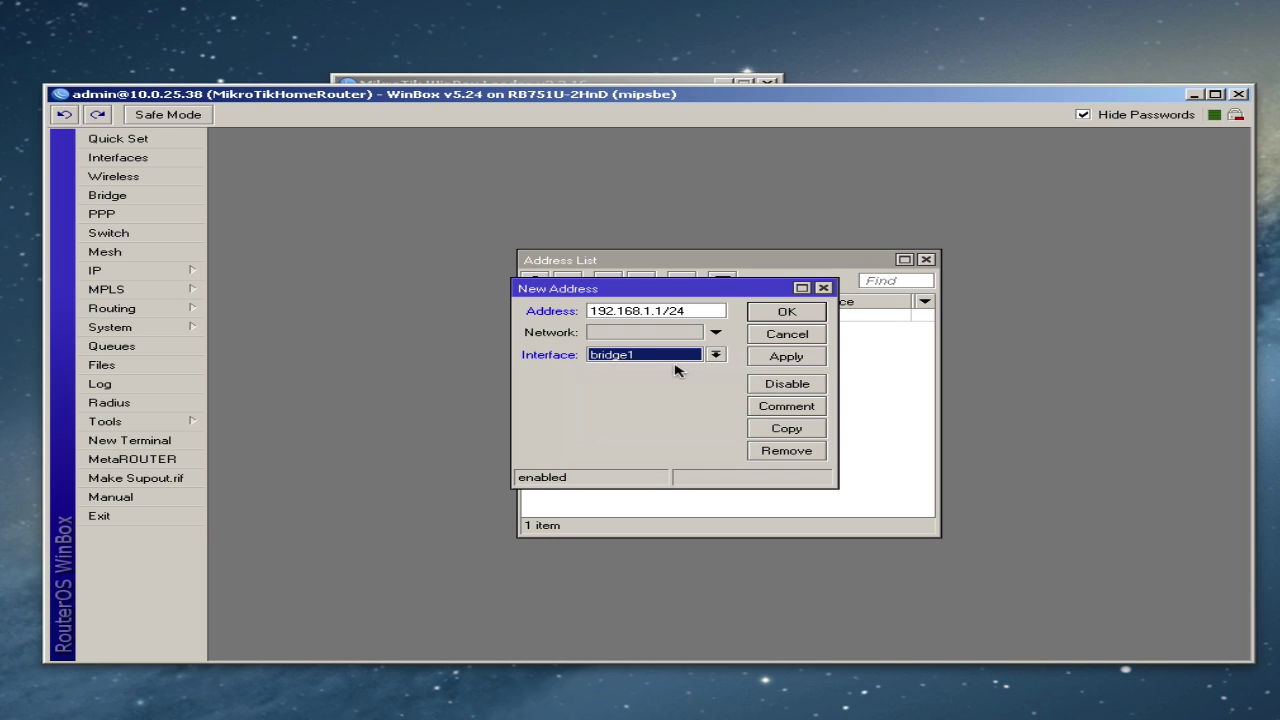
pyautogui.click(788, 361)
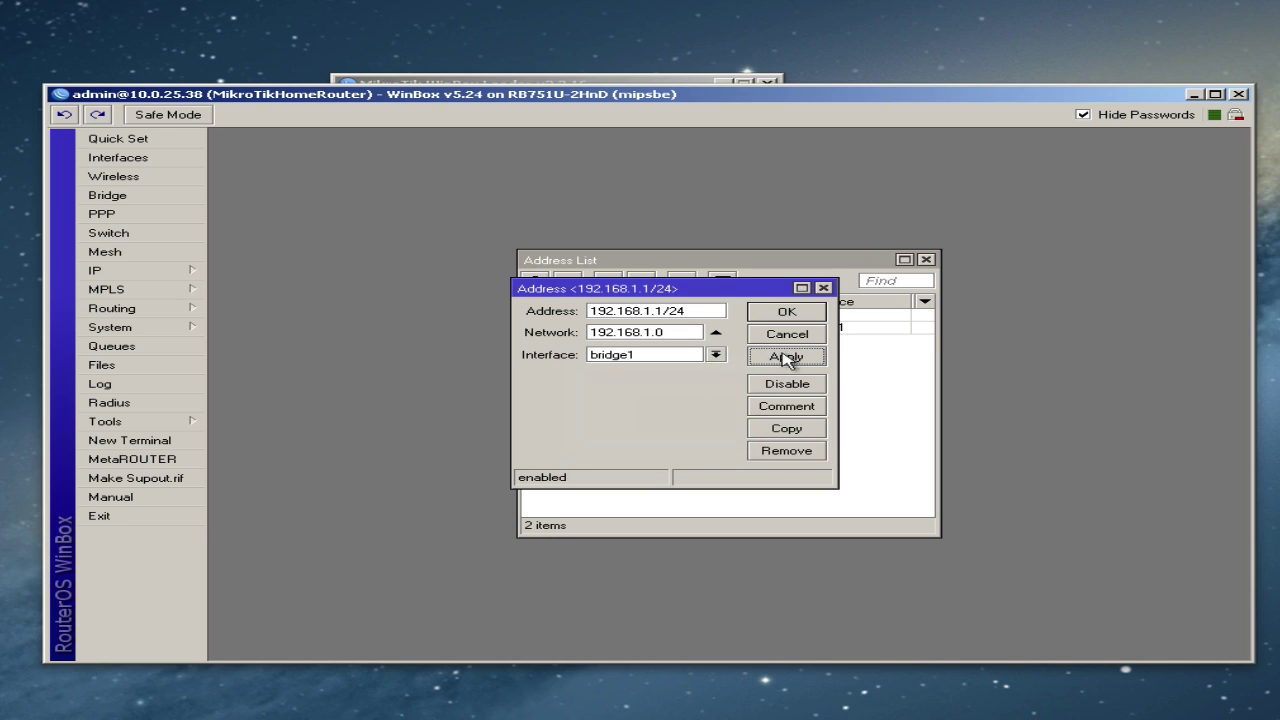
pyautogui.click(786, 410)
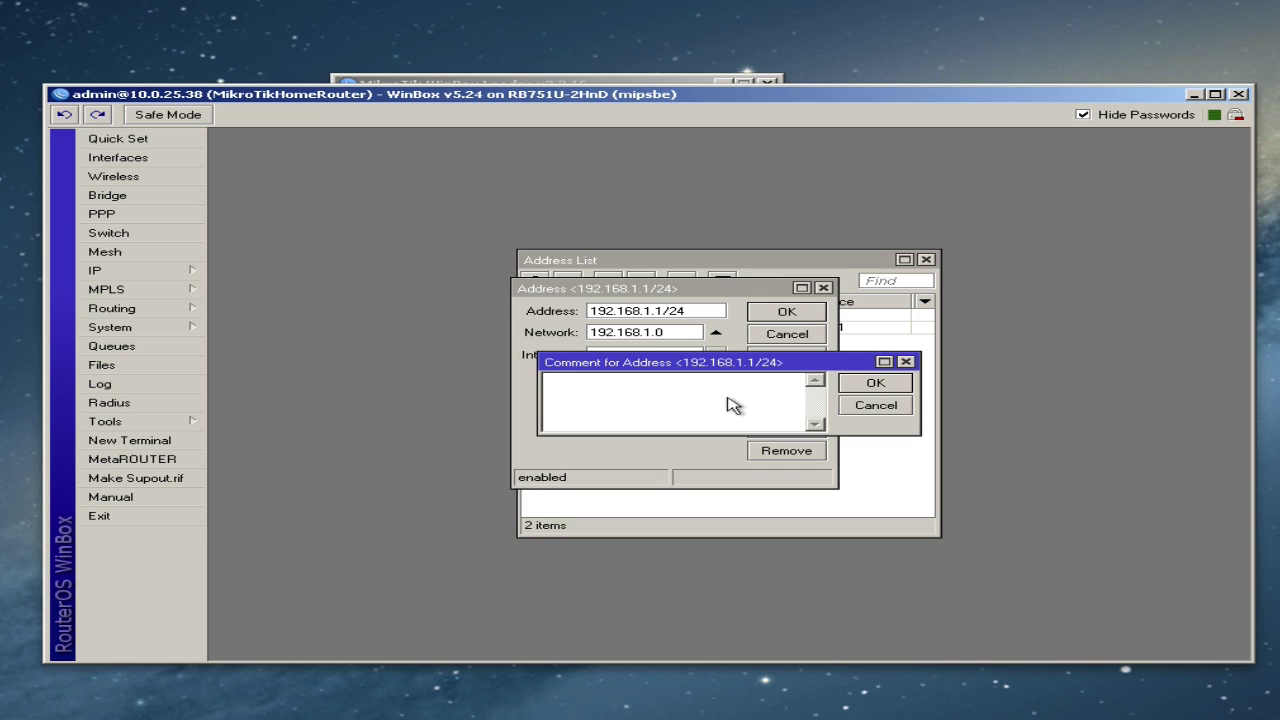
pyautogui.write('LAN IP Subnet')
pyautogui.click(886, 386)
pyautogui.click(772, 313)
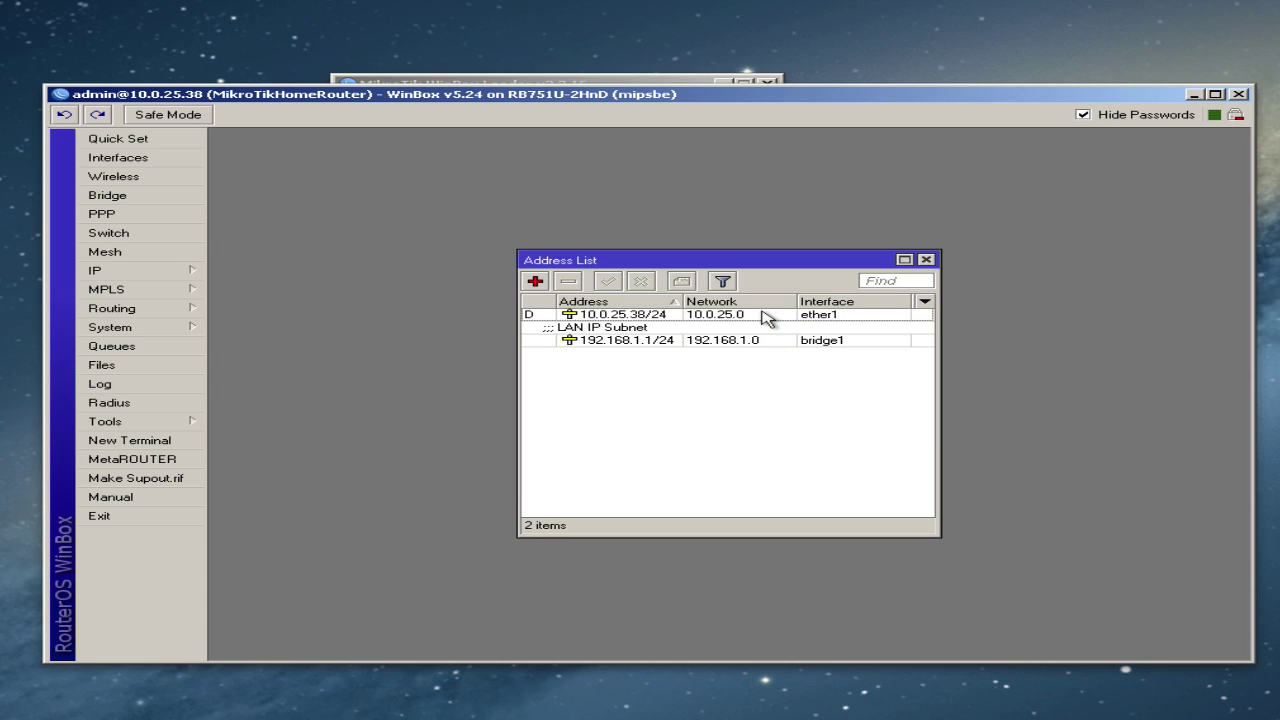
pyautogui.click(926, 260)
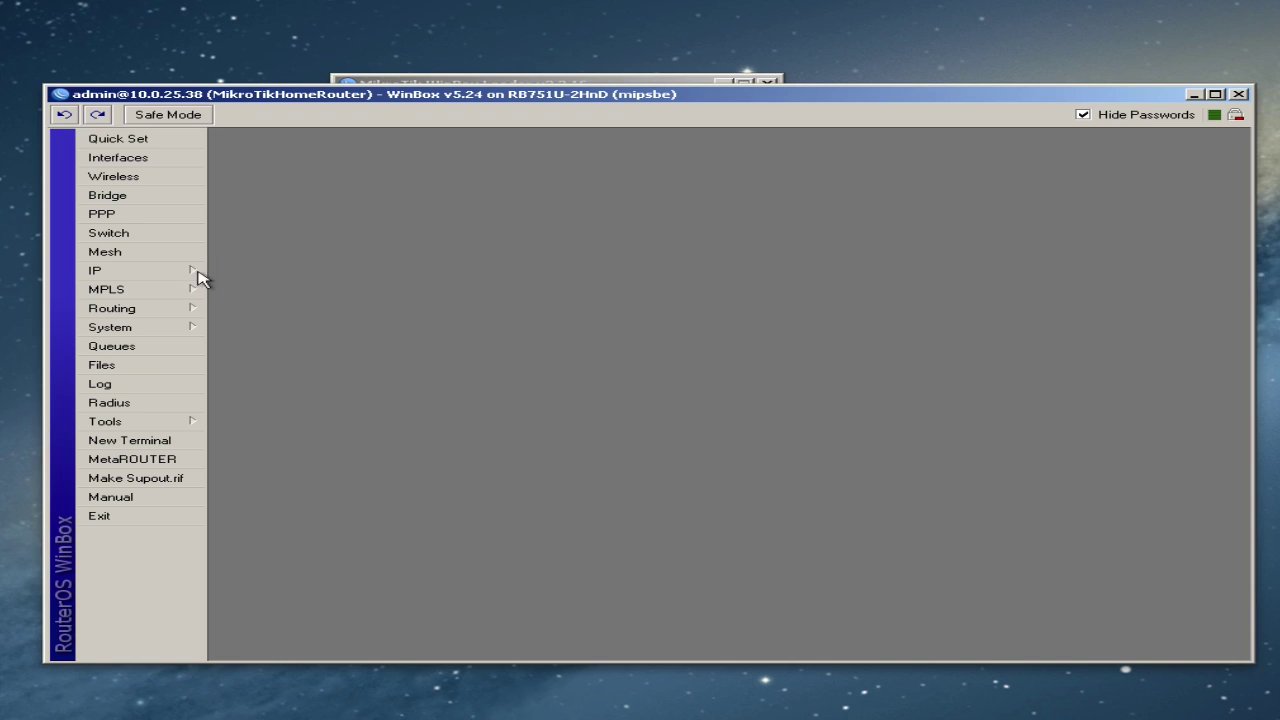
# - Run DHCP Setup on bridge1, accepting the default network, gateway 192.168.1.1 and address pool
pyautogui.click(140, 270)
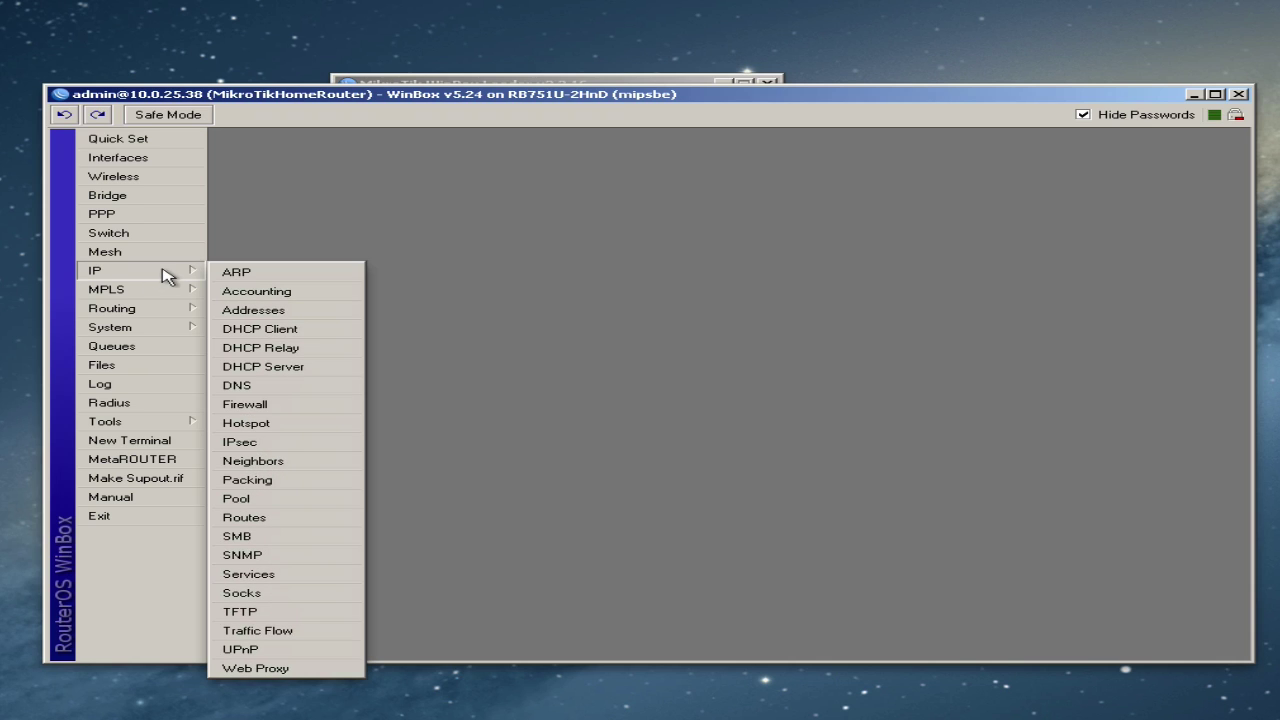
pyautogui.click(291, 367)
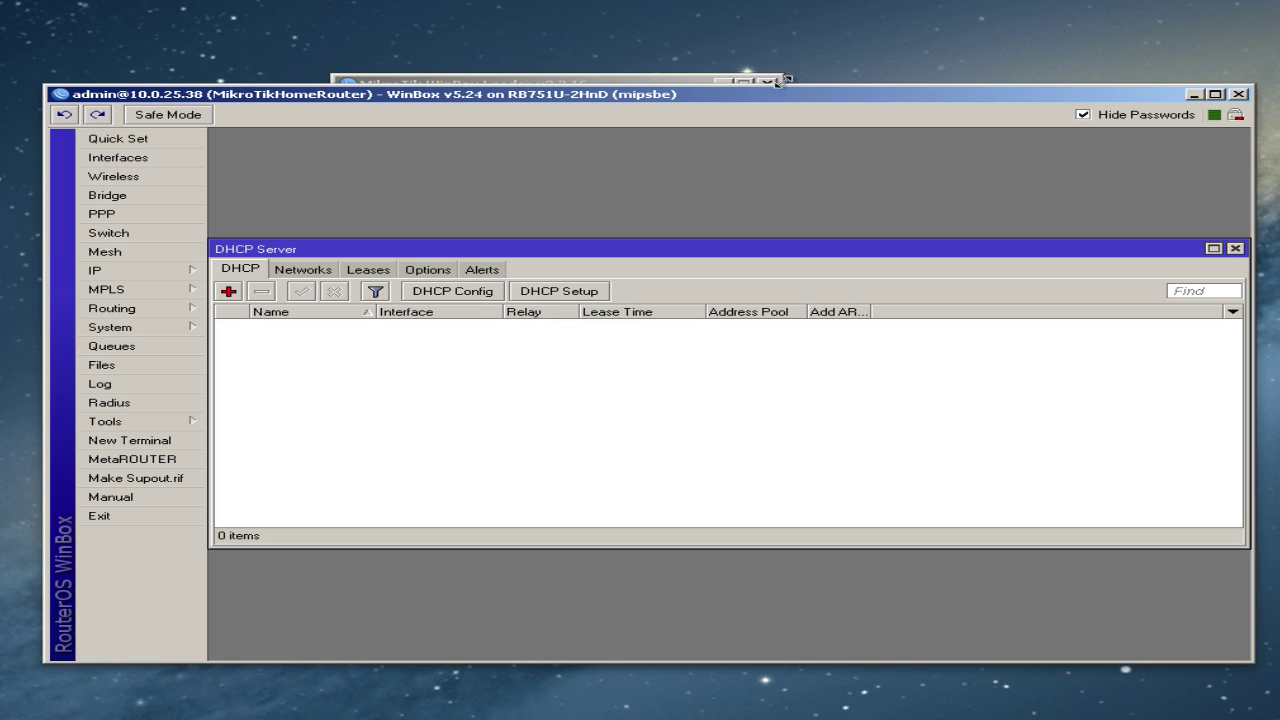
pyautogui.click(565, 291)
pyautogui.click(768, 390)
pyautogui.click(768, 401)
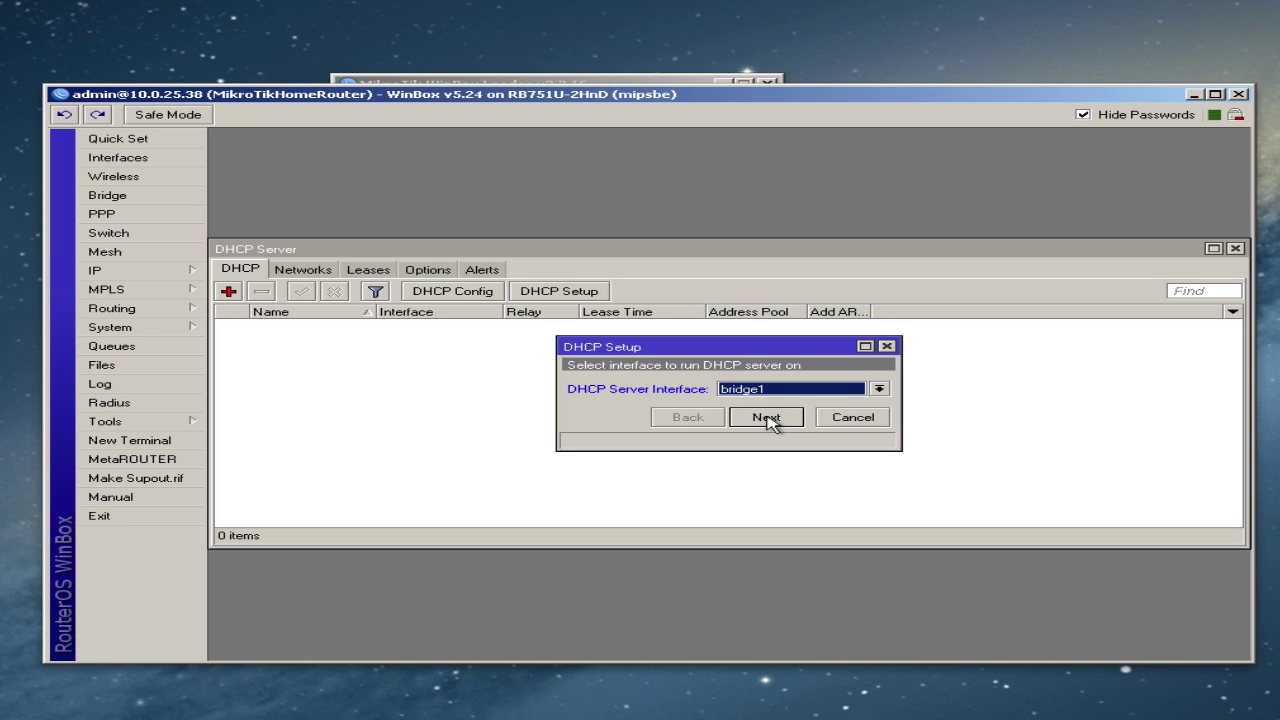
pyautogui.click(766, 417)
pyautogui.click(766, 417)
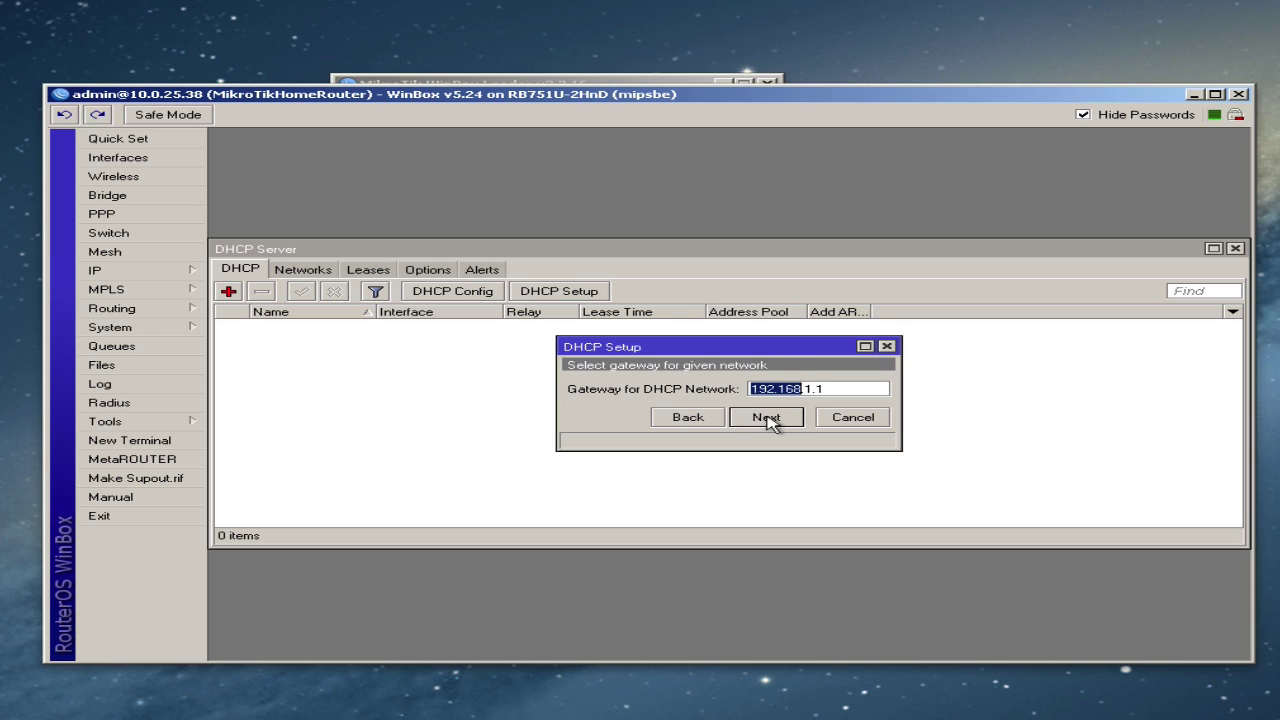
pyautogui.click(766, 417)
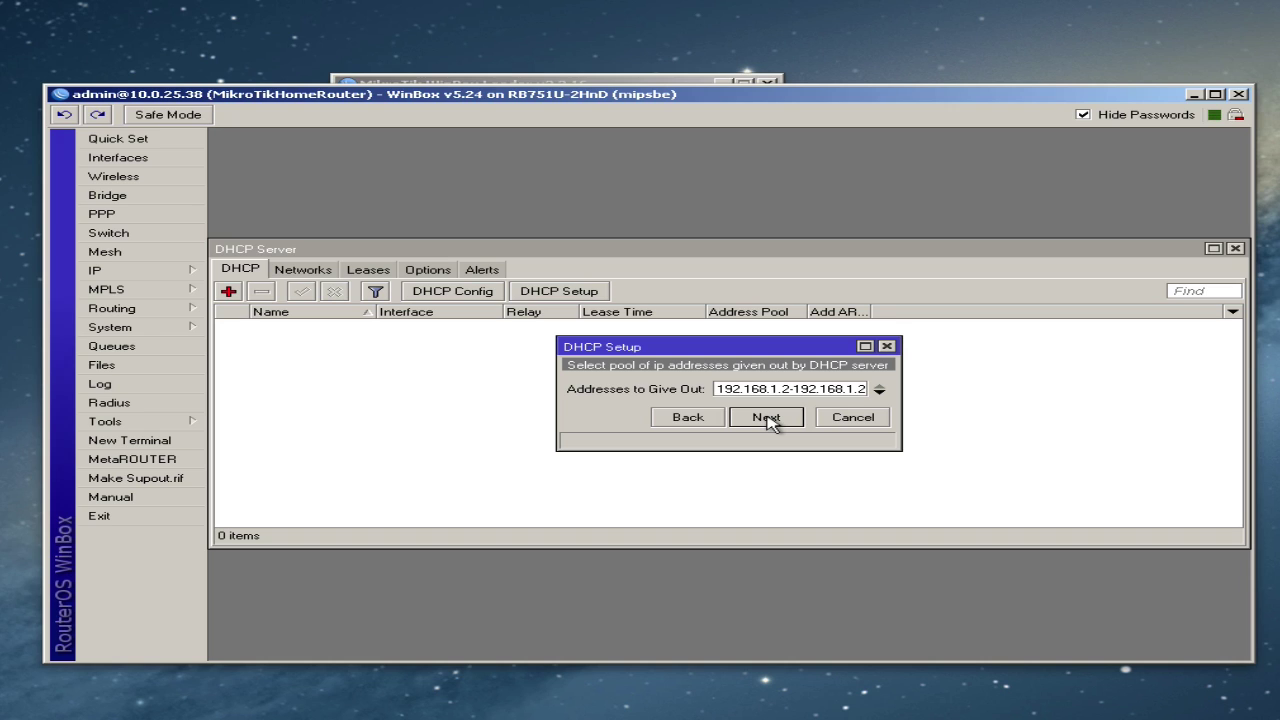
pyautogui.click(766, 417)
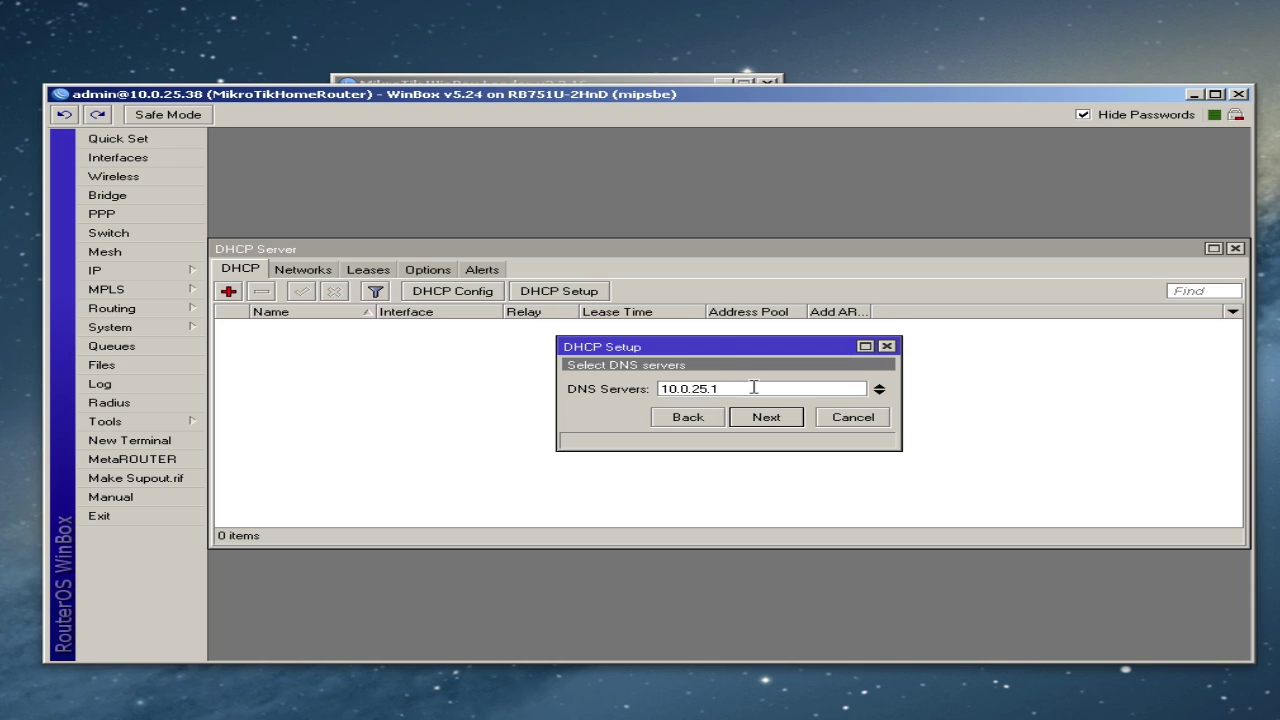
# - Set the DHCP DNS server to 192.168.1.1, keep 3-day leases, and finish the setup
pyautogui.doubleClick(753, 388)
pyautogui.write('192.168.1.1')
pyautogui.click(766, 418)
pyautogui.click(766, 418)
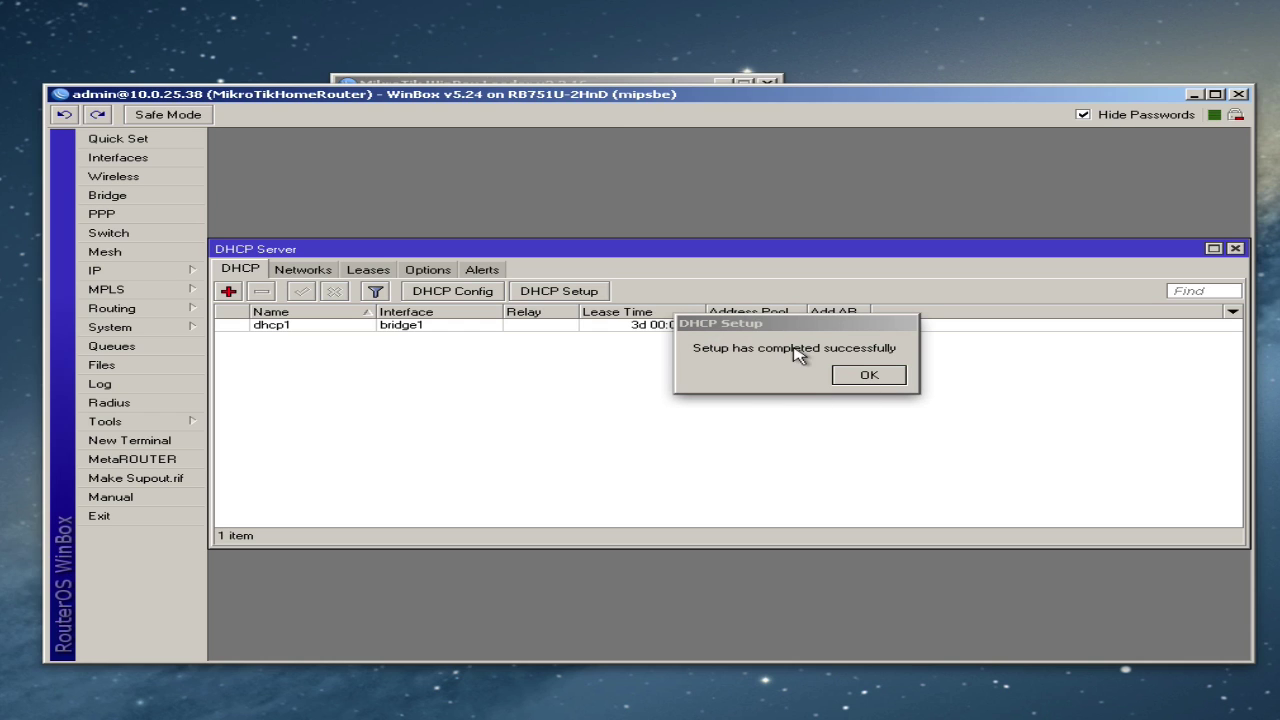
pyautogui.click(869, 376)
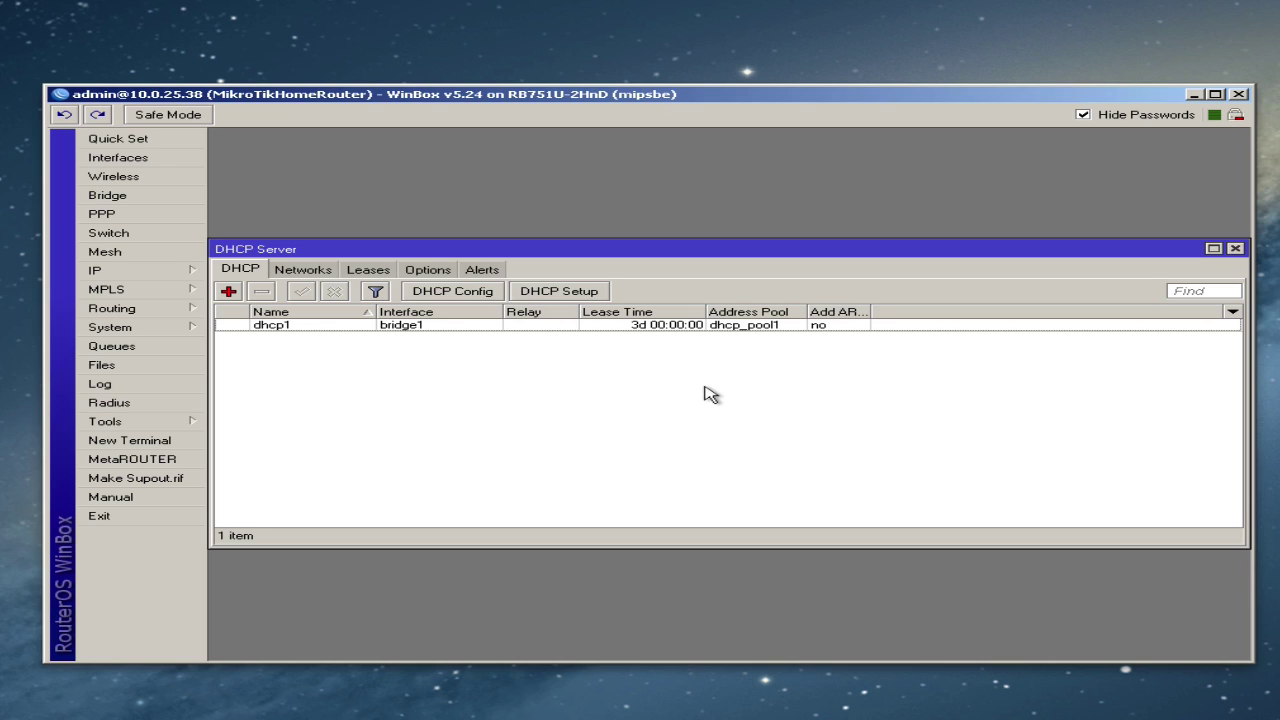
pyautogui.click(113, 176)
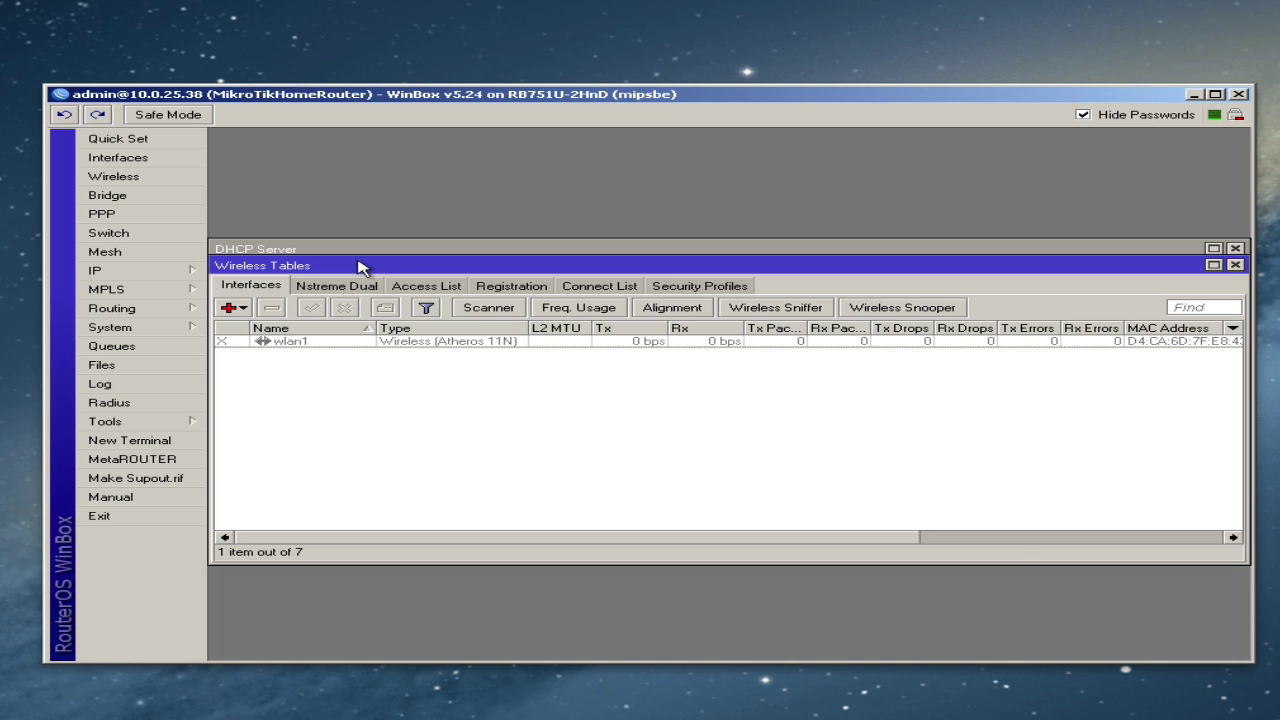
# - Enable the wlan1 interface and open its wireless settings
pyautogui.click(1236, 248)
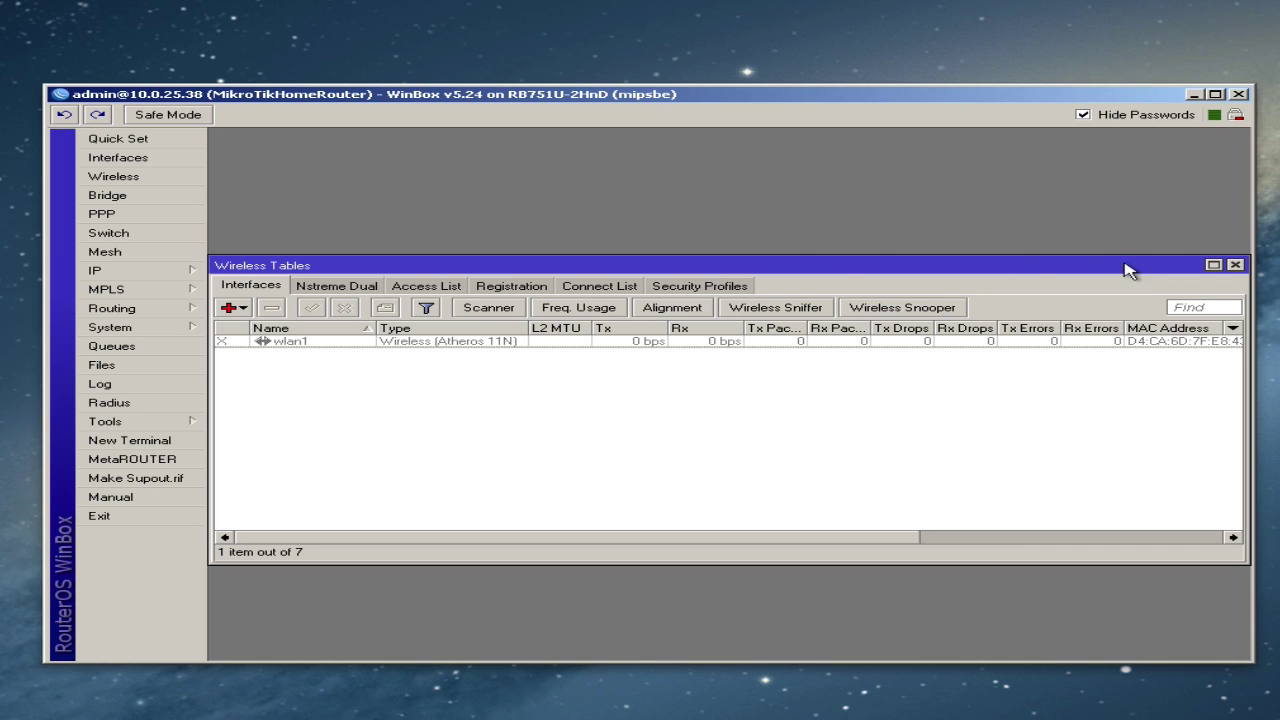
pyautogui.click(1236, 265)
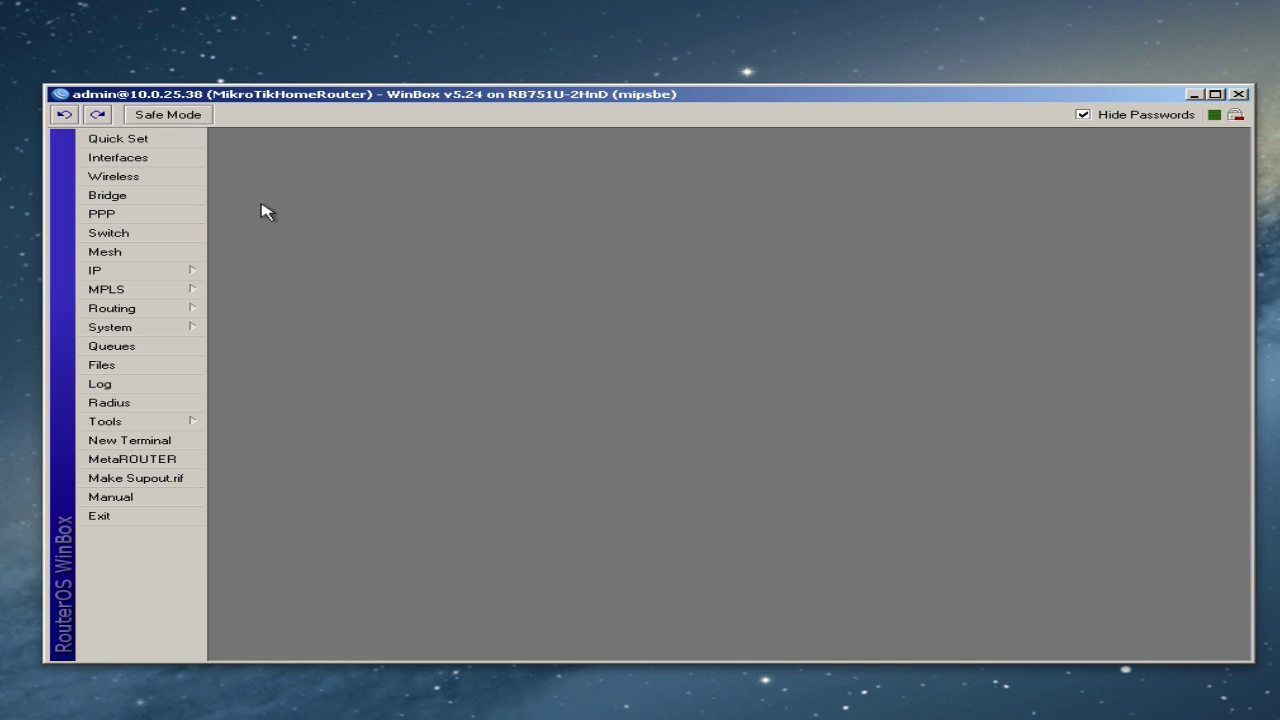
pyautogui.click(137, 176)
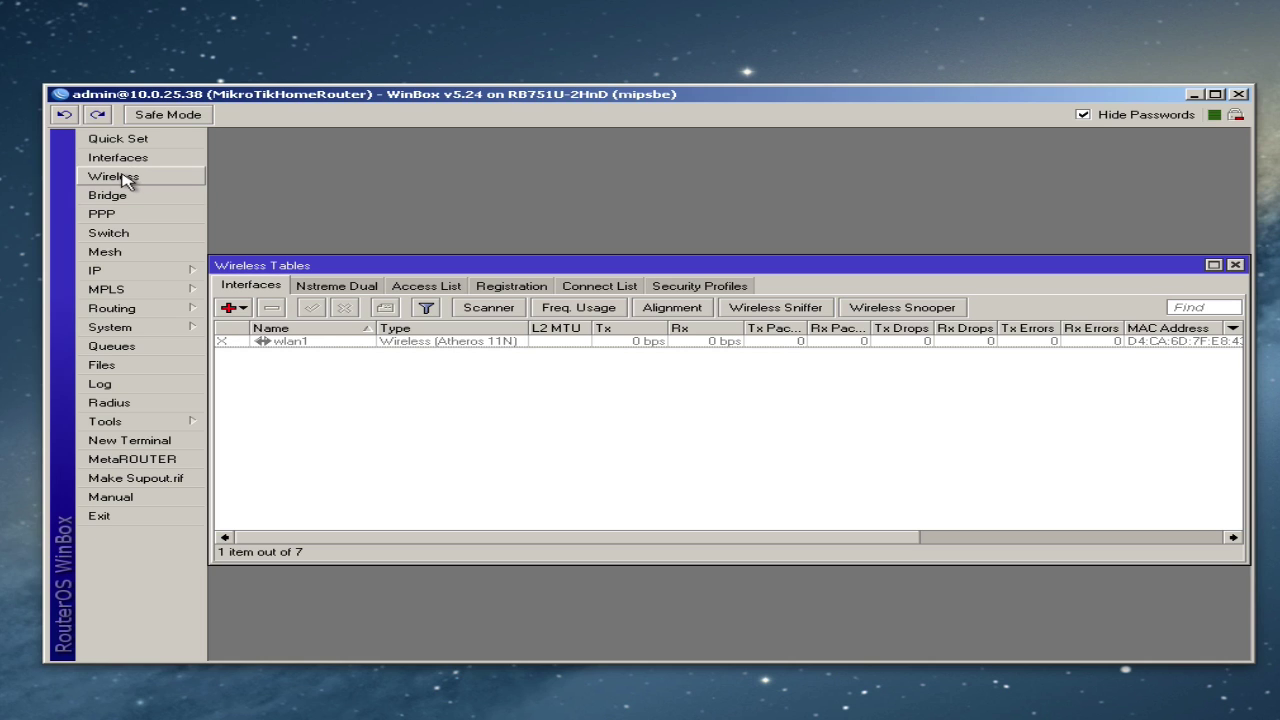
pyautogui.click(318, 345)
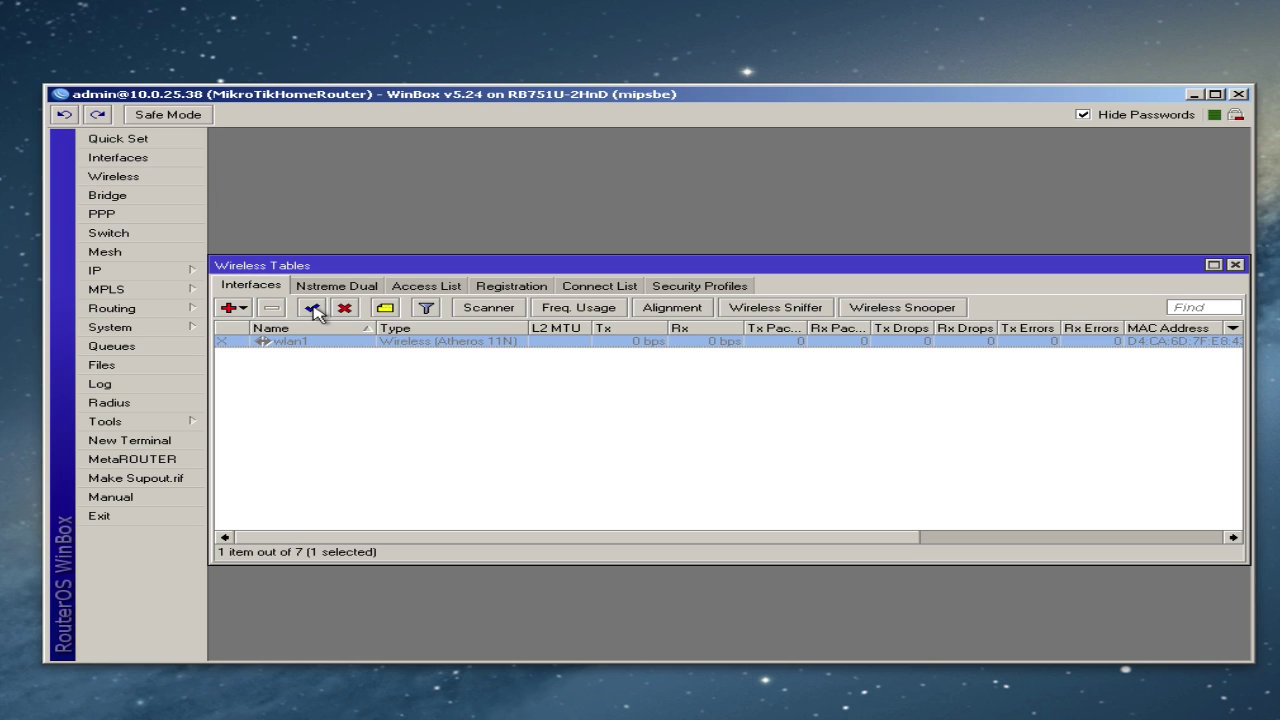
pyautogui.click(313, 310)
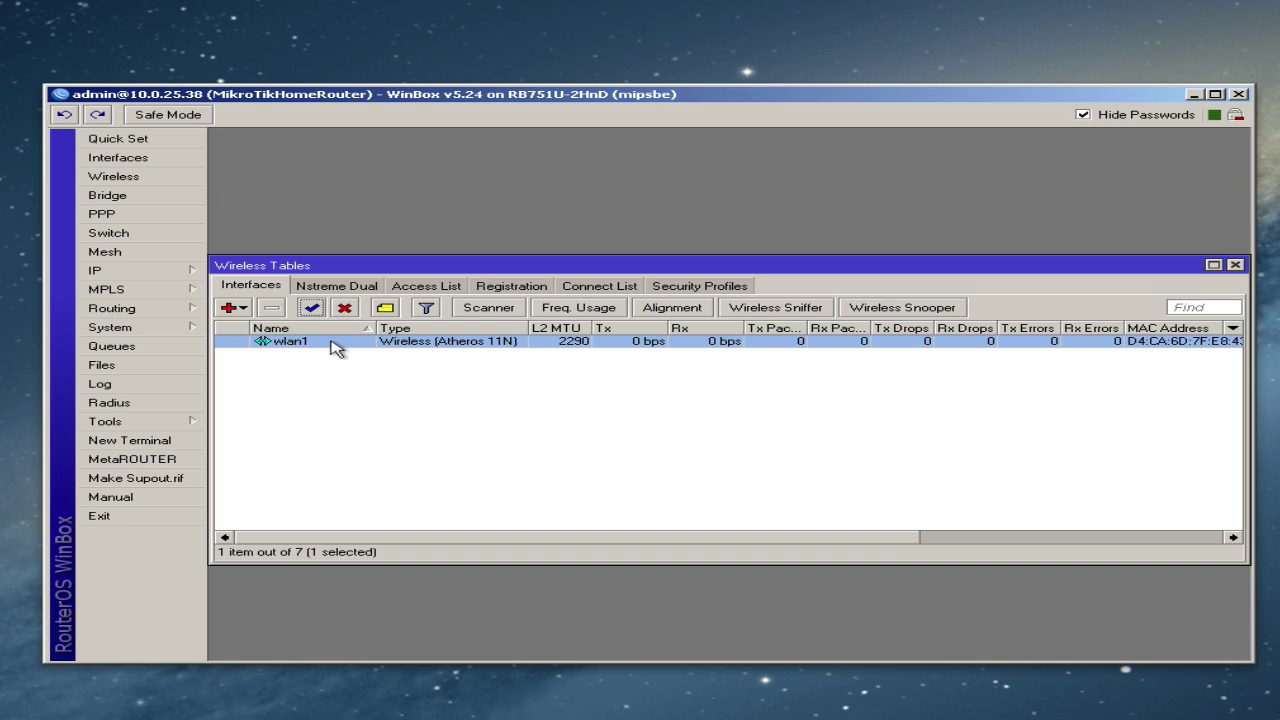
pyautogui.doubleClick(330, 347)
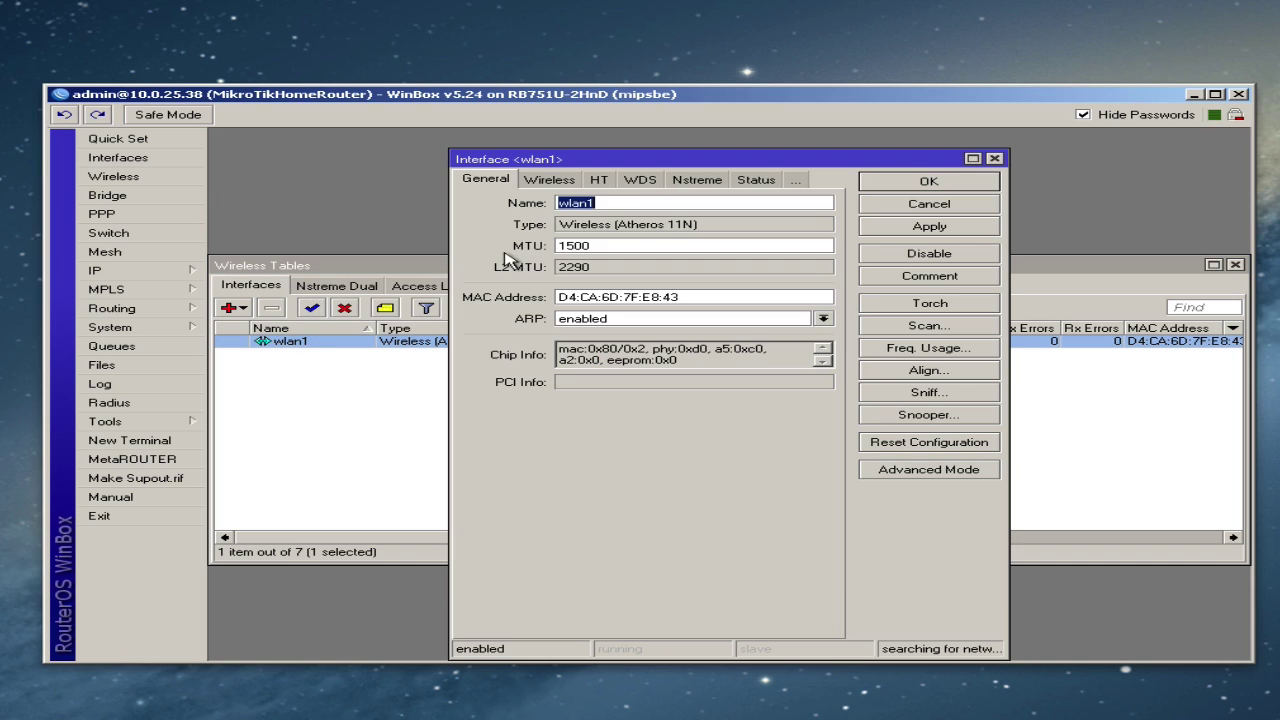
pyautogui.moveTo(607, 164); pyautogui.dragTo(585, 145)
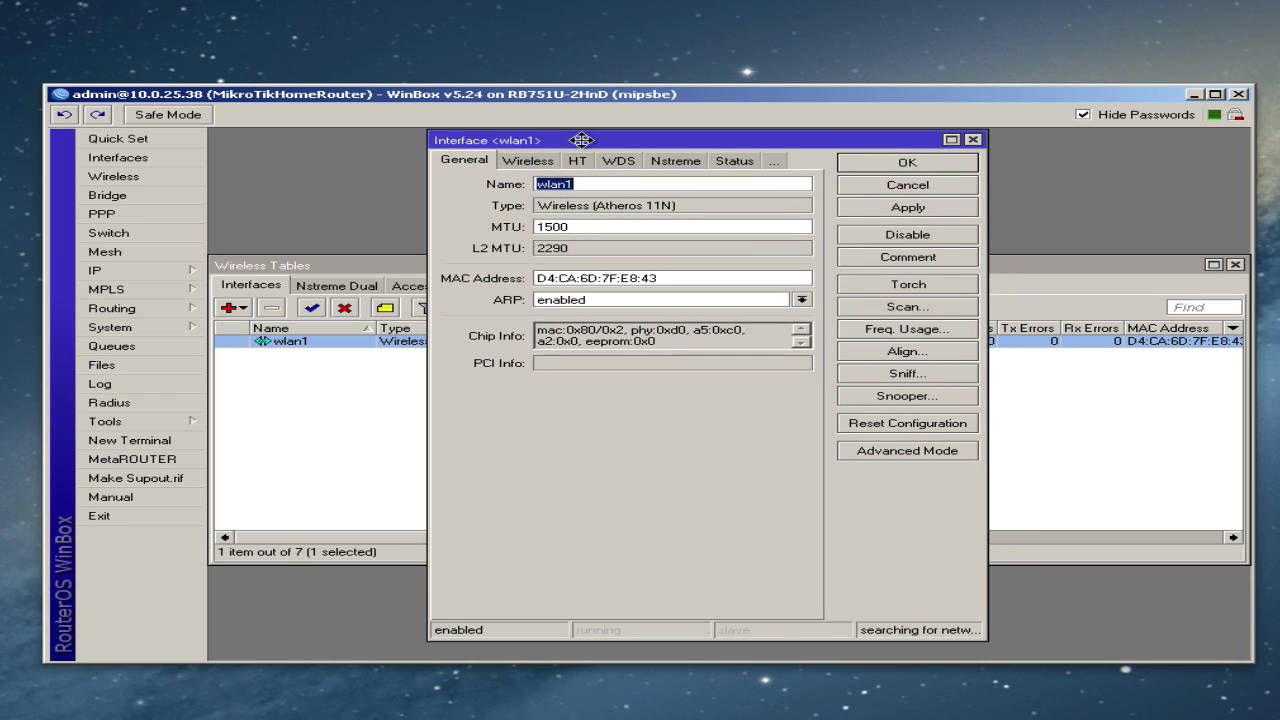
pyautogui.click(527, 164)
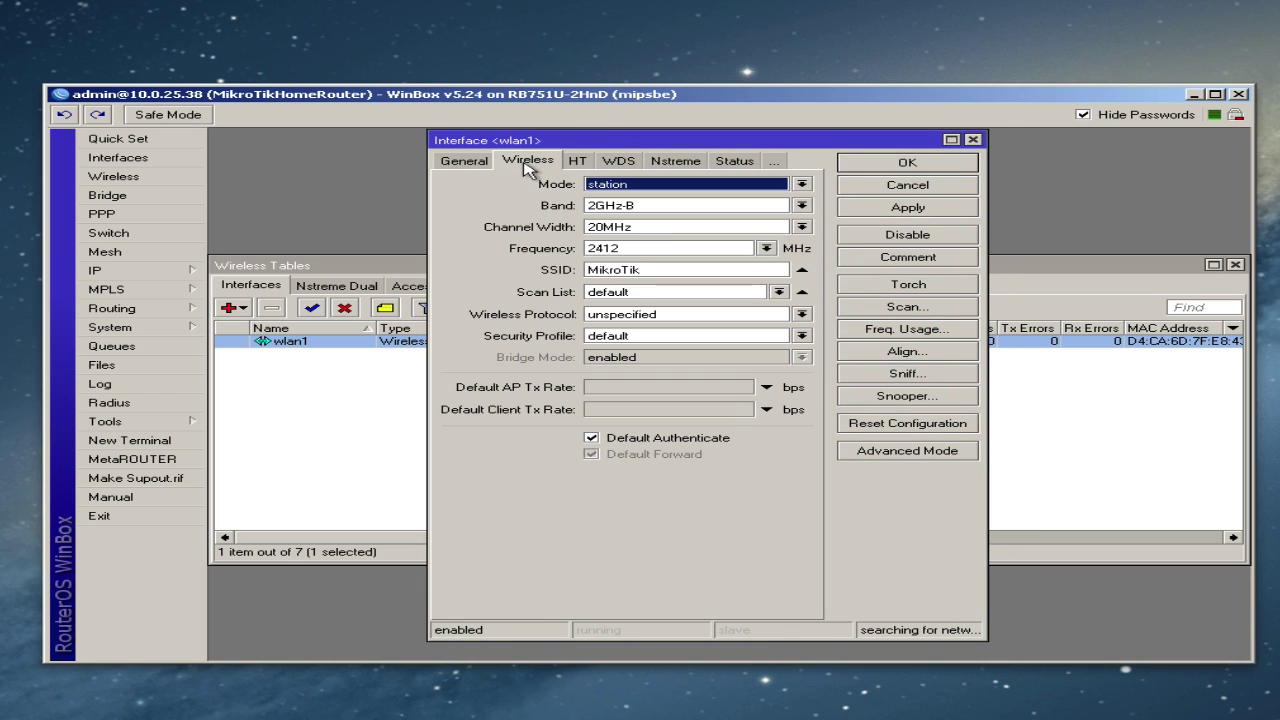
# - In Advanced Mode, set wlan1 to ap bridge, band 2GHz-B/G/N, DFS mode no radar detect
pyautogui.click(893, 453)
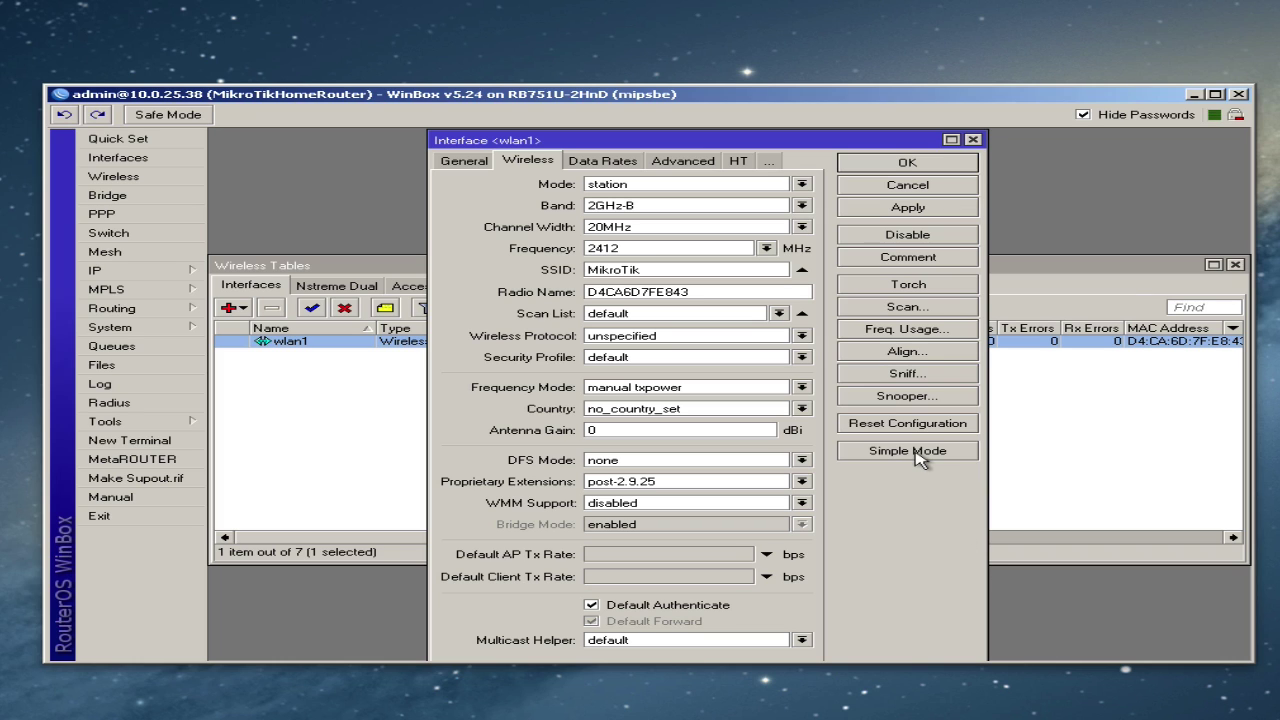
pyautogui.click(802, 185)
pyautogui.click(662, 211)
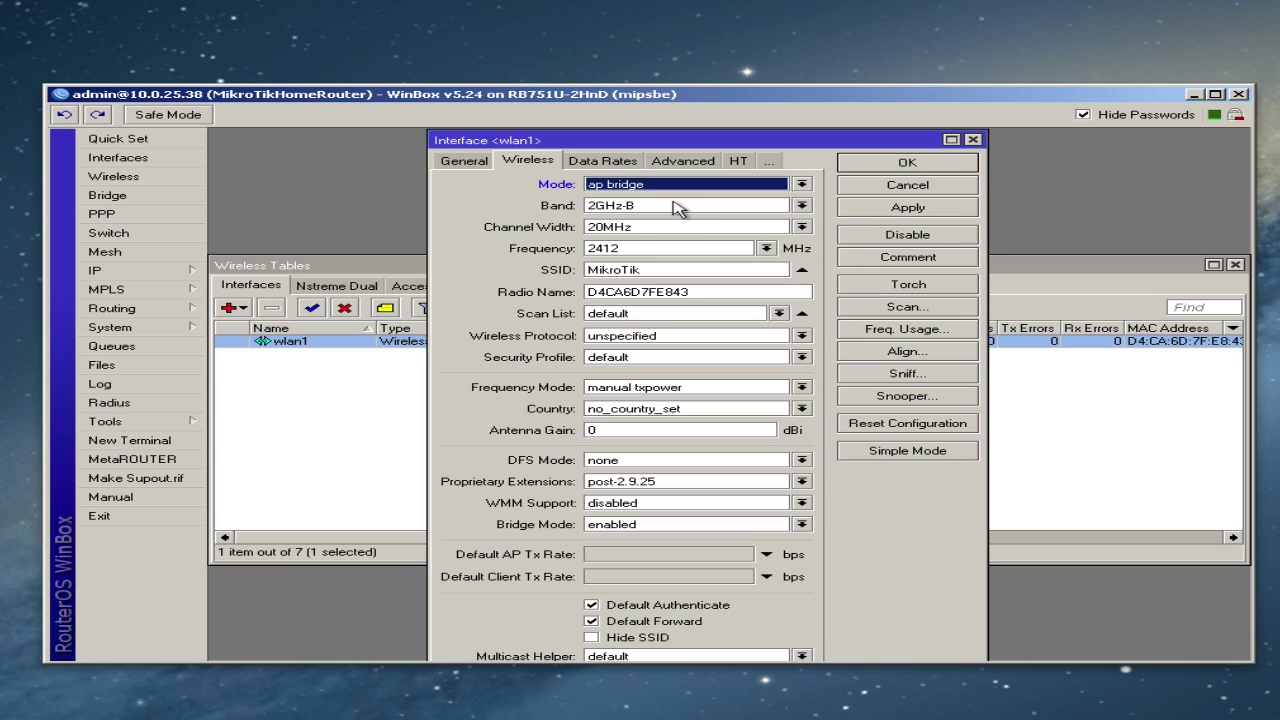
pyautogui.click(658, 207)
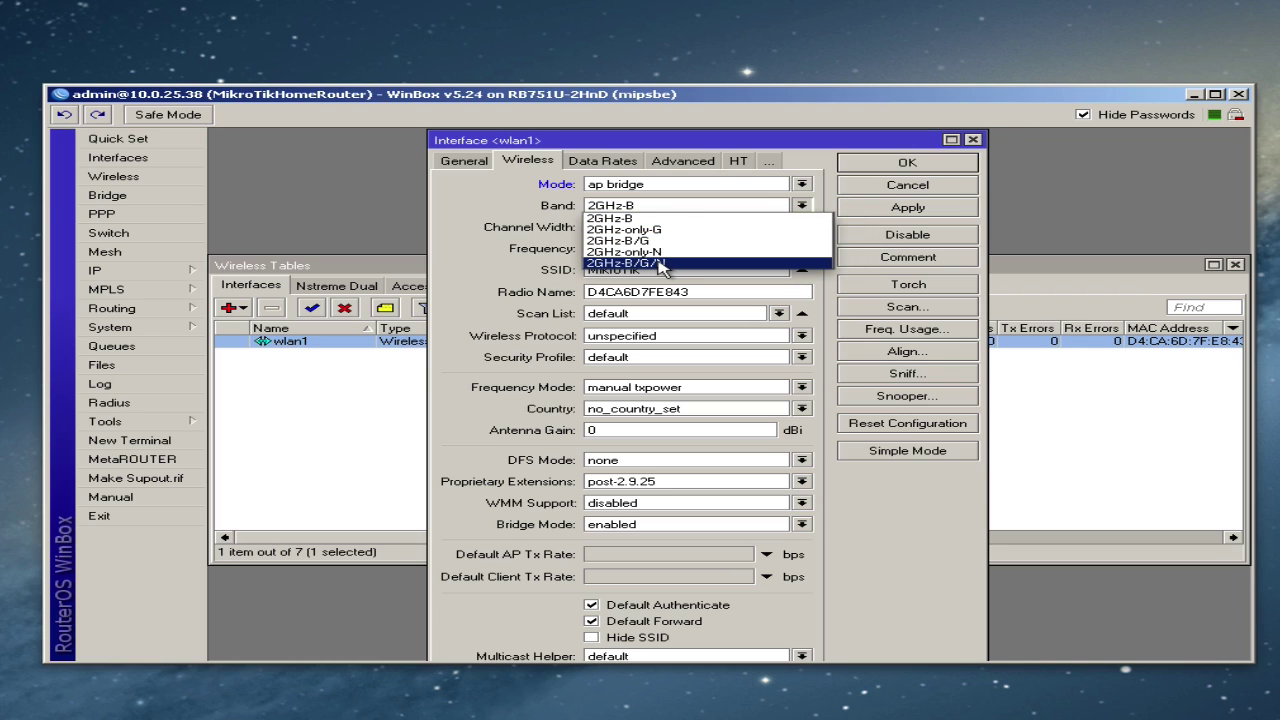
pyautogui.click(660, 264)
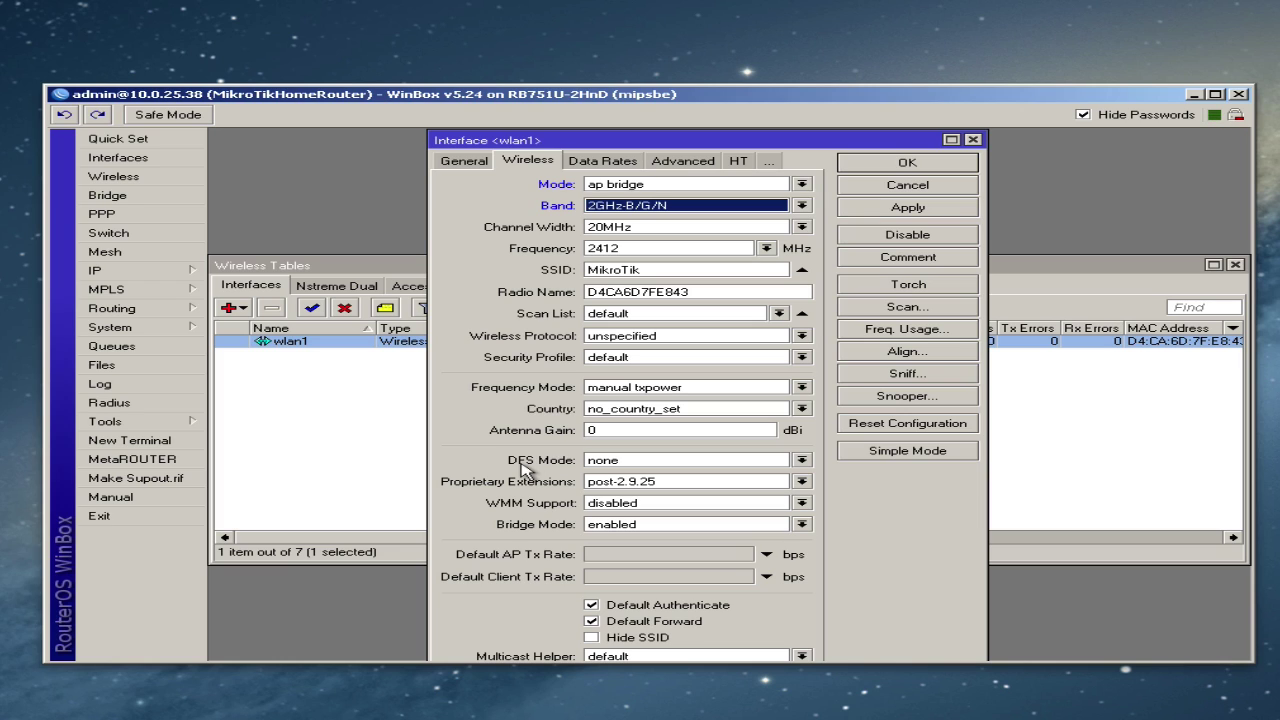
pyautogui.click(802, 461)
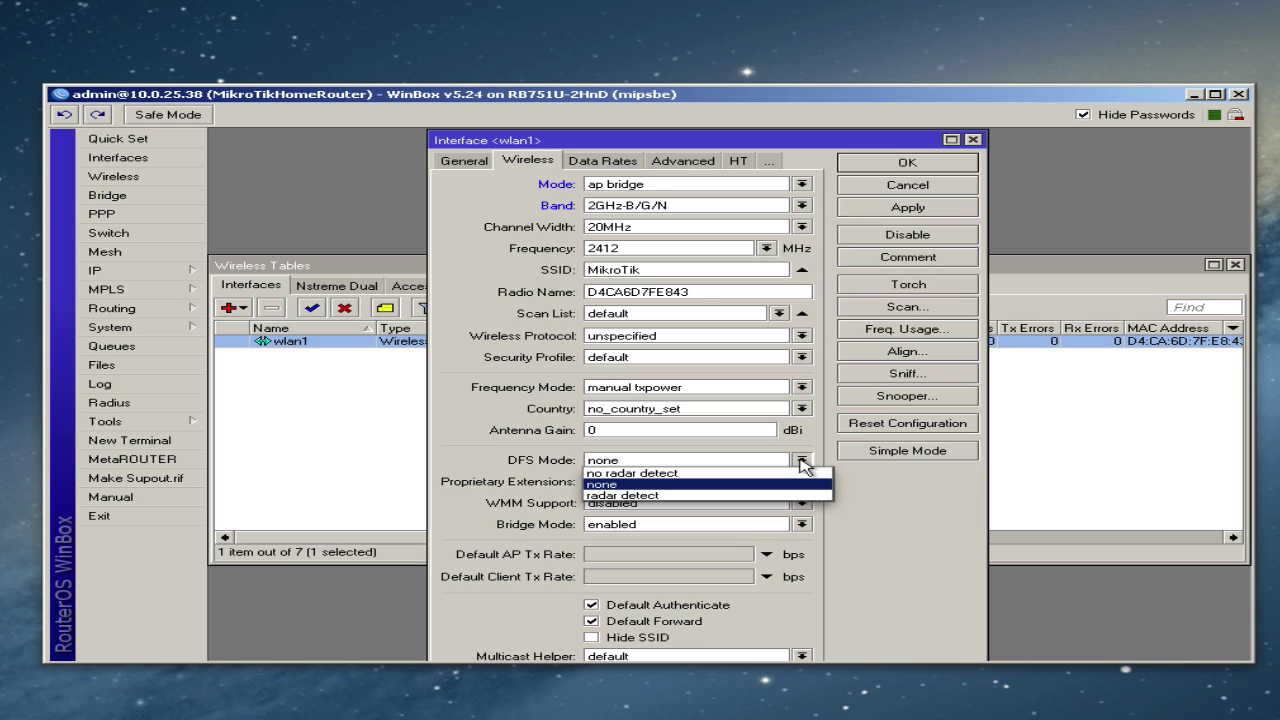
pyautogui.click(694, 474)
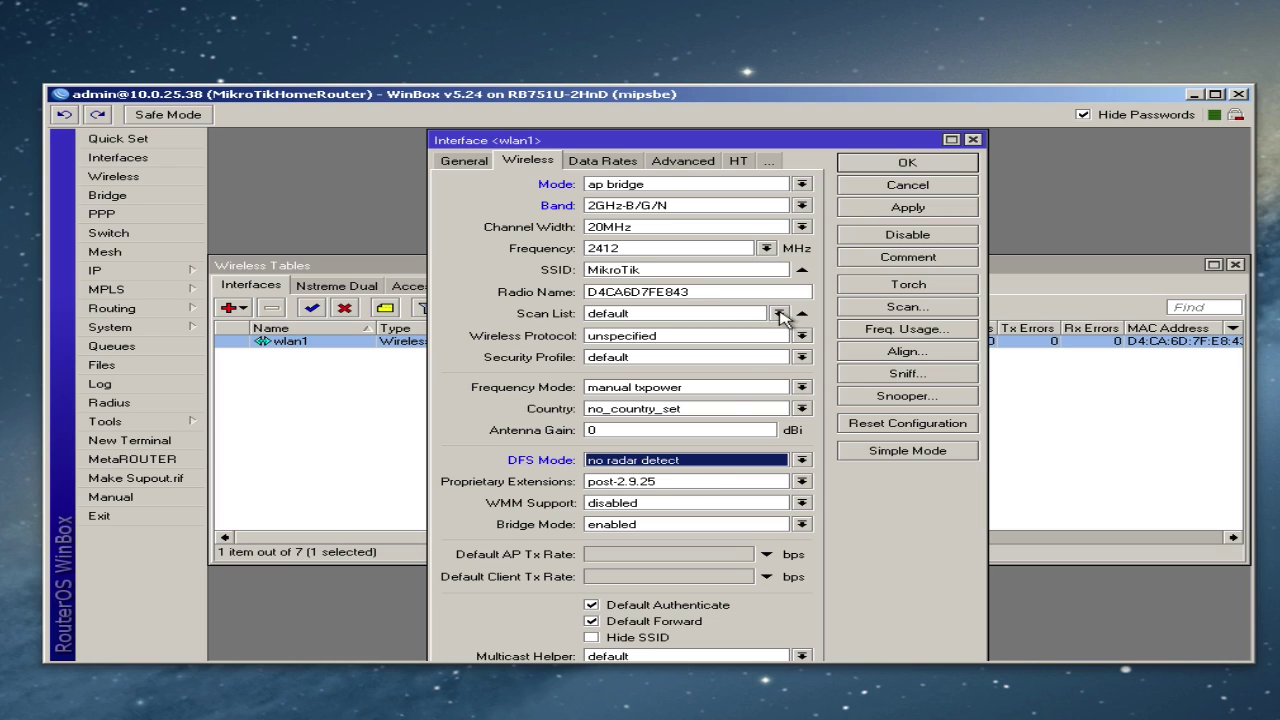
# - Change wlan1's SSID to MyHomeRouter and set the wireless protocol to 802.11
pyautogui.click(705, 269)
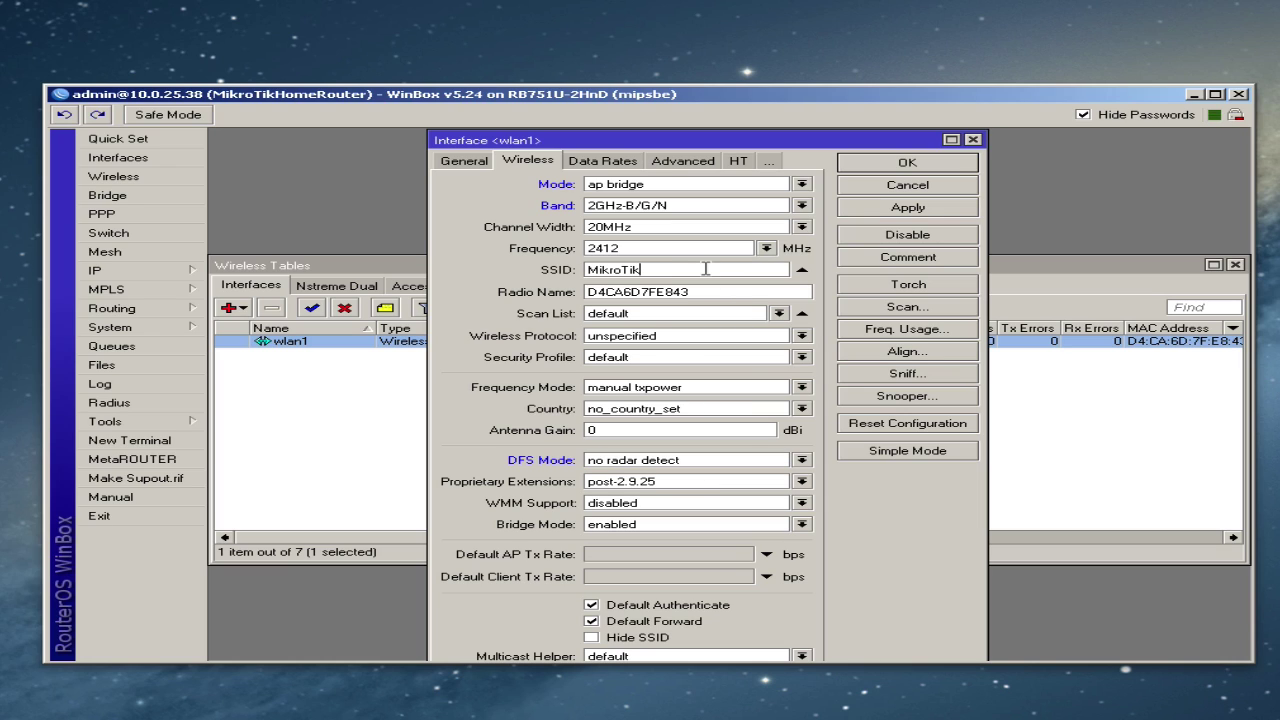
pyautogui.doubleClick(705, 269)
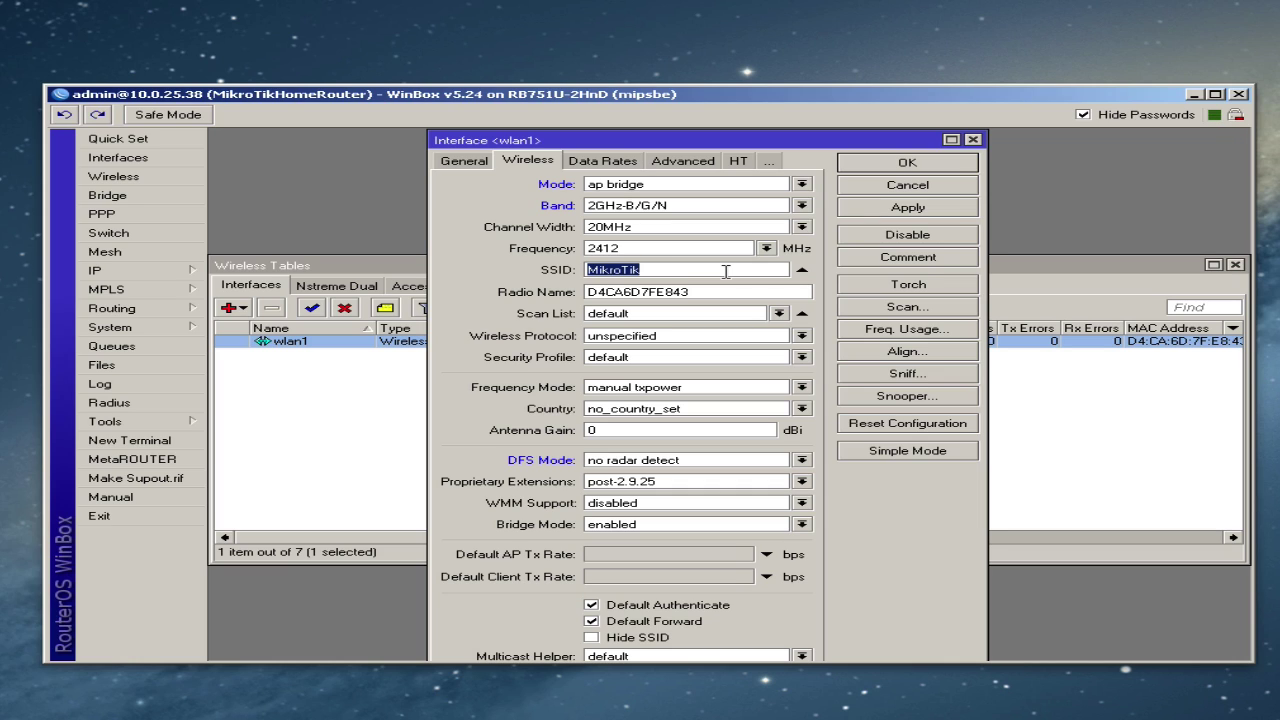
pyautogui.write('MyHomeRouter')
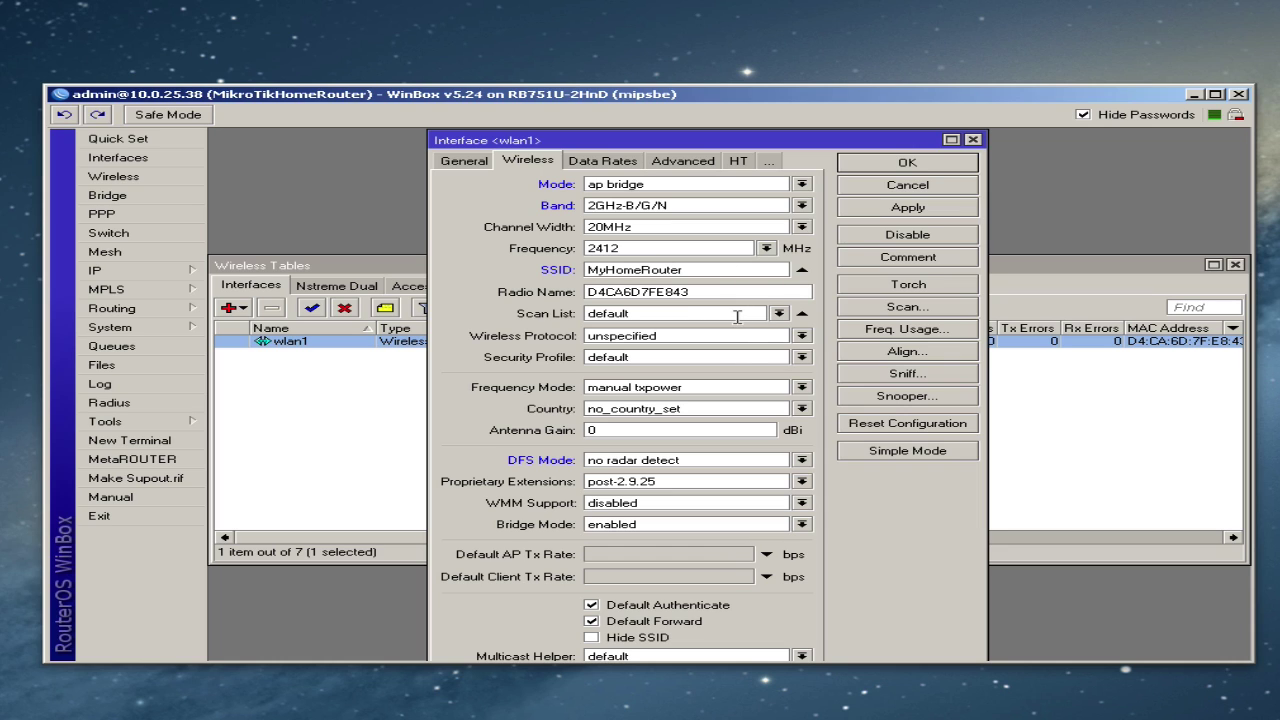
pyautogui.click(802, 336)
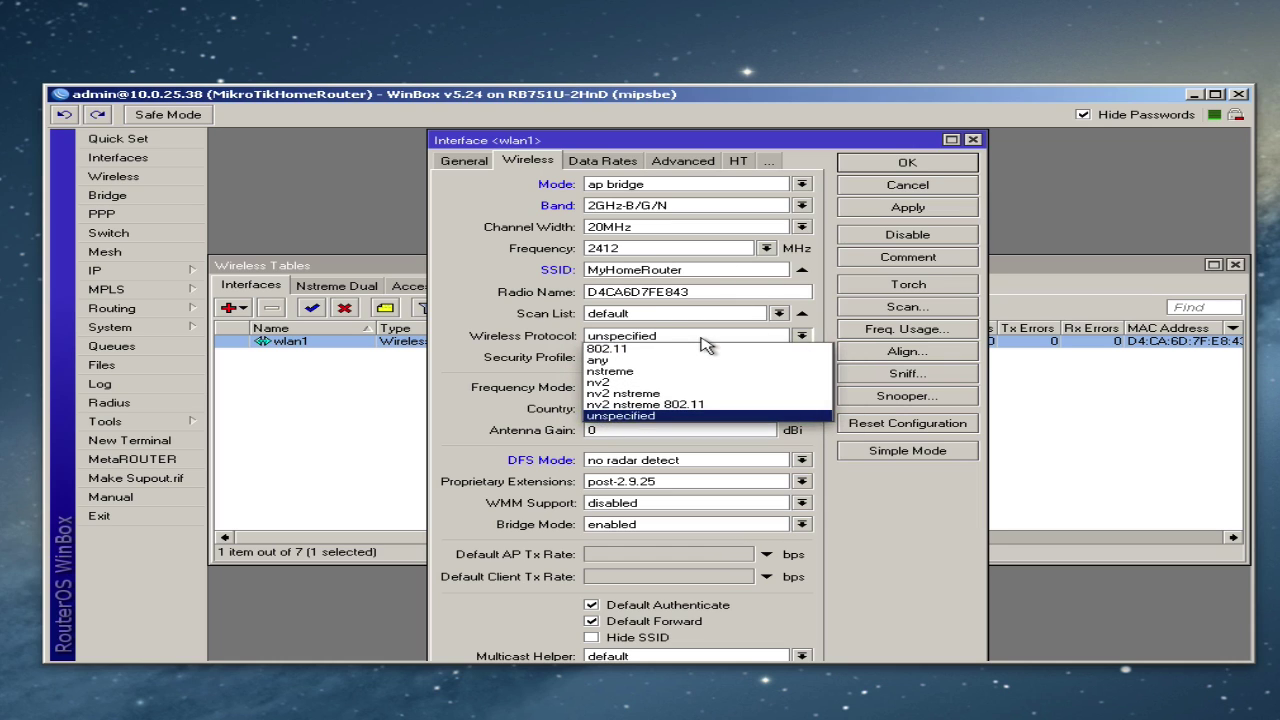
pyautogui.click(621, 350)
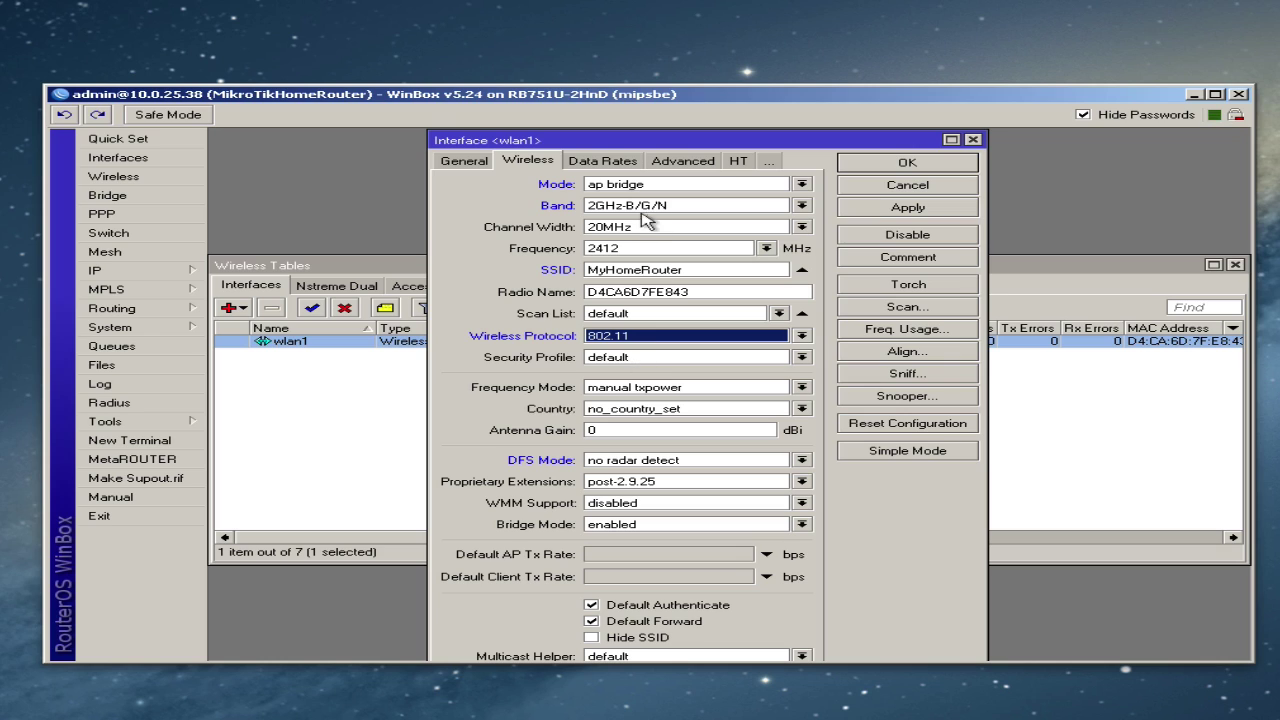
# - Enable chain1 for HT transmit and receive chains and save wlan1
pyautogui.click(738, 163)
pyautogui.click(668, 181)
pyautogui.click(669, 199)
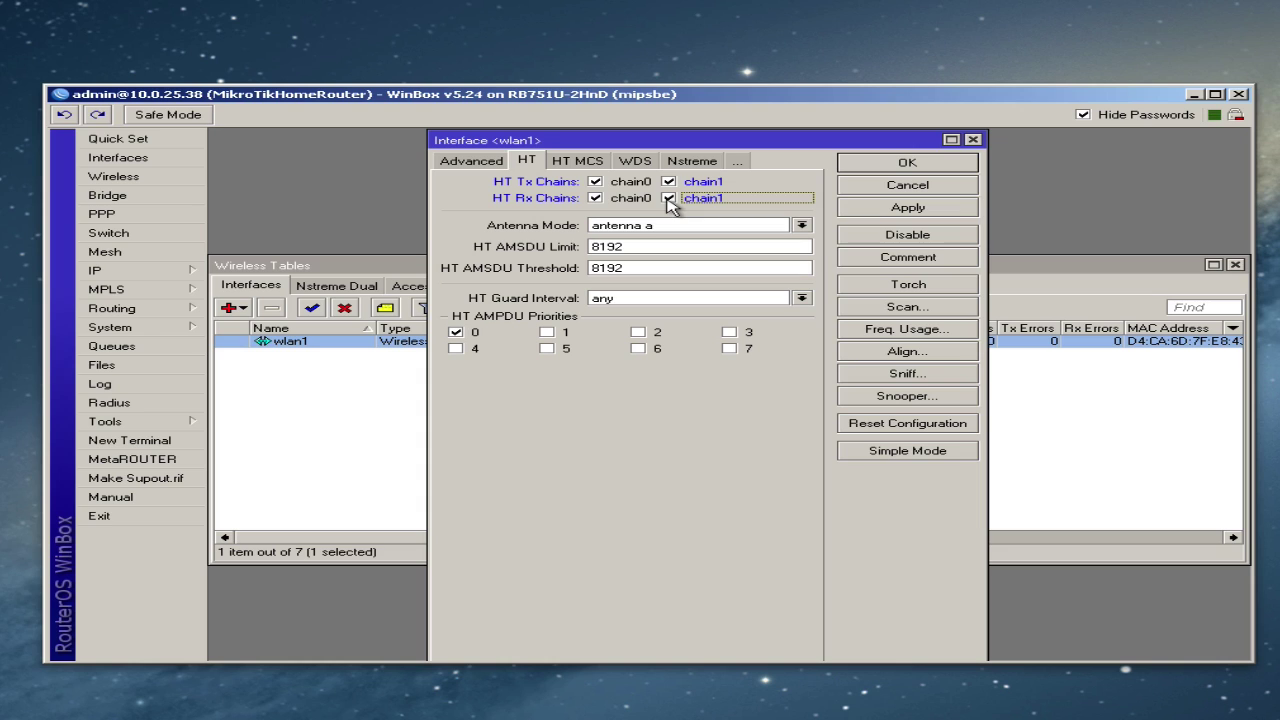
pyautogui.click(894, 168)
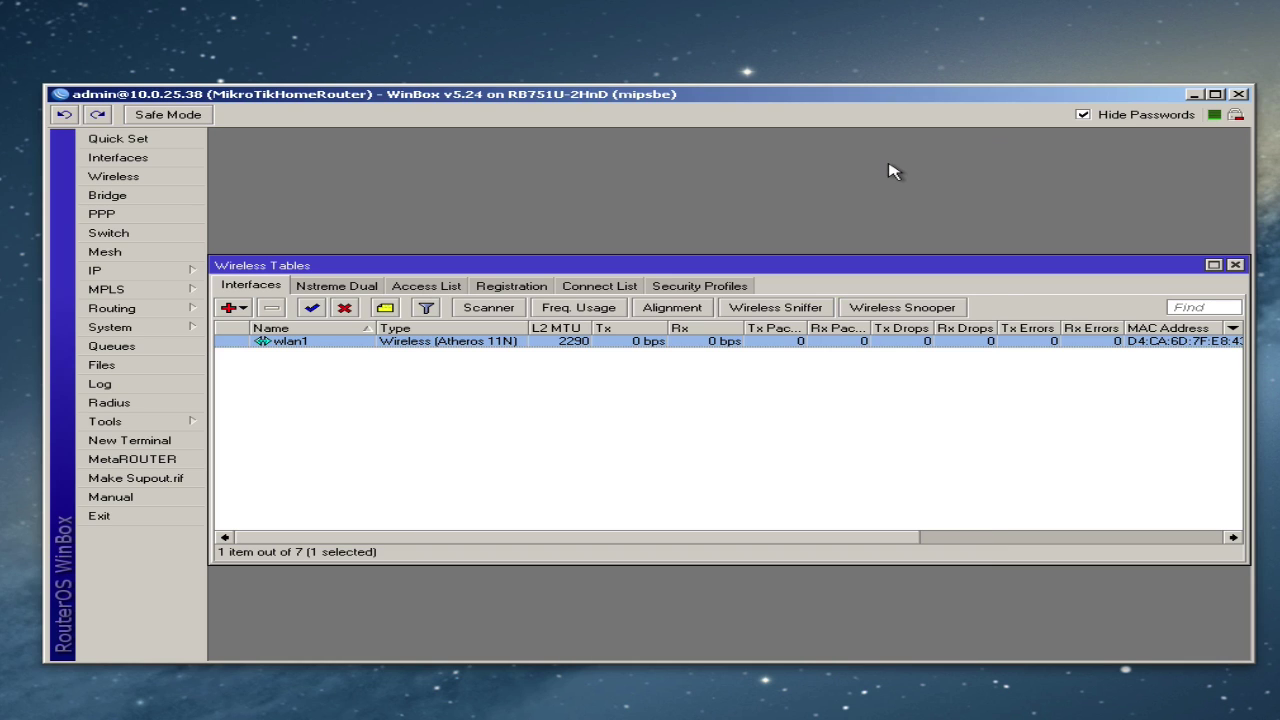
# - Start a new wireless security profile named WPA2
pyautogui.click(709, 291)
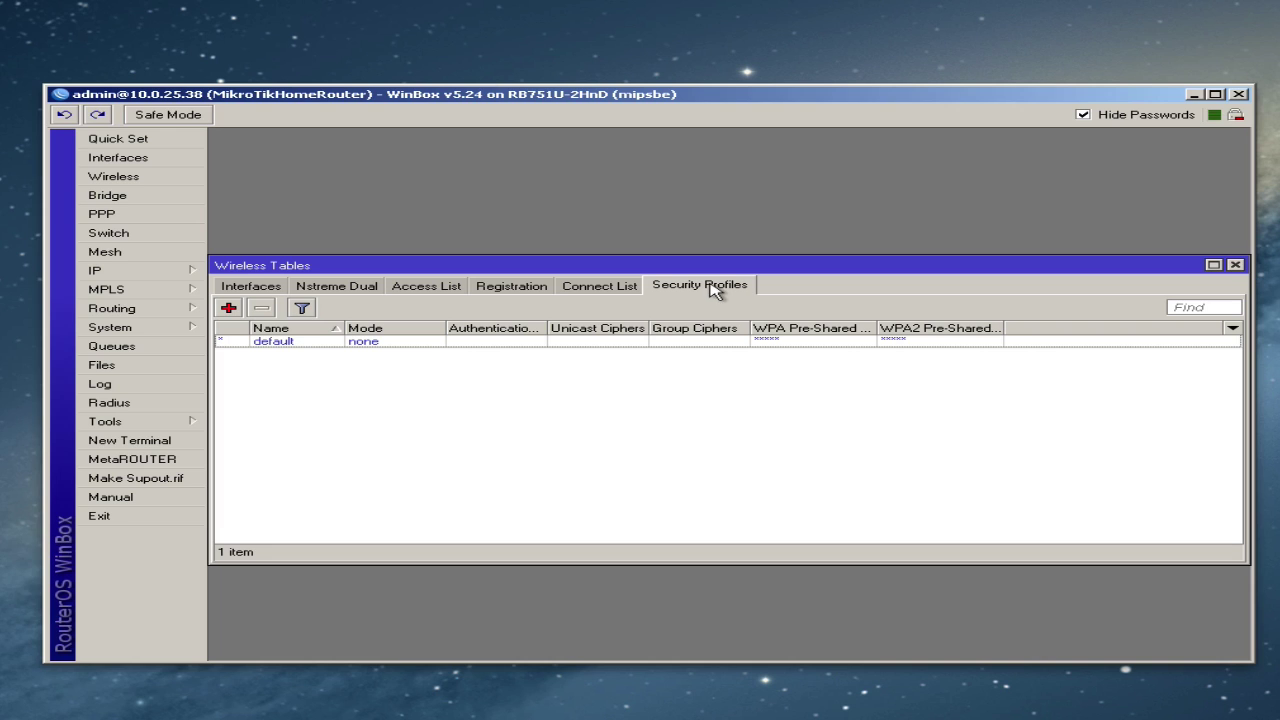
pyautogui.click(228, 309)
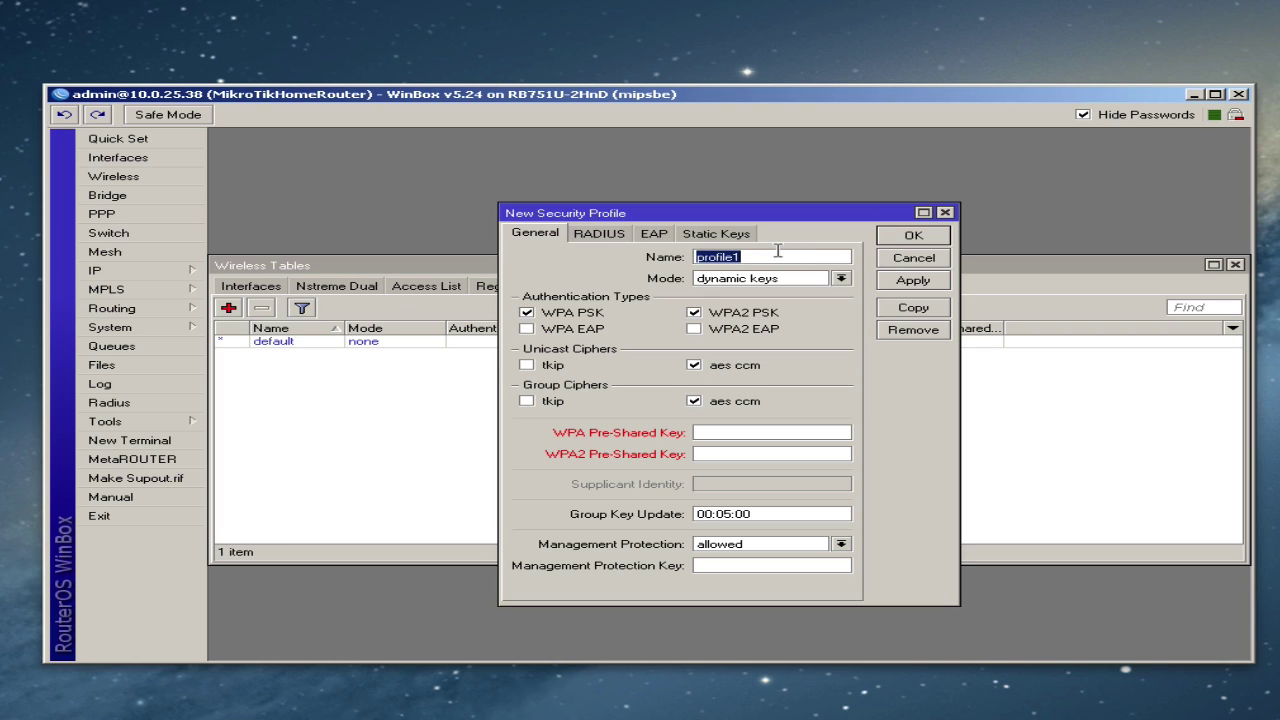
pyautogui.write('WPA!')
pyautogui.press('BackSpace')
pyautogui.write('2')
# - Enter the WPA pre-shared key, copy it into the WPA2 key field, and save the profile
pyautogui.write('*****')
pyautogui.write('***********')
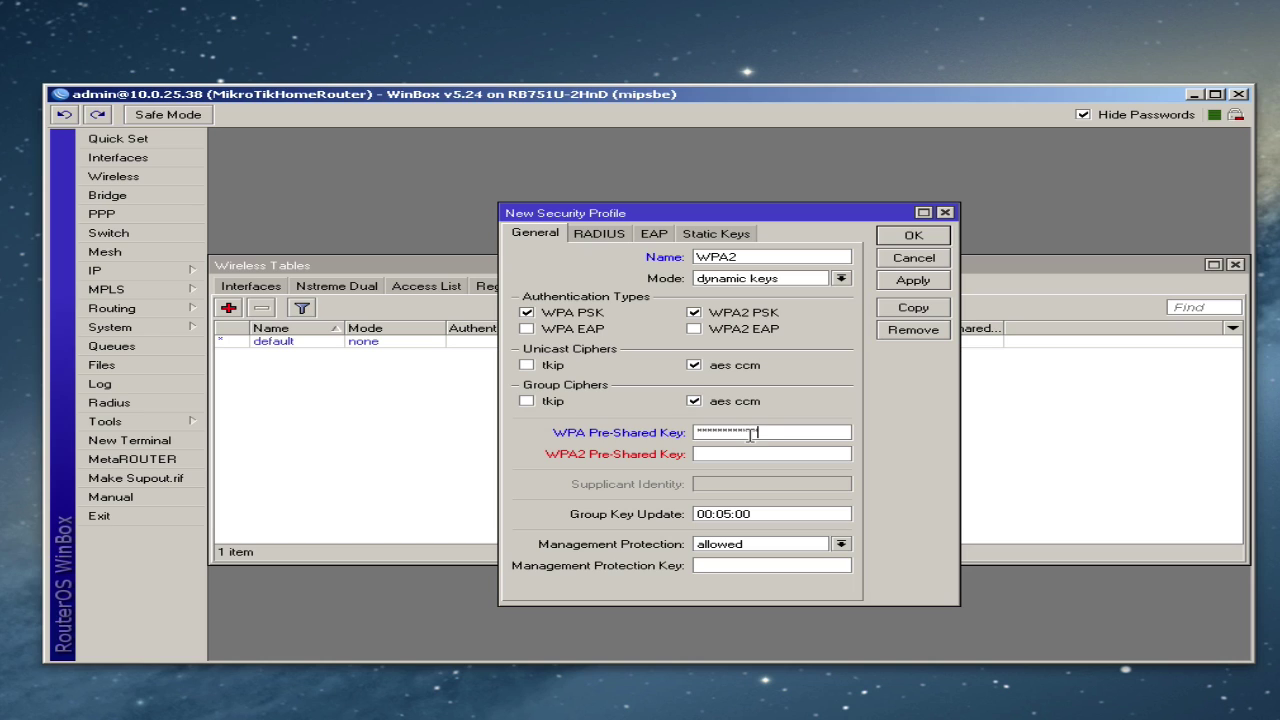
pyautogui.write('*******')
pyautogui.click(1083, 115)
pyautogui.moveTo(828, 432); pyautogui.dragTo(620, 432)
pyautogui.rightClick(780, 432)
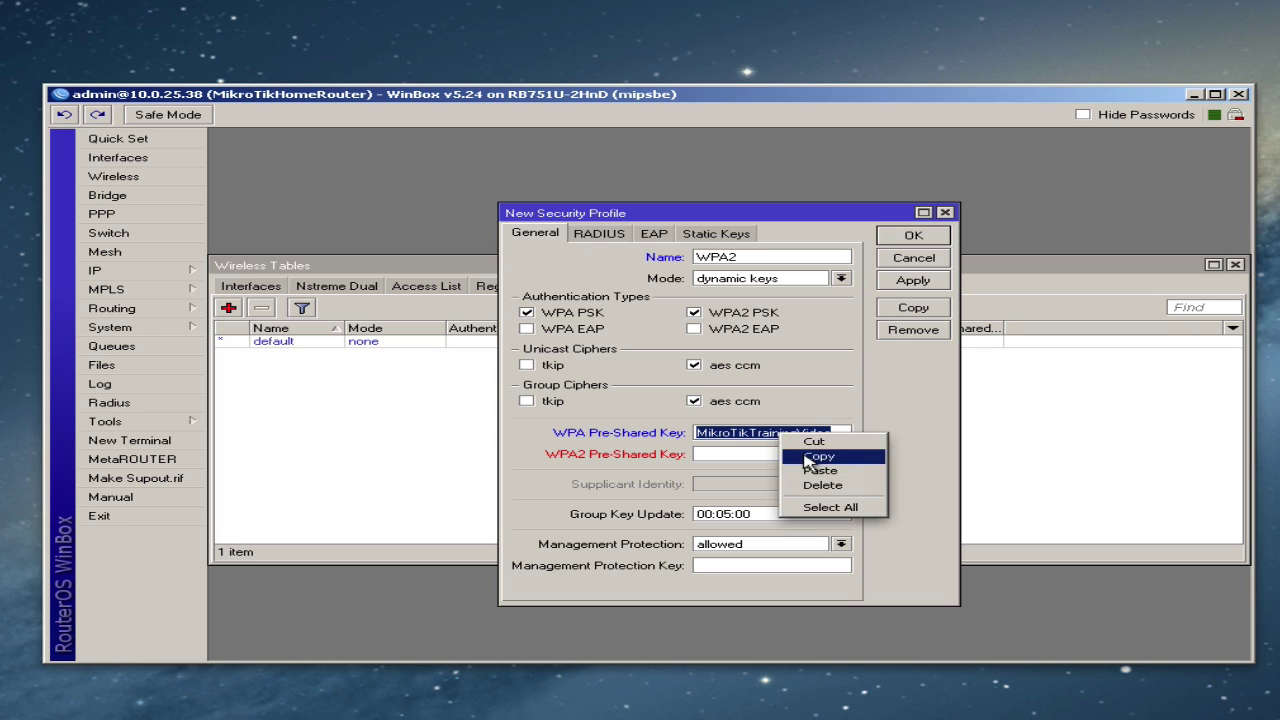
pyautogui.click(797, 456)
pyautogui.click(793, 455)
pyautogui.rightClick(793, 455)
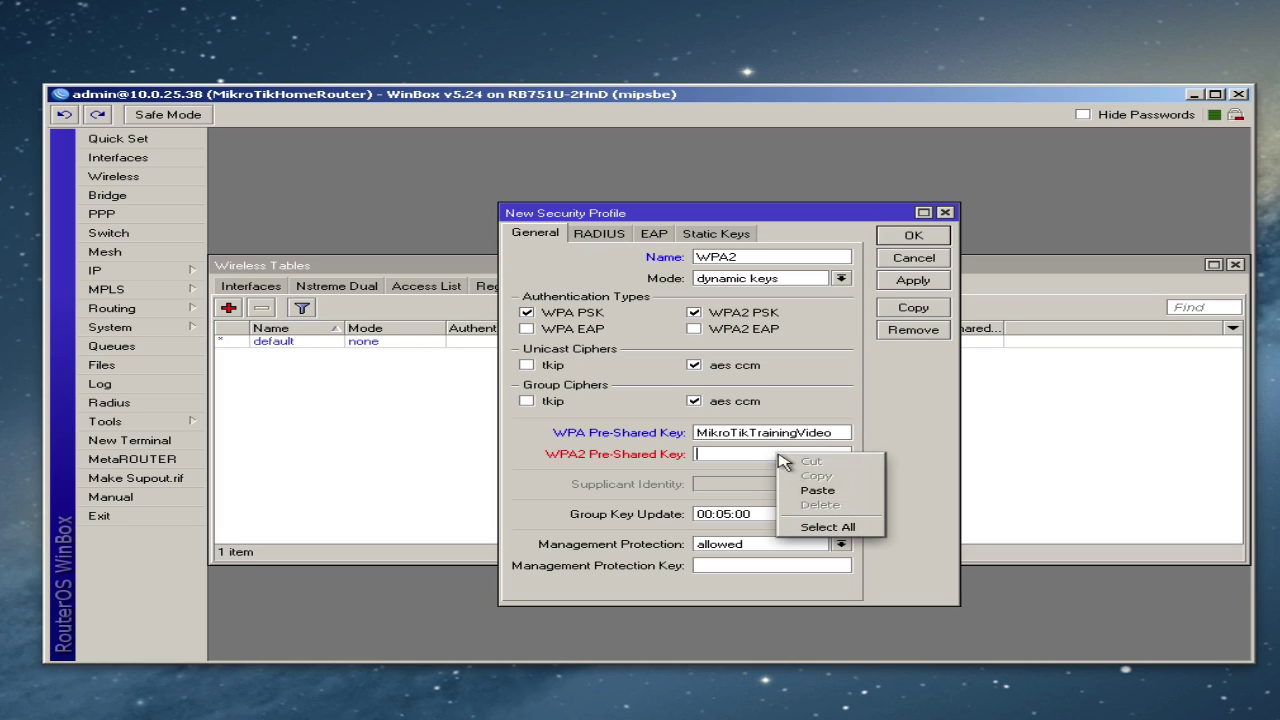
pyautogui.click(815, 489)
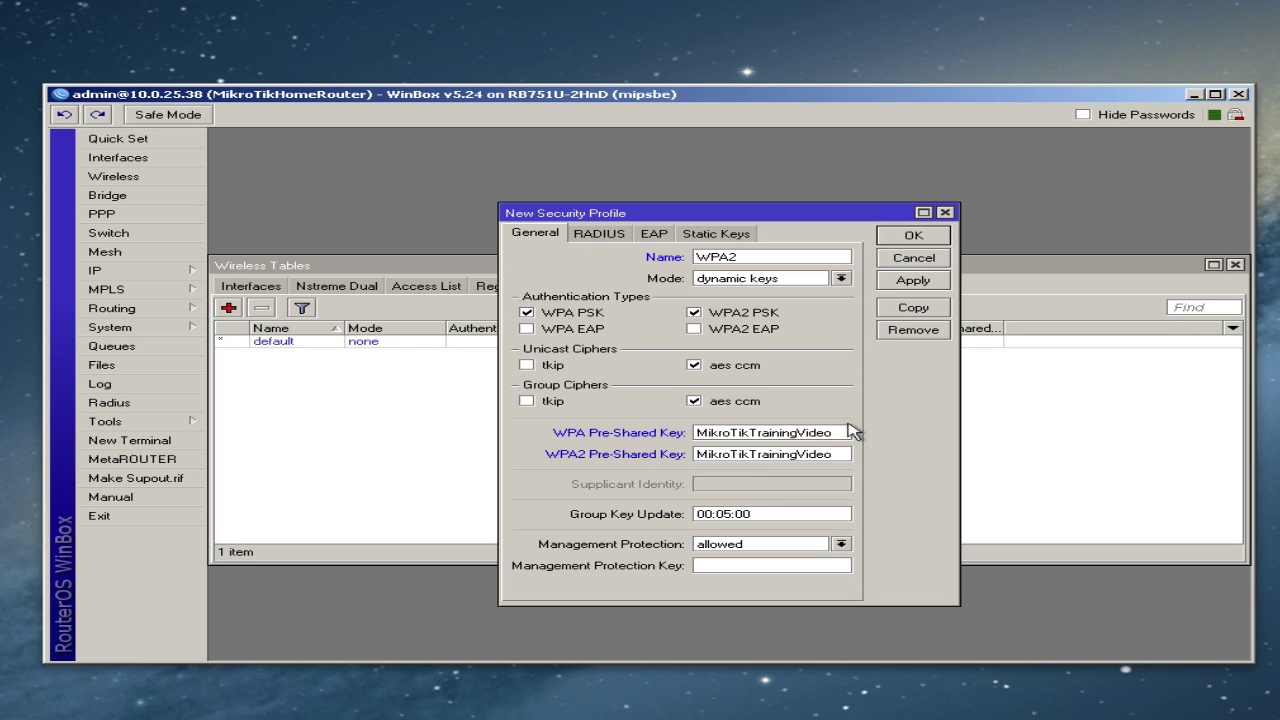
pyautogui.click(921, 240)
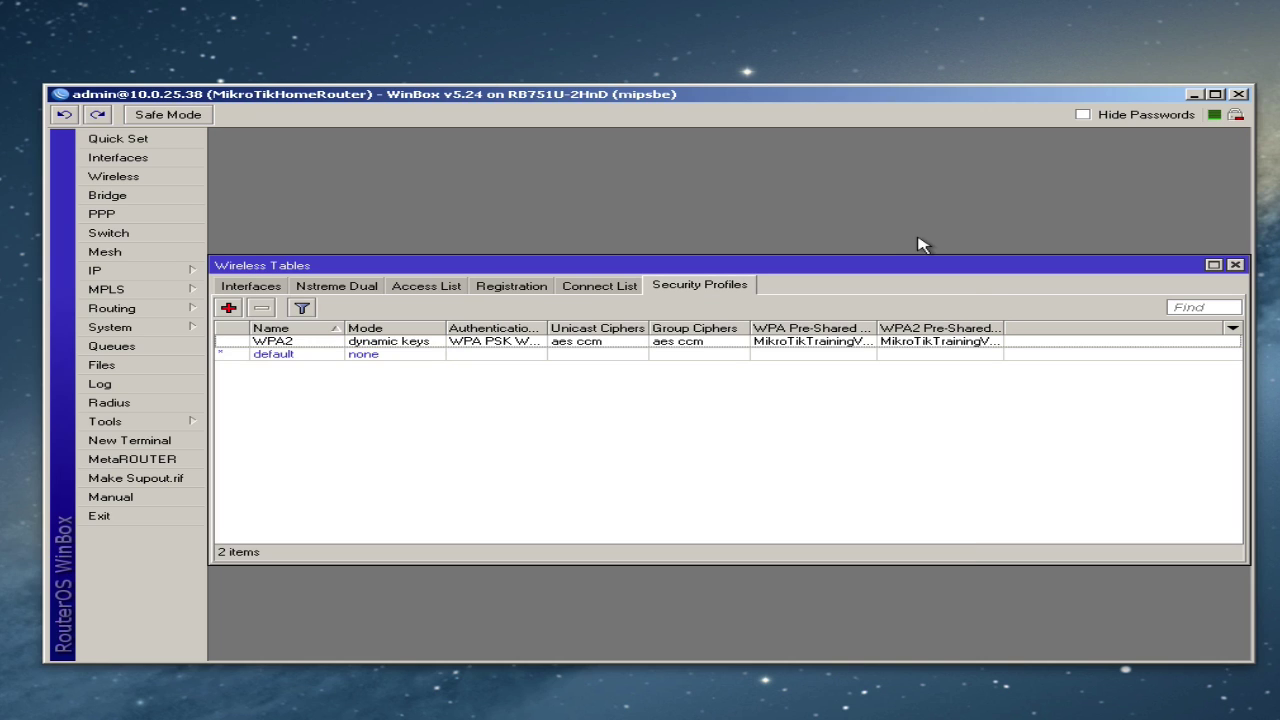
pyautogui.click(686, 345)
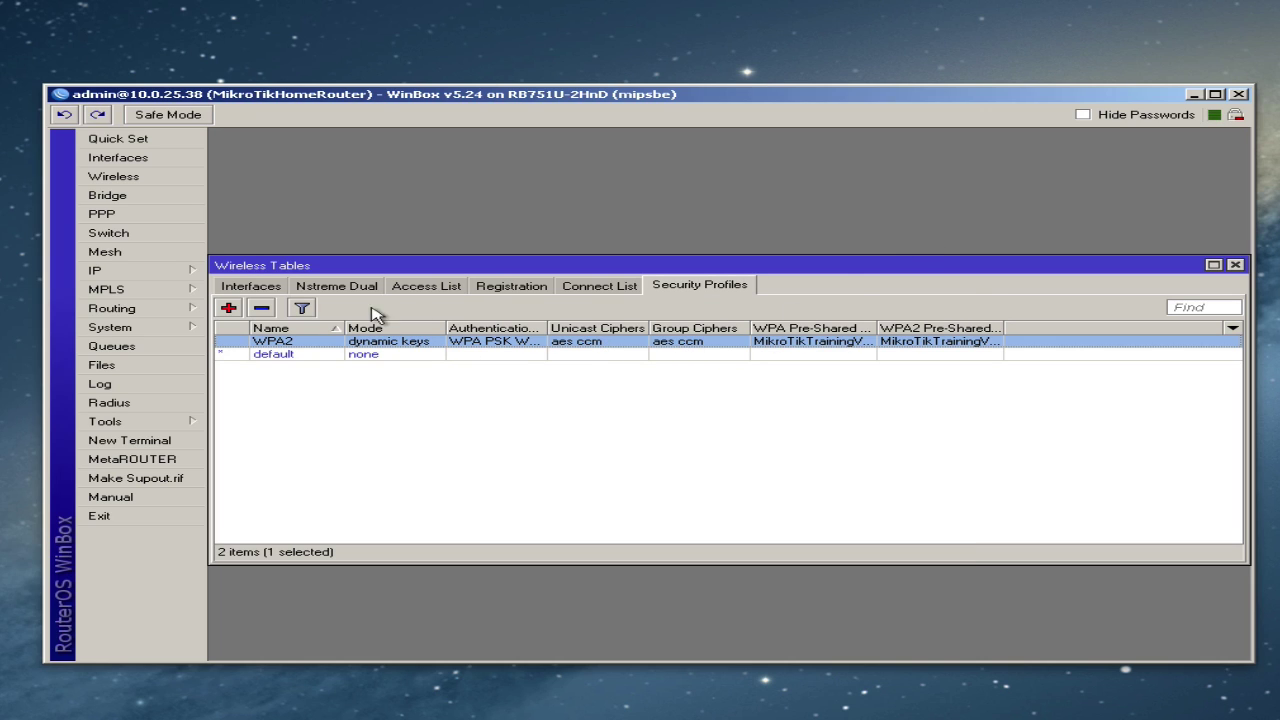
# - Assign the WPA2 security profile to wlan1, apply it, and close the settings
pyautogui.click(248, 290)
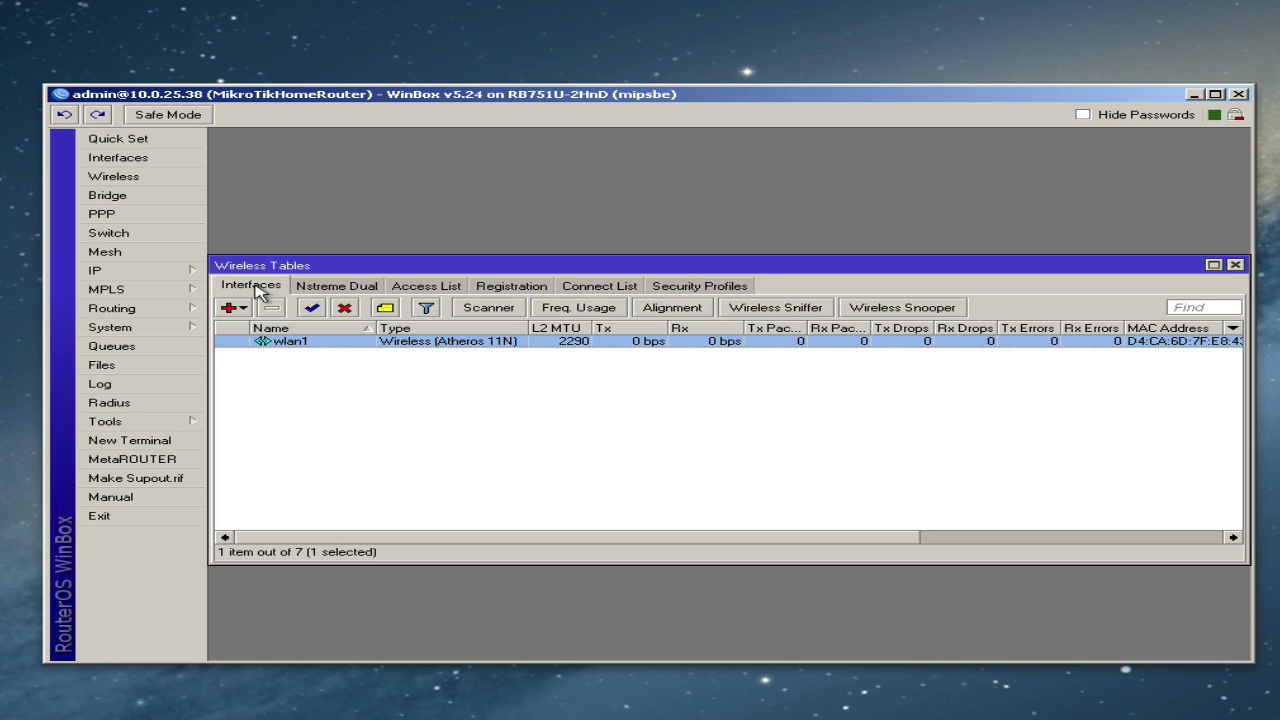
pyautogui.doubleClick(297, 345)
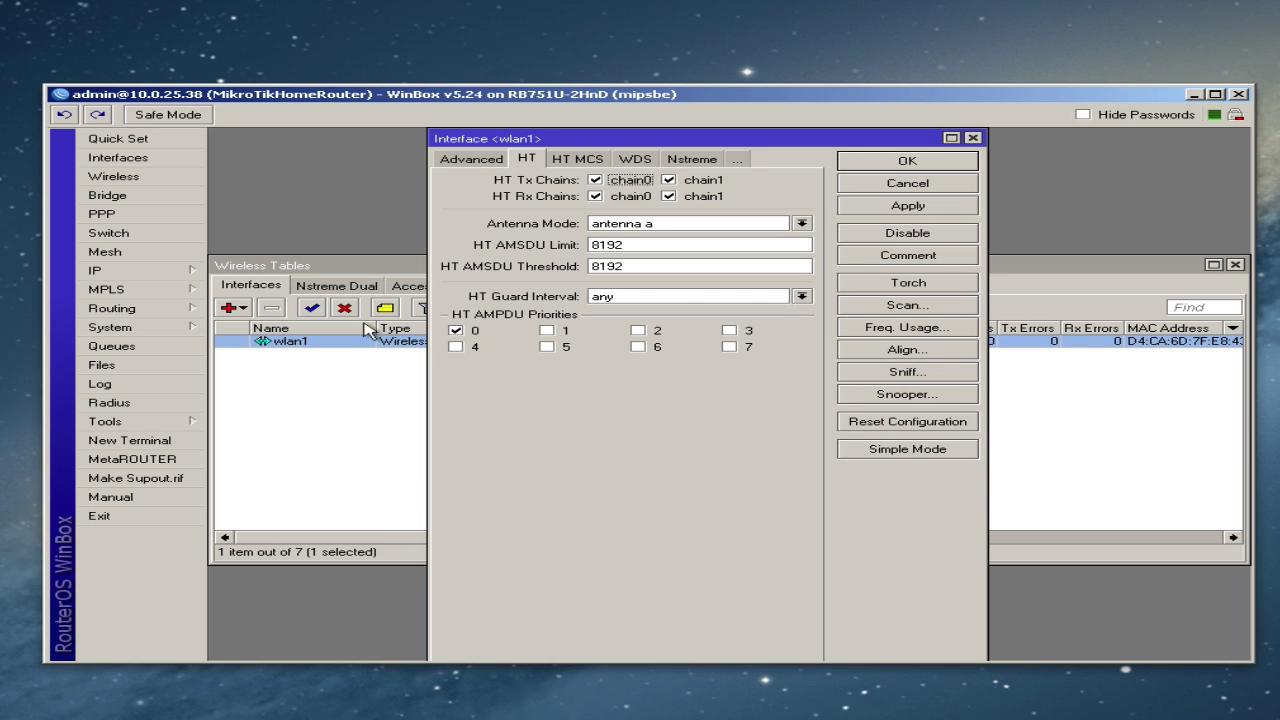
pyautogui.click(486, 162)
pyautogui.click(472, 163)
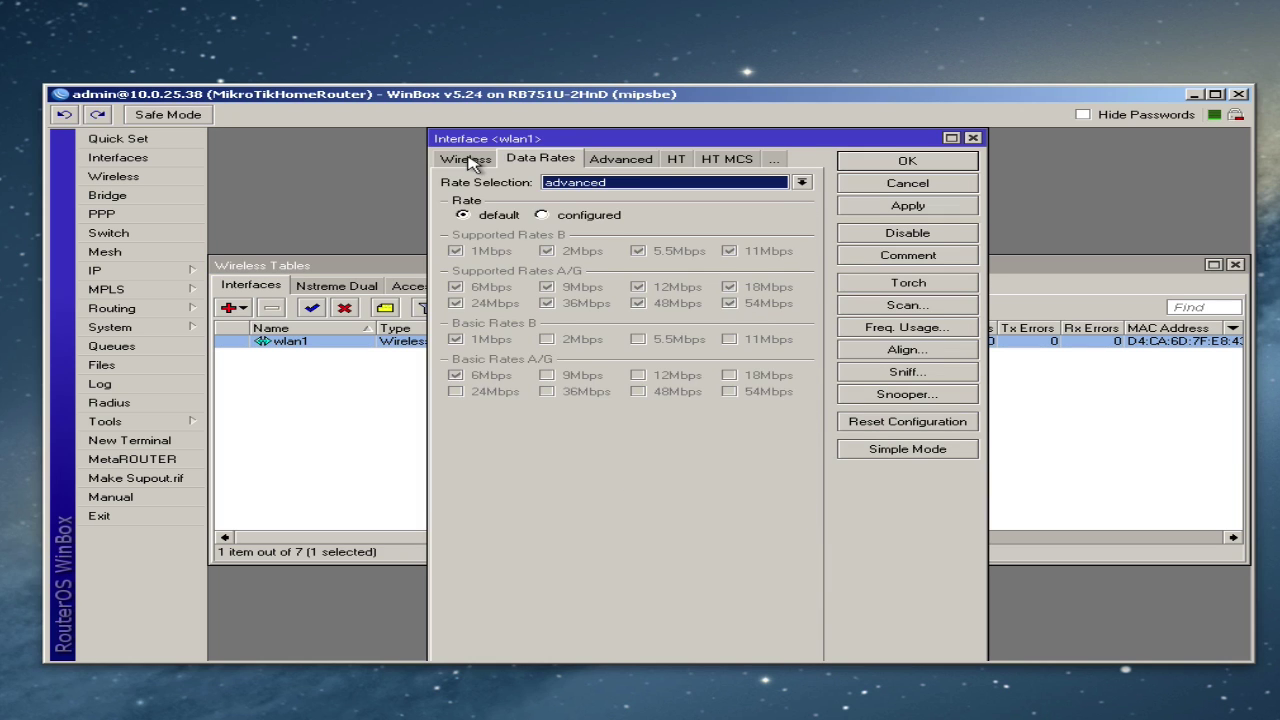
pyautogui.click(468, 161)
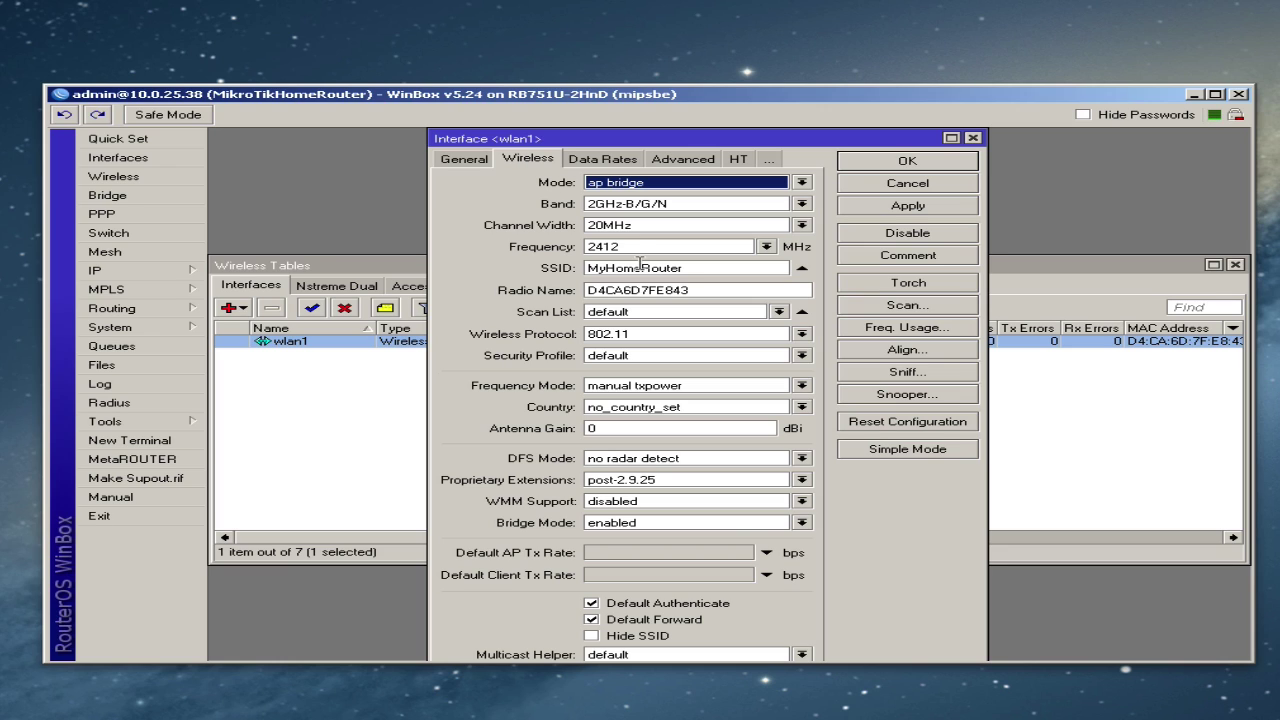
pyautogui.click(650, 360)
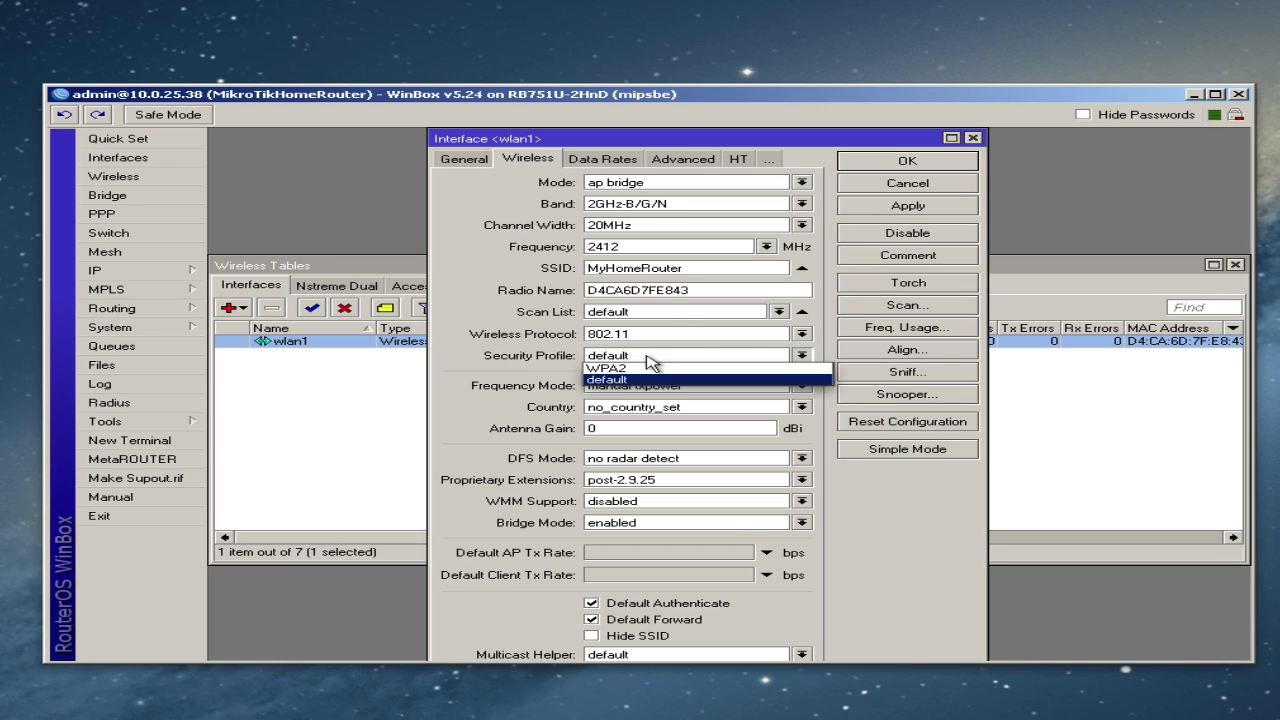
pyautogui.click(640, 370)
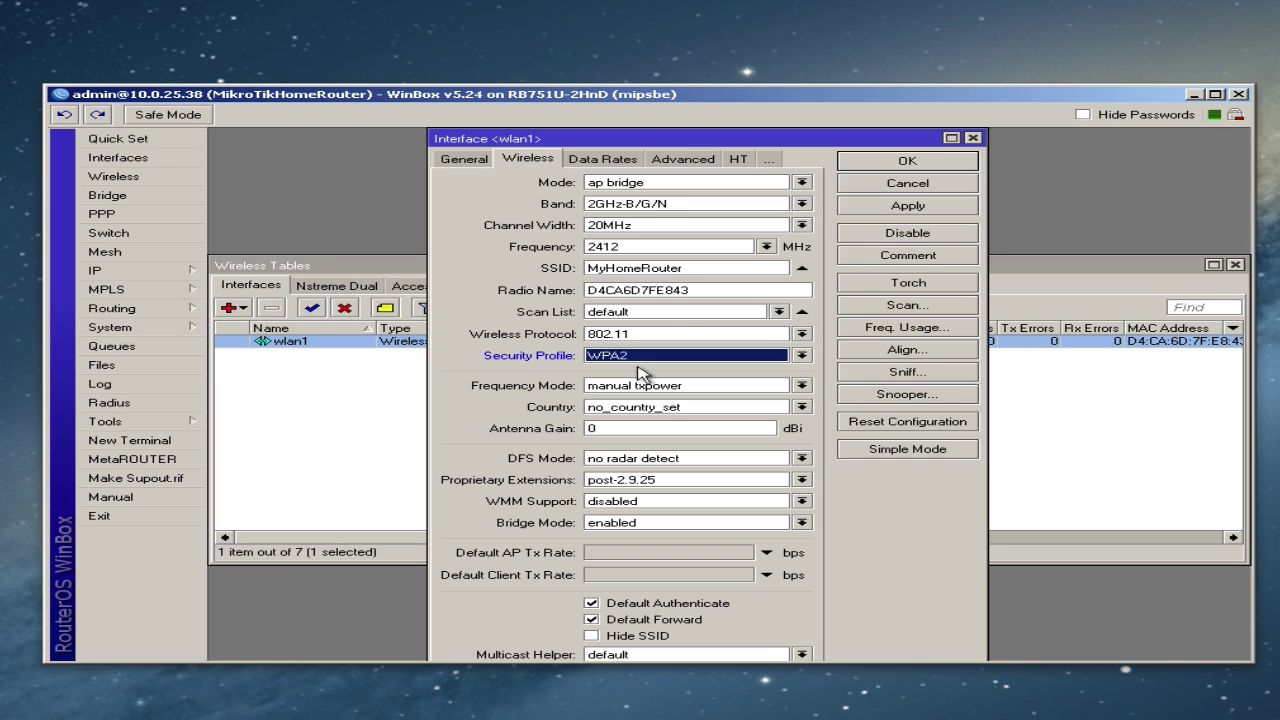
pyautogui.click(895, 208)
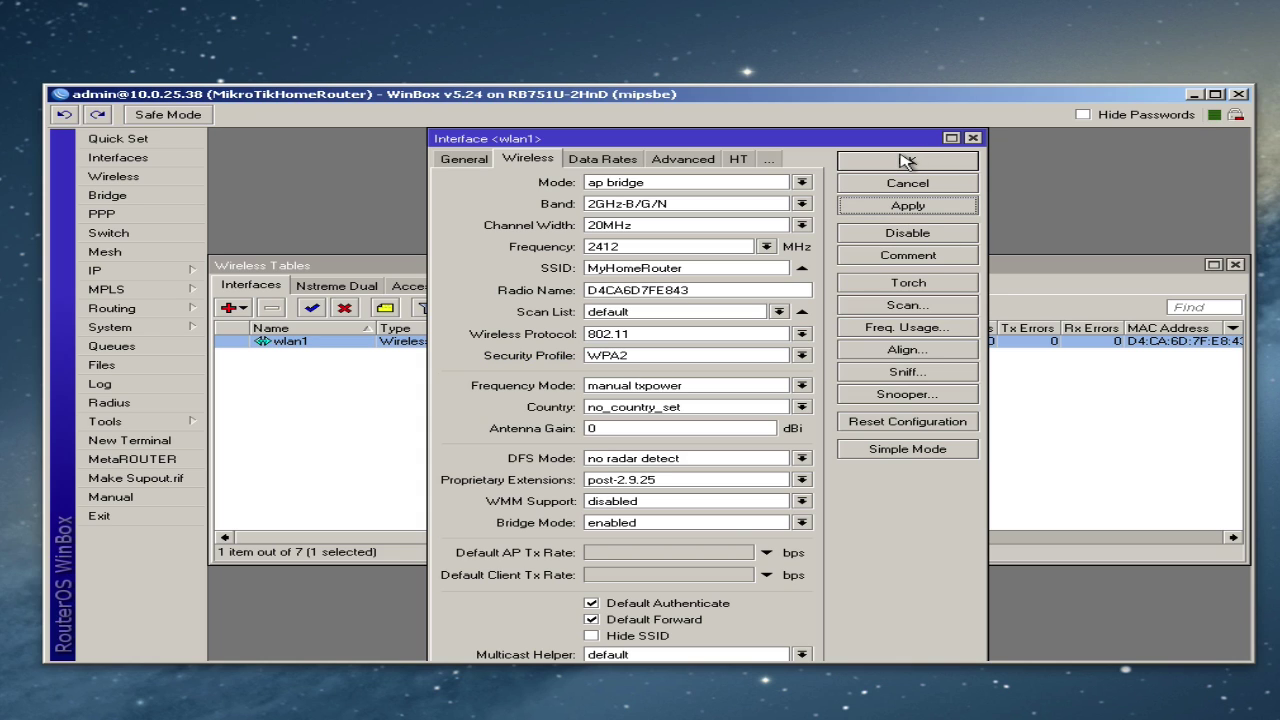
pyautogui.click(903, 160)
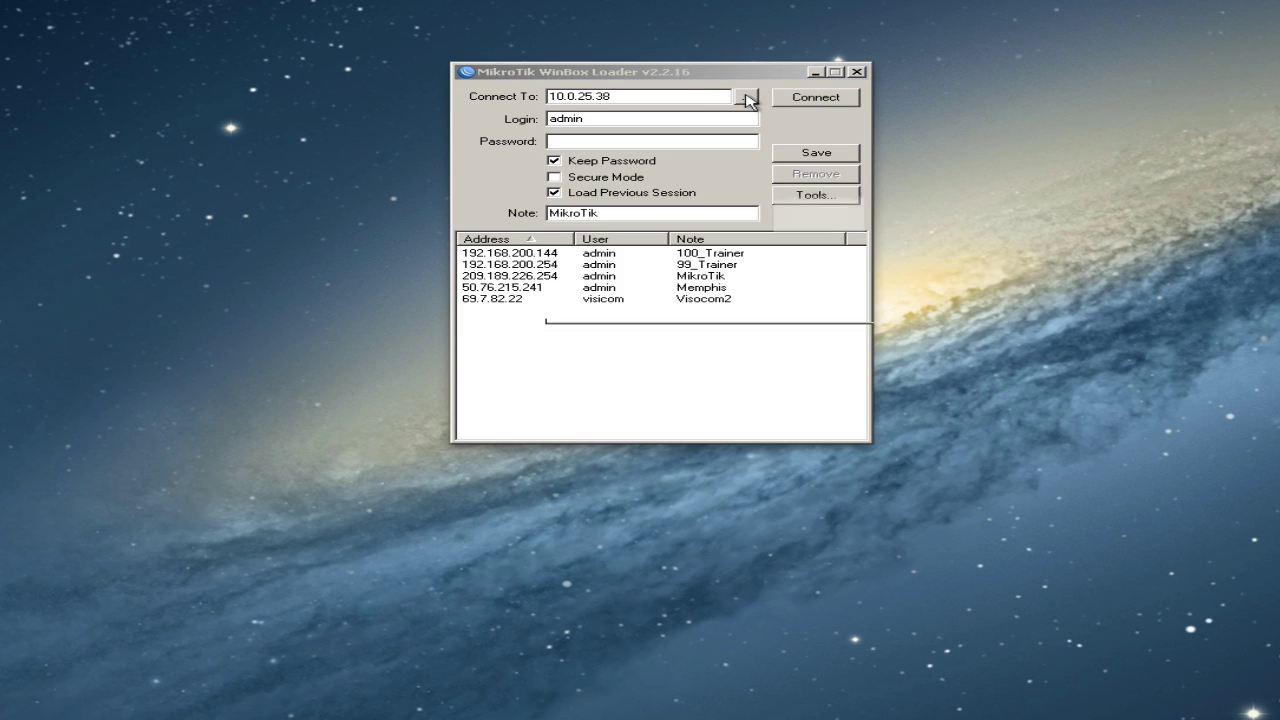
# - Reconnect to the router and start a new rule in IP > Firewall > NAT
pyautogui.click(748, 97)
pyautogui.click(806, 100)
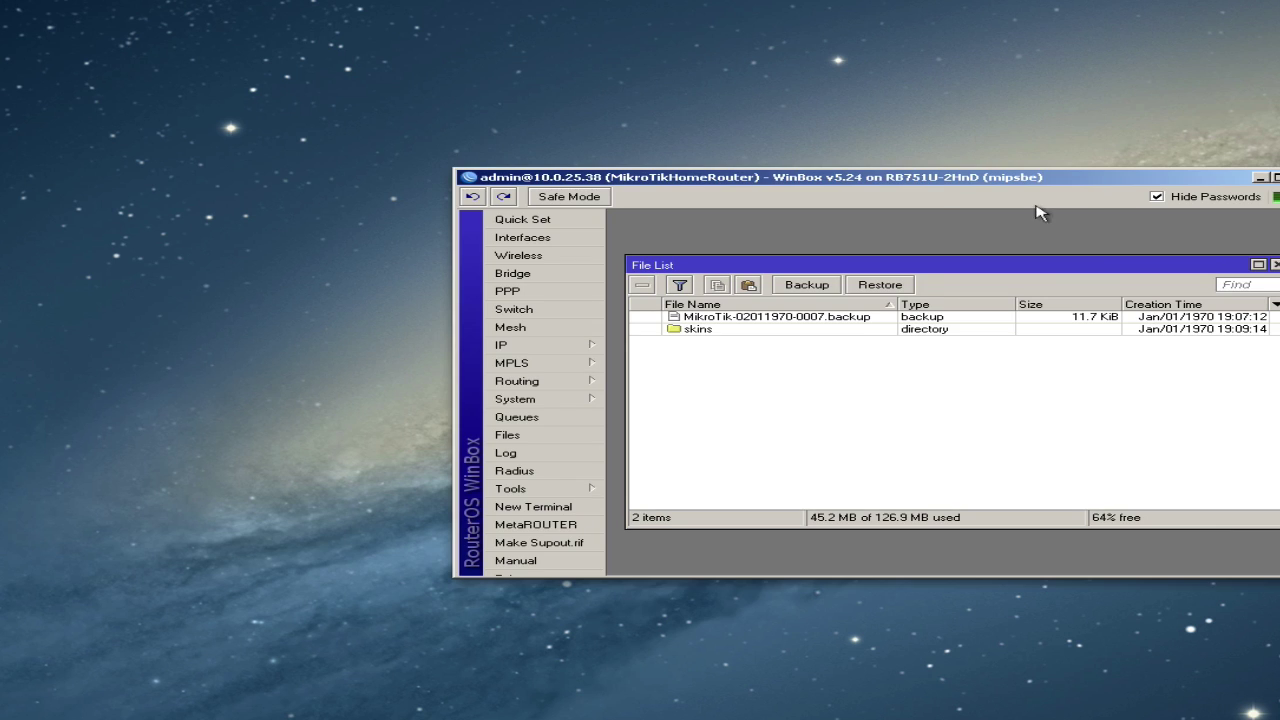
pyautogui.moveTo(891, 171); pyautogui.dragTo(737, 69)
pyautogui.click(1096, 154)
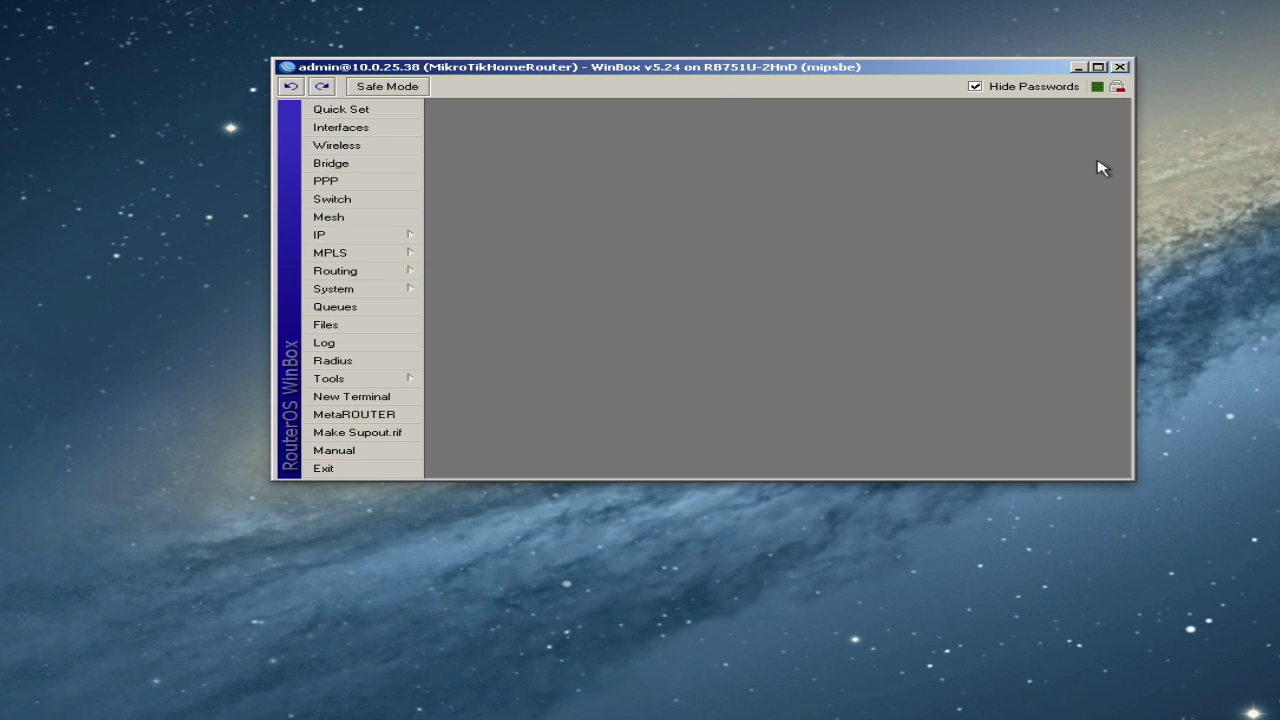
pyautogui.click(391, 243)
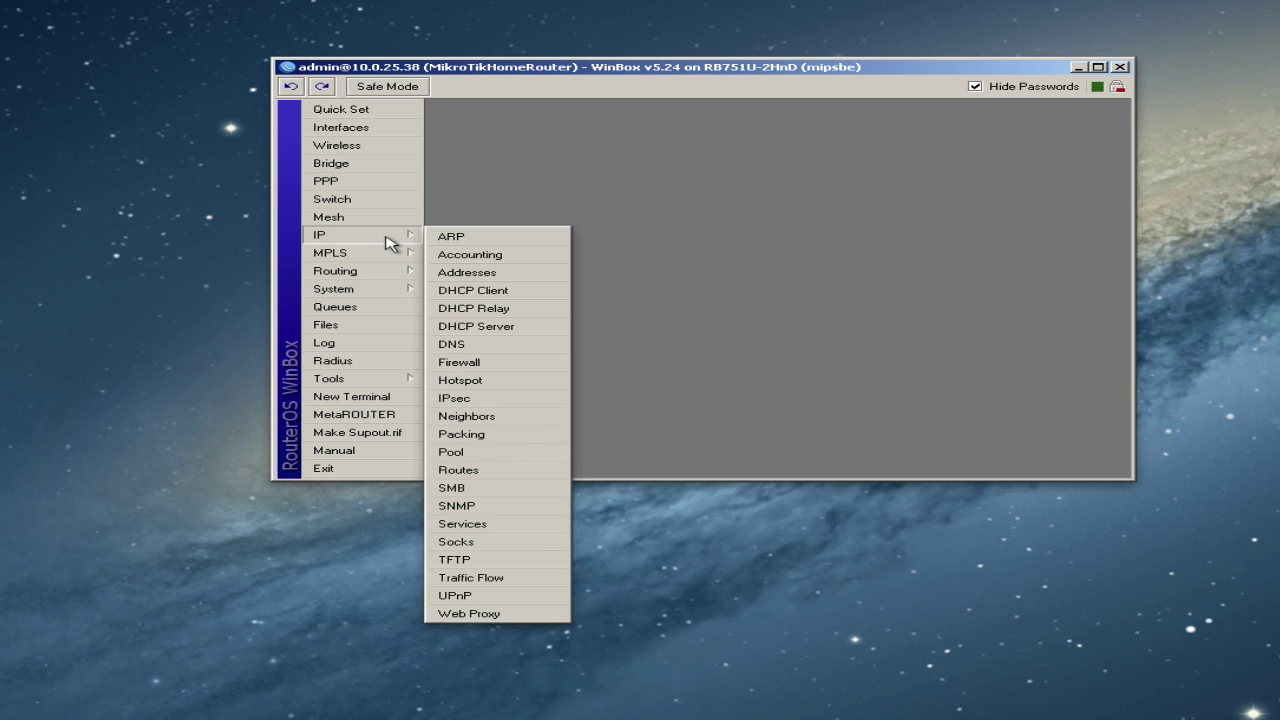
pyautogui.click(468, 364)
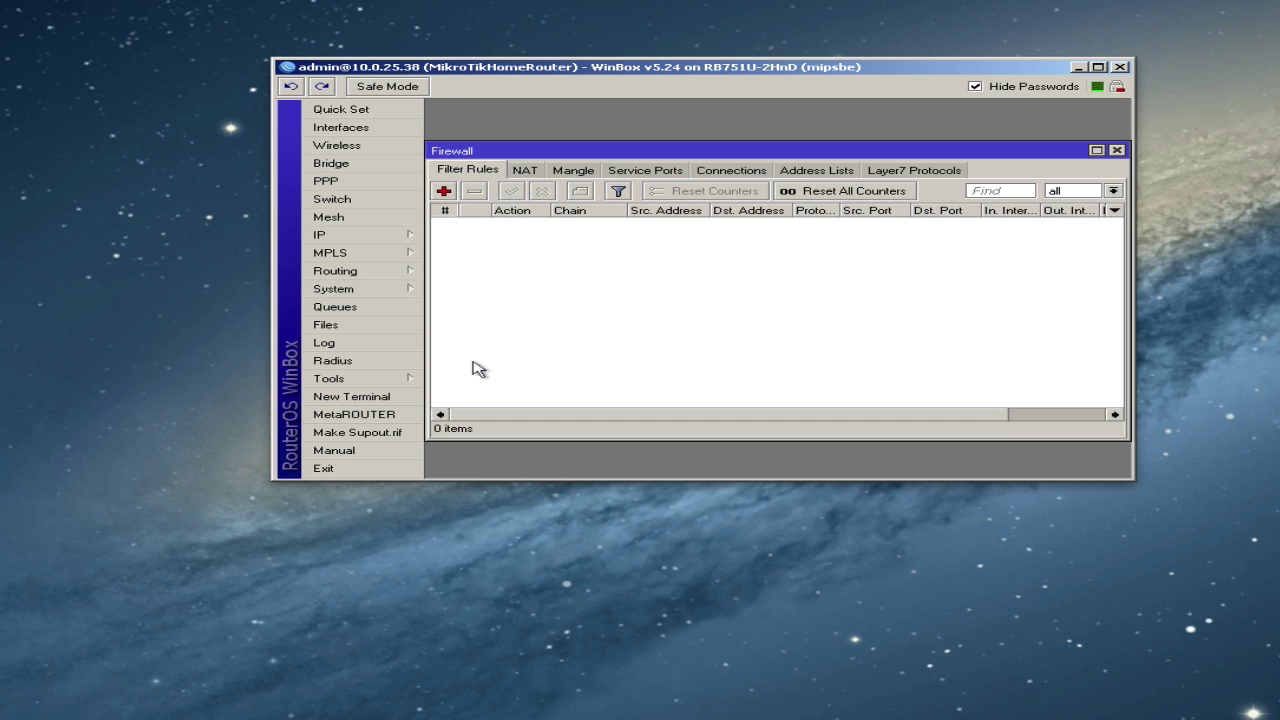
pyautogui.click(524, 172)
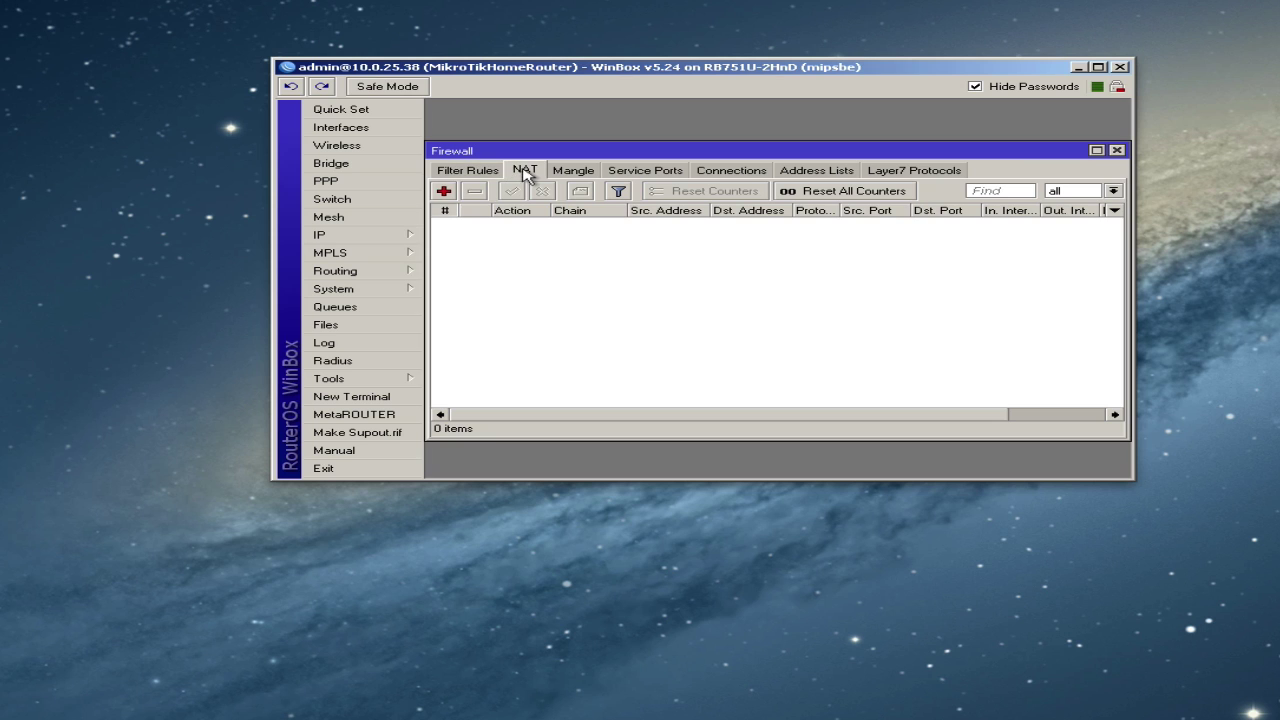
pyautogui.click(443, 191)
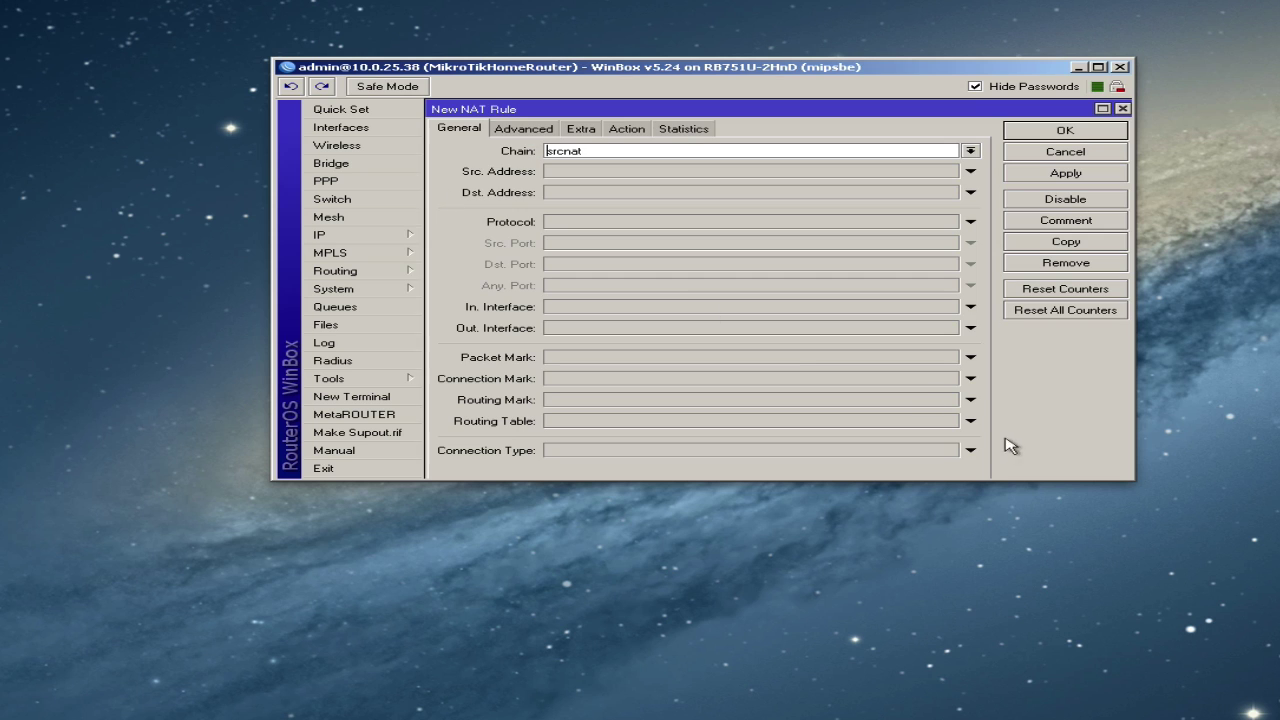
# - Set the NAT rule's out interface to ether1 and action to masquerade, then save it
pyautogui.moveTo(1132, 482); pyautogui.dragTo(1224, 702)
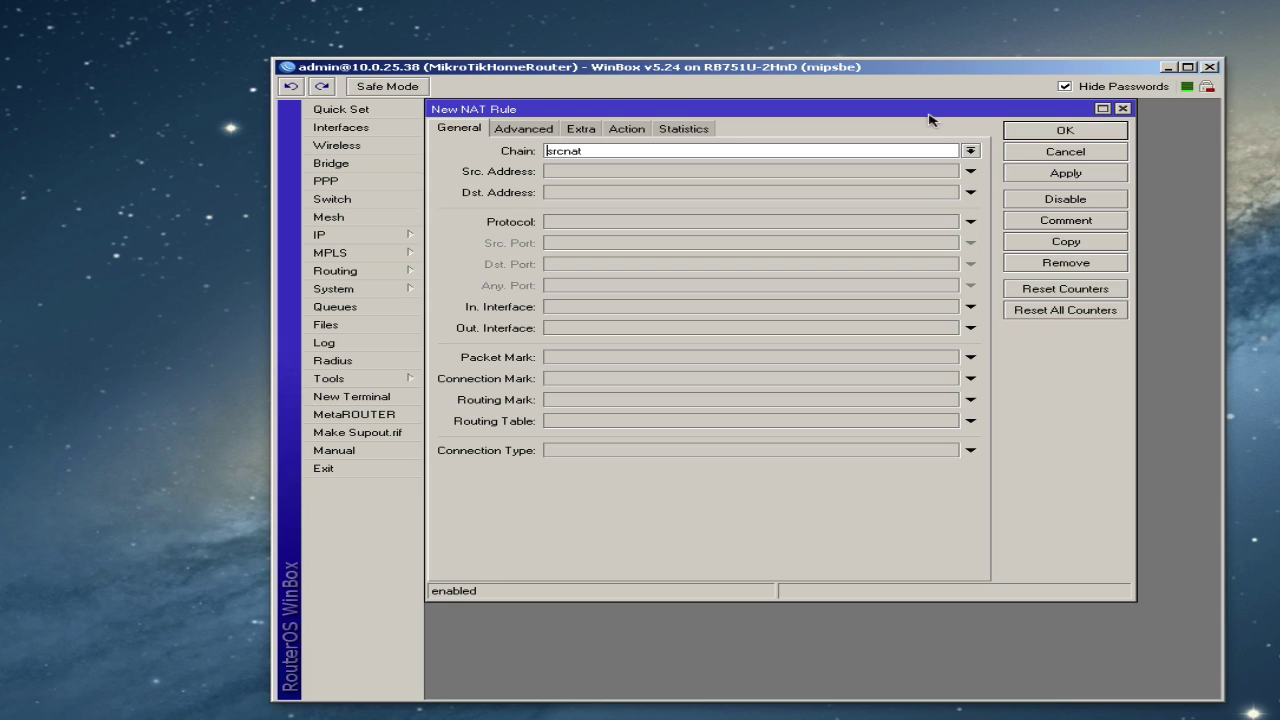
pyautogui.moveTo(918, 108); pyautogui.dragTo(932, 122)
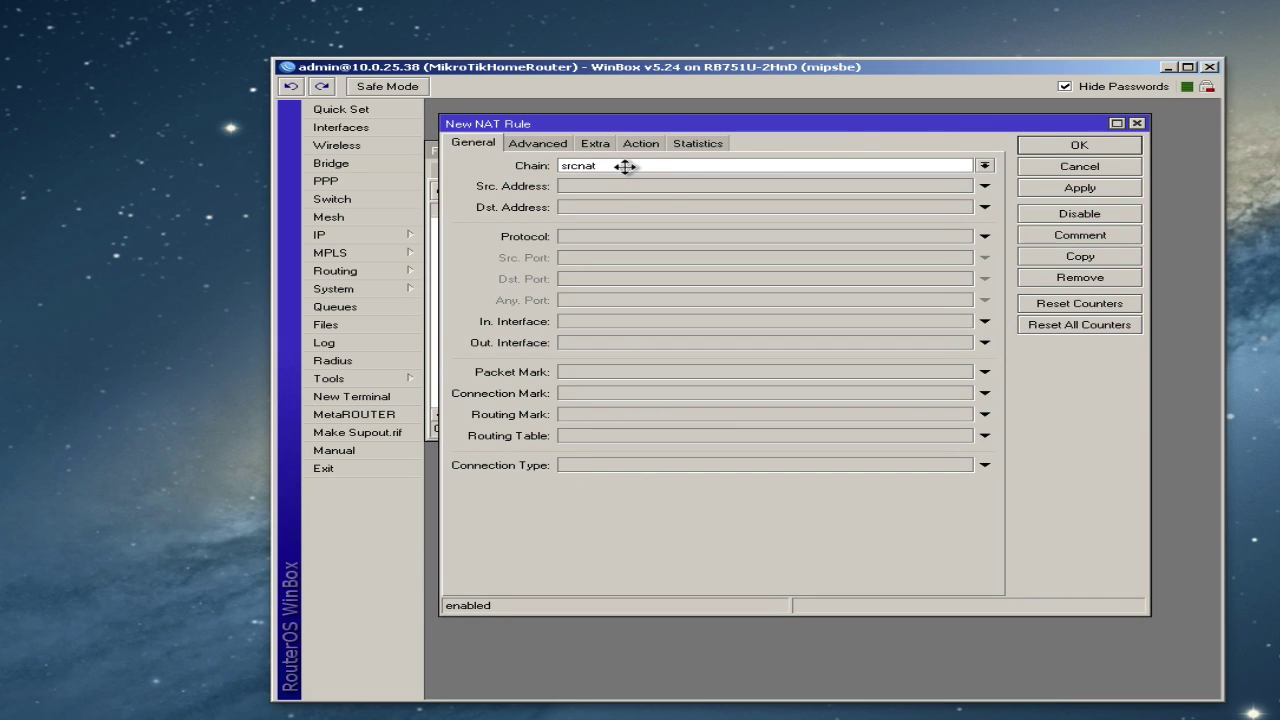
pyautogui.click(605, 342)
pyautogui.click(640, 348)
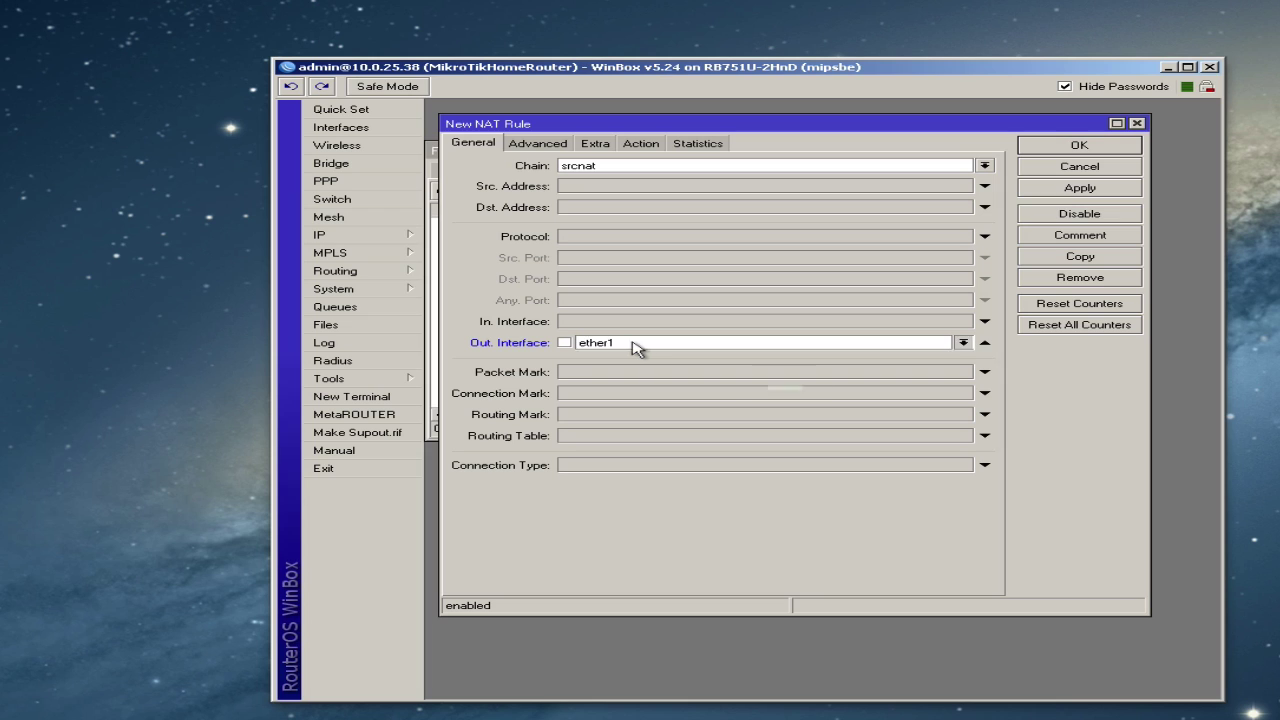
pyautogui.click(636, 352)
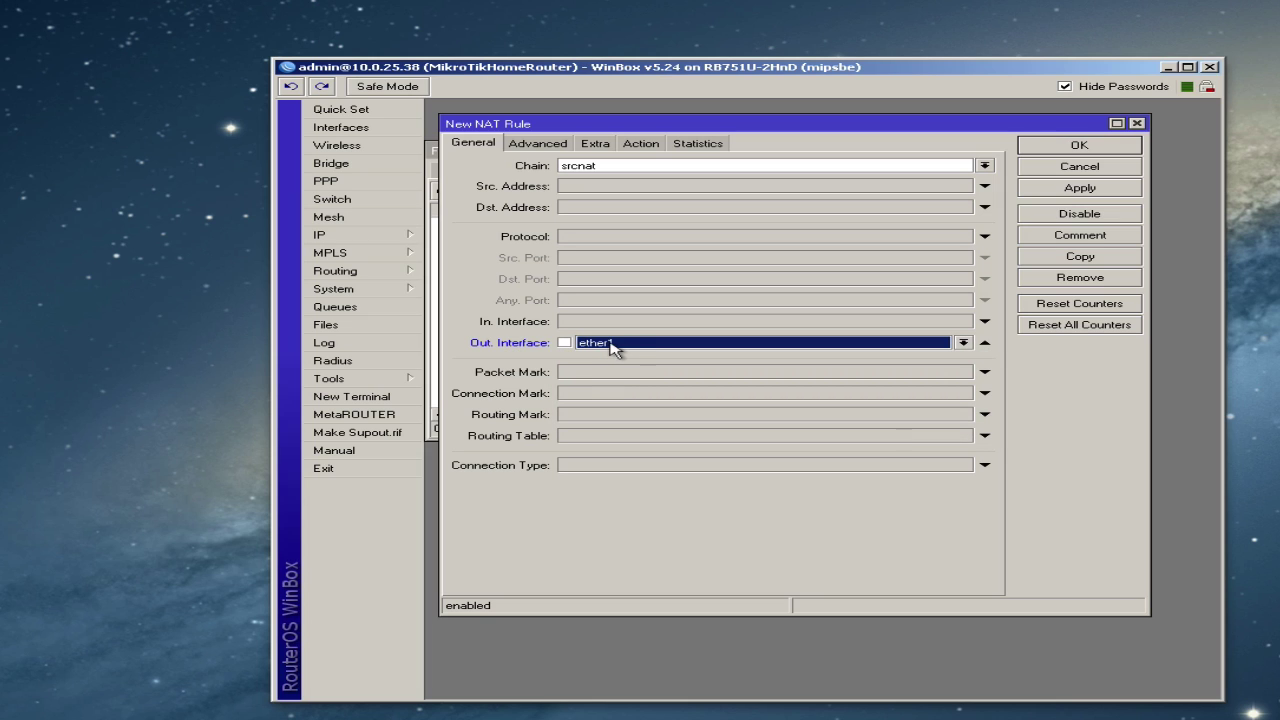
pyautogui.click(641, 143)
pyautogui.click(654, 166)
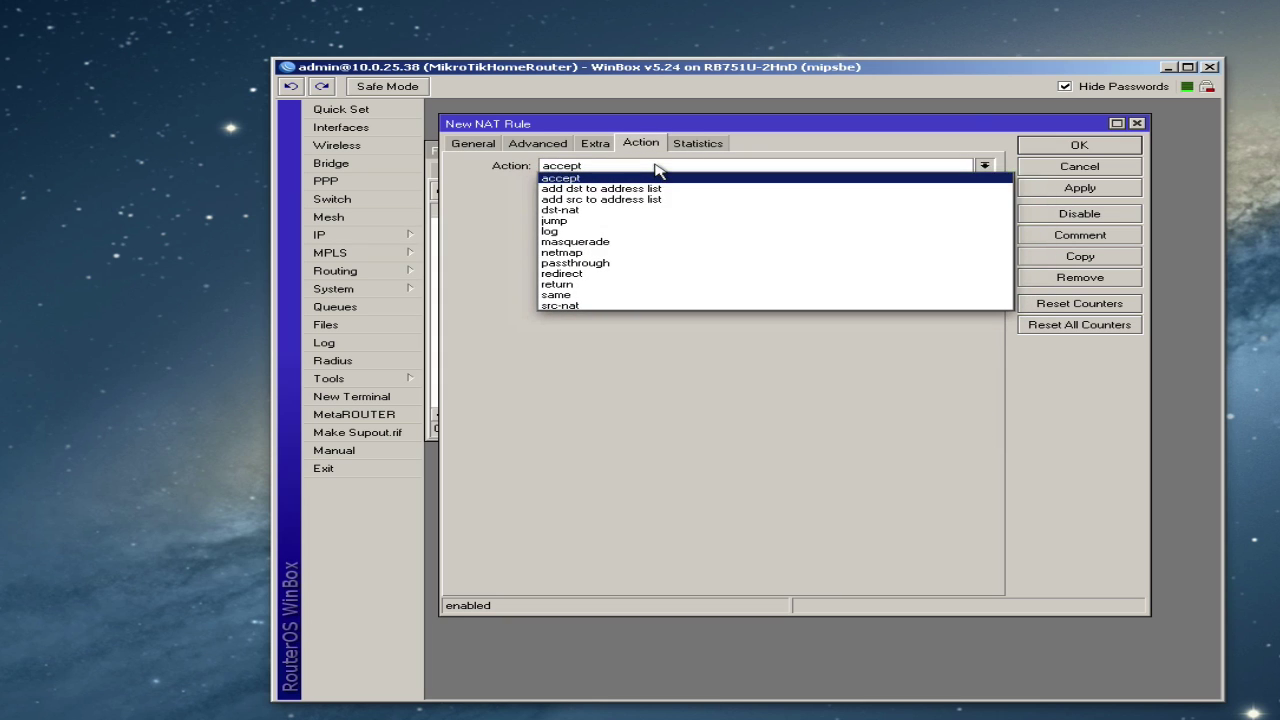
pyautogui.click(609, 242)
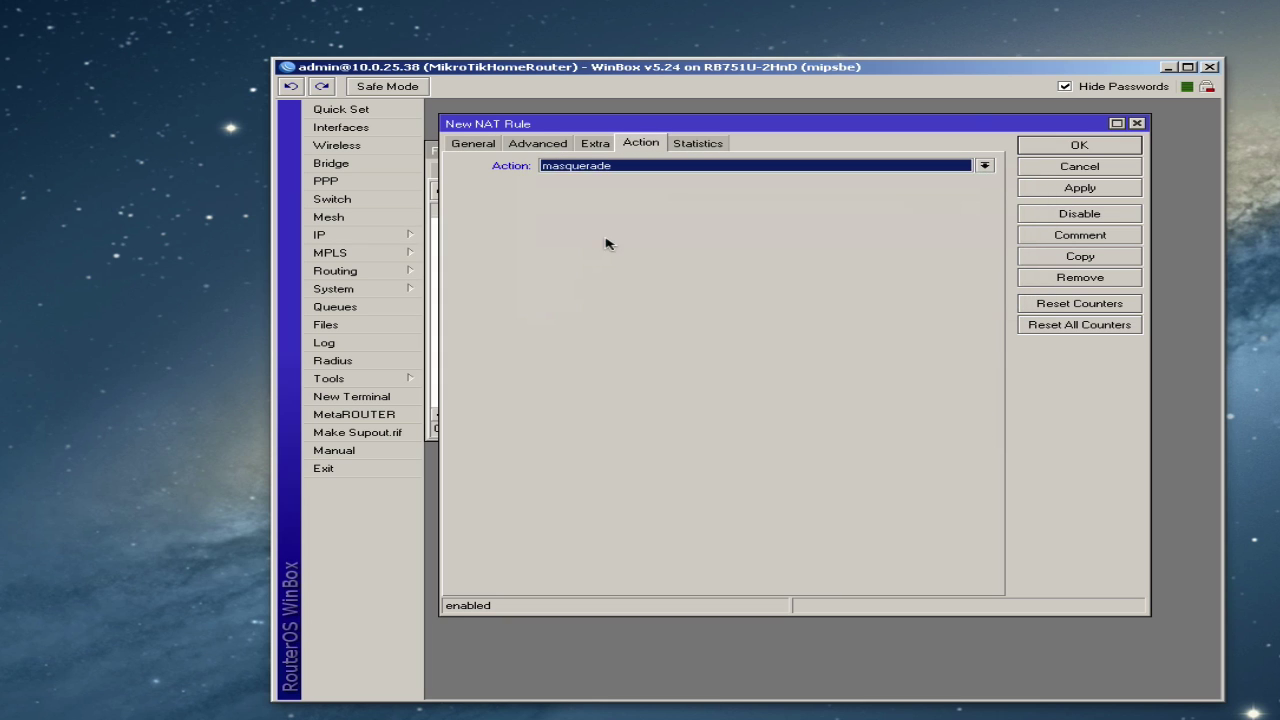
pyautogui.click(1066, 148)
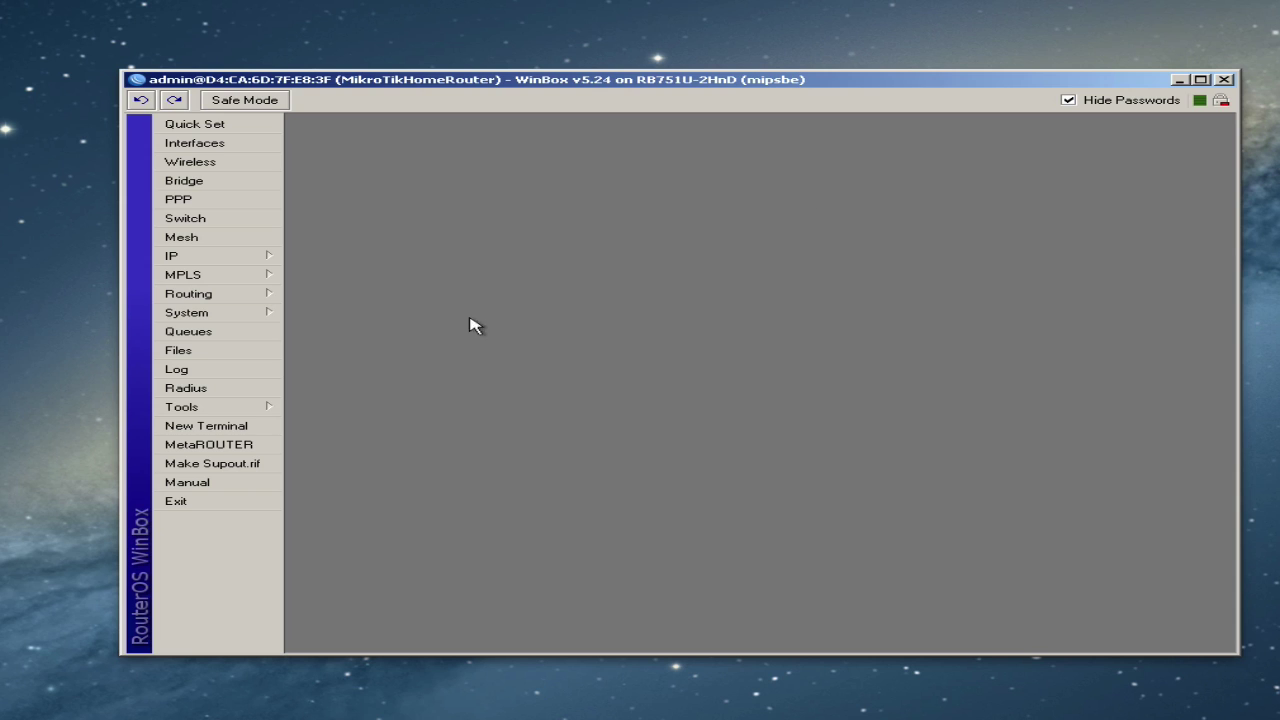
# - Open IP > Firewall on the empty Filter Rules list and start a new rule
pyautogui.click(250, 260)
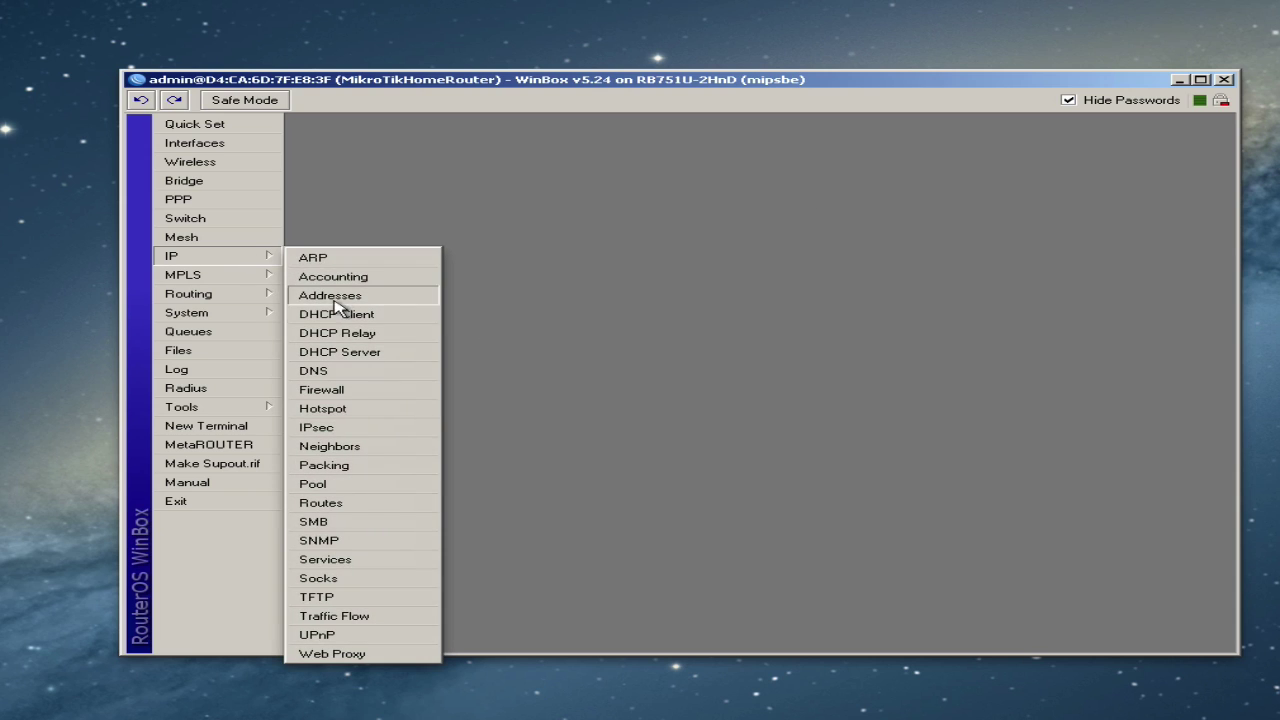
pyautogui.click(328, 389)
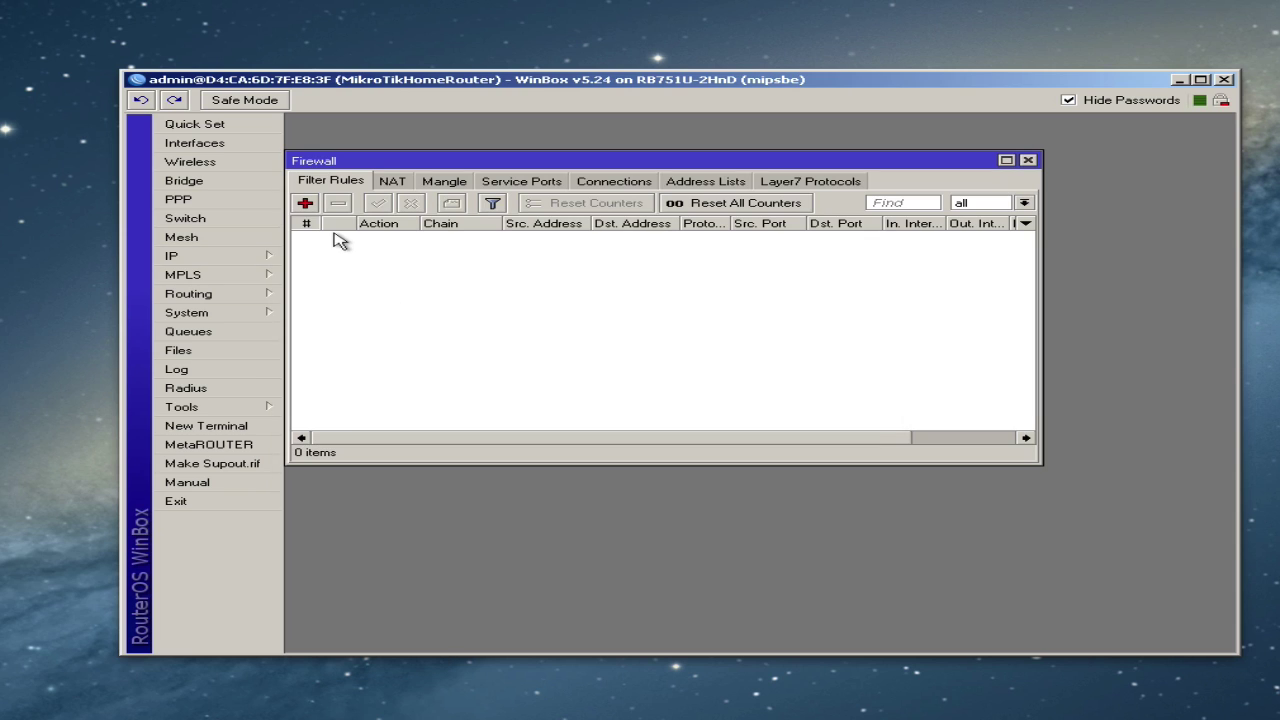
pyautogui.click(305, 204)
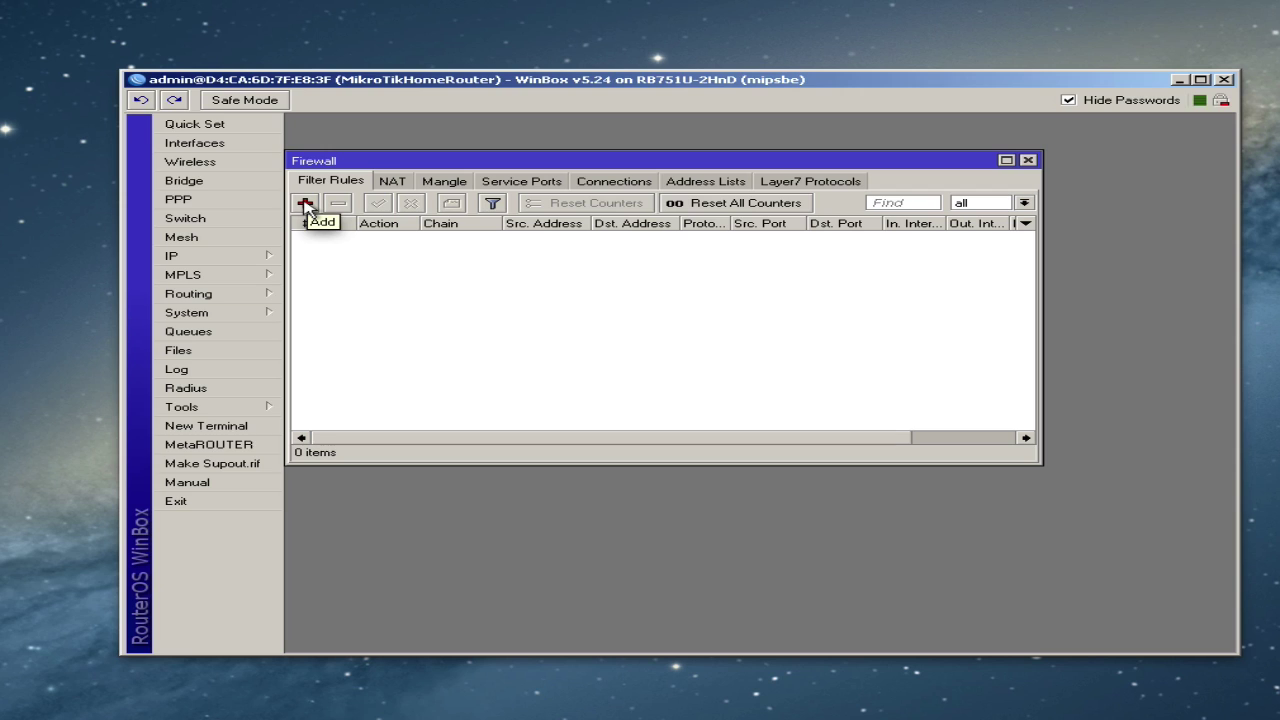
# - Add an address list entry named OurLocalLAN with address 192.168.1.0/24
pyautogui.click(305, 204)
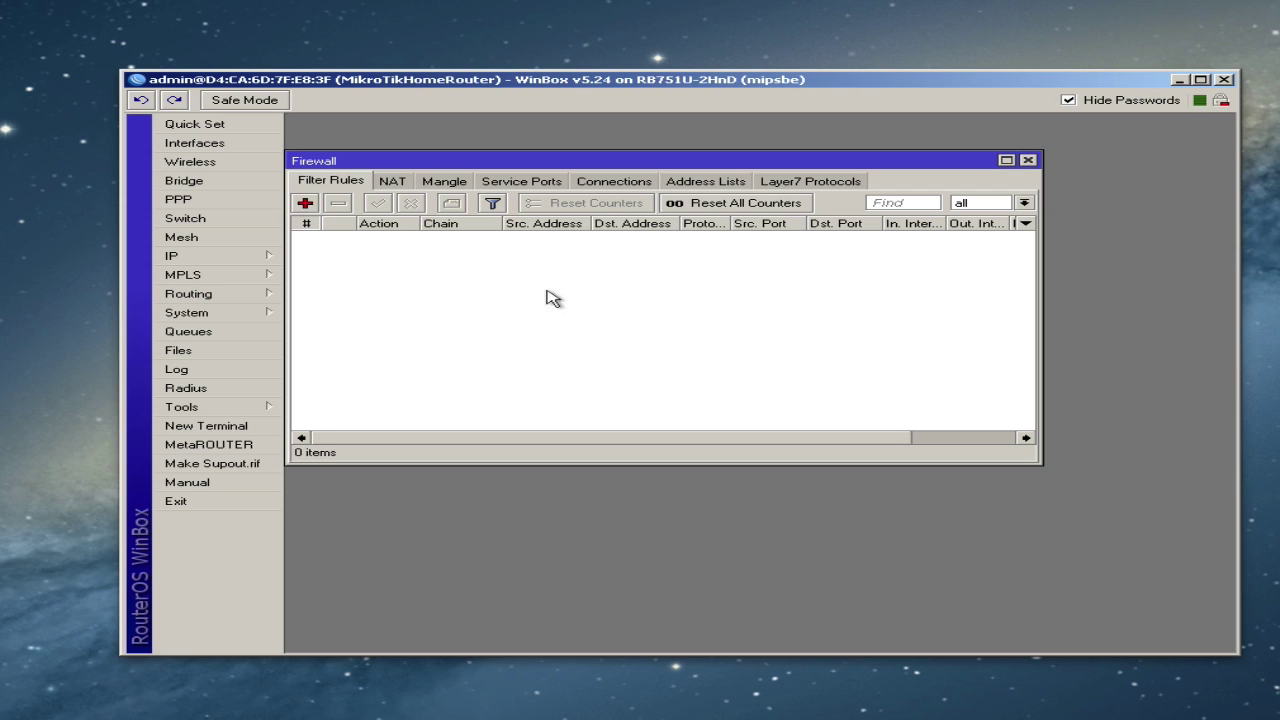
pyautogui.click(193, 257)
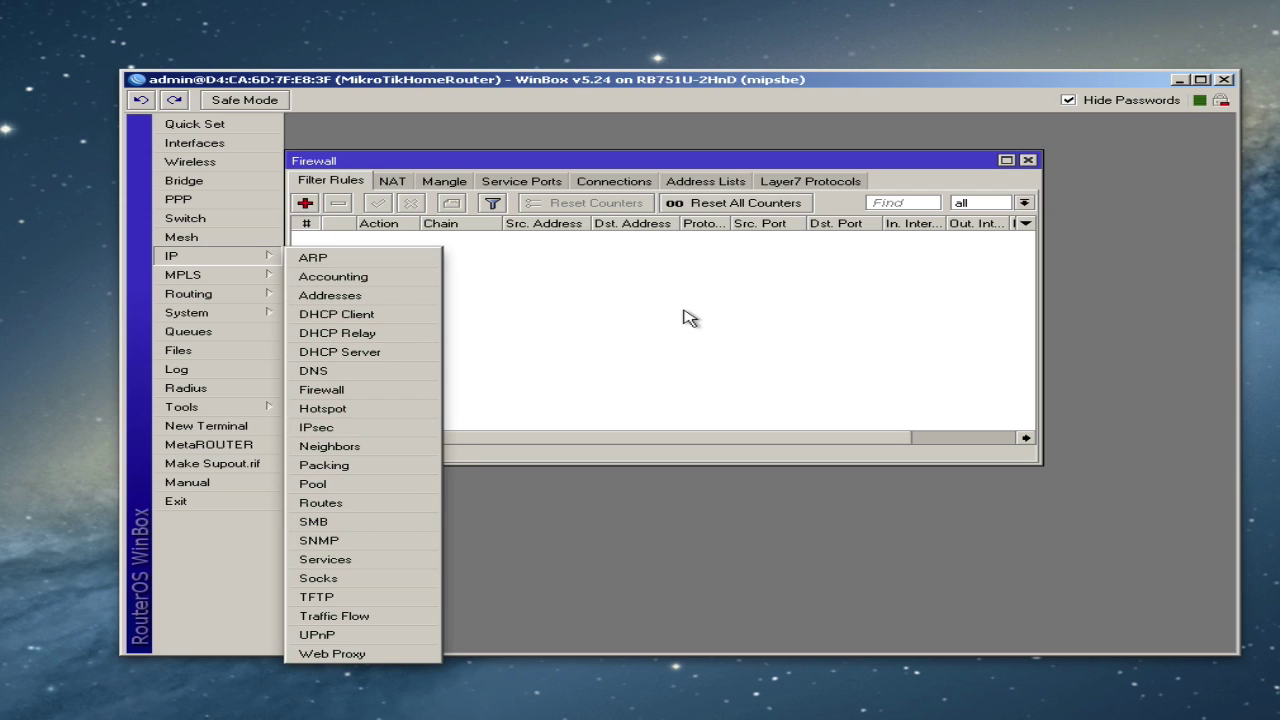
pyautogui.click(744, 236)
pyautogui.click(705, 184)
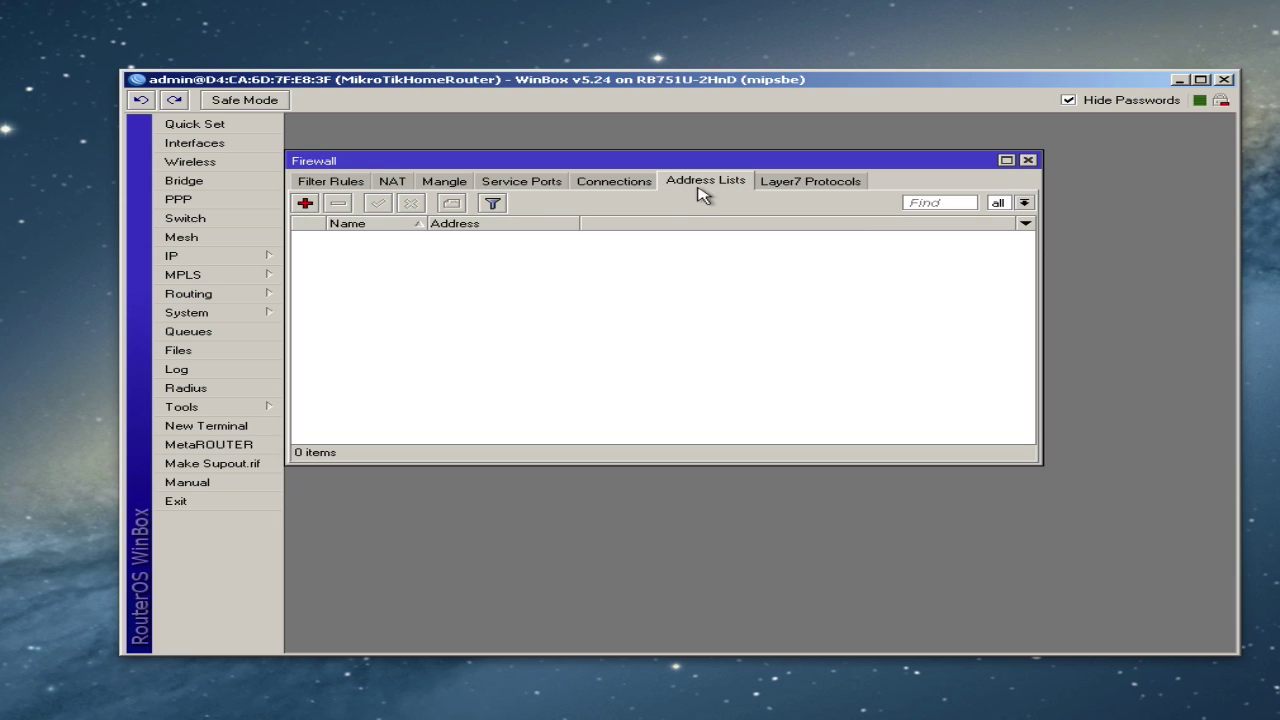
pyautogui.click(305, 204)
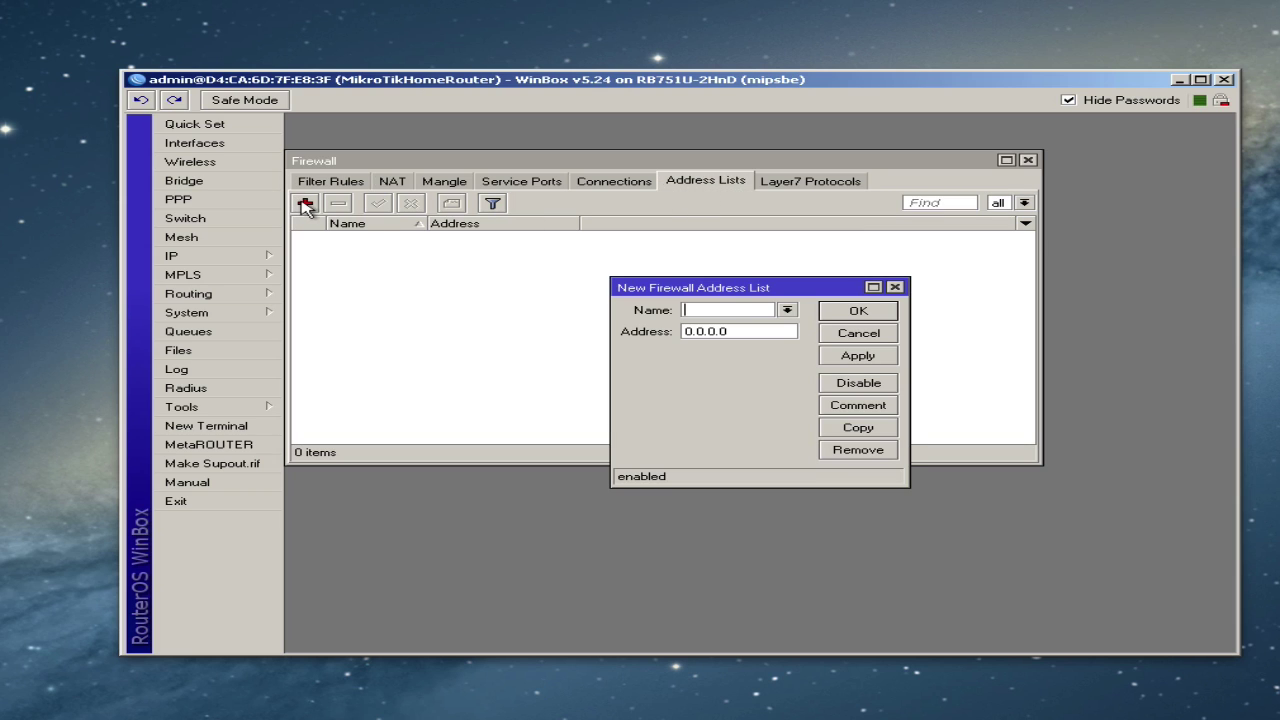
pyautogui.moveTo(679, 277); pyautogui.dragTo(484, 254)
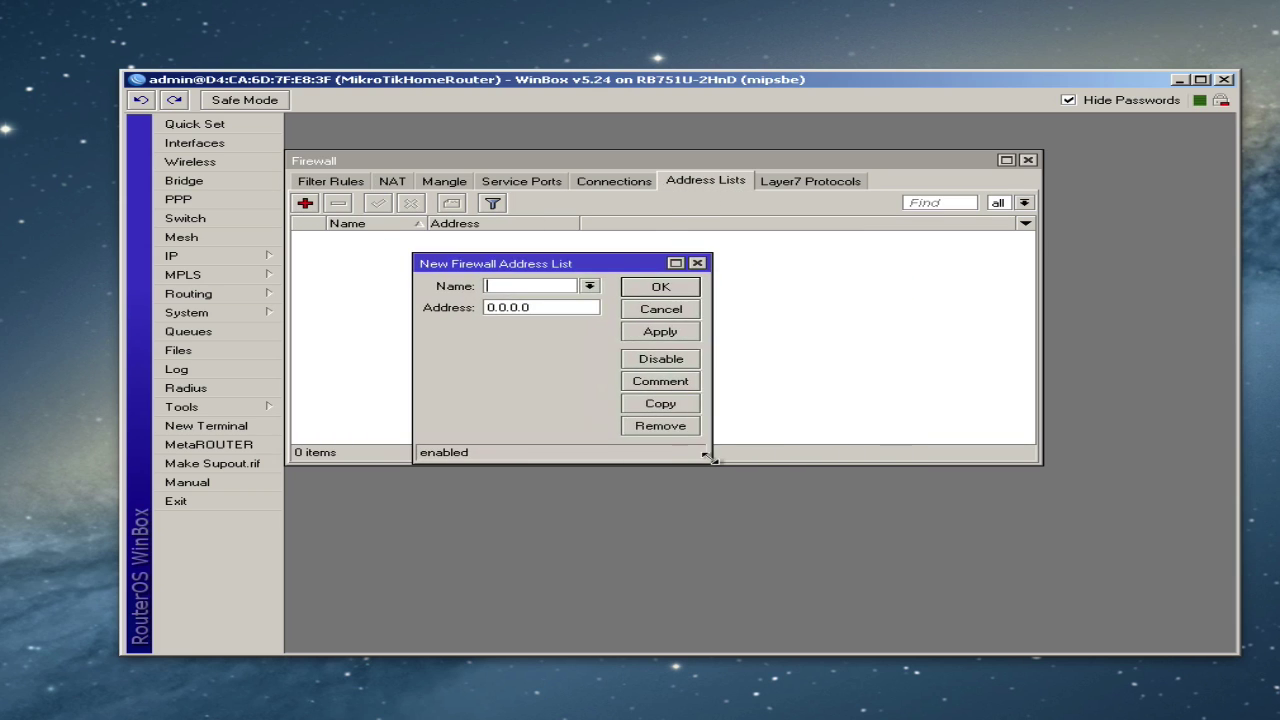
pyautogui.moveTo(712, 457); pyautogui.dragTo(947, 519)
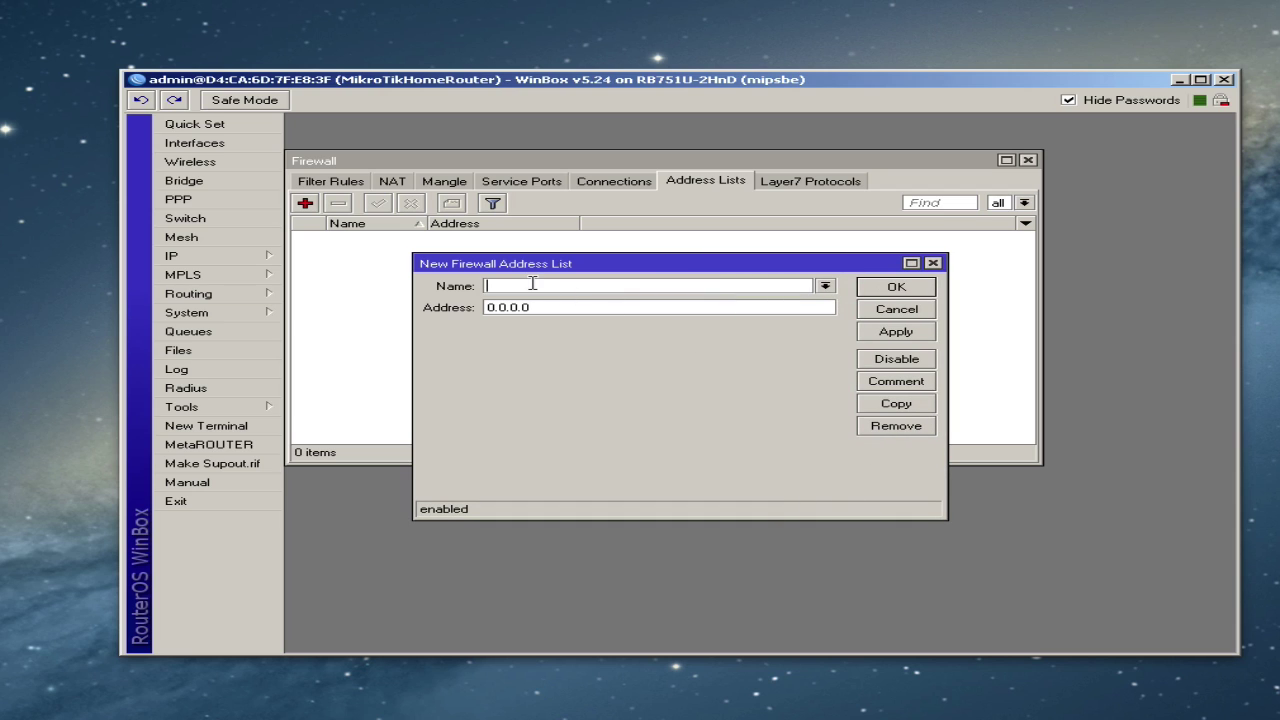
pyautogui.write('OurLocalLAN')
pyautogui.click(587, 306)
pyautogui.write('192.168.1.0/24')
pyautogui.click(896, 287)
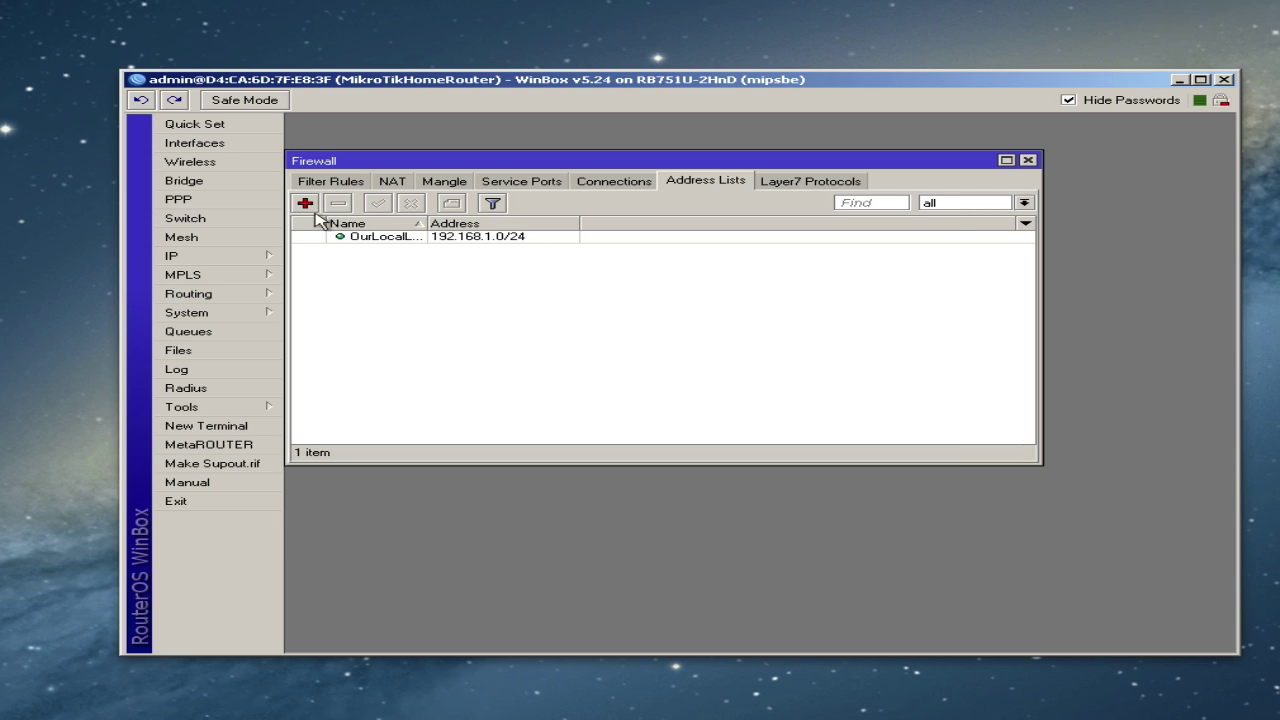
# - Add a second OurLocalLAN entry for 10.0.25.0/24
pyautogui.click(305, 203)
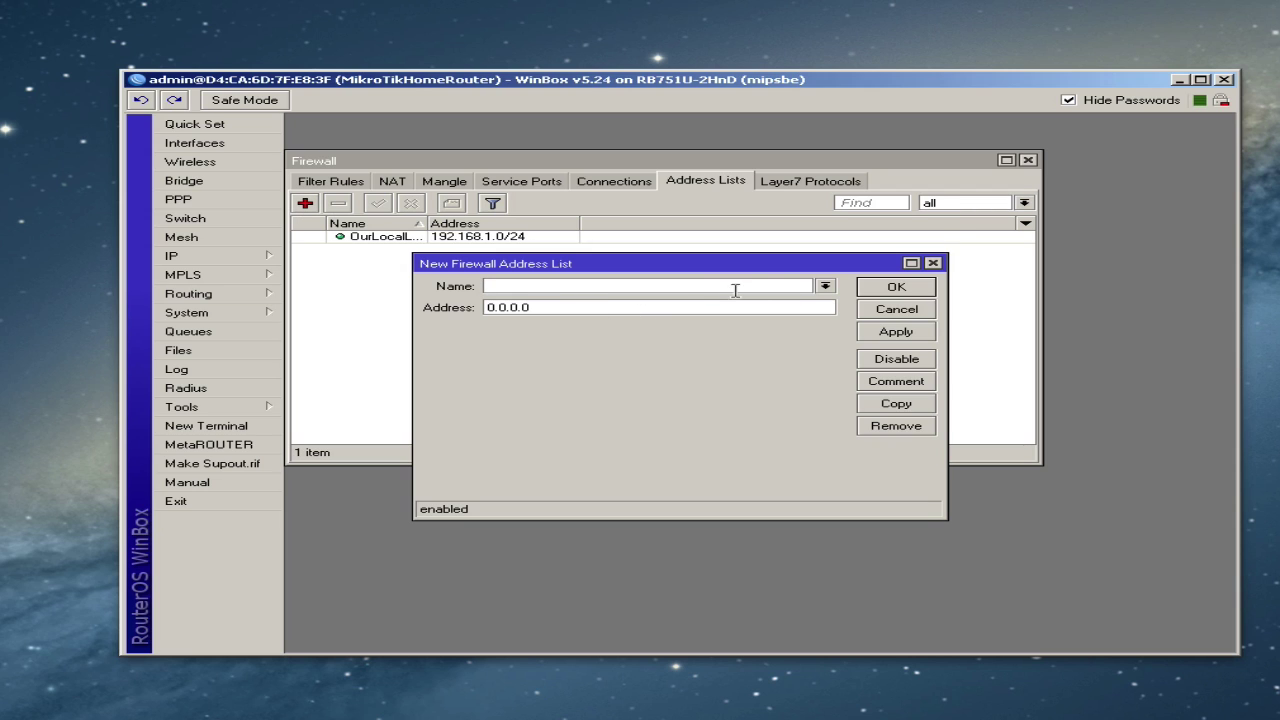
pyautogui.click(826, 287)
pyautogui.click(766, 297)
pyautogui.click(679, 307)
pyautogui.doubleClick(676, 304)
pyautogui.write('1')
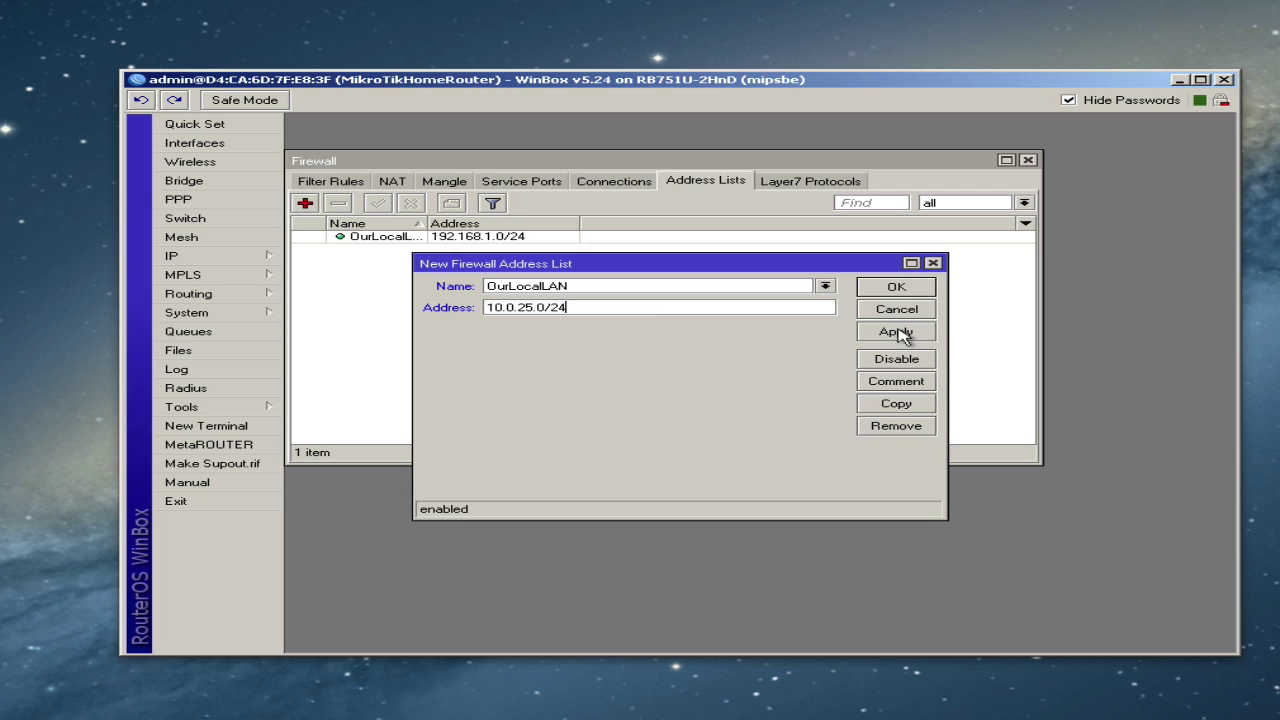
pyautogui.click(891, 288)
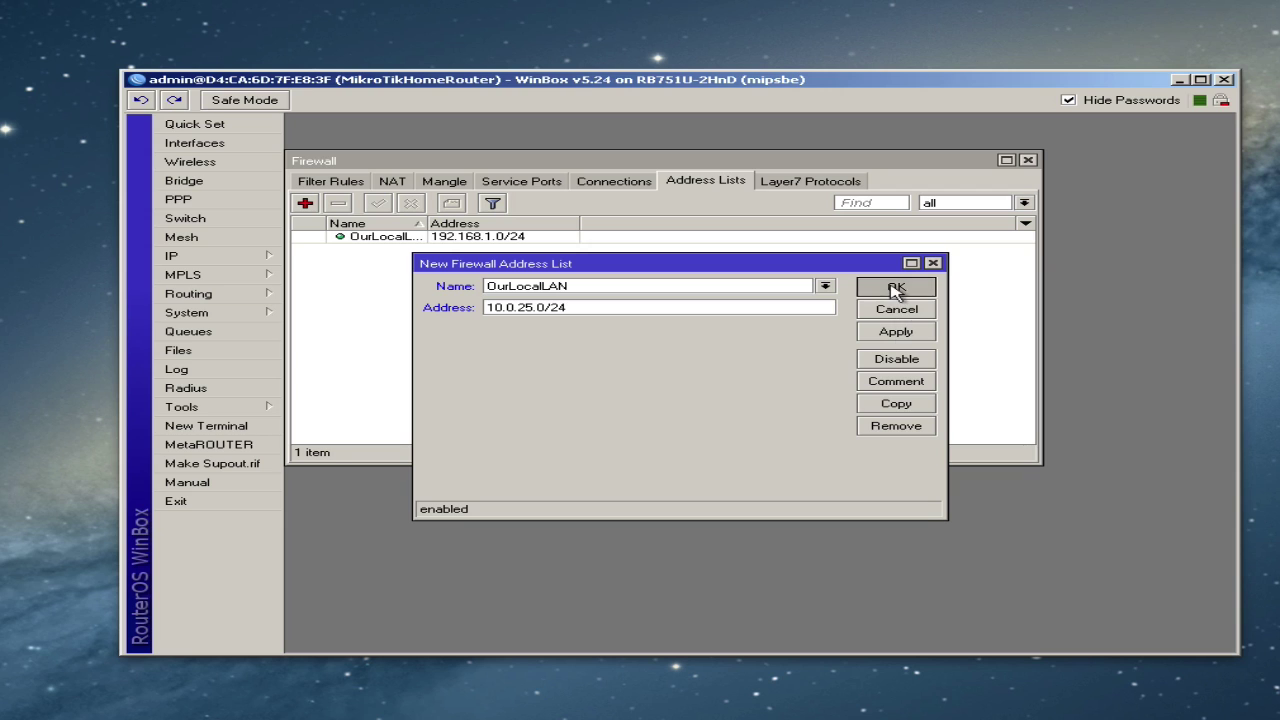
# - Widen the Name column to check both entries, then return to Filter Rules
pyautogui.click(495, 238)
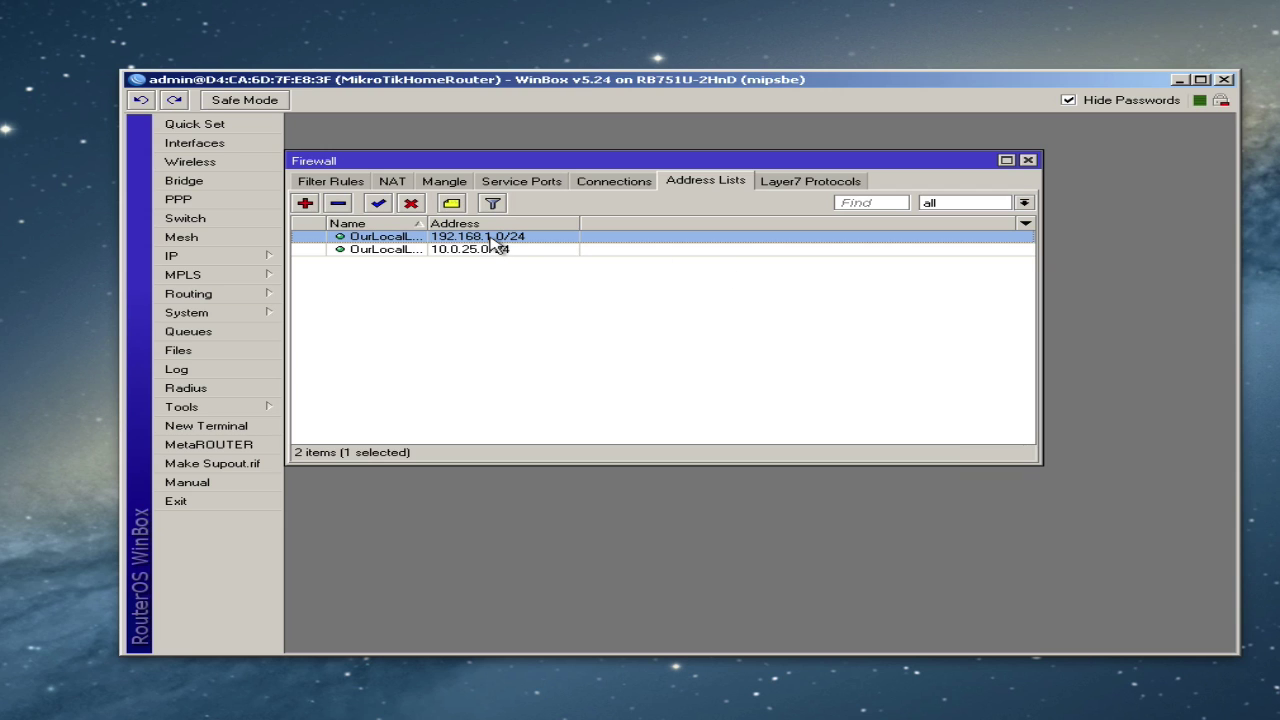
pyautogui.moveTo(432, 222); pyautogui.dragTo(524, 222)
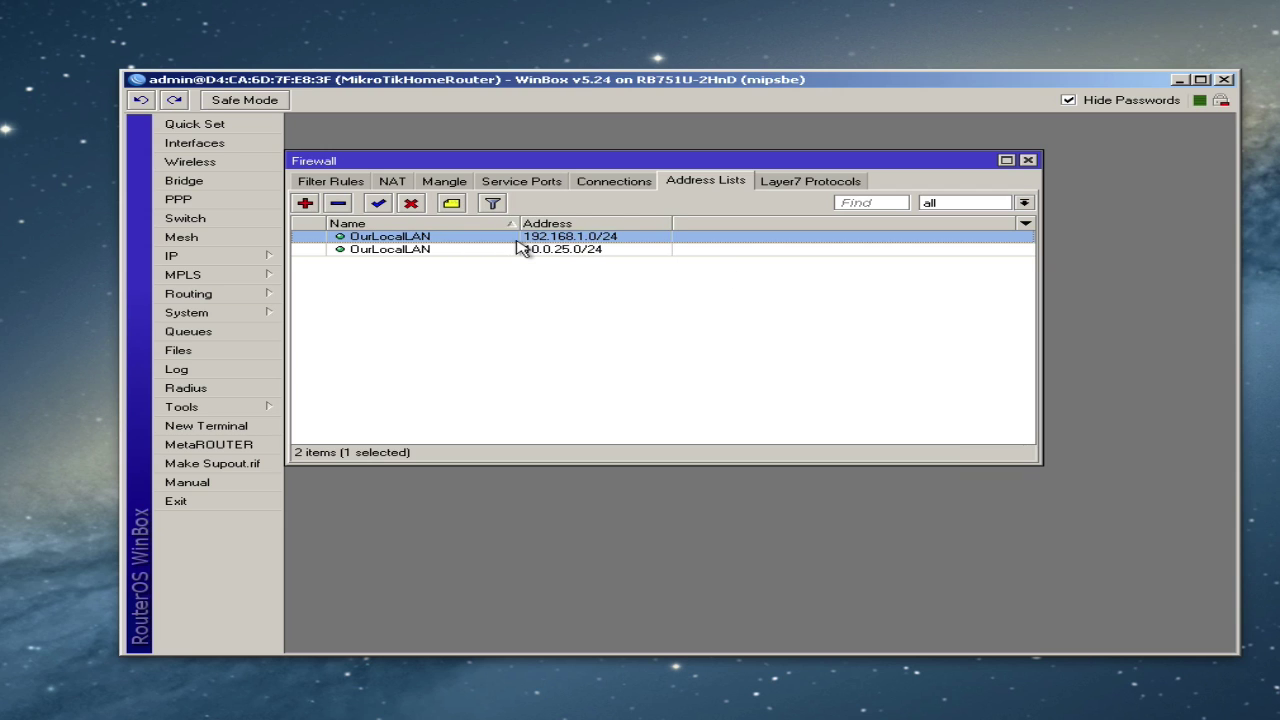
pyautogui.click(517, 250)
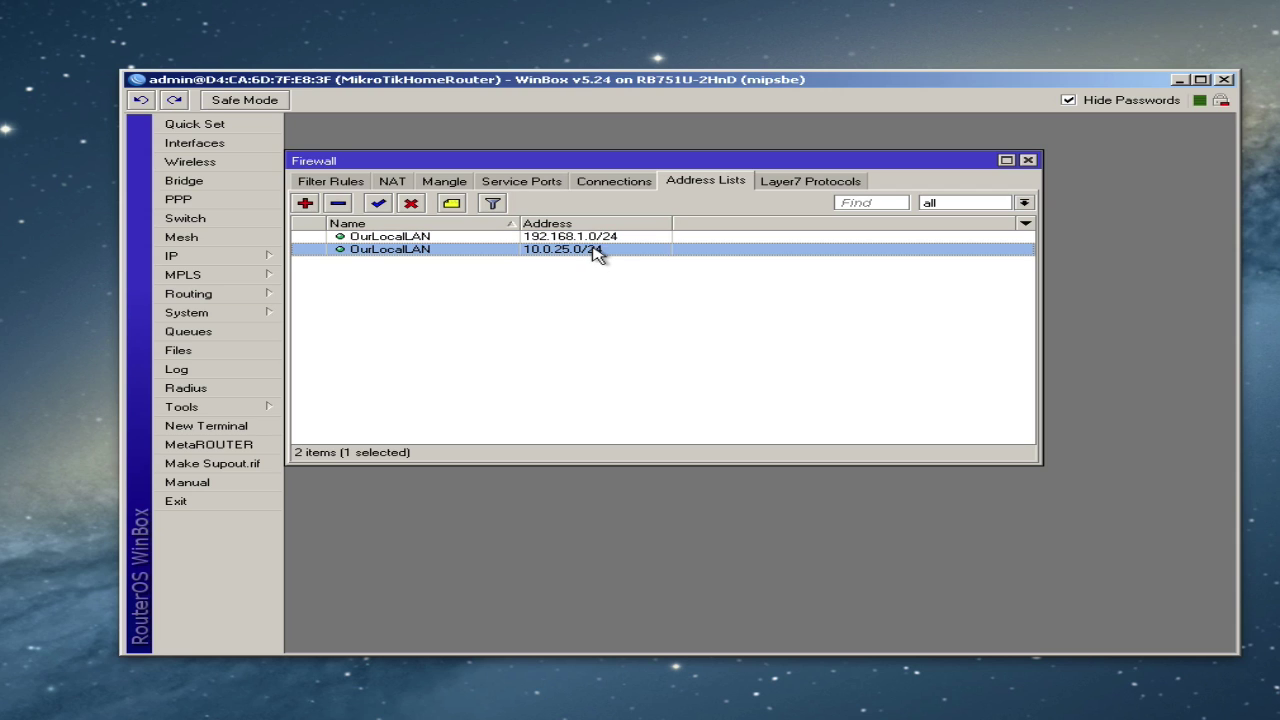
pyautogui.click(731, 312)
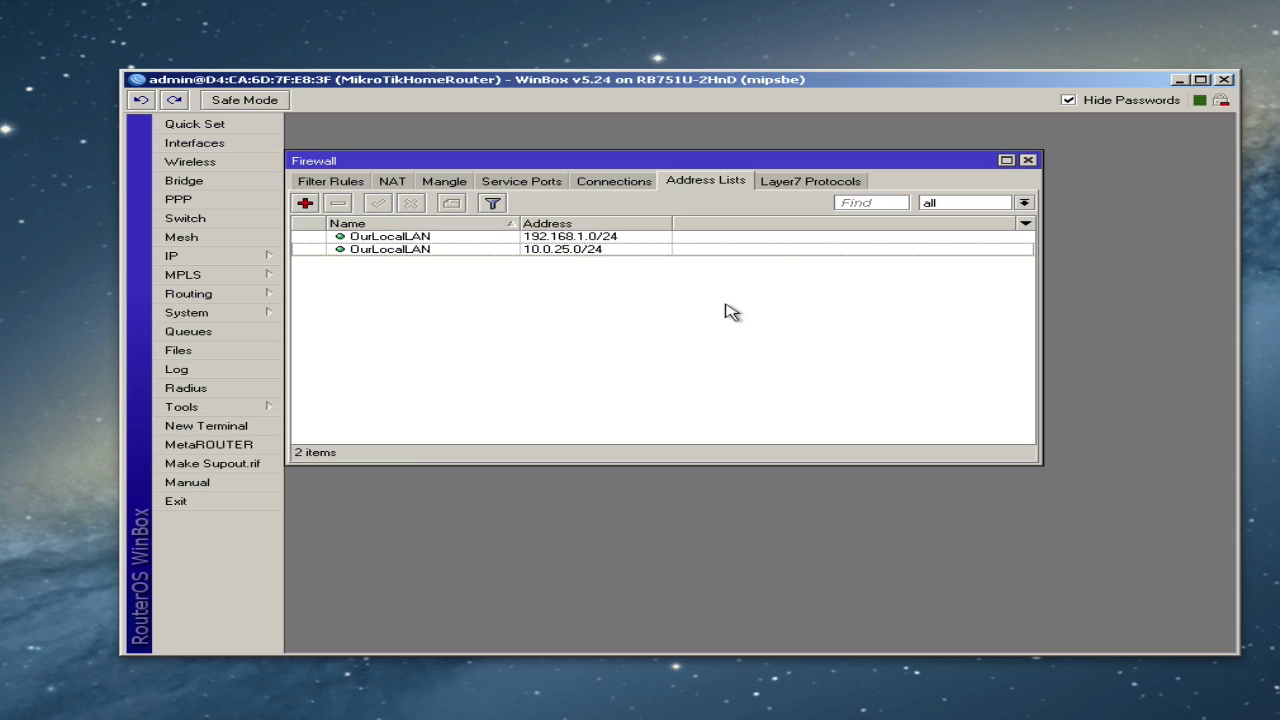
pyautogui.click(334, 184)
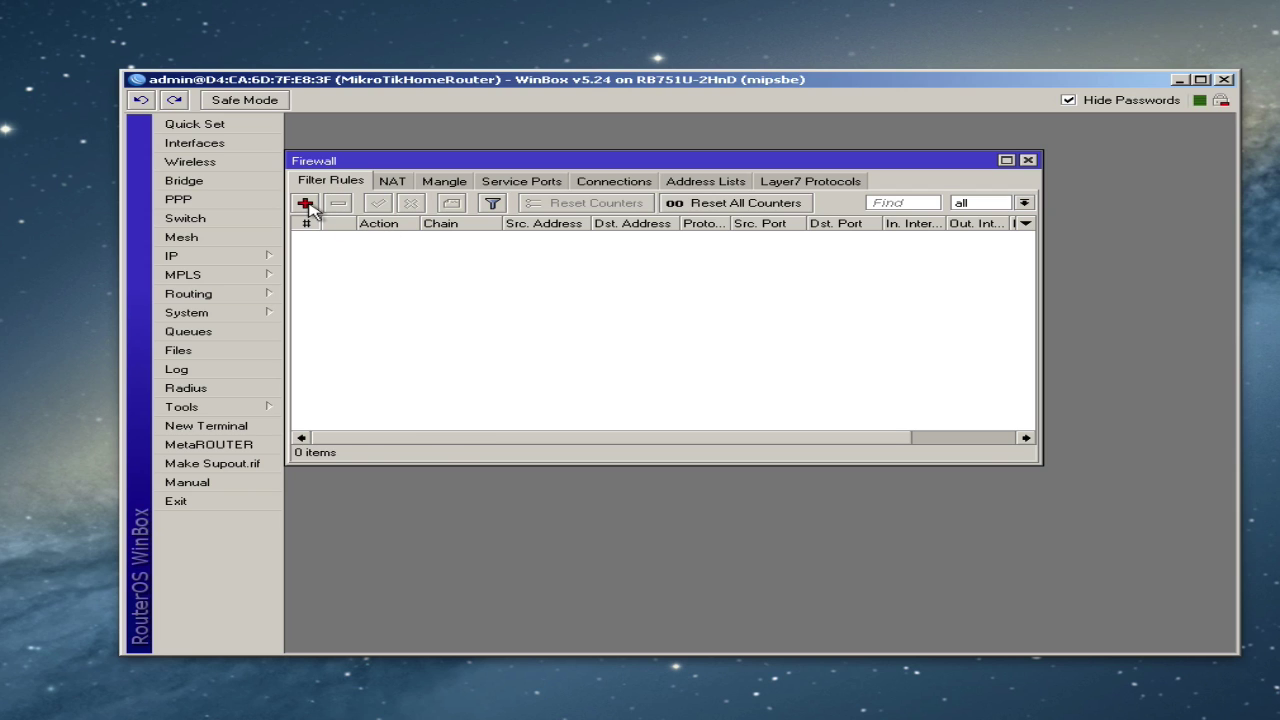
# - Create an input-chain accept rule matching Src. Address List OurLocalLAN and apply it
pyautogui.click(306, 204)
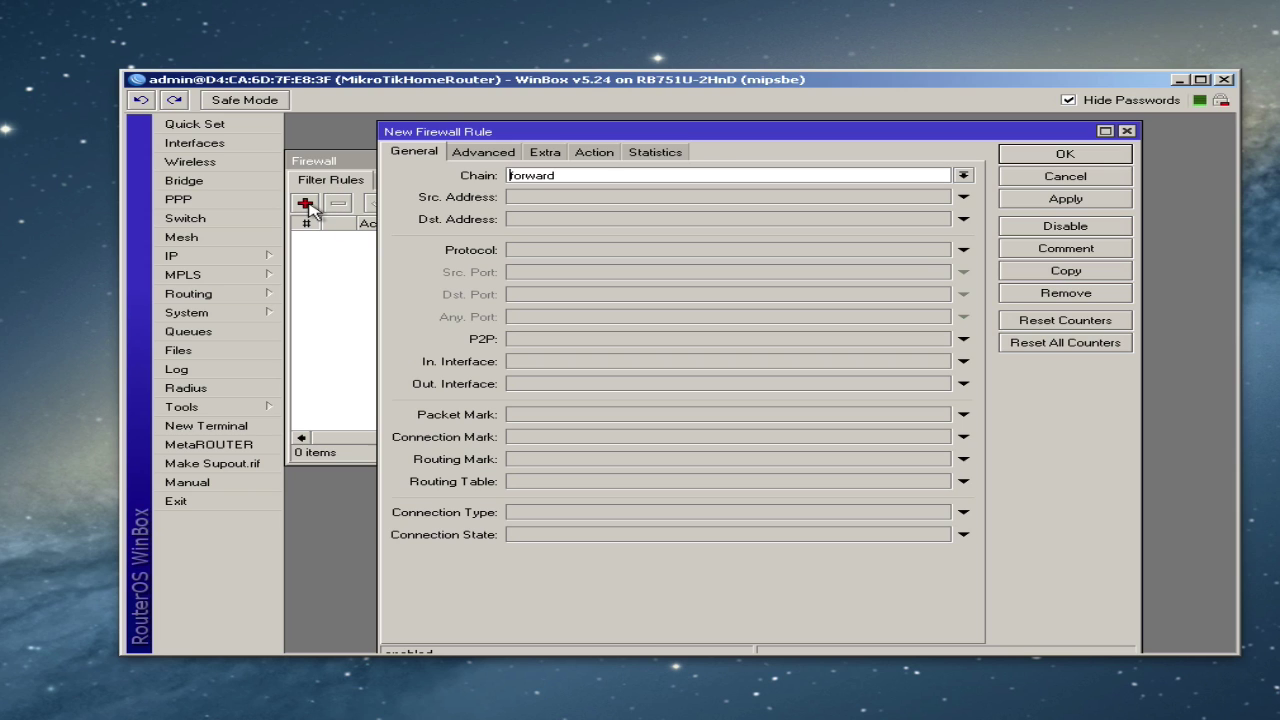
pyautogui.click(963, 175)
pyautogui.click(876, 198)
pyautogui.click(484, 152)
pyautogui.click(598, 180)
pyautogui.click(940, 176)
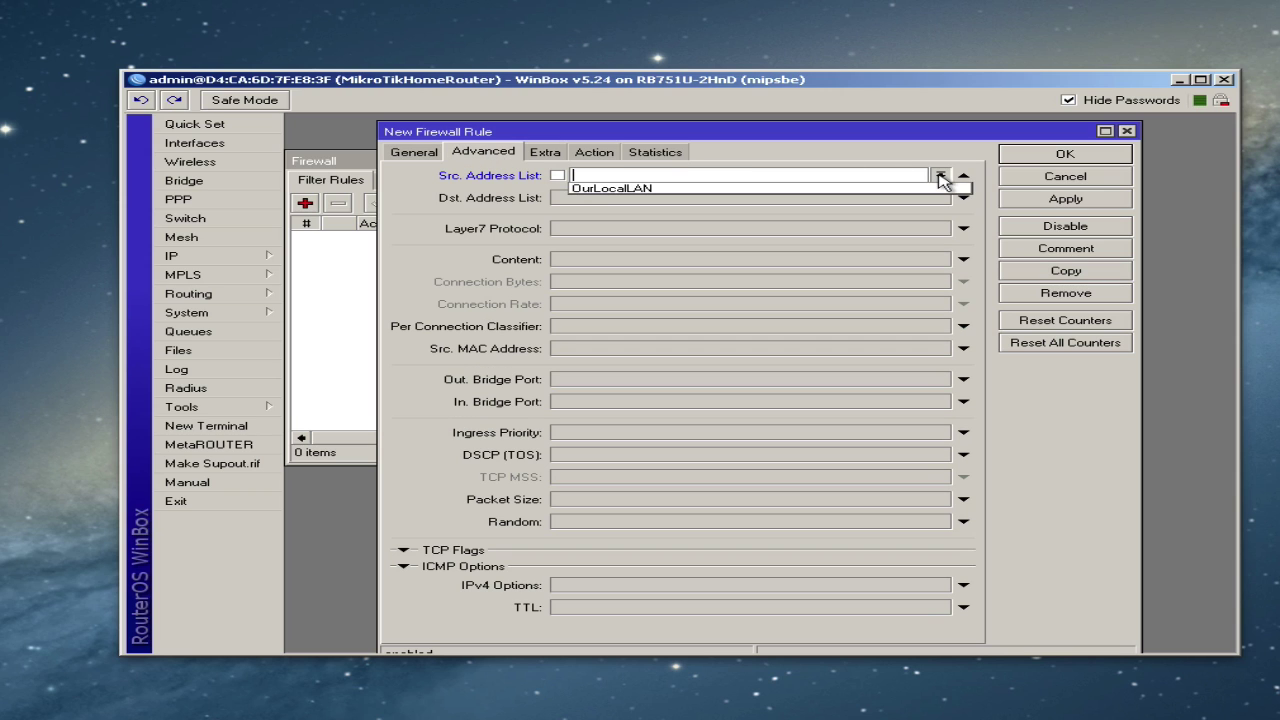
pyautogui.click(763, 177)
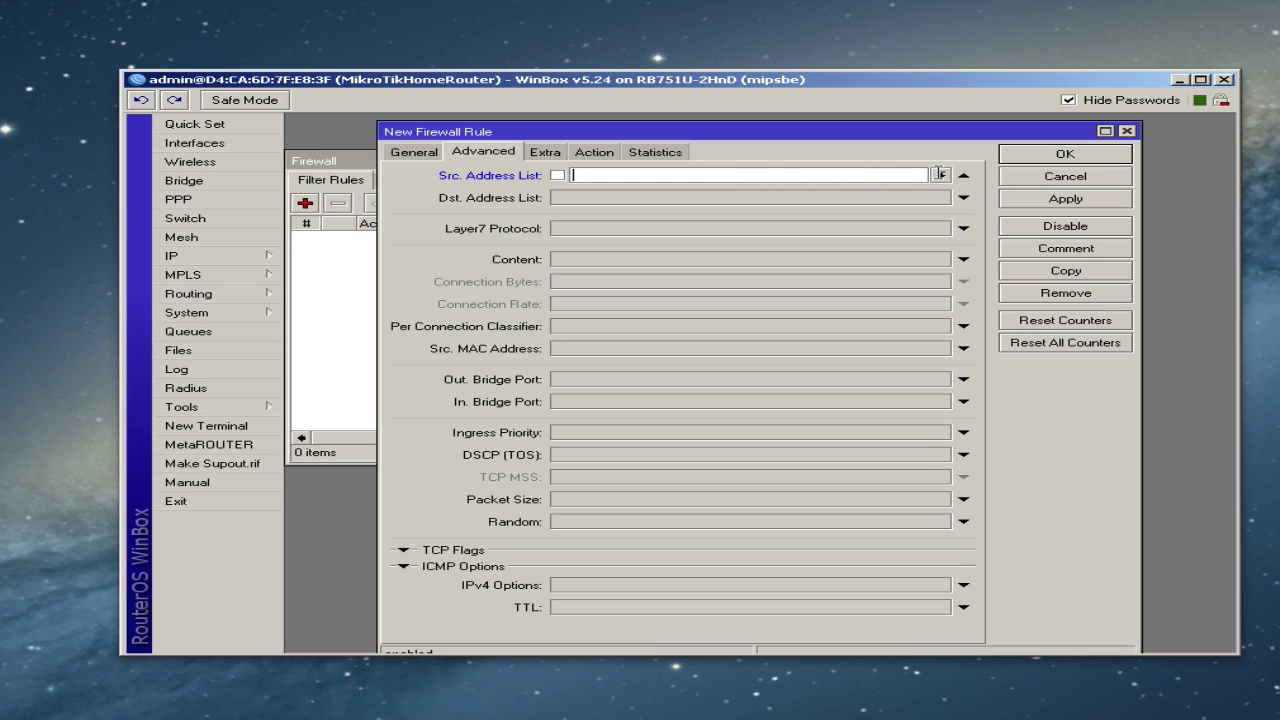
pyautogui.click(940, 176)
pyautogui.click(886, 190)
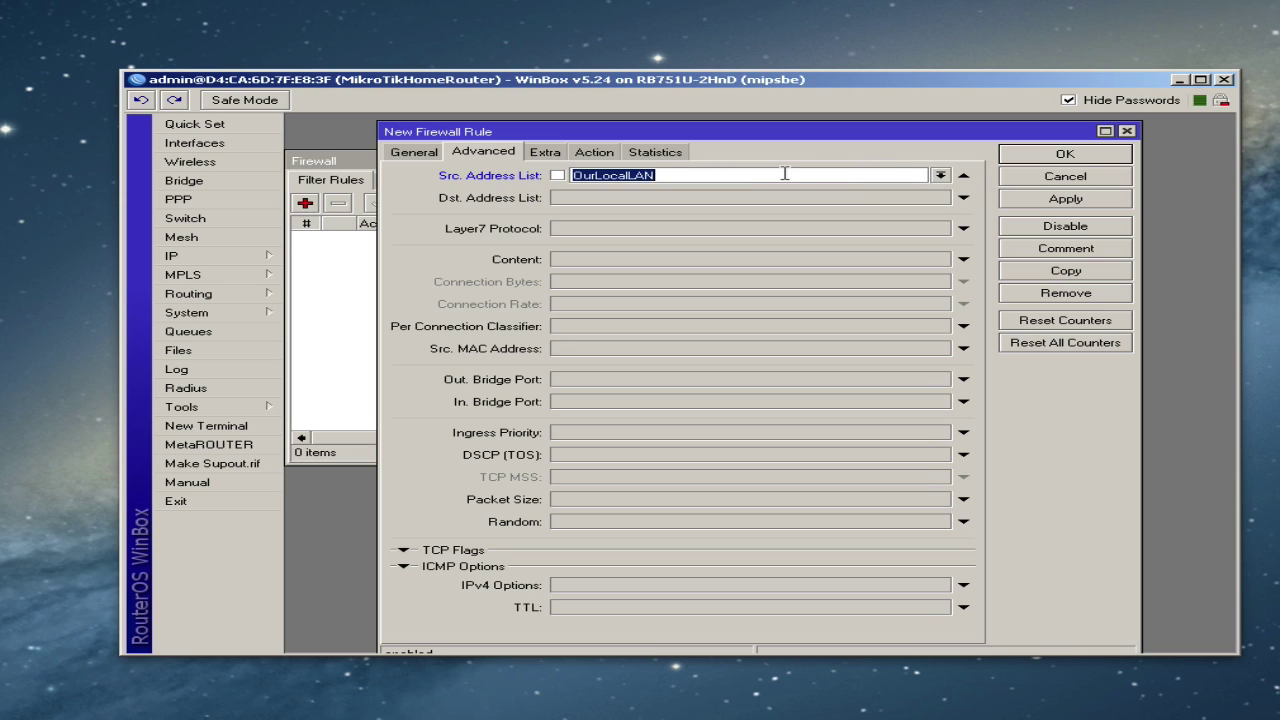
pyautogui.click(598, 153)
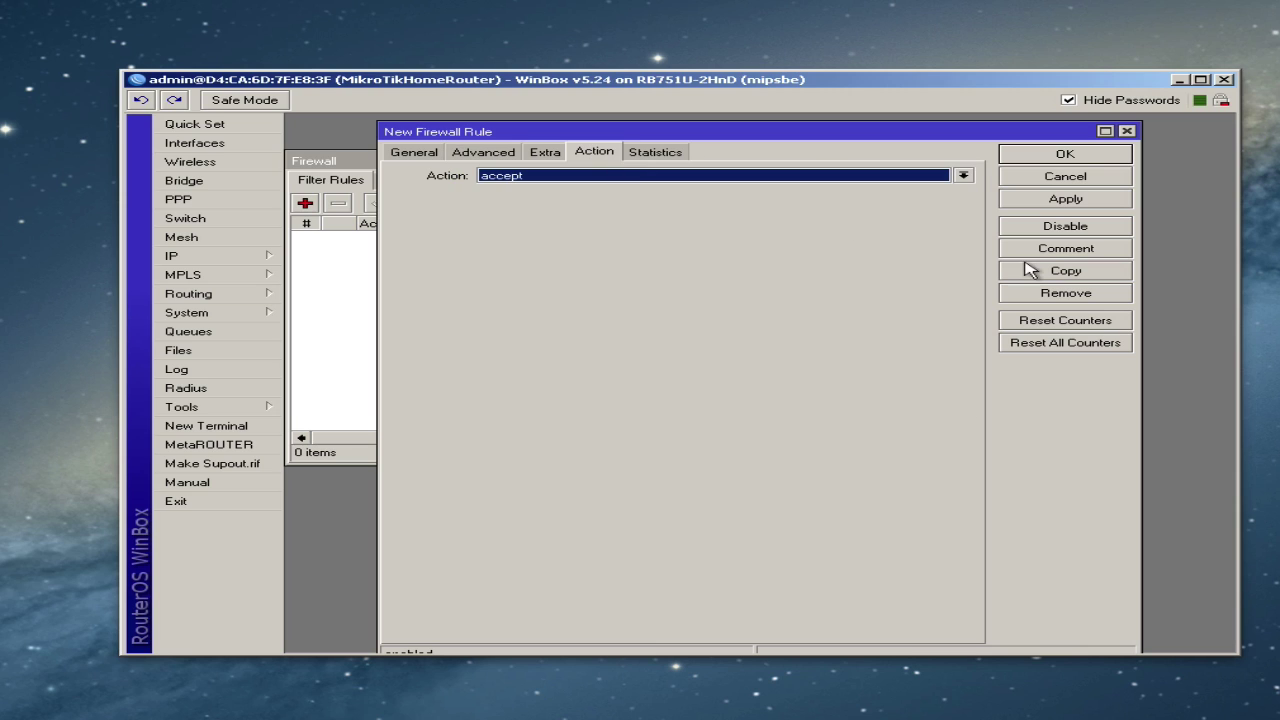
pyautogui.click(1053, 204)
# - Comment the rule 'Allow access to the router from the LAN', save it, and widen the list
pyautogui.click(1058, 250)
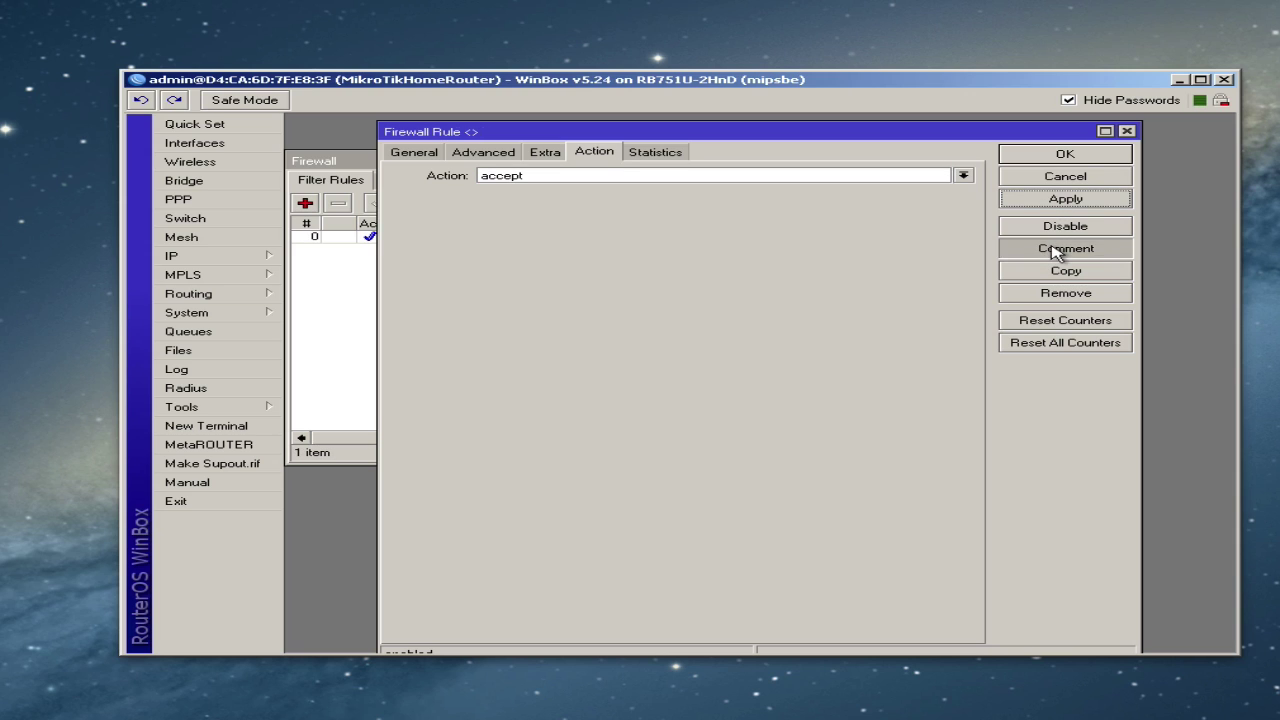
pyautogui.write('Allow access to the router from the')
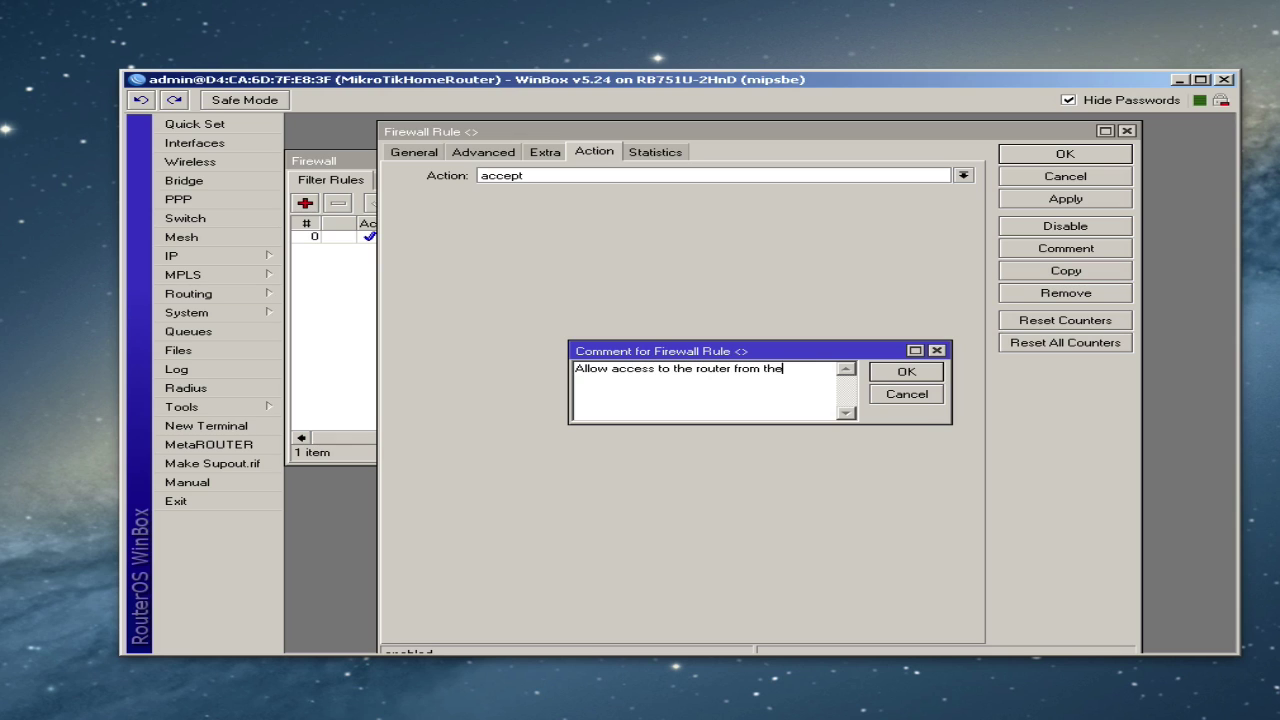
pyautogui.write('LAN using address list')
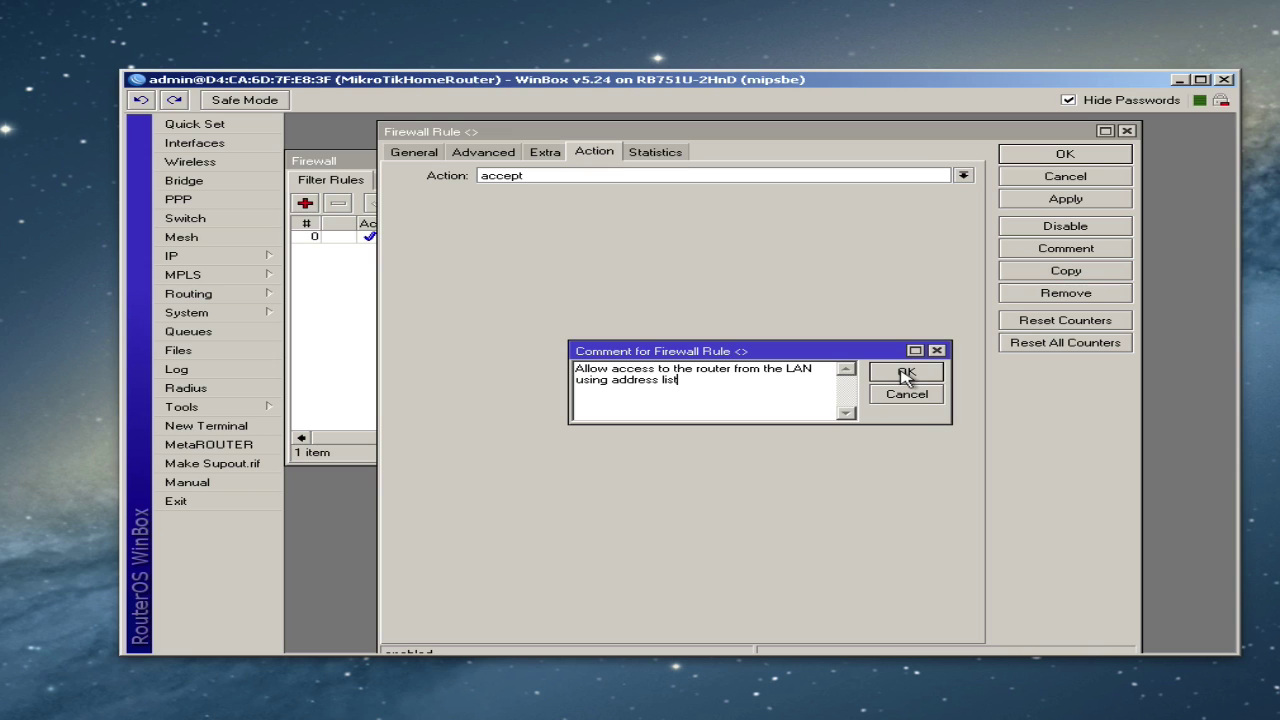
pyautogui.click(905, 372)
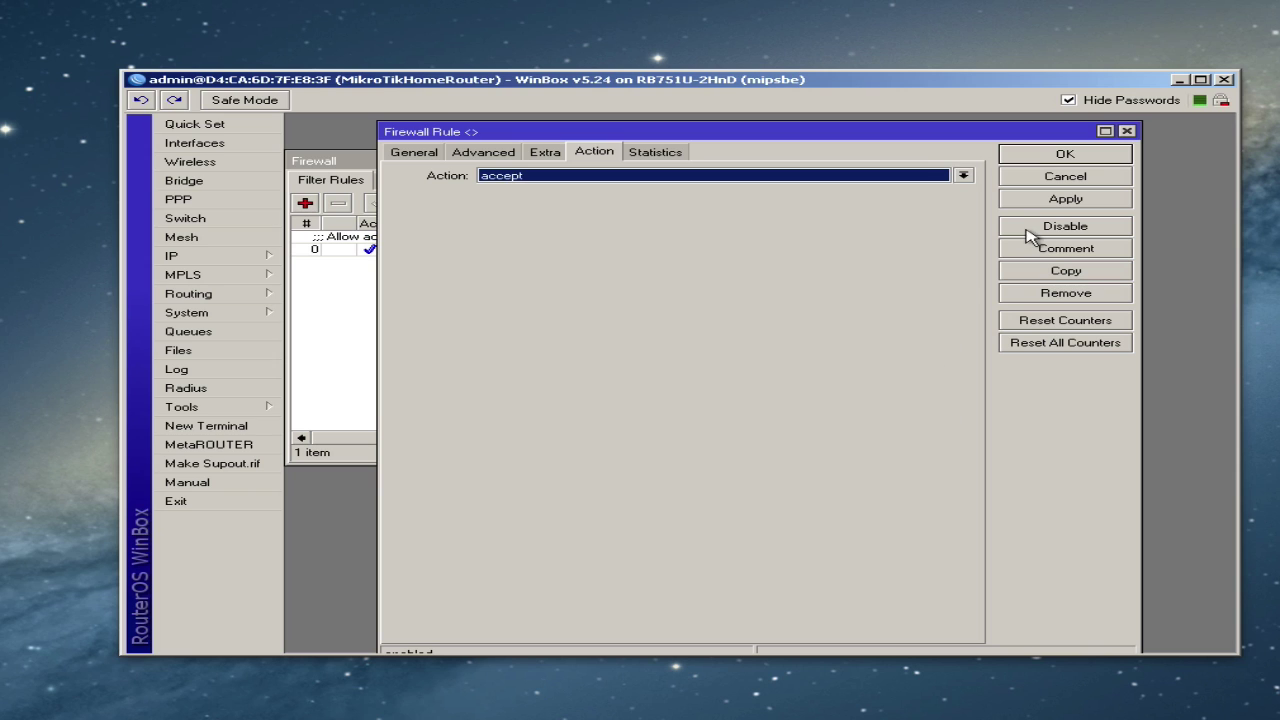
pyautogui.click(1052, 157)
pyautogui.moveTo(420, 223); pyautogui.dragTo(478, 223)
pyautogui.click(520, 251)
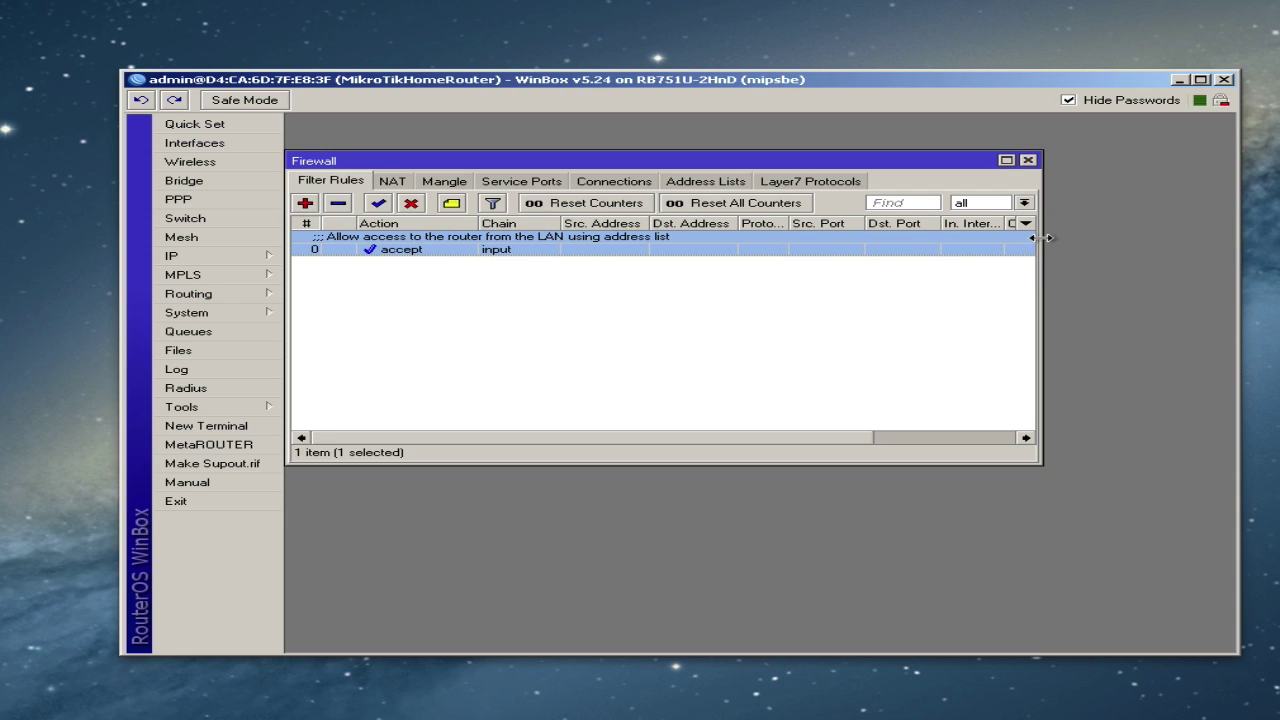
pyautogui.moveTo(1041, 237); pyautogui.dragTo(1203, 238)
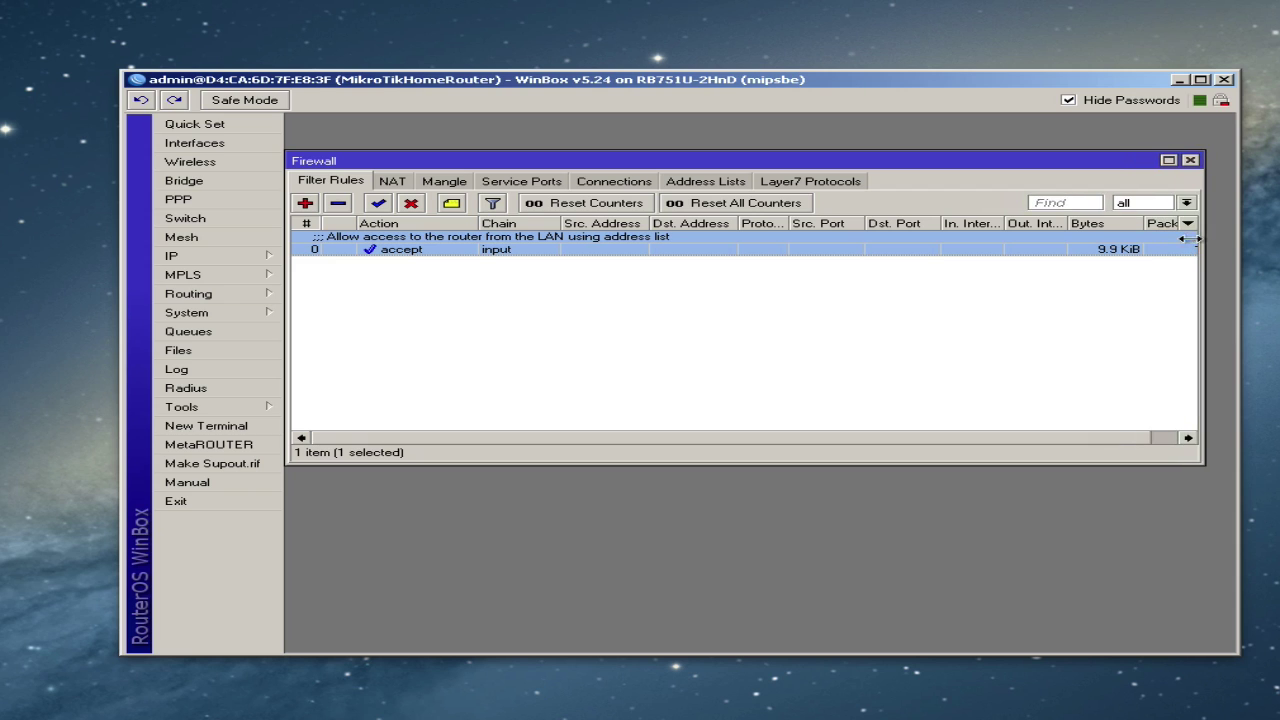
# - Create a new input-chain rule with action drop and apply it
pyautogui.click(306, 203)
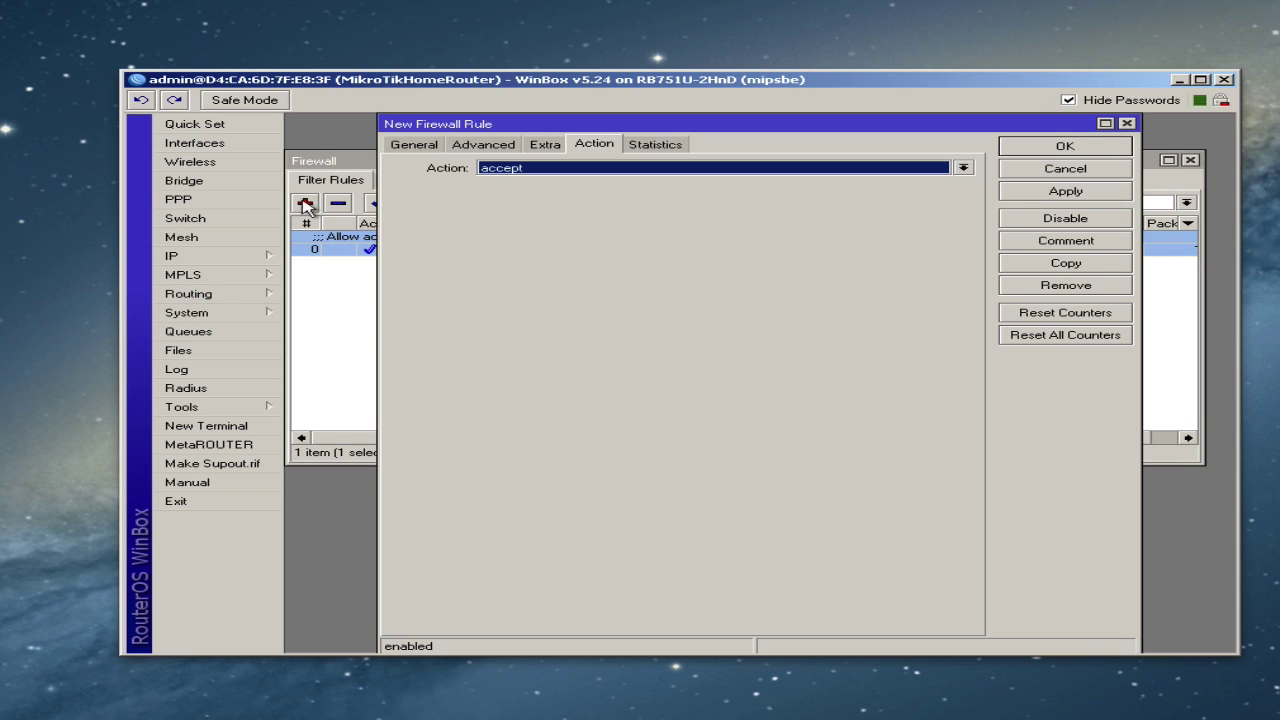
pyautogui.click(414, 144)
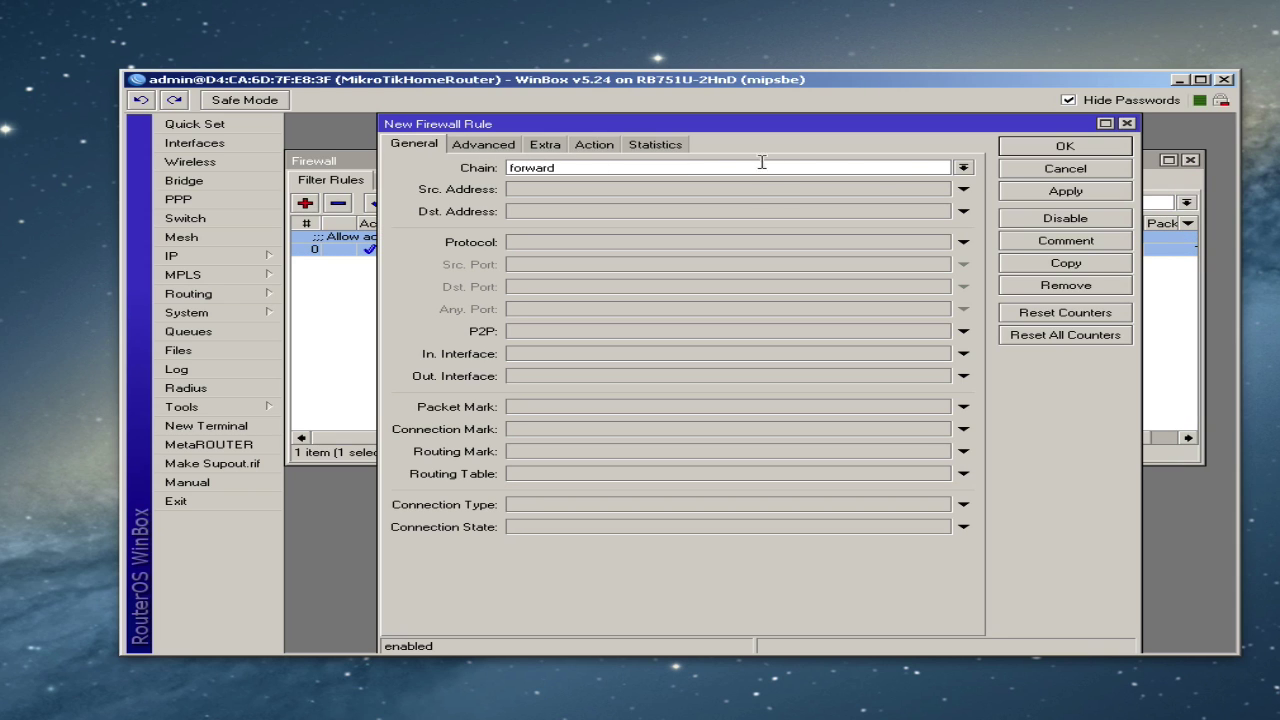
pyautogui.click(963, 167)
pyautogui.click(869, 190)
pyautogui.click(592, 146)
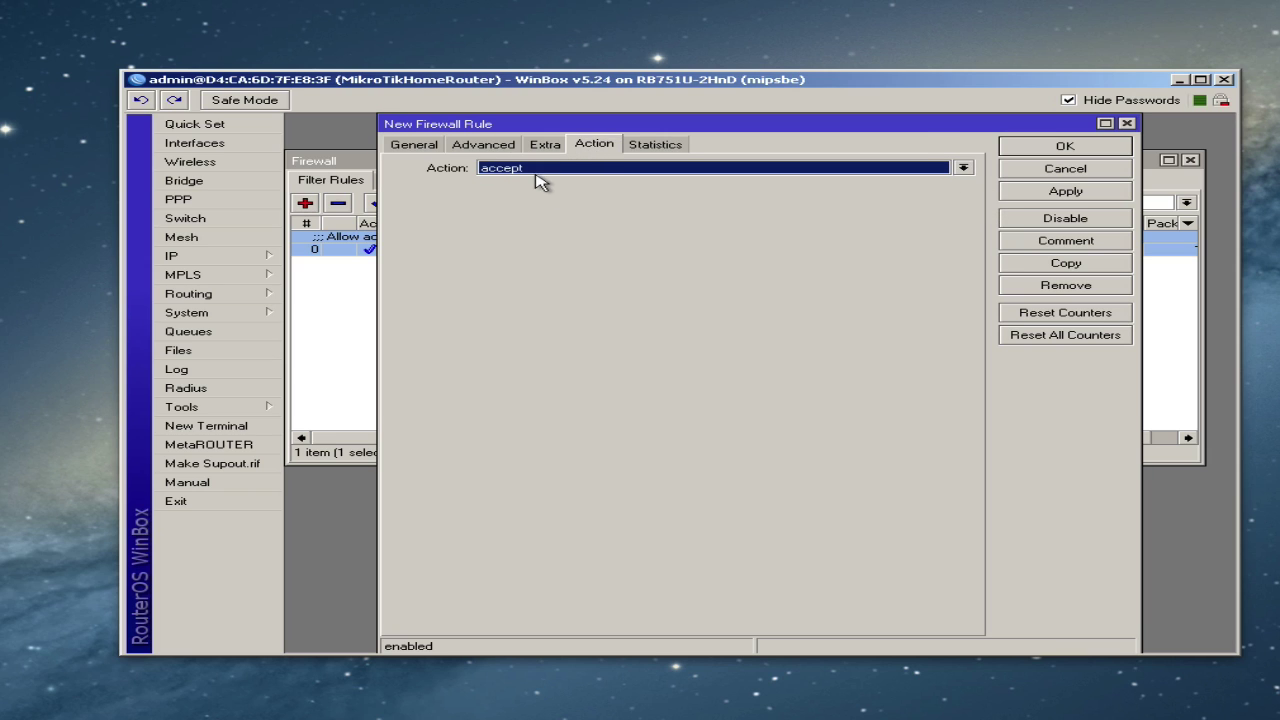
pyautogui.click(530, 169)
pyautogui.click(536, 225)
pyautogui.click(1066, 193)
# - Comment the drop rule 'Drop all other traffic to router', fixing a typo, and save it
pyautogui.click(1062, 245)
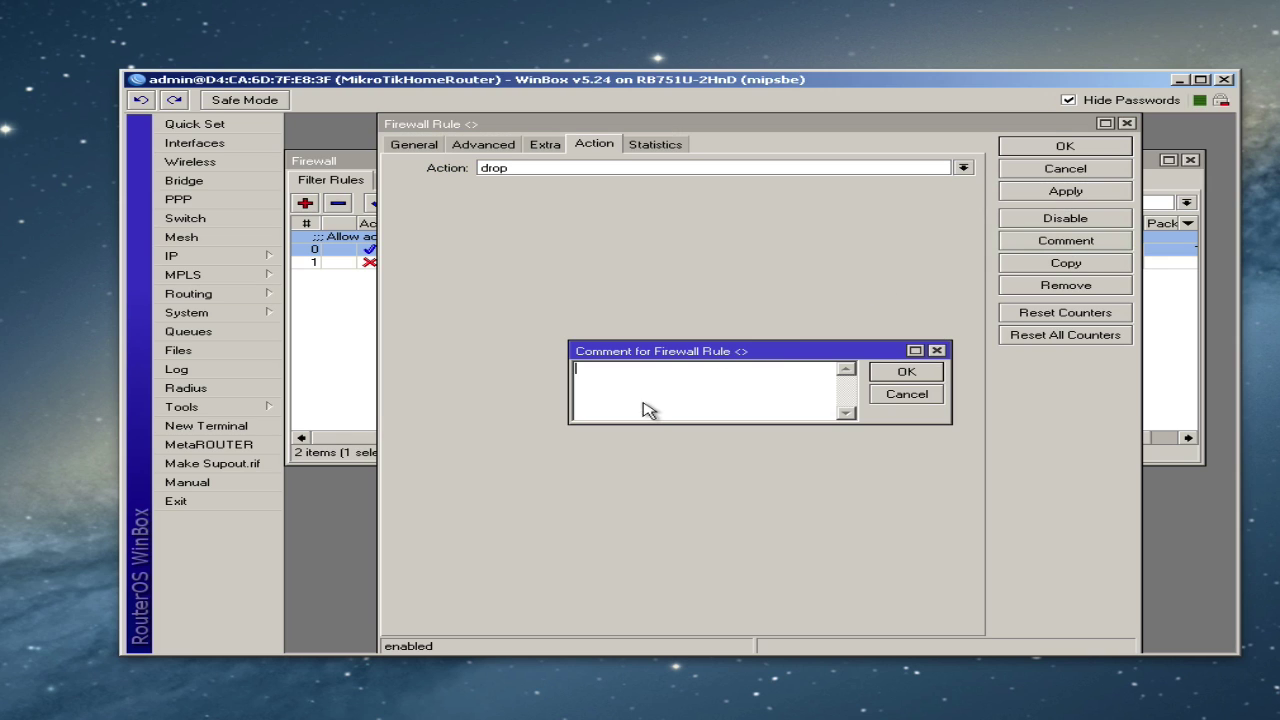
pyautogui.write('Drop all other trafficto trouter')
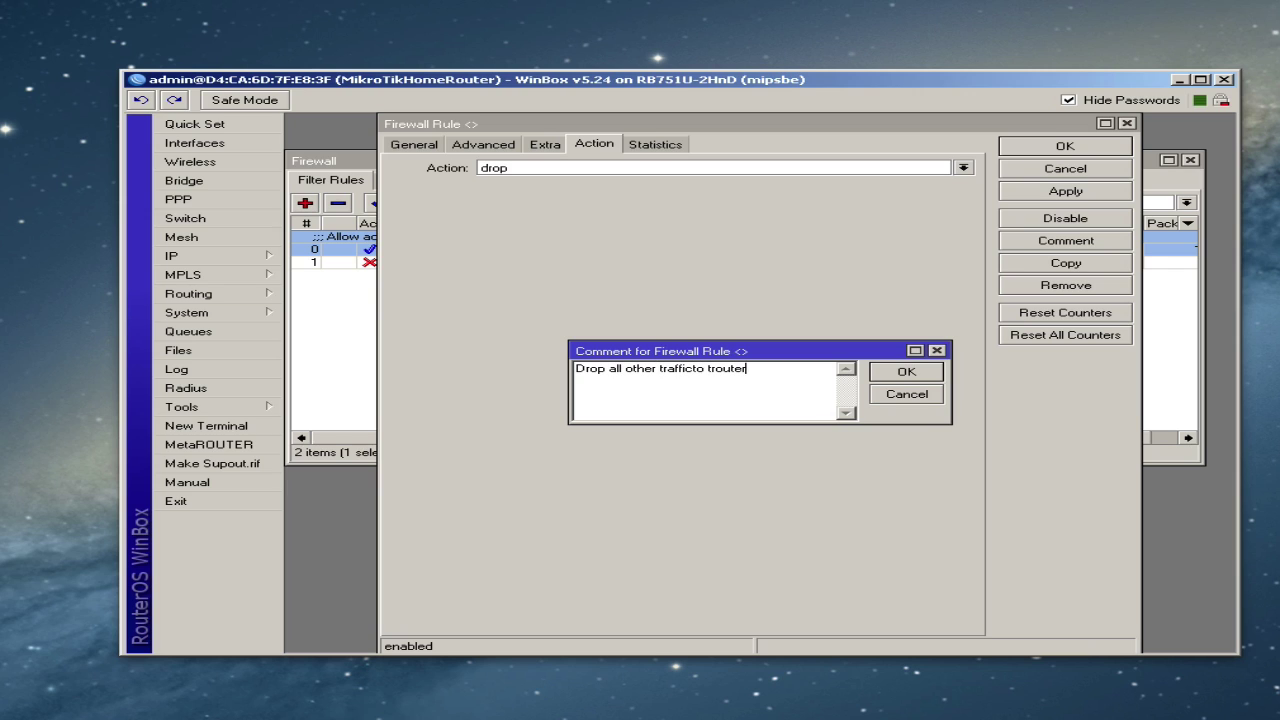
pyautogui.click(693, 369)
pyautogui.click(715, 372)
pyautogui.press('BackSpace')
pyautogui.click(912, 372)
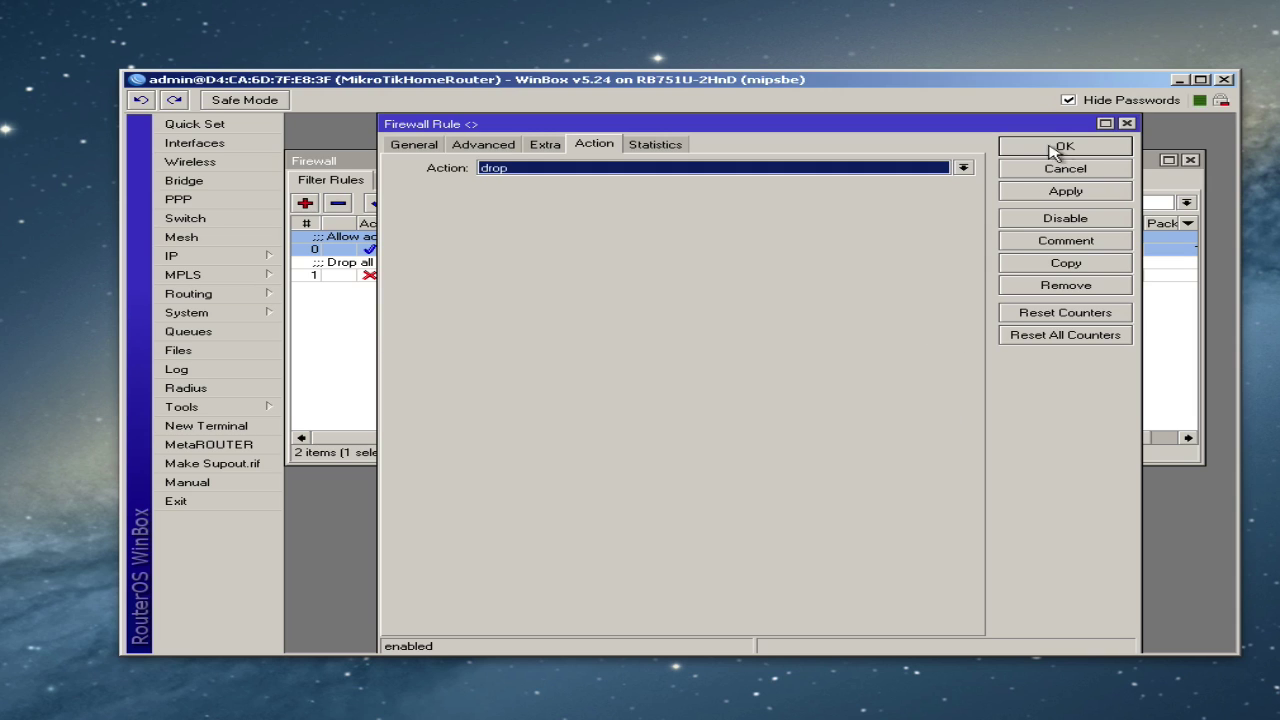
pyautogui.click(1060, 150)
pyautogui.click(592, 300)
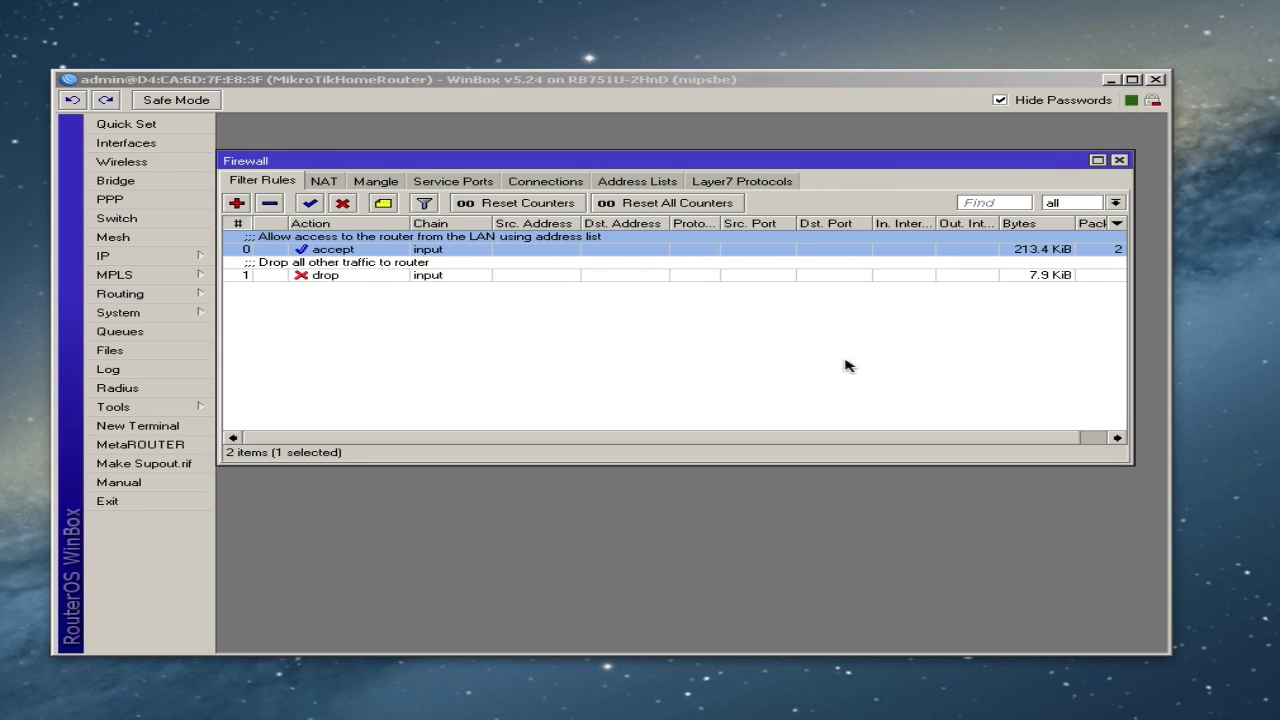
# - Review rule 0's General, Advanced and Action settings, then view the OurLocalLAN address list entries
pyautogui.click(590, 322)
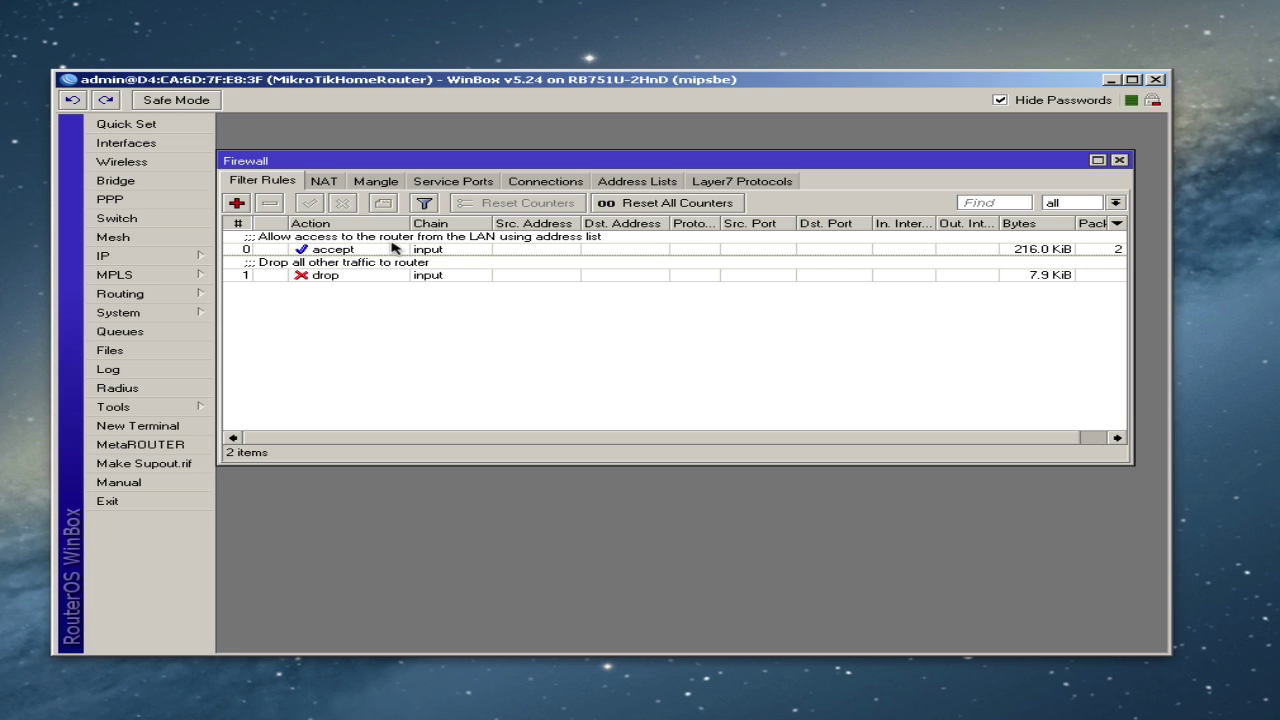
pyautogui.doubleClick(376, 249)
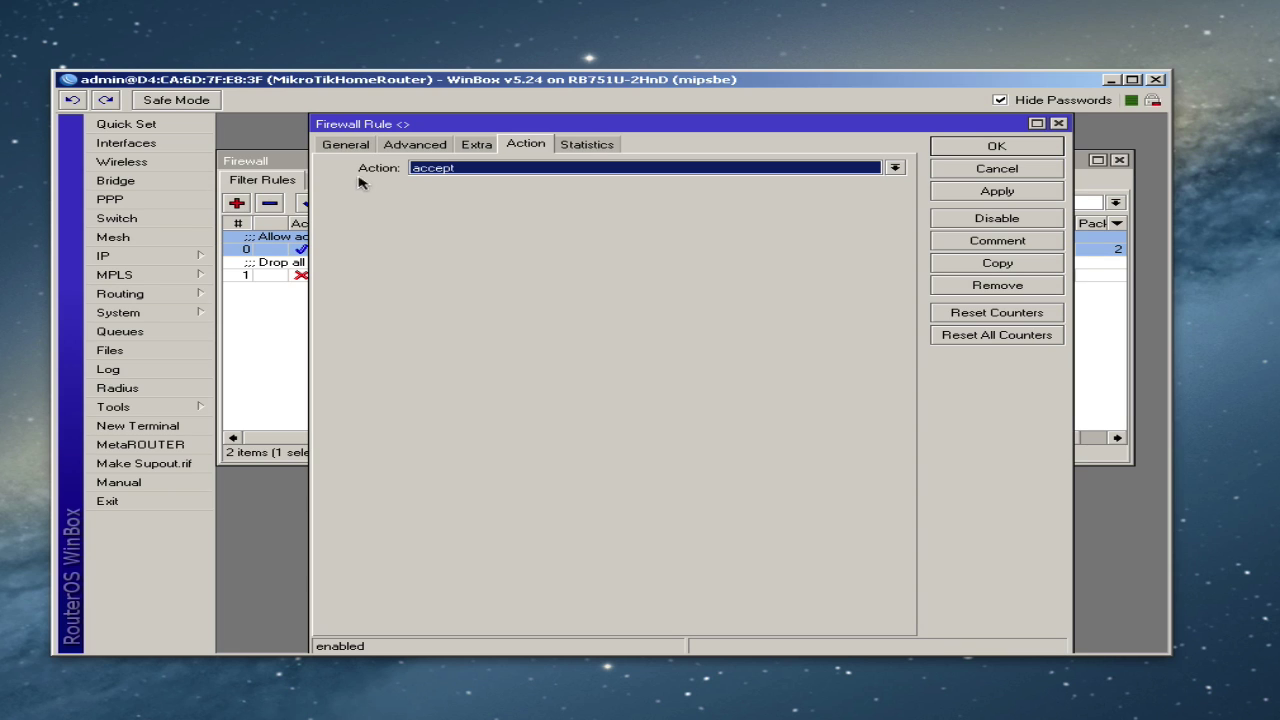
pyautogui.click(345, 144)
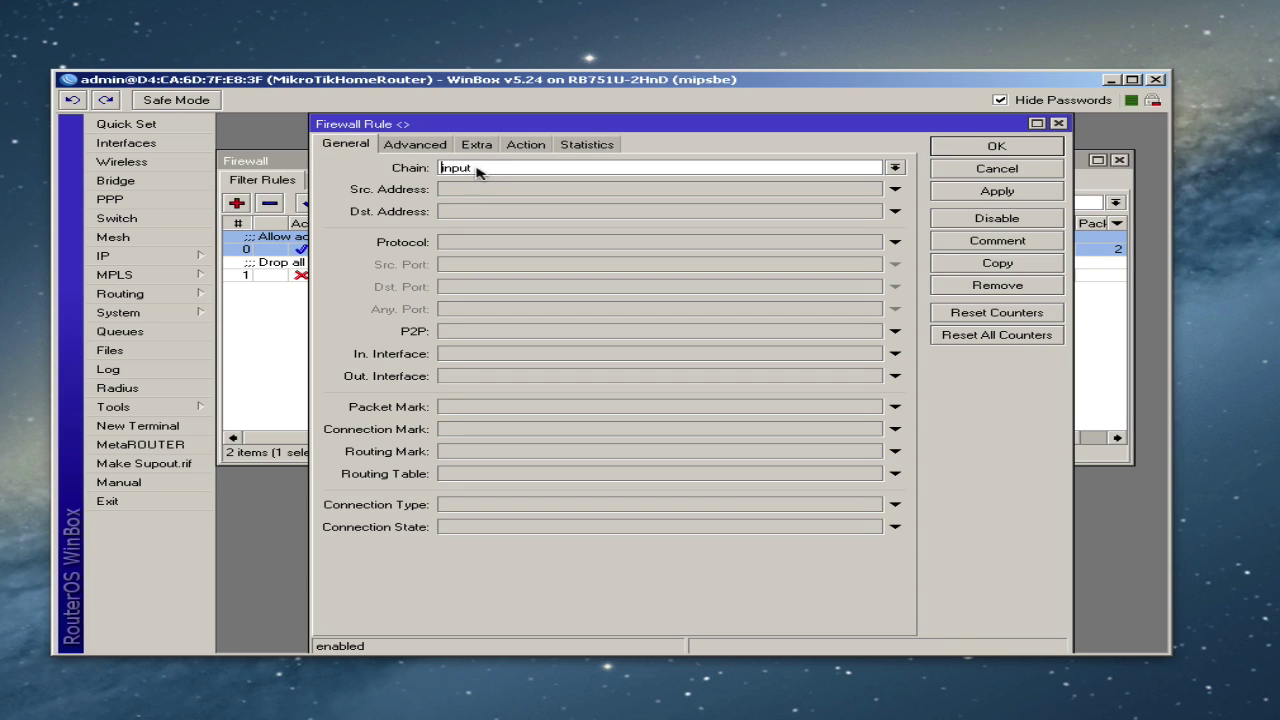
pyautogui.click(424, 148)
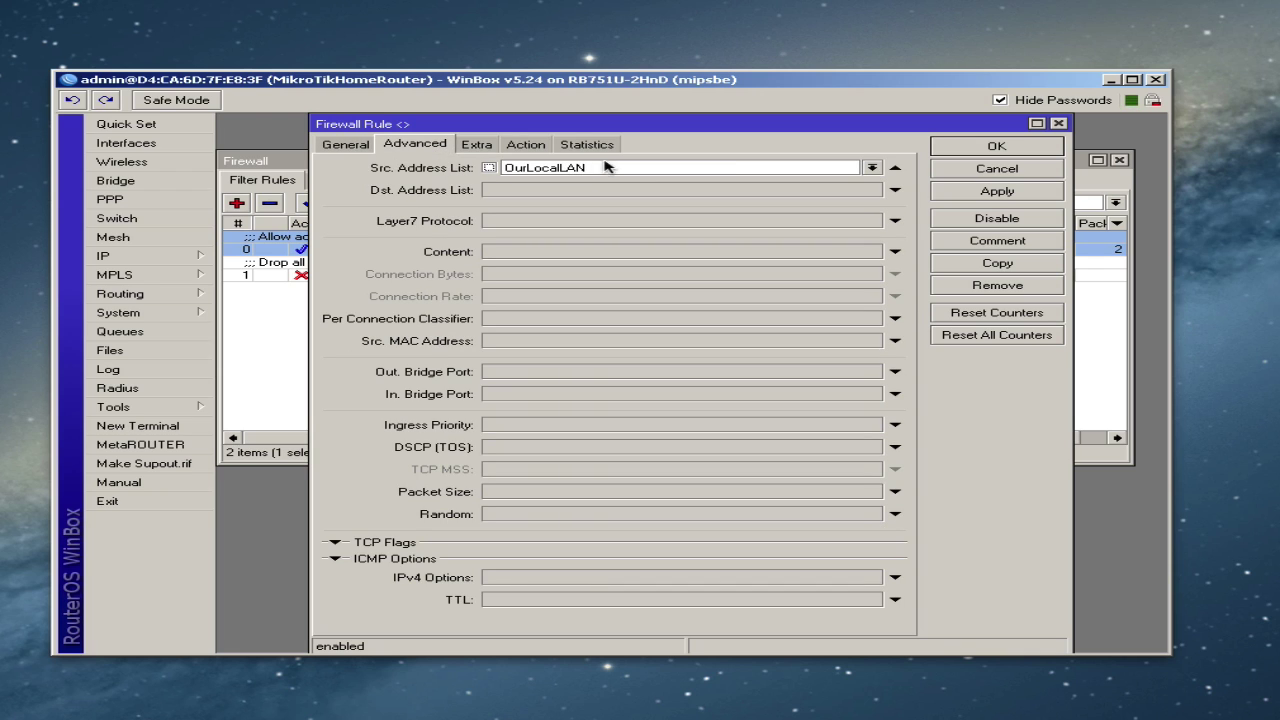
pyautogui.click(532, 146)
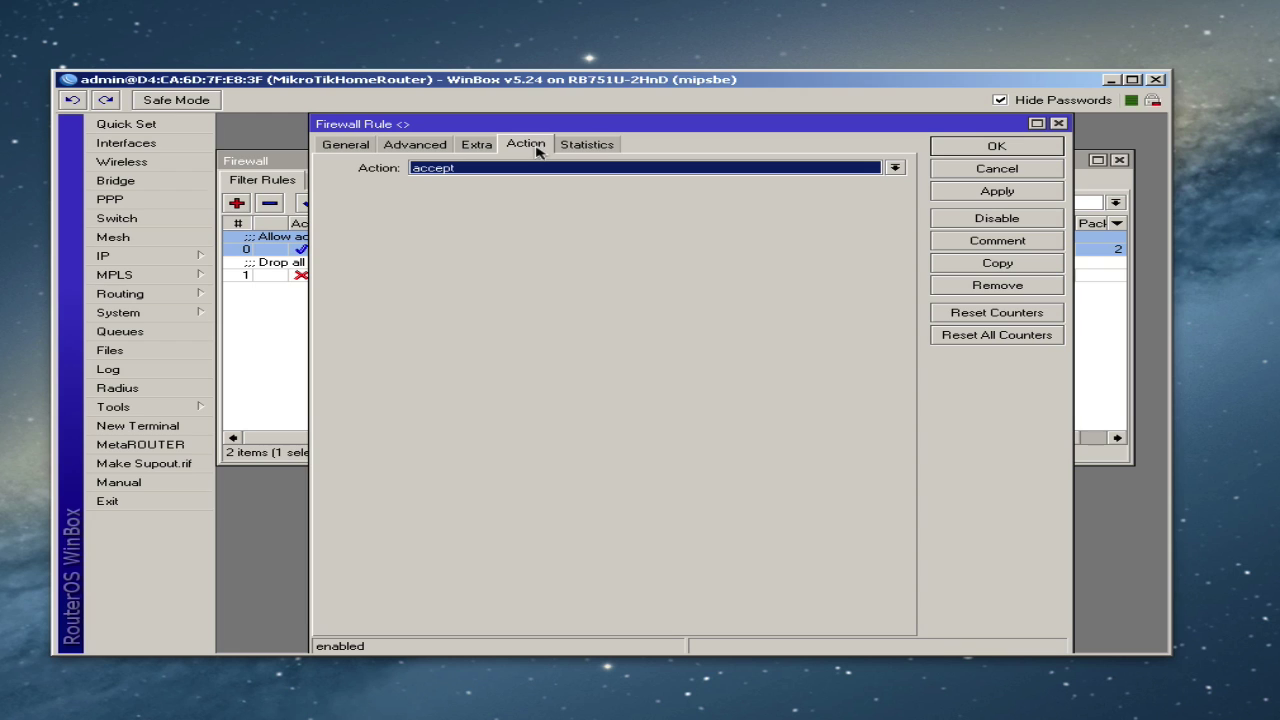
pyautogui.click(956, 150)
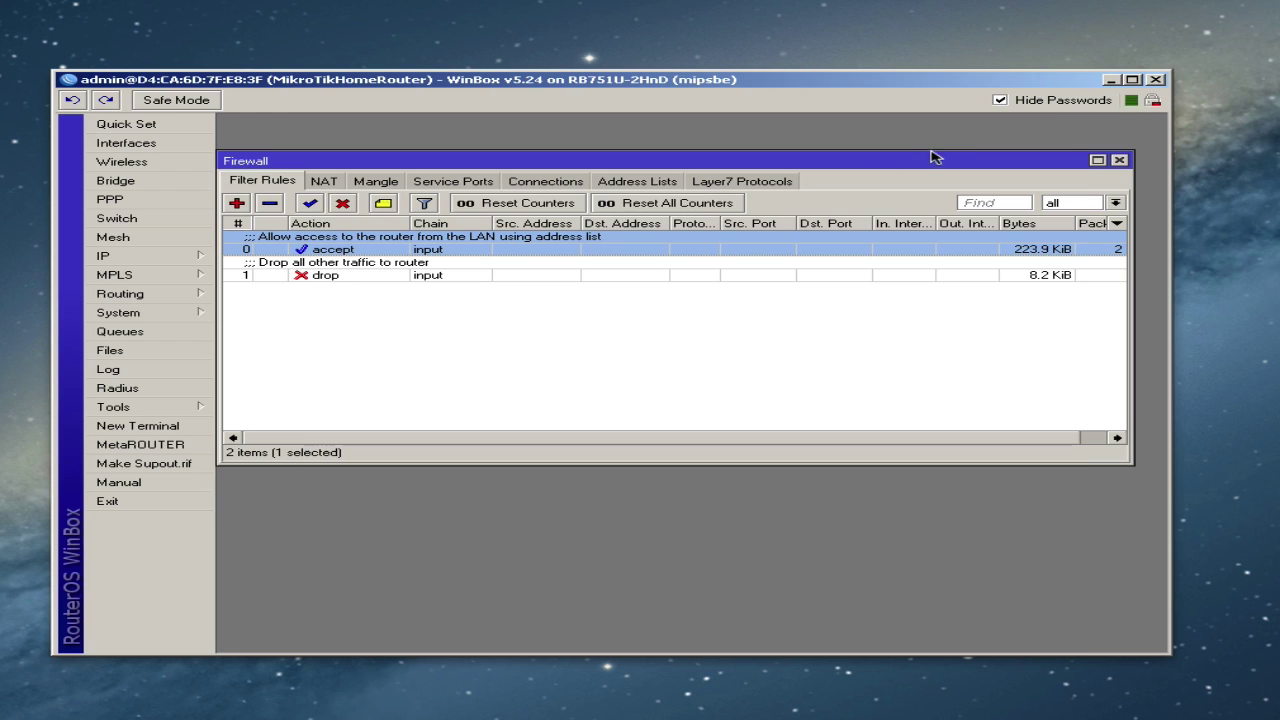
pyautogui.click(637, 181)
pyautogui.click(461, 238)
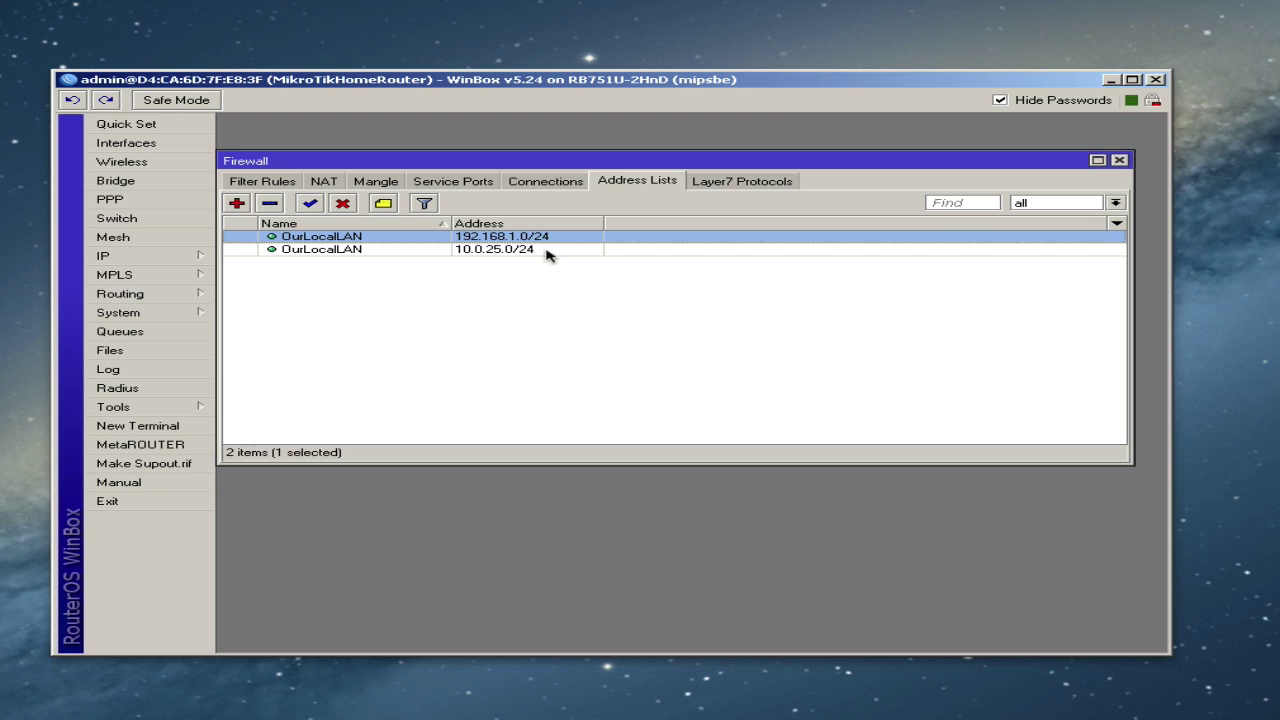
# - Check the 10.0.25.0/24 entry, then review the drop rule's input chain and drop action
pyautogui.click(546, 251)
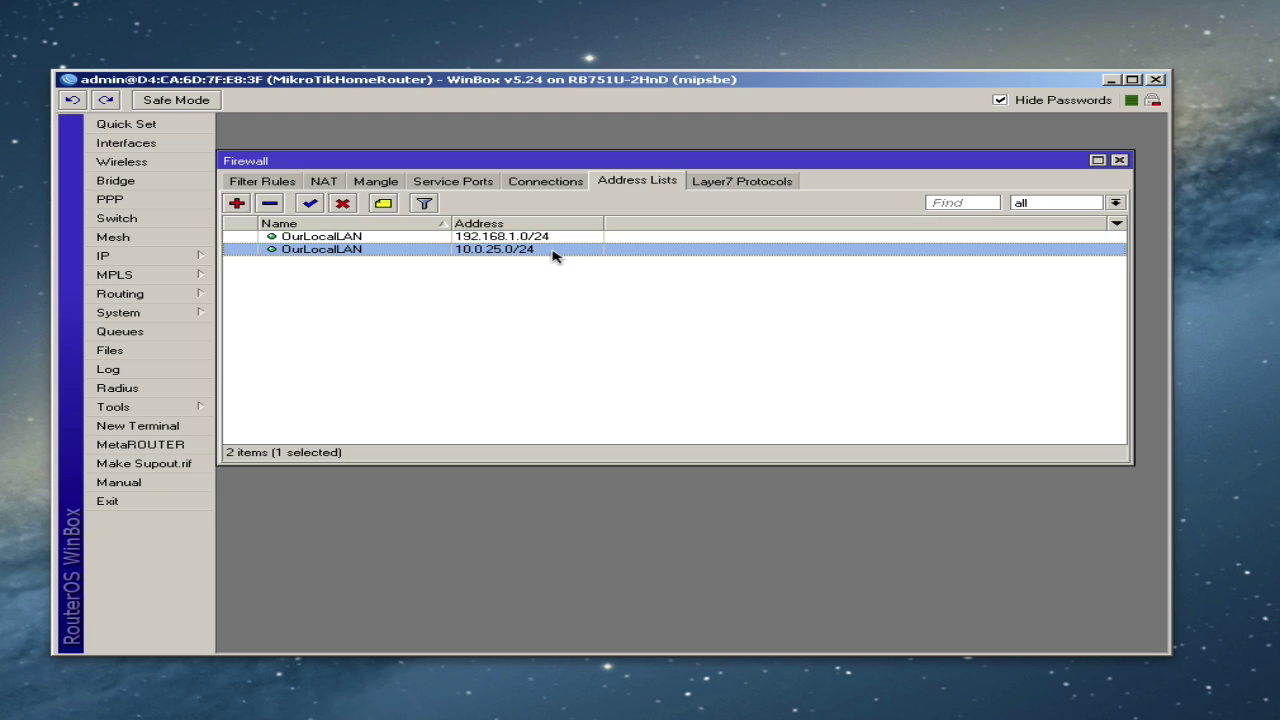
pyautogui.click(283, 186)
pyautogui.click(307, 274)
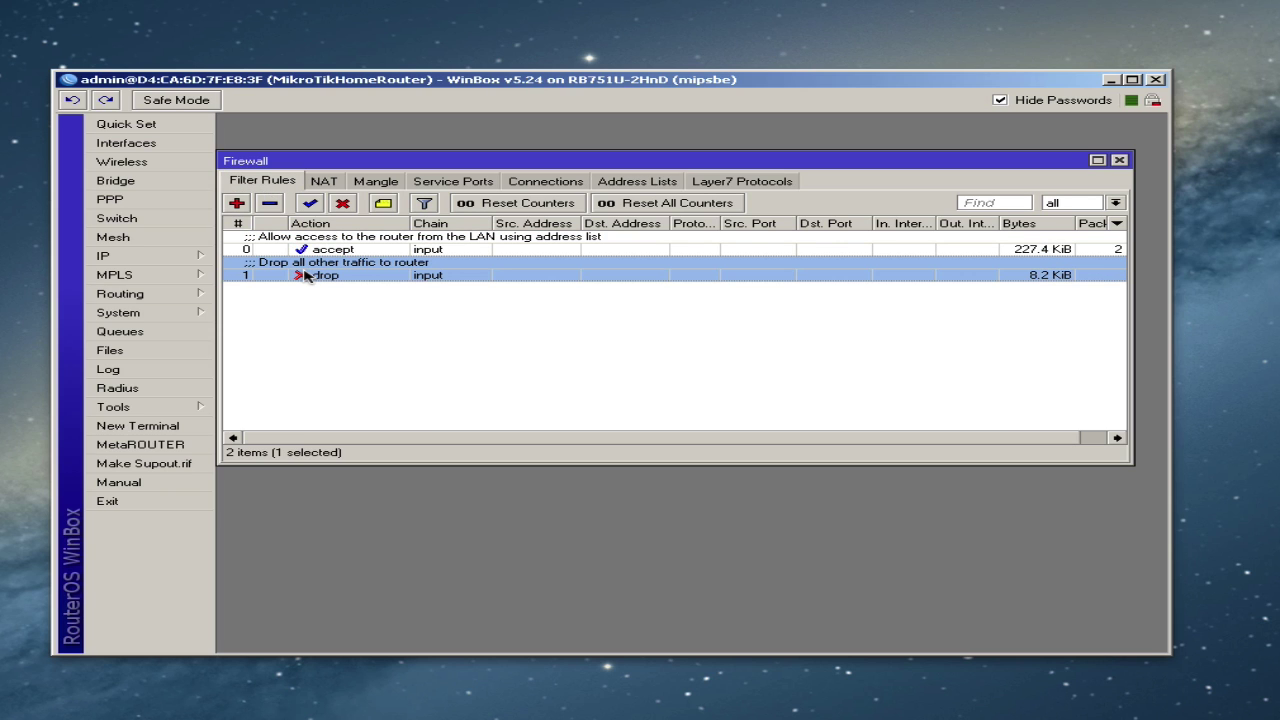
pyautogui.doubleClick(307, 276)
pyautogui.click(355, 147)
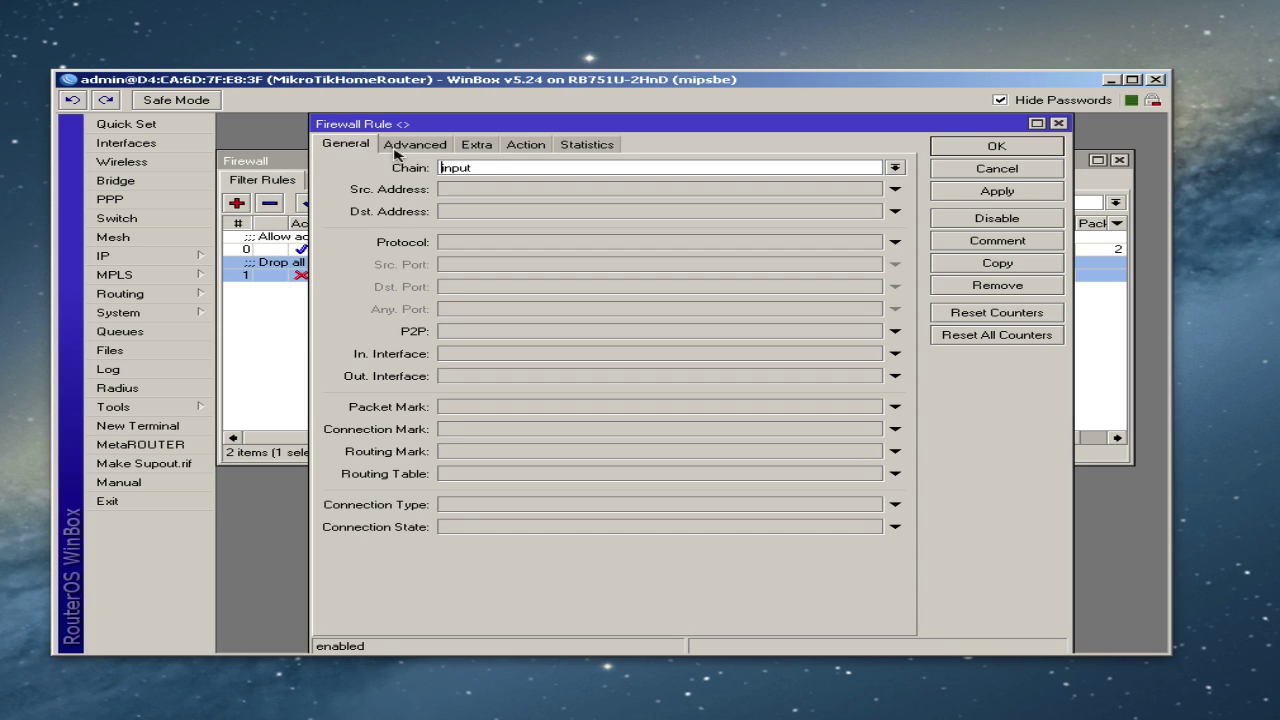
pyautogui.click(525, 146)
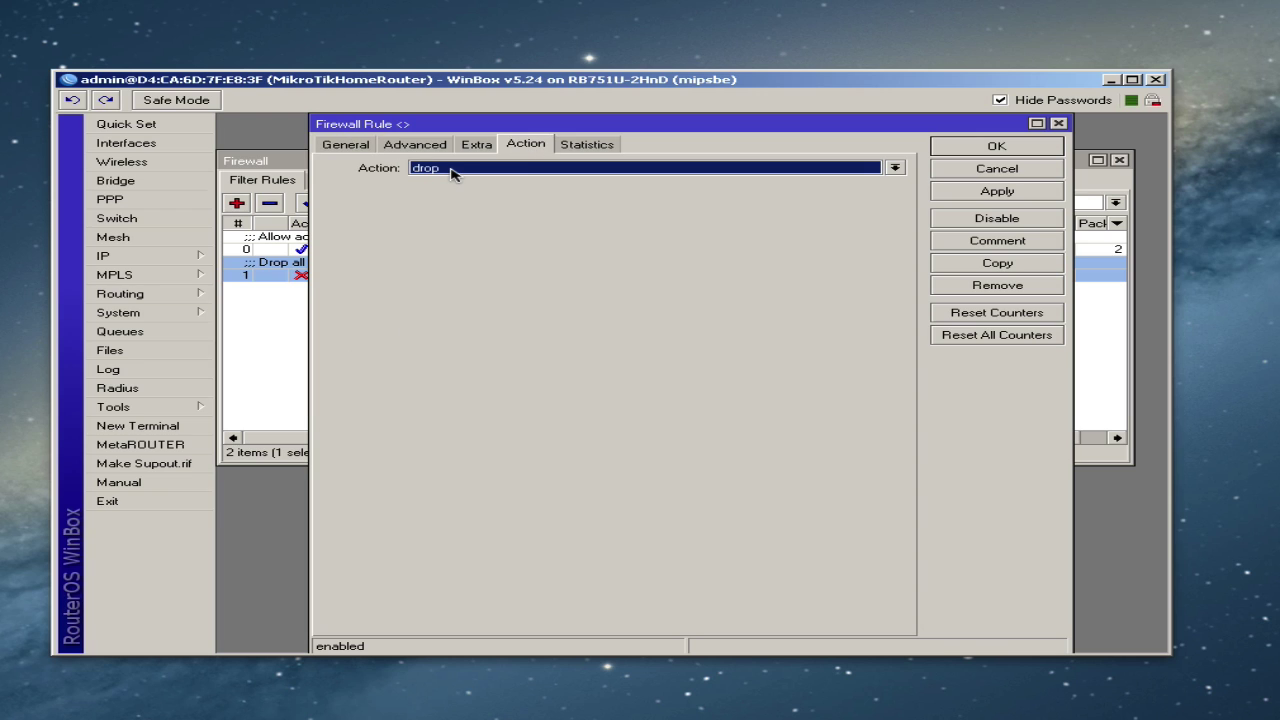
pyautogui.click(968, 147)
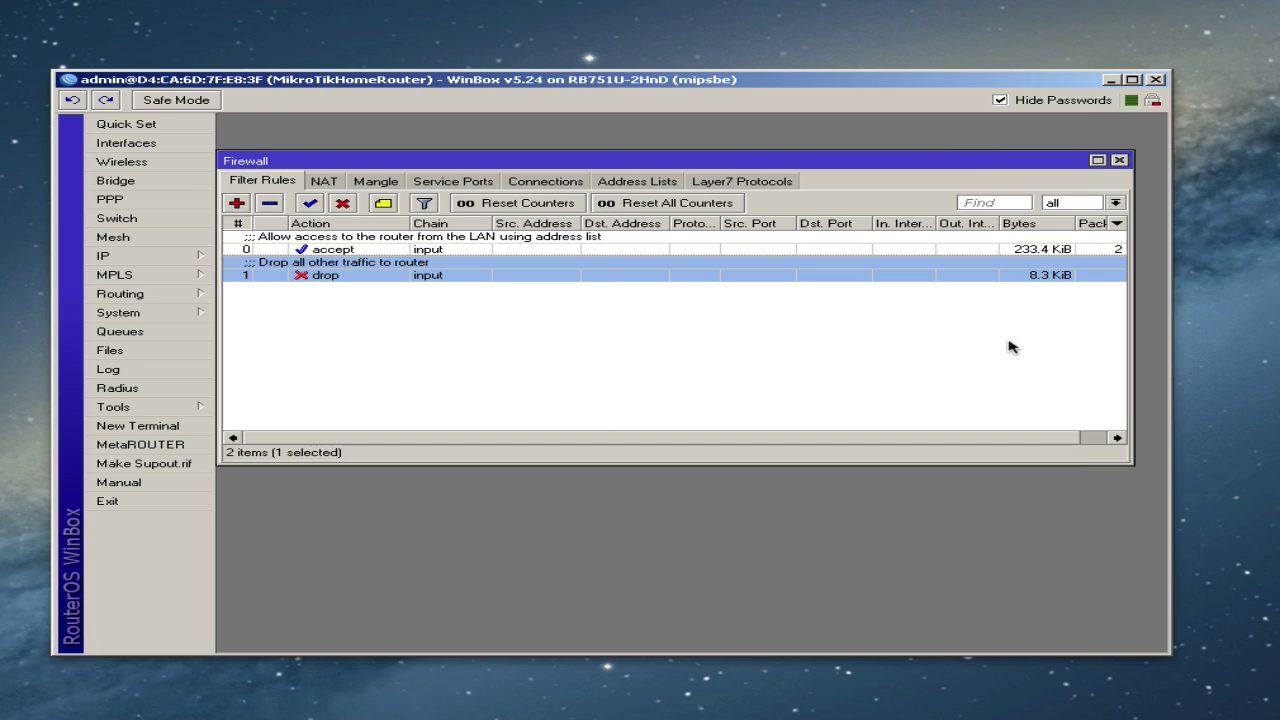
# - Sort rules by Packets and back by #, then reset all rule counters
pyautogui.click(1092, 437)
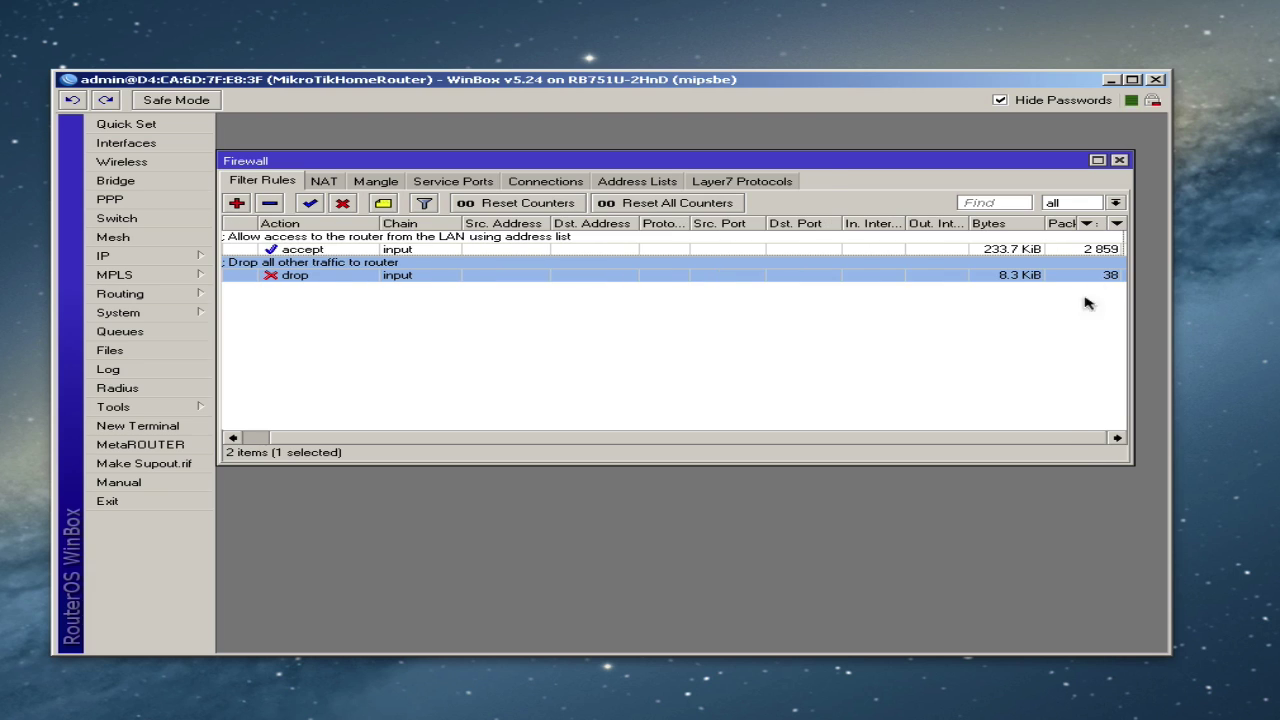
pyautogui.click(1102, 250)
pyautogui.click(1080, 223)
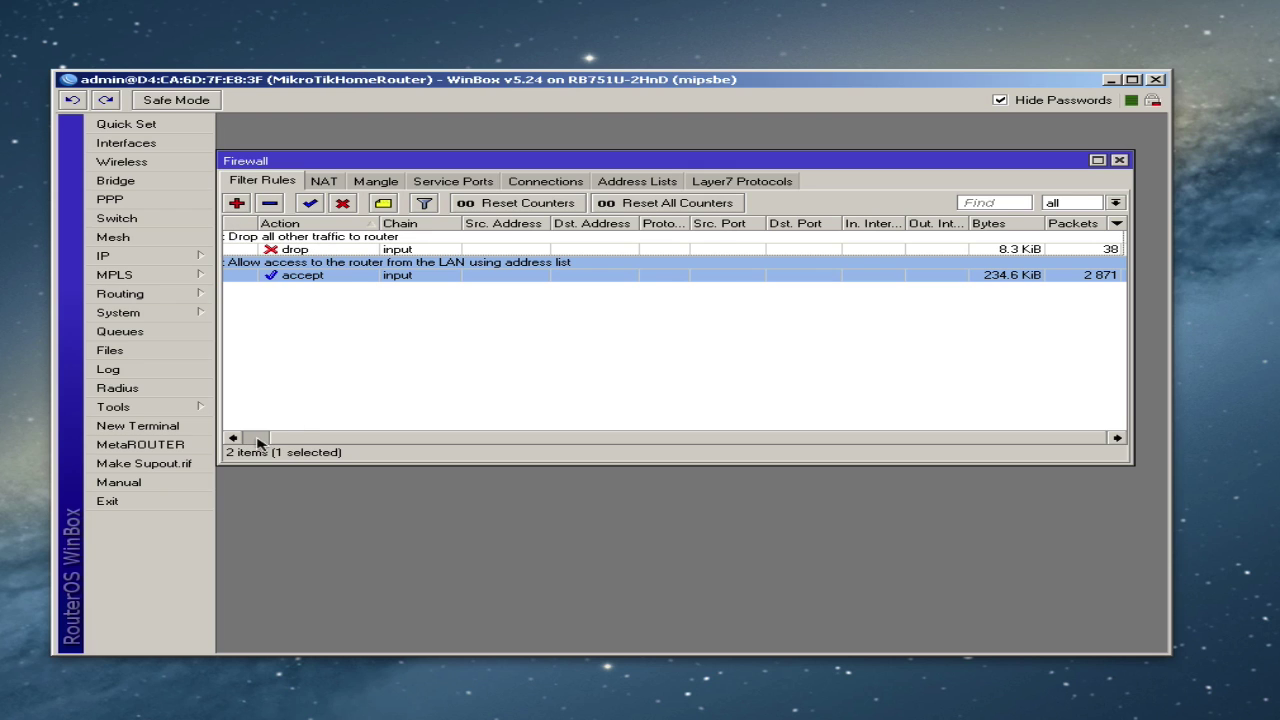
pyautogui.moveTo(260, 443); pyautogui.dragTo(254, 443)
pyautogui.click(242, 223)
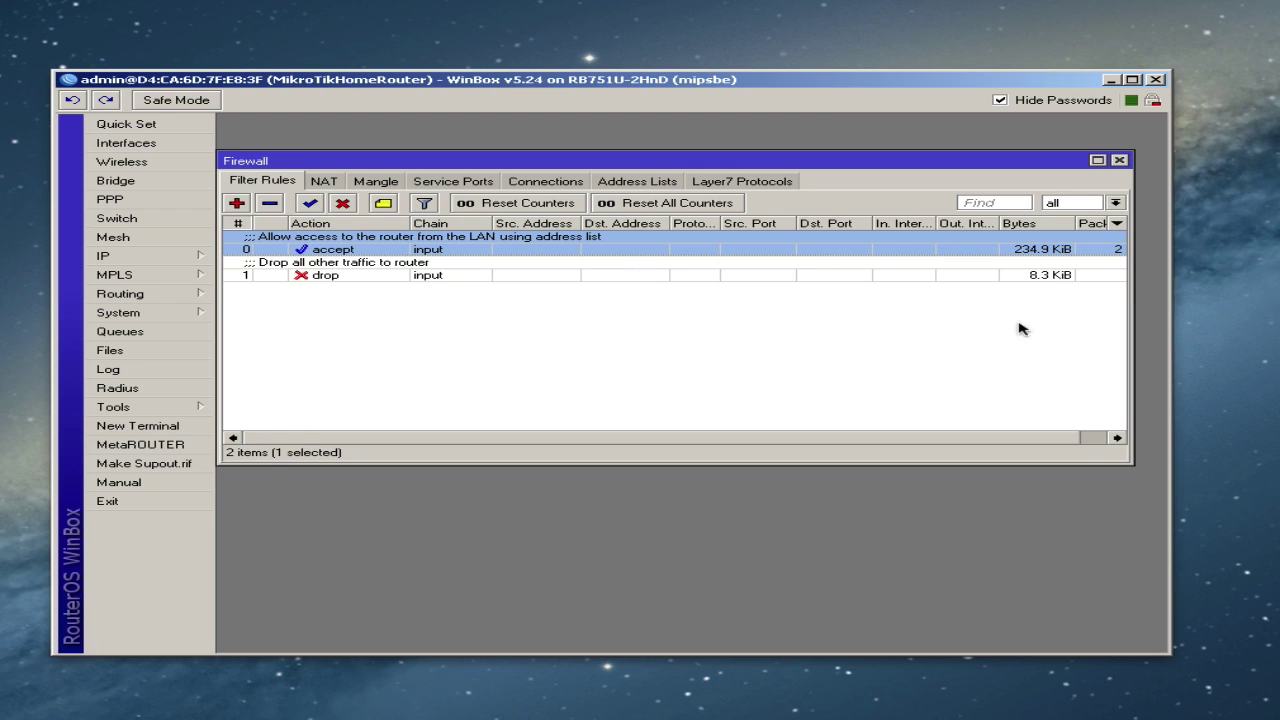
pyautogui.click(1088, 438)
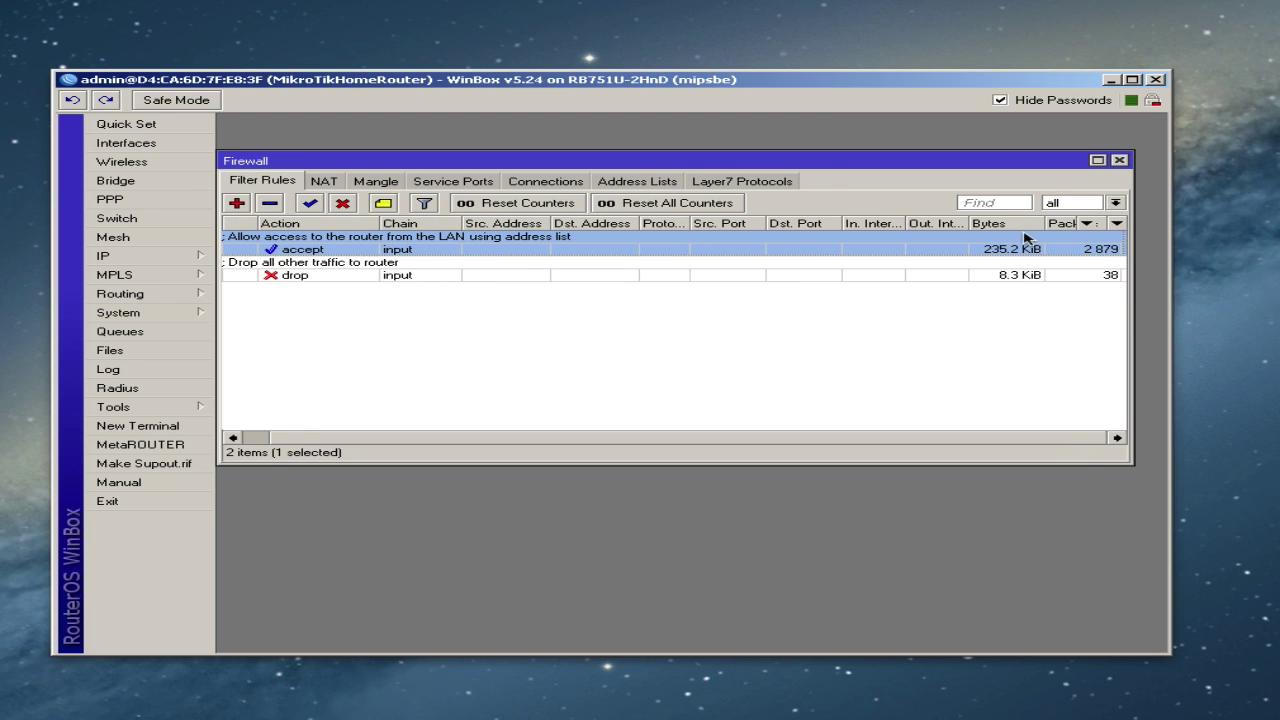
pyautogui.click(684, 203)
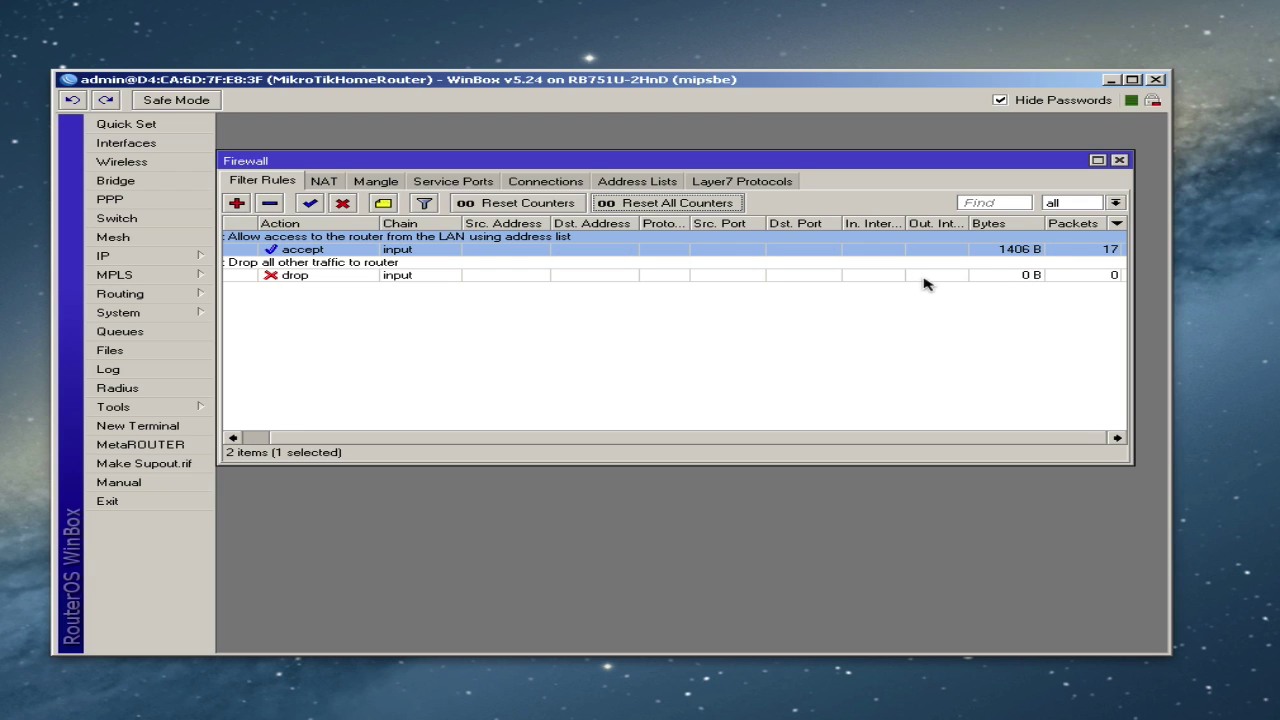
# - Filter the rule list to show only input-chain rules
pyautogui.moveTo(383, 440); pyautogui.dragTo(314, 441)
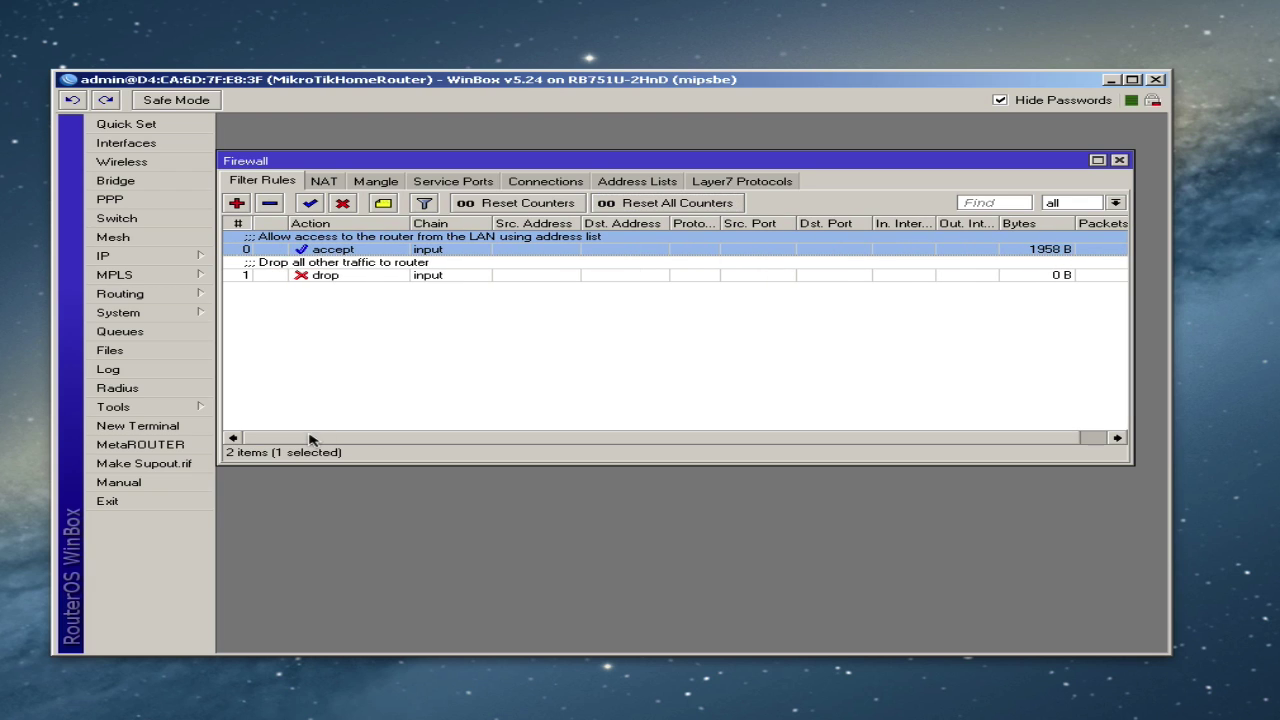
pyautogui.click(357, 357)
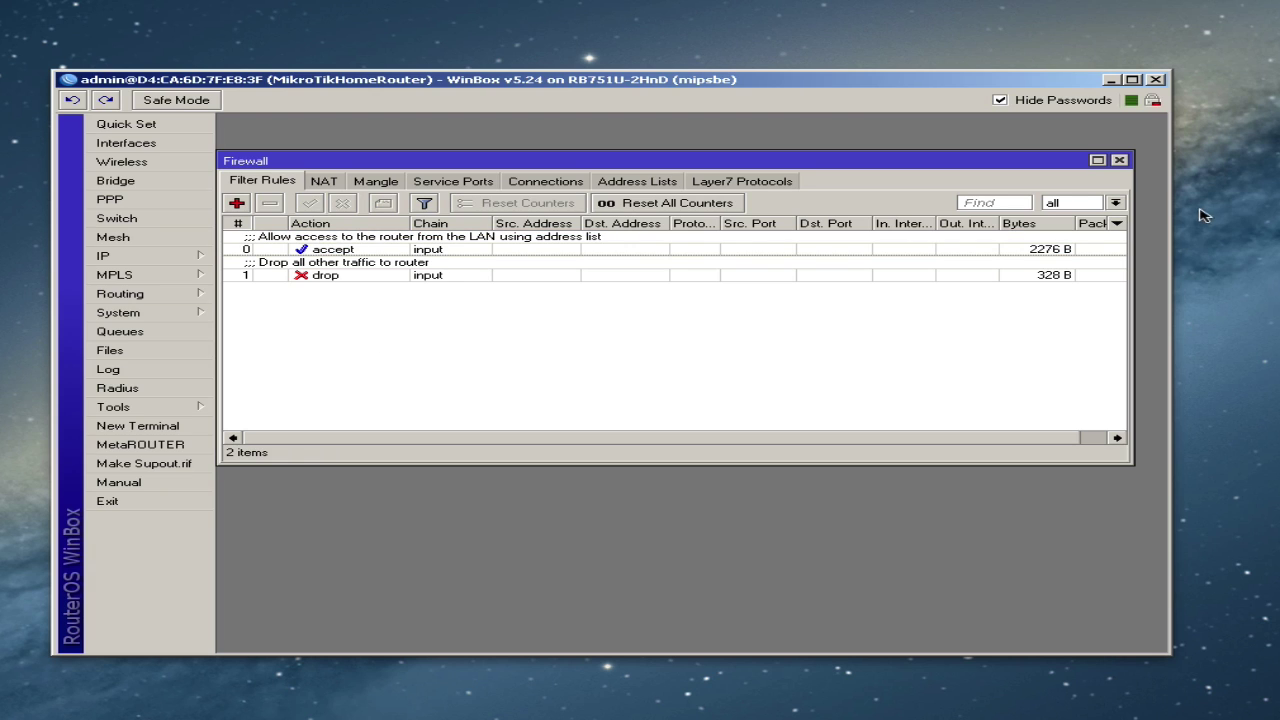
pyautogui.click(1115, 203)
pyautogui.click(1058, 249)
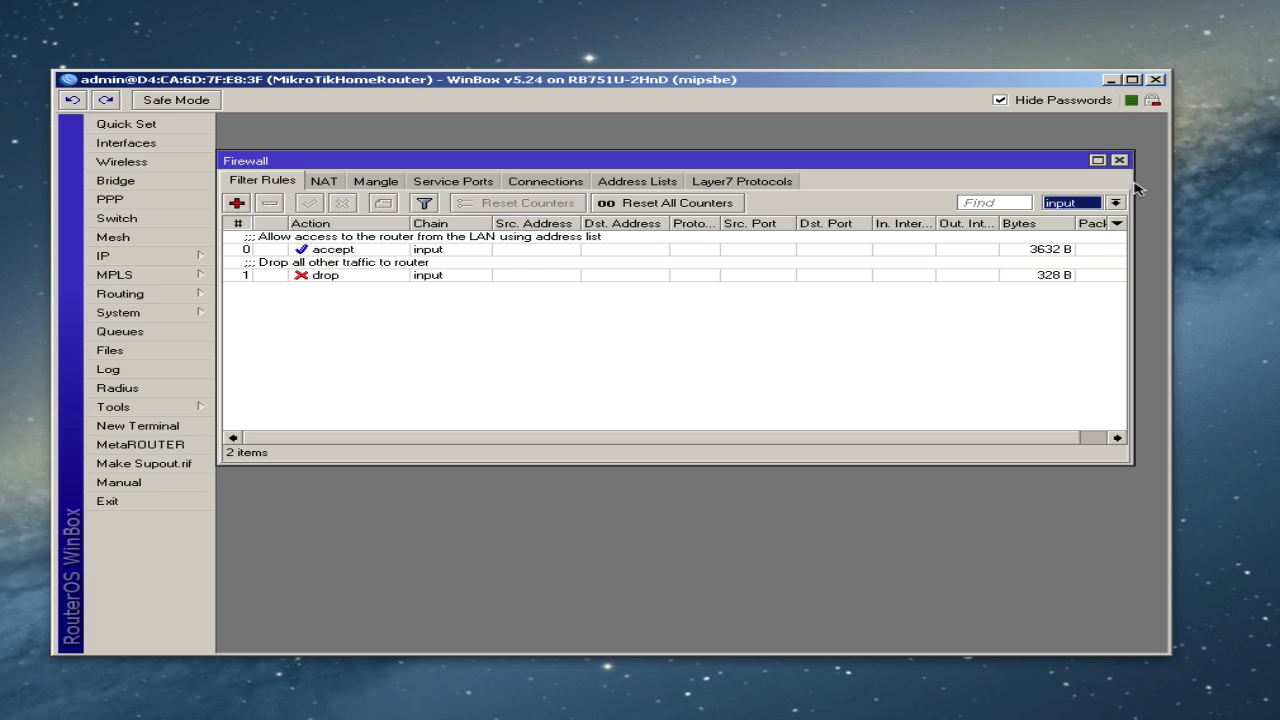
# - Open a New Firewall Rule form from the Filter Rules list
pyautogui.click(837, 320)
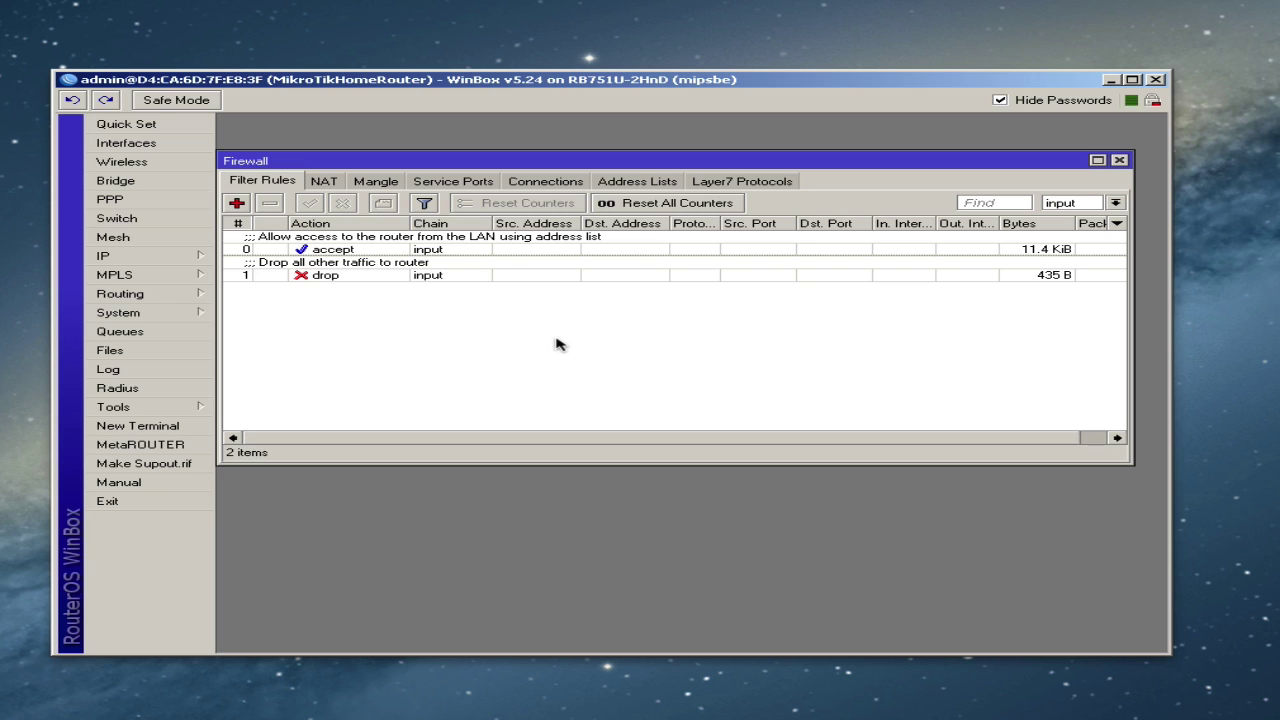
pyautogui.click(235, 204)
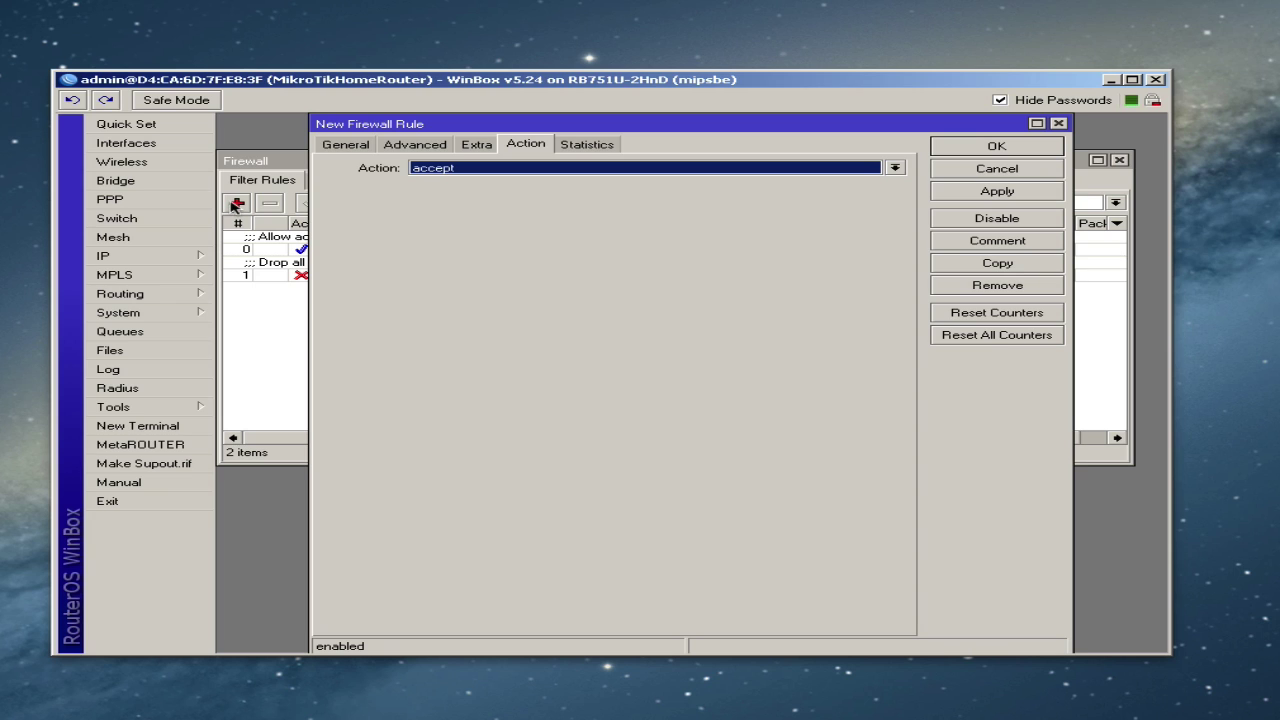
# - Set the rule to forward chain, connection state new, in interface bridge1, action accept, and apply
pyautogui.click(347, 153)
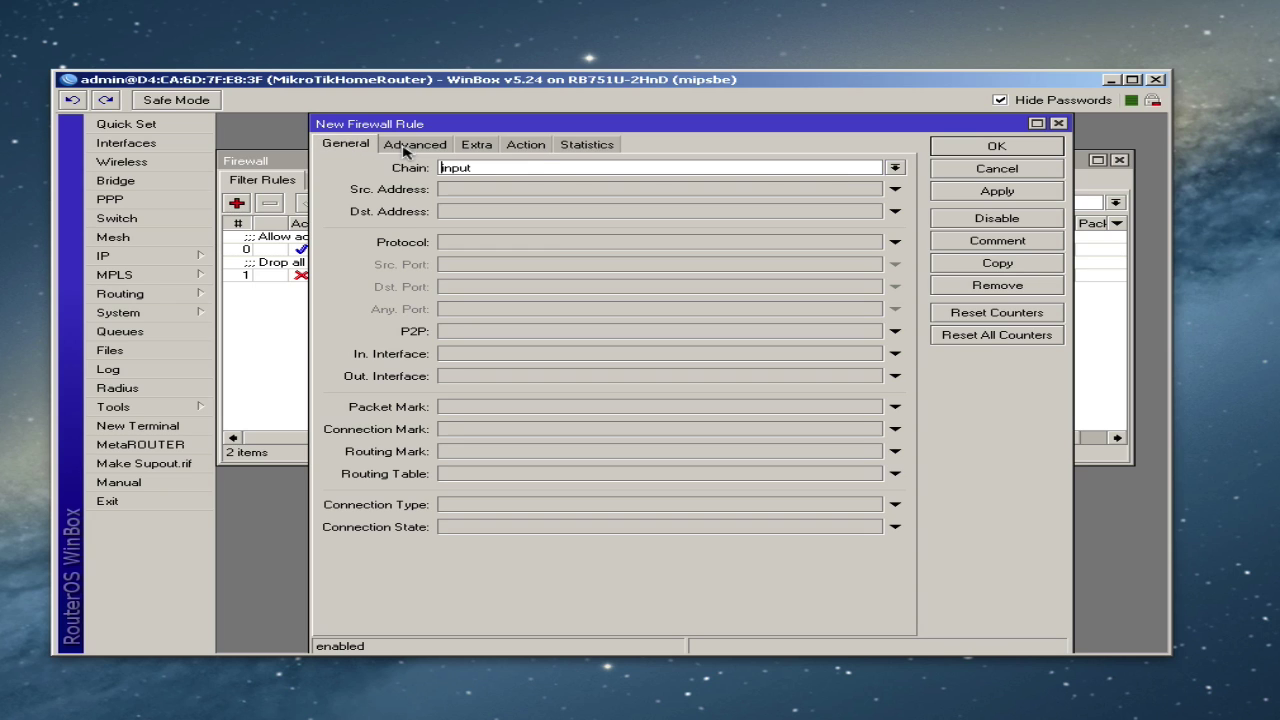
pyautogui.click(895, 168)
pyautogui.click(754, 183)
pyautogui.click(475, 531)
pyautogui.click(476, 527)
pyautogui.click(474, 564)
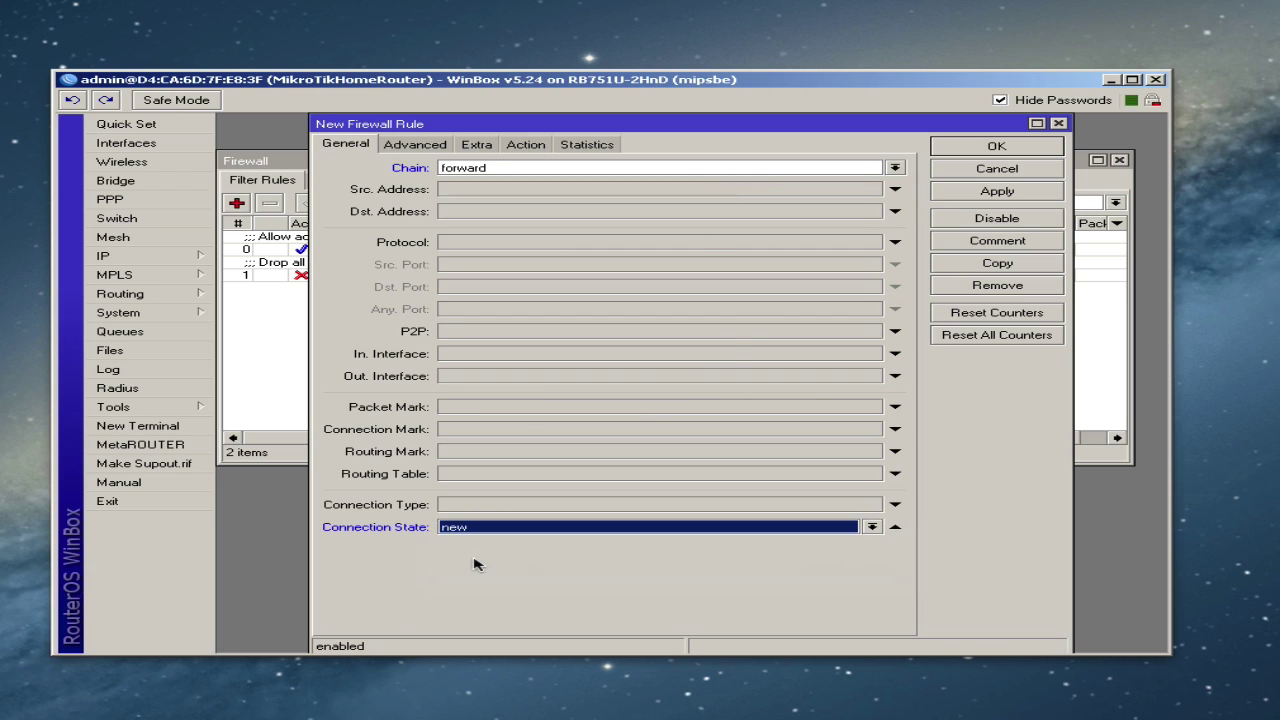
pyautogui.click(482, 355)
pyautogui.click(511, 354)
pyautogui.click(507, 366)
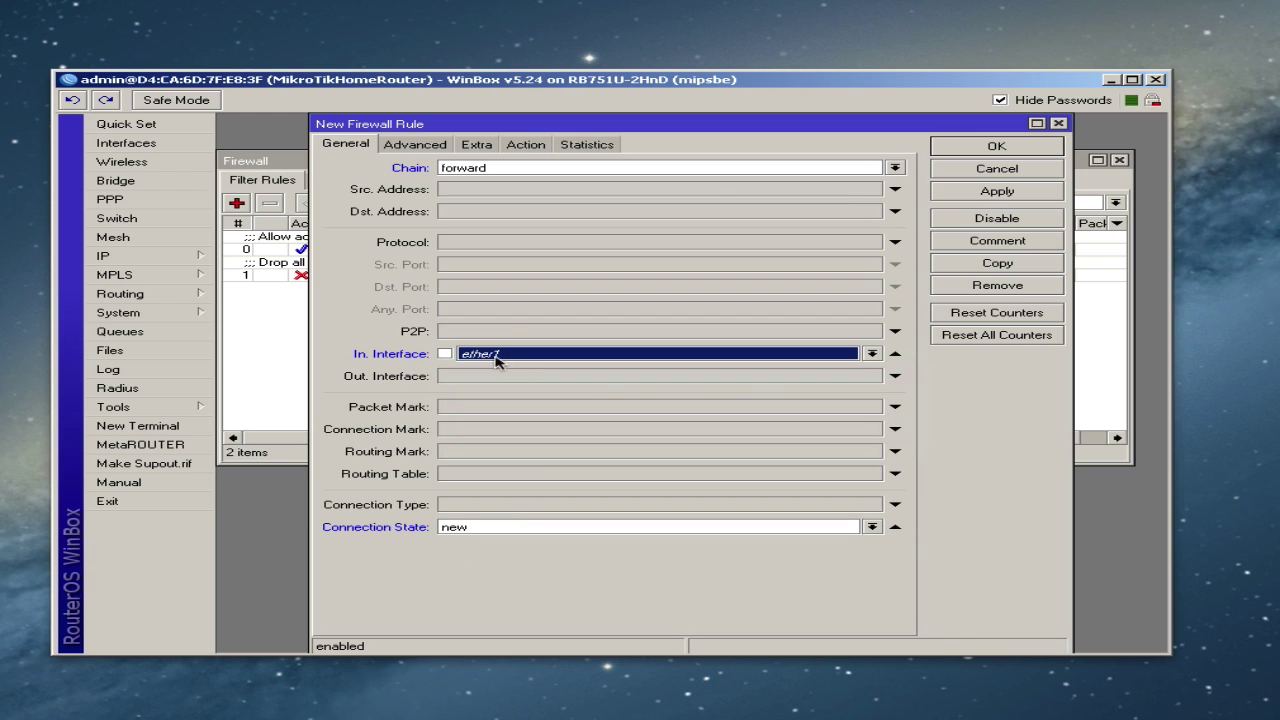
pyautogui.click(495, 356)
pyautogui.click(505, 368)
pyautogui.click(533, 148)
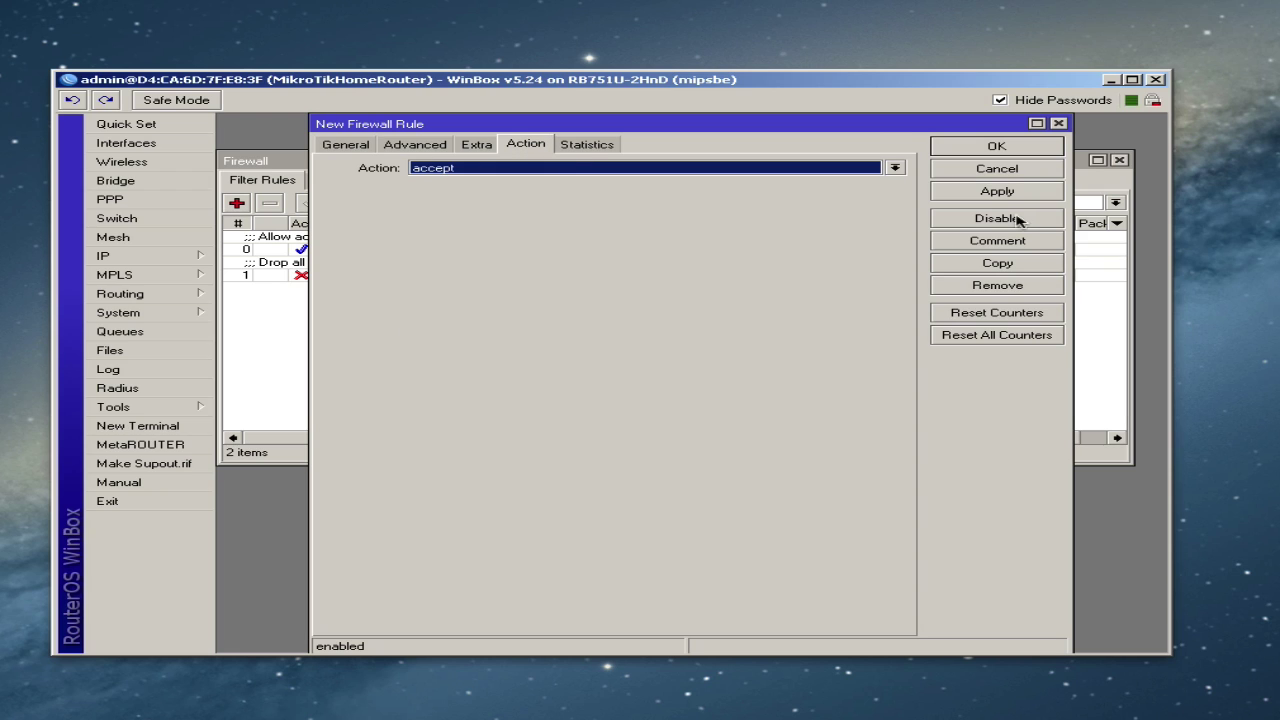
pyautogui.click(992, 197)
# - Comment the forward rule 'Allow connections from the LAN' and save it
pyautogui.click(990, 247)
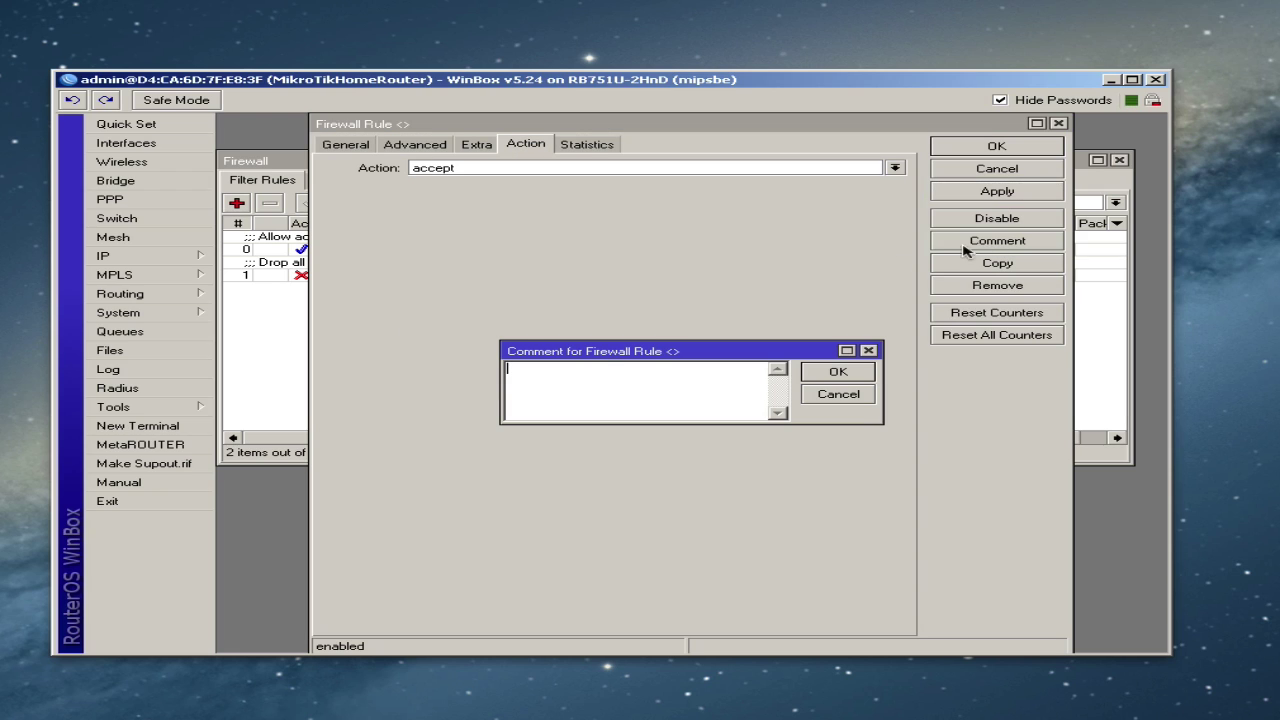
pyautogui.write('Allow connections from the LAN')
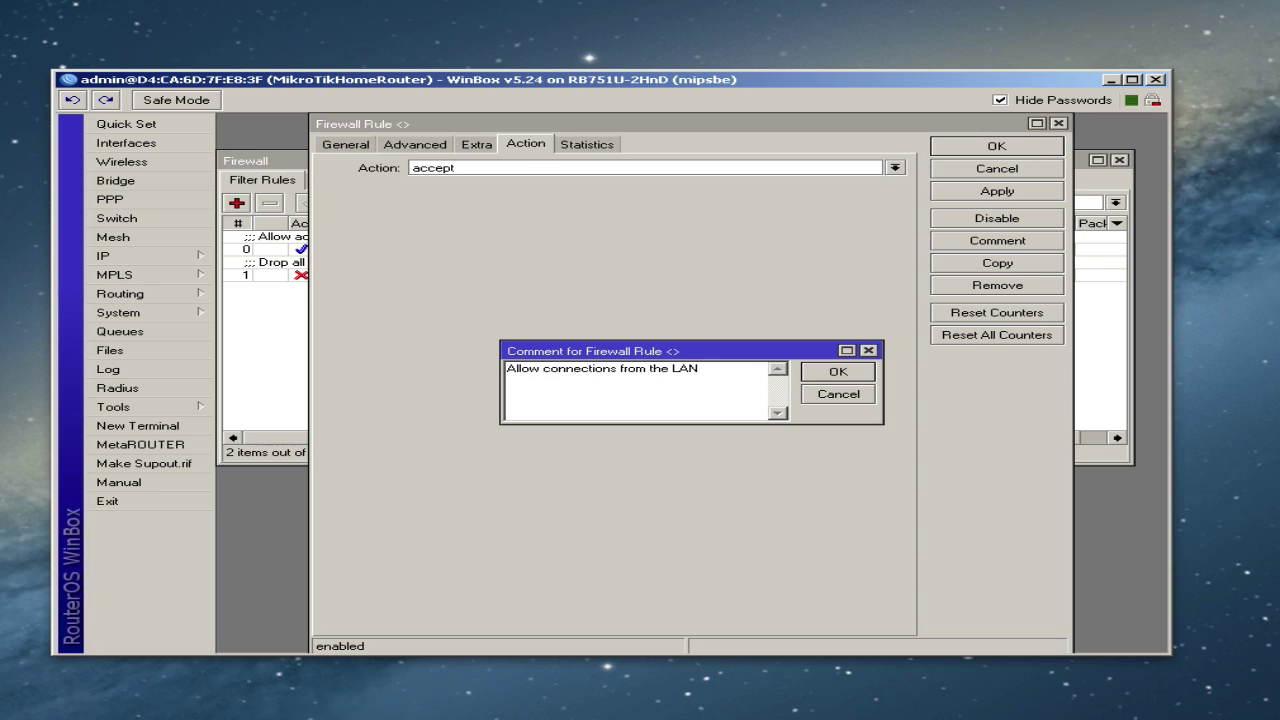
pyautogui.click(836, 373)
pyautogui.click(1006, 152)
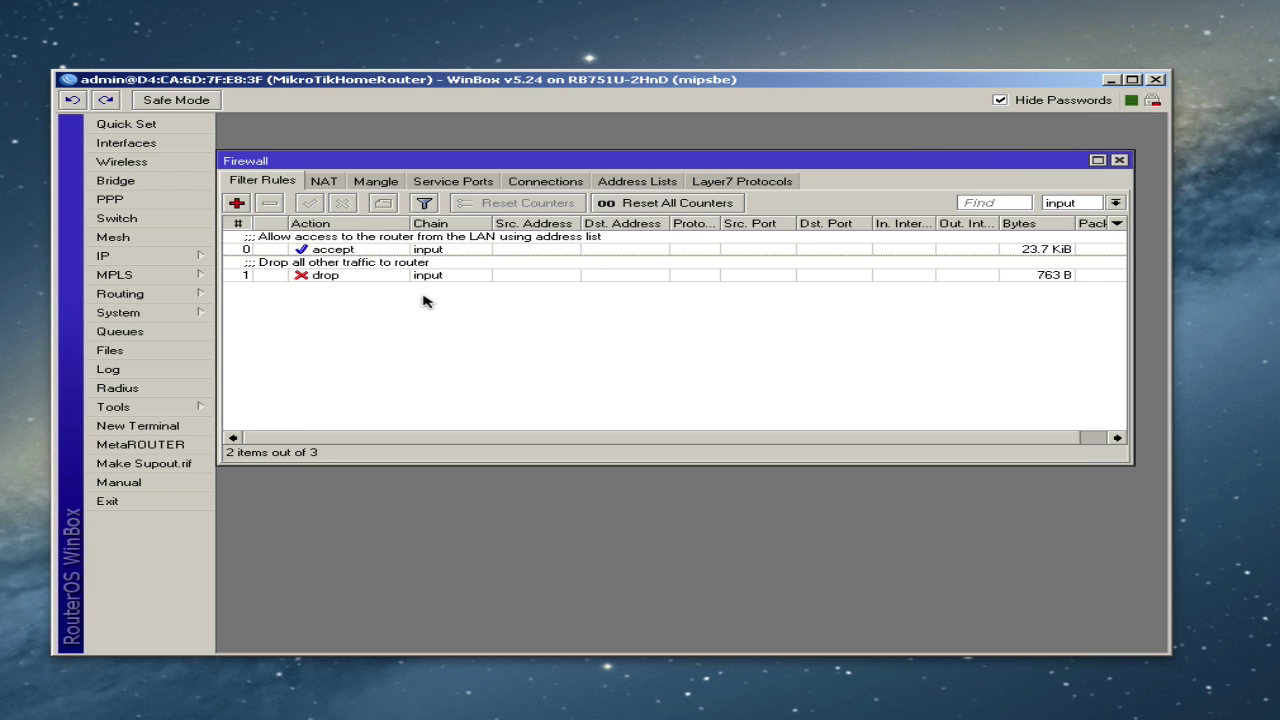
pyautogui.click(1114, 203)
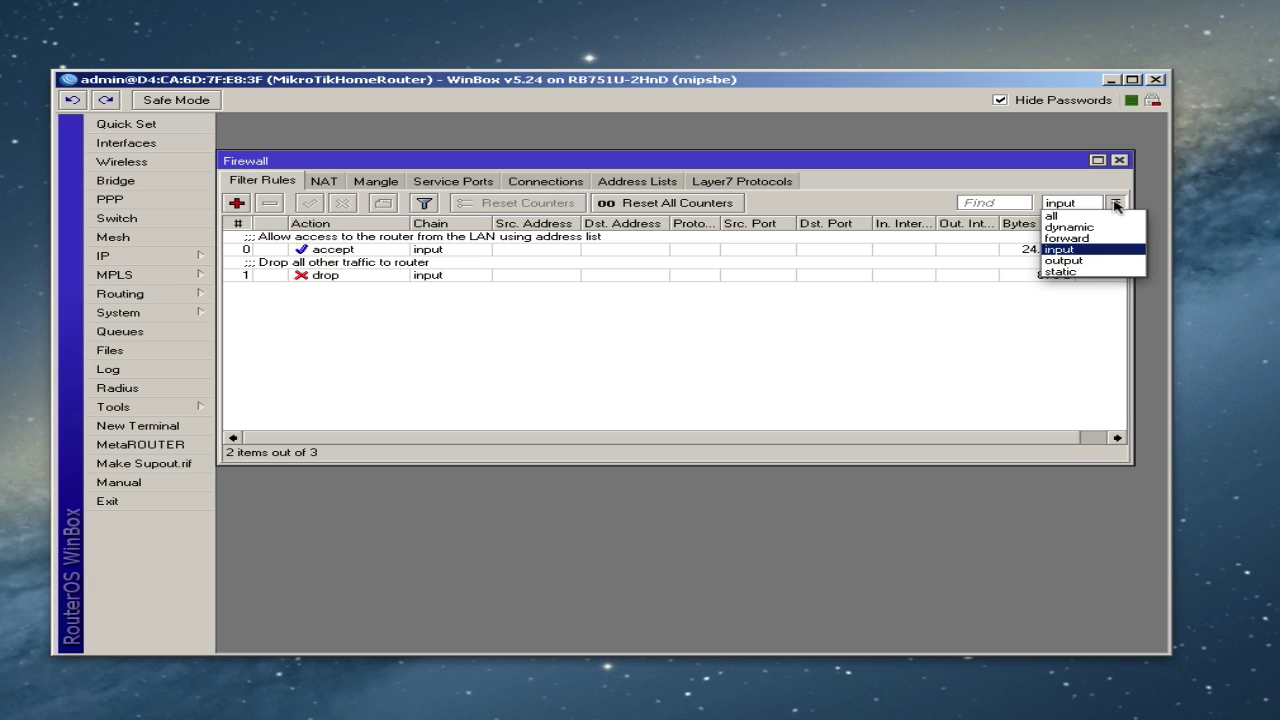
# - Filter the rule list to the forward chain and open rule 2's General settings
pyautogui.click(1076, 216)
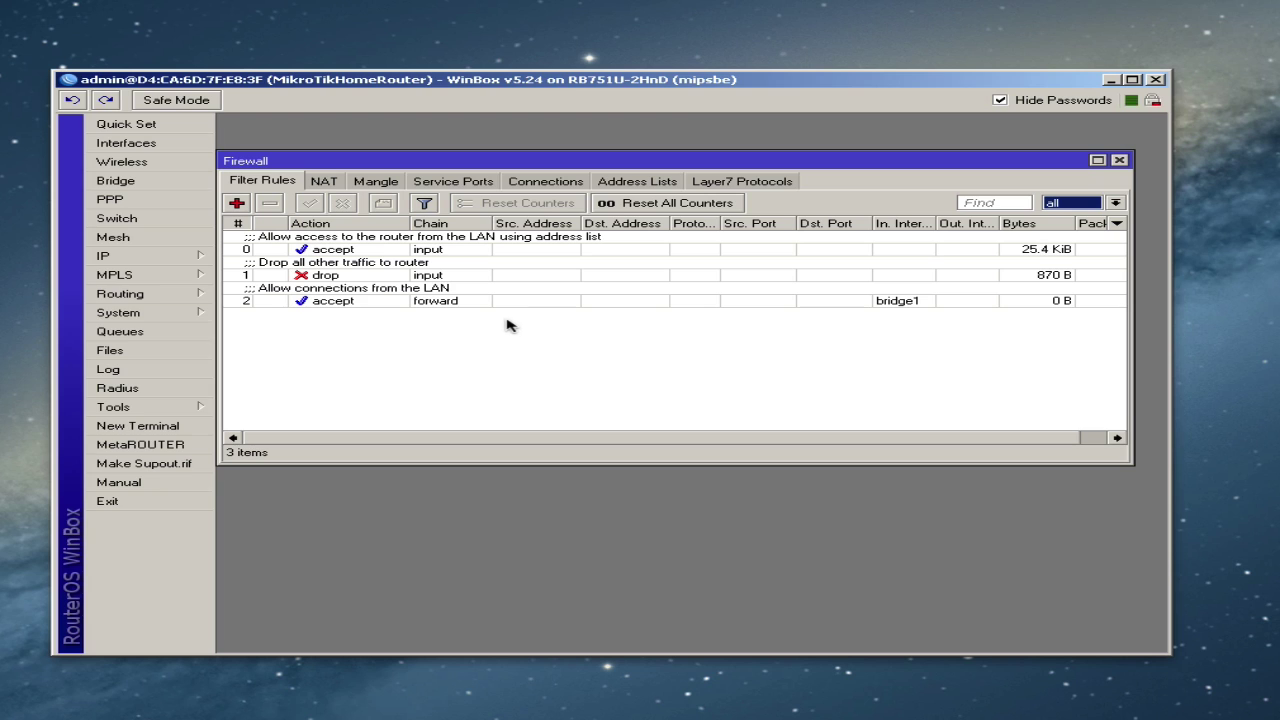
pyautogui.click(1115, 202)
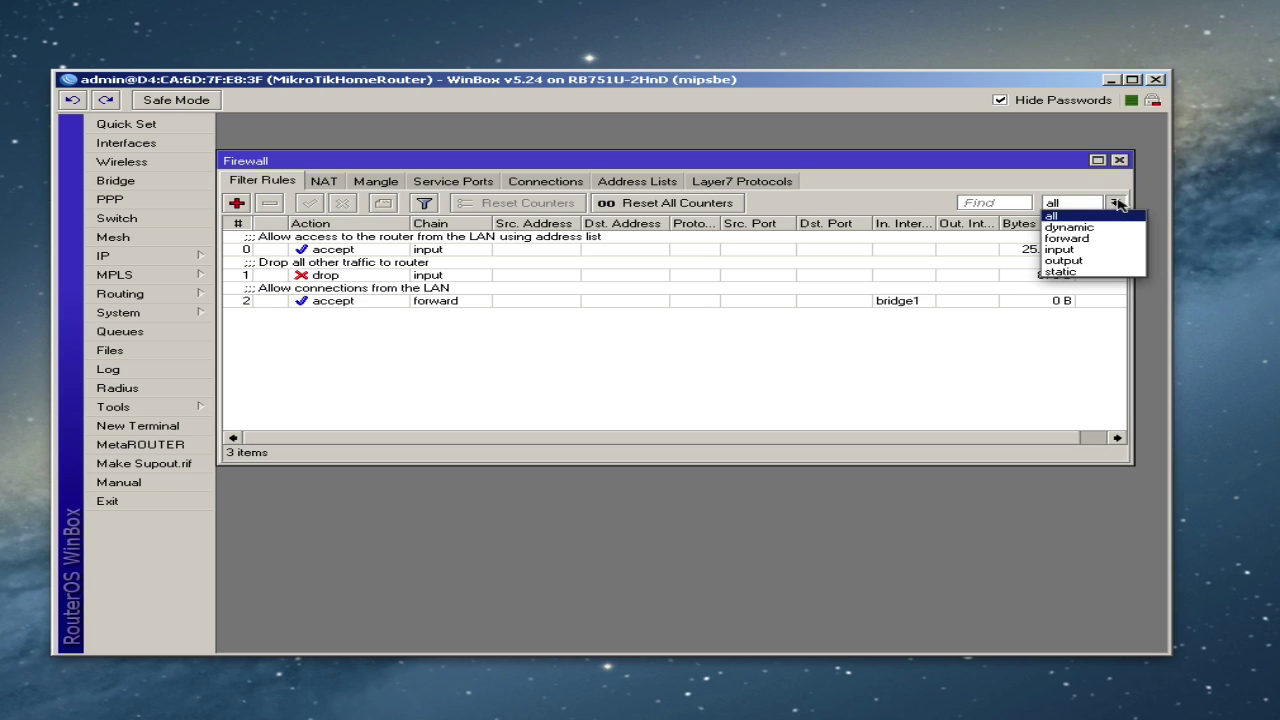
pyautogui.click(1085, 238)
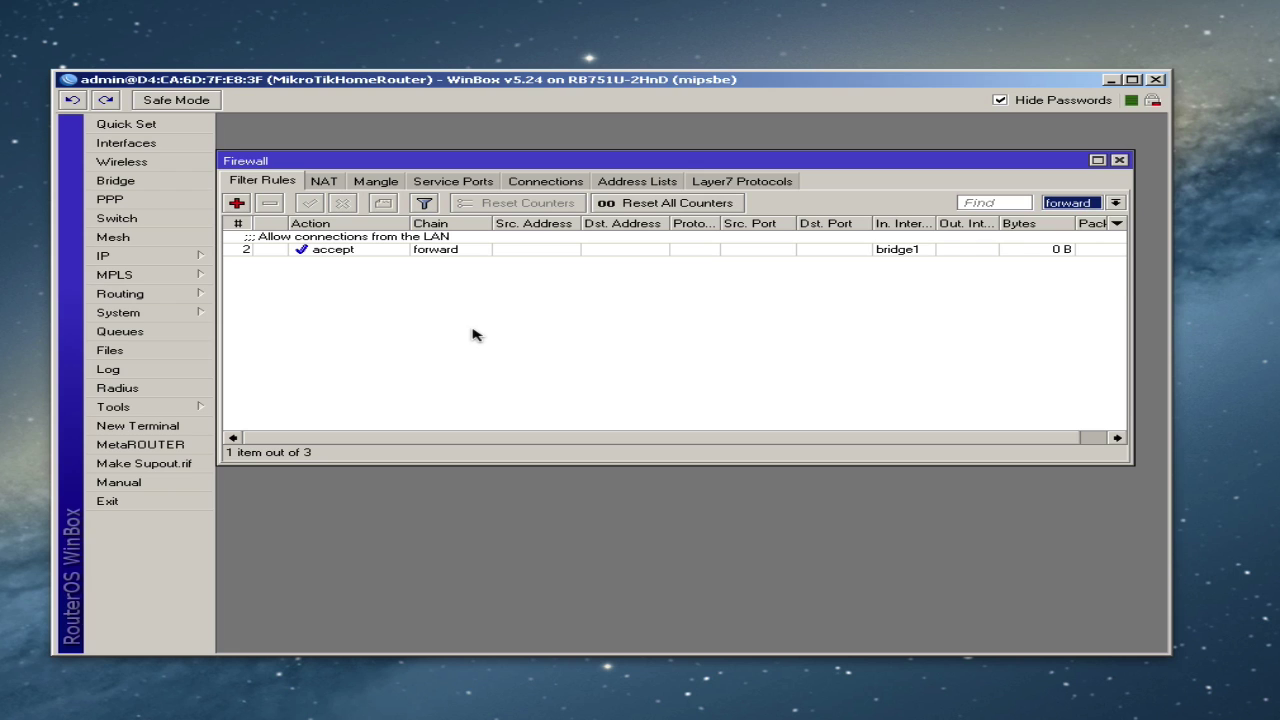
pyautogui.doubleClick(362, 248)
pyautogui.click(345, 145)
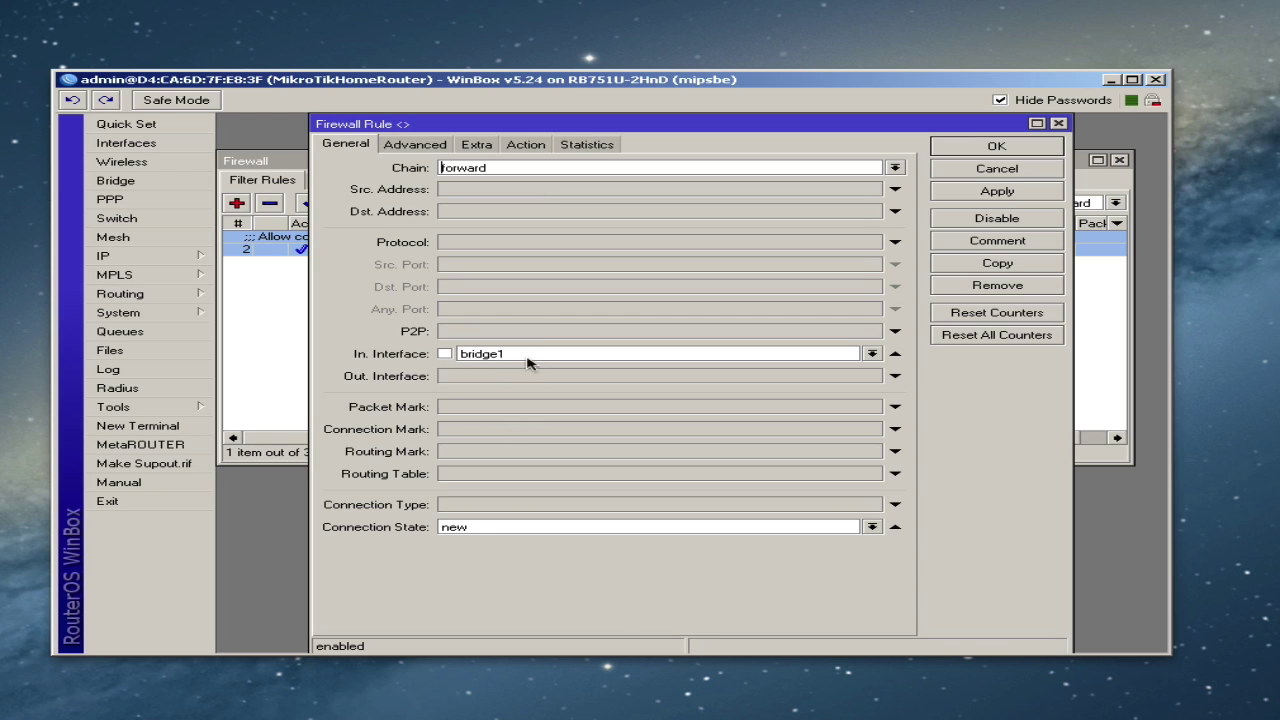
# - Add a new rule matching established connection state, commented 'Allow established connections'
pyautogui.click(962, 148)
pyautogui.click(238, 204)
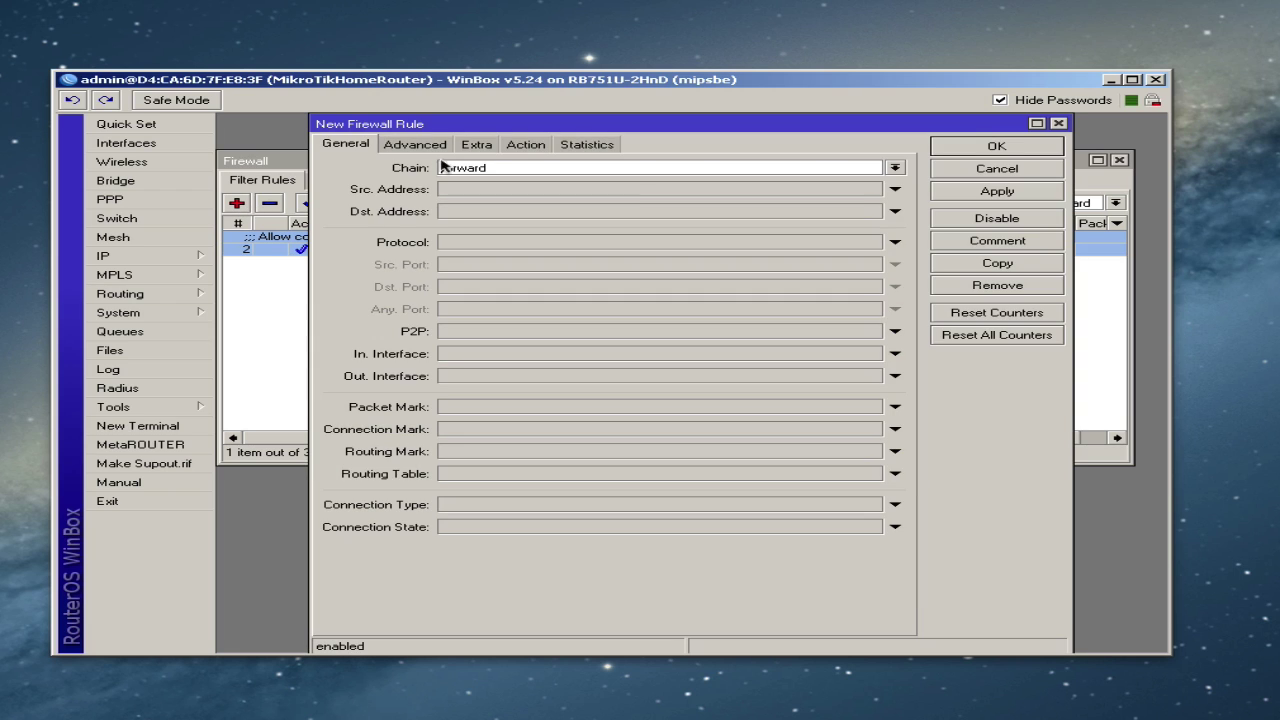
pyautogui.click(466, 527)
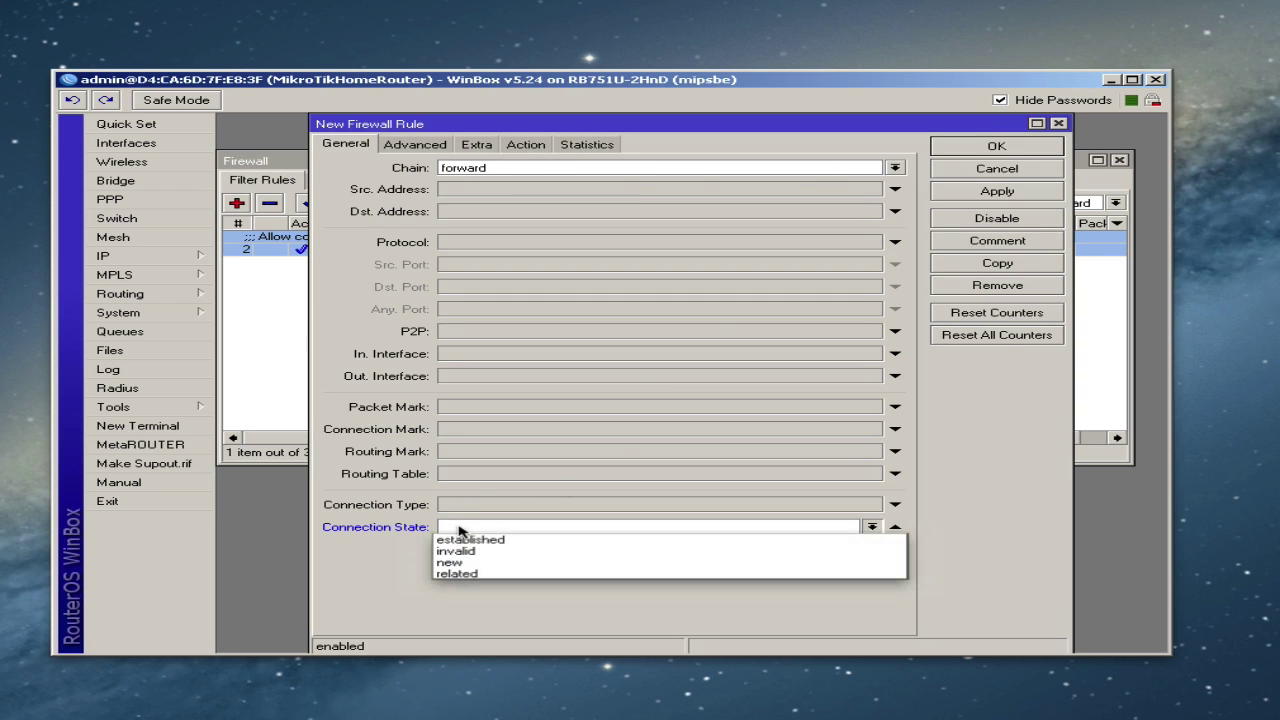
pyautogui.click(472, 540)
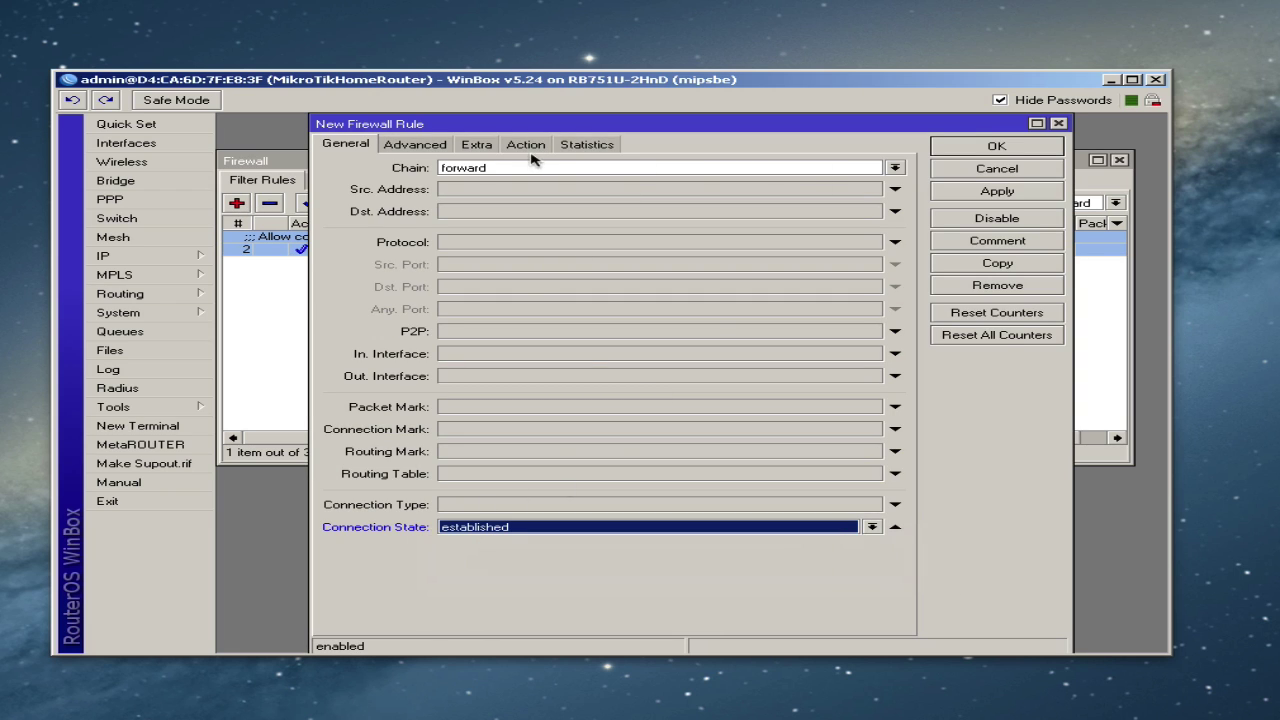
pyautogui.click(1010, 194)
pyautogui.click(988, 243)
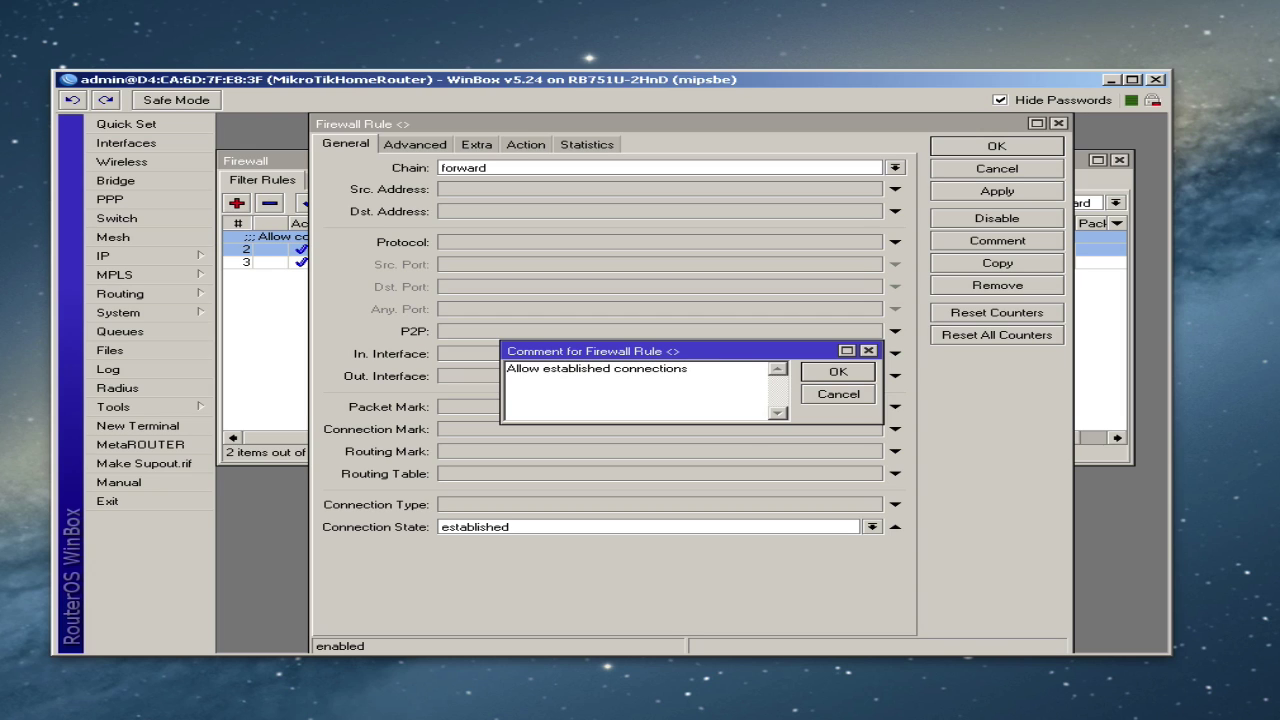
pyautogui.click(838, 371)
pyautogui.click(997, 146)
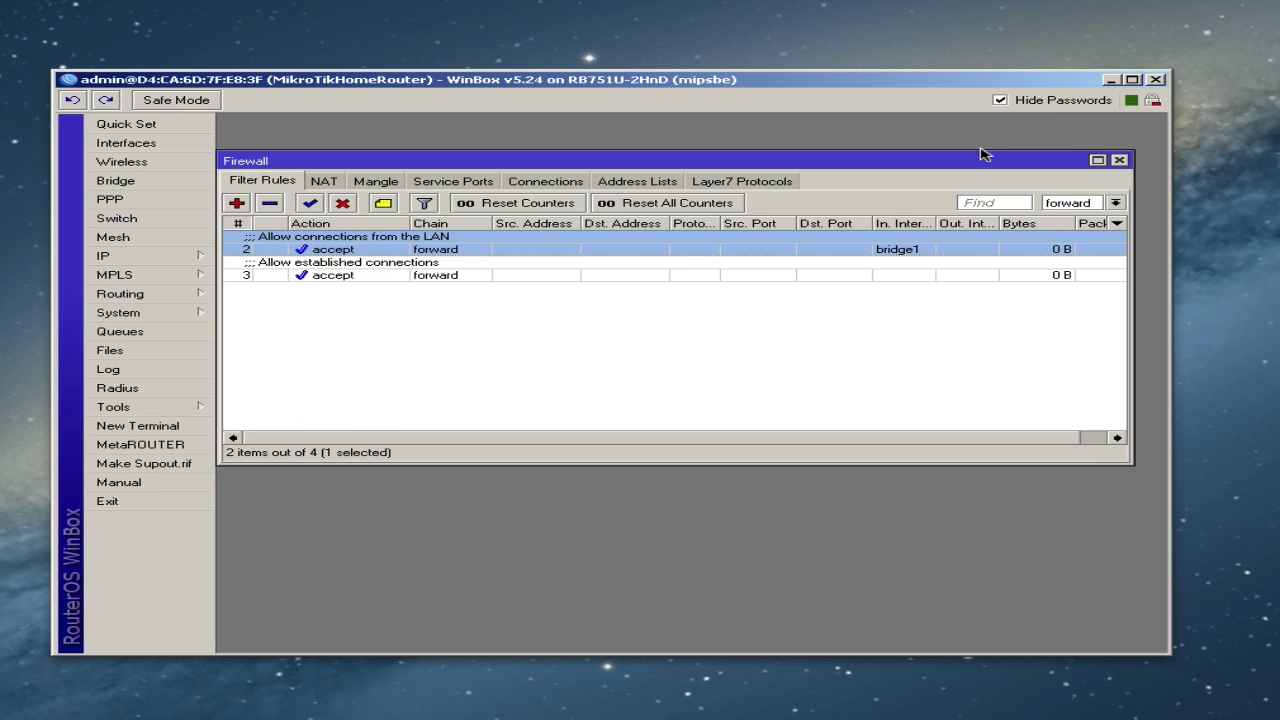
pyautogui.click(404, 277)
# - Add a new rule matching related connection state, commented 'Allow related connections'
pyautogui.click(238, 204)
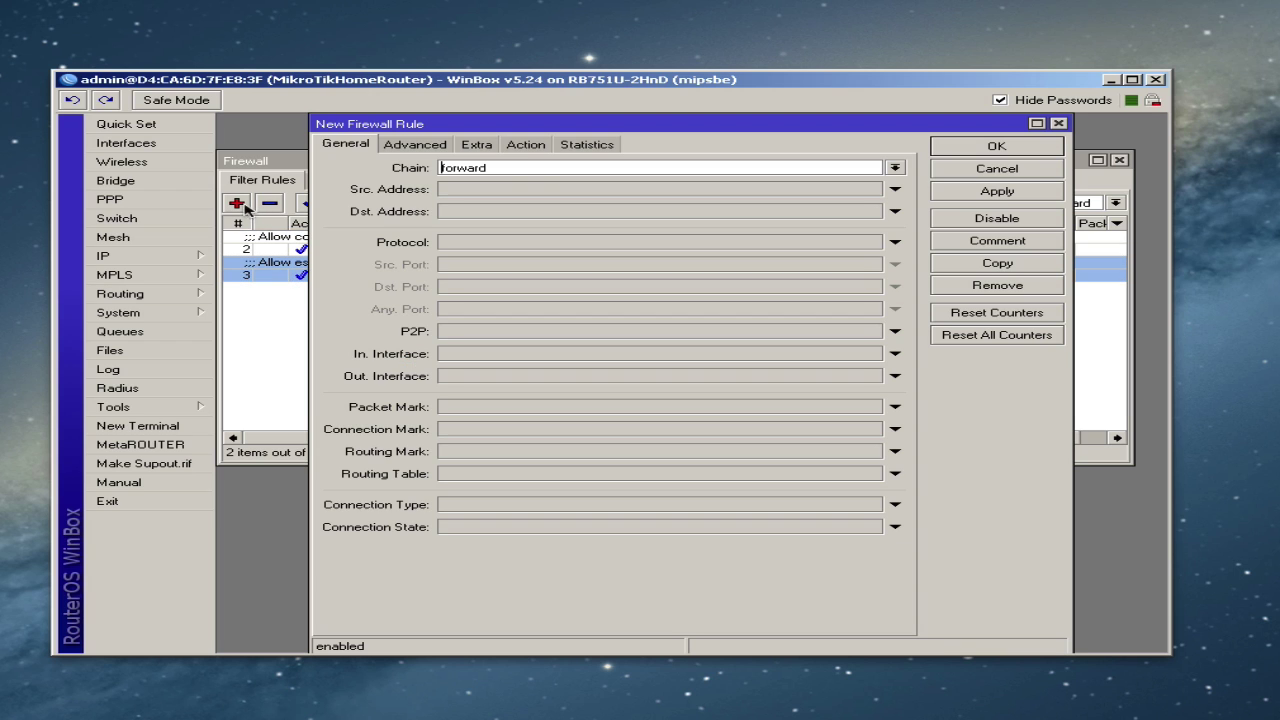
pyautogui.click(657, 528)
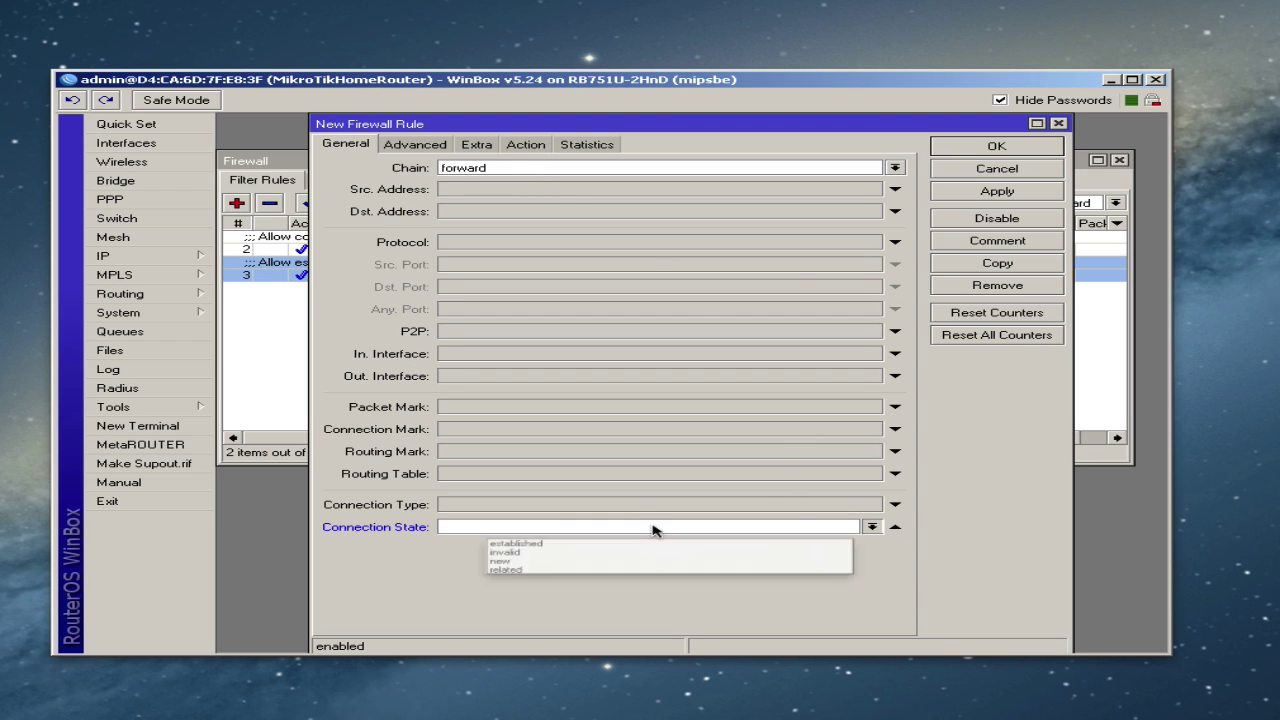
pyautogui.click(490, 573)
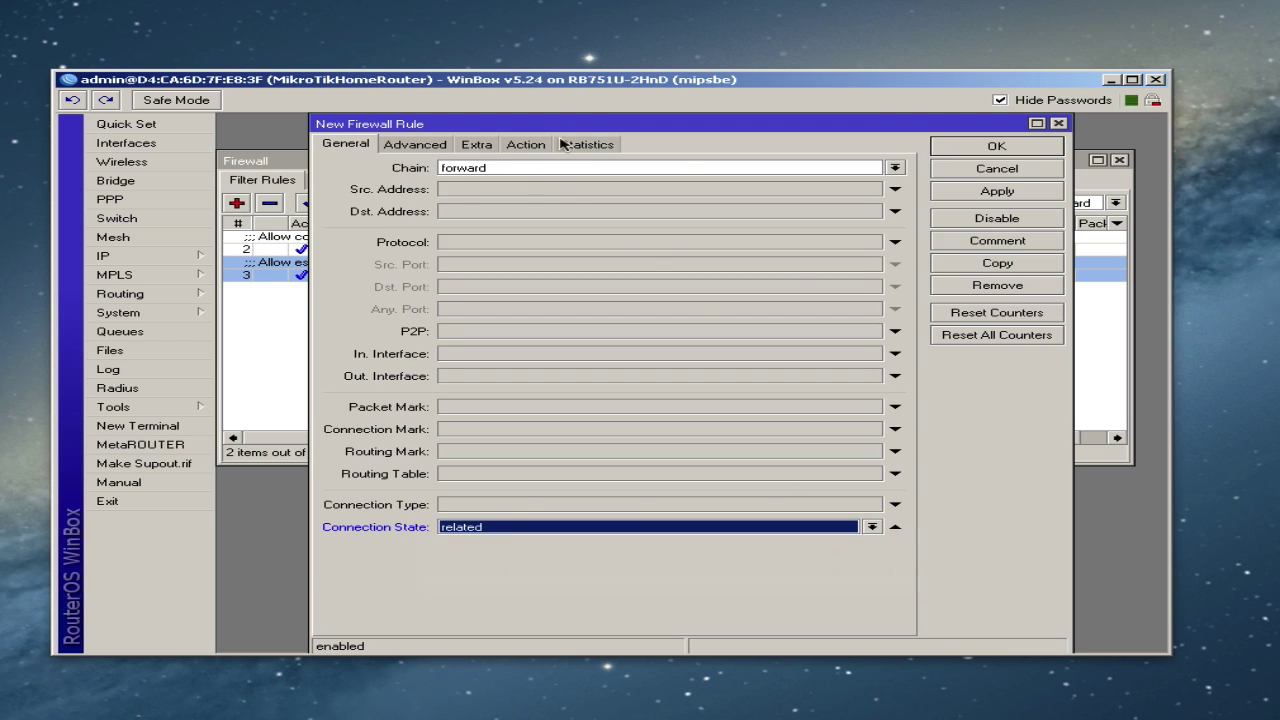
pyautogui.click(1050, 192)
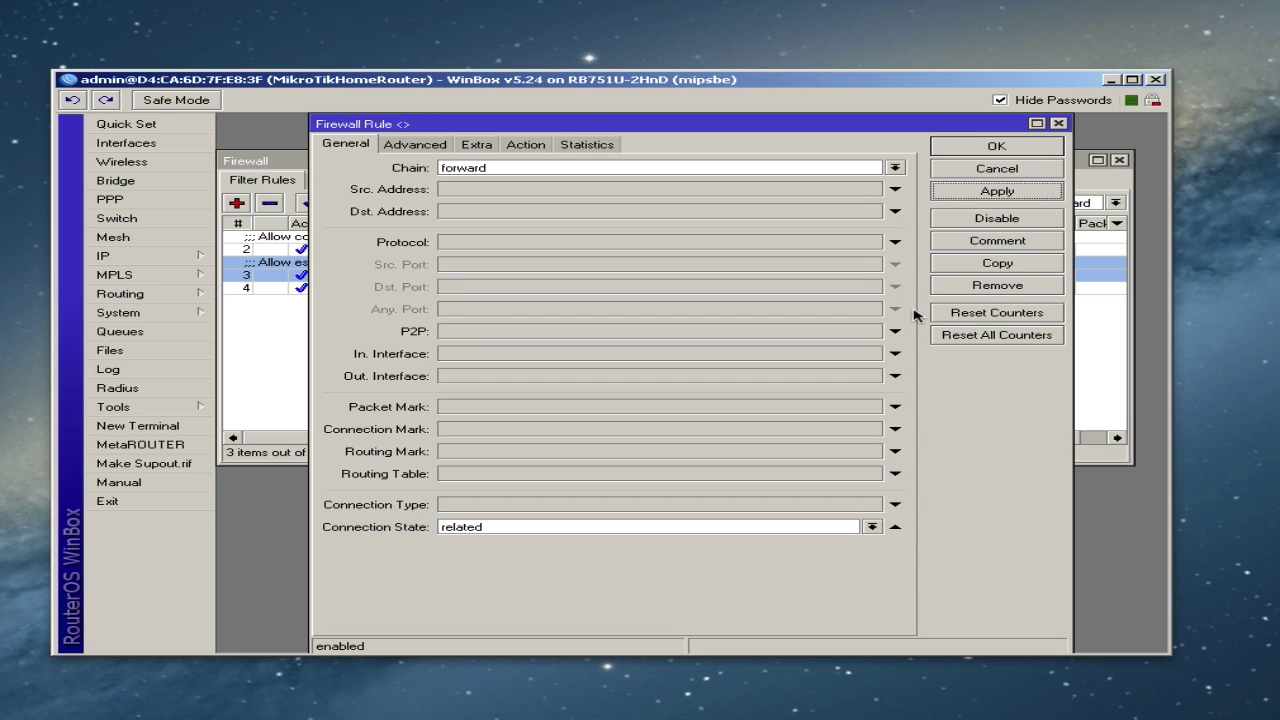
pyautogui.click(993, 243)
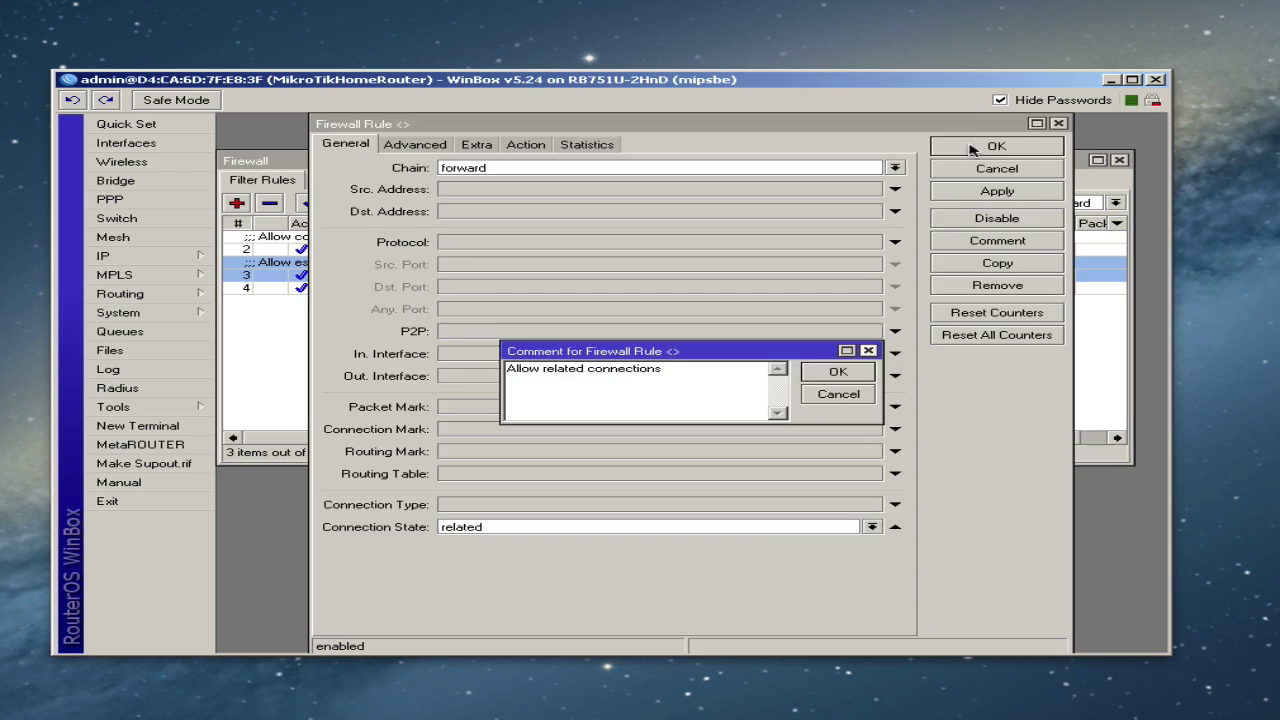
pyautogui.click(970, 148)
pyautogui.click(838, 372)
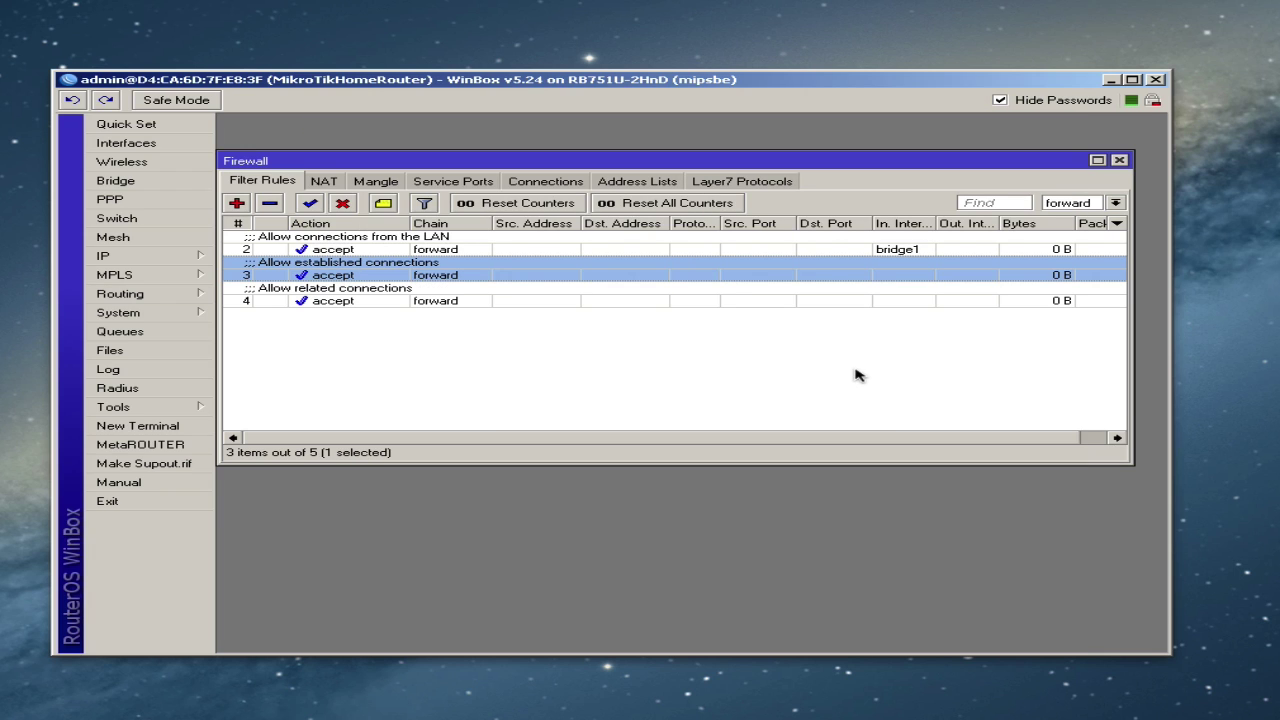
# - Review the LAN, established and related rules in the filter list
pyautogui.click(508, 334)
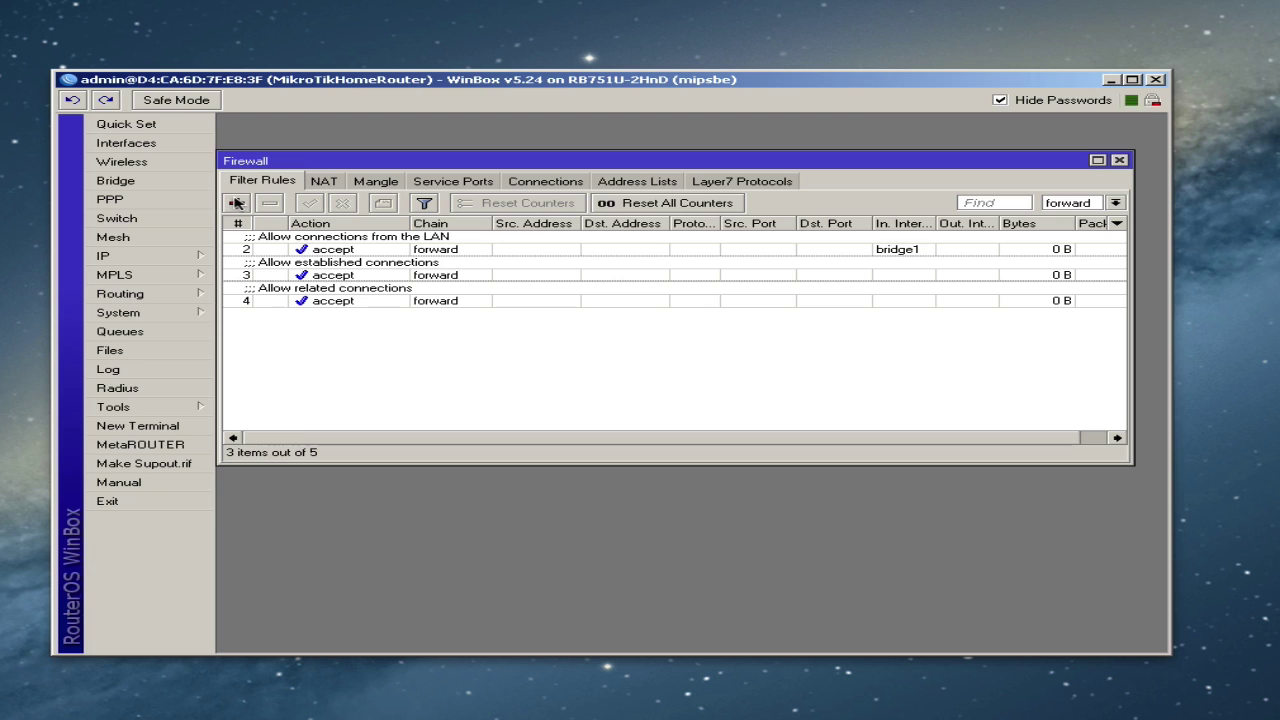
pyautogui.click(372, 250)
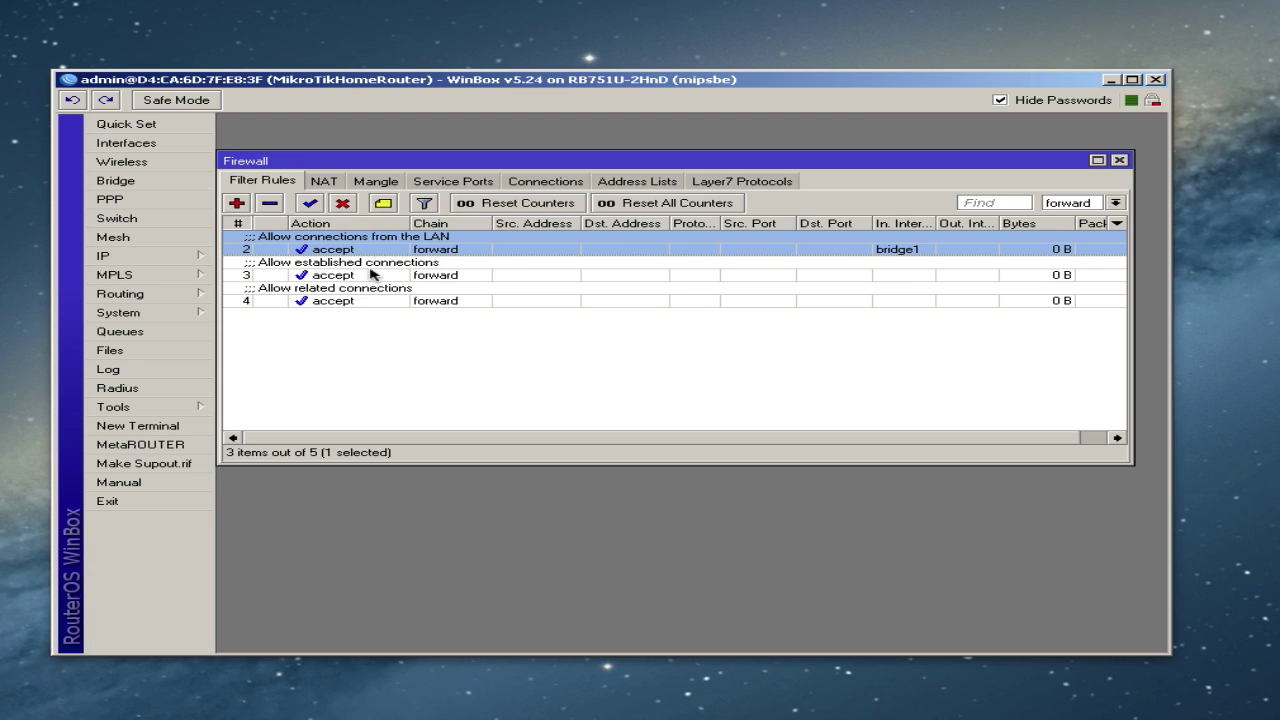
pyautogui.click(368, 275)
pyautogui.click(356, 301)
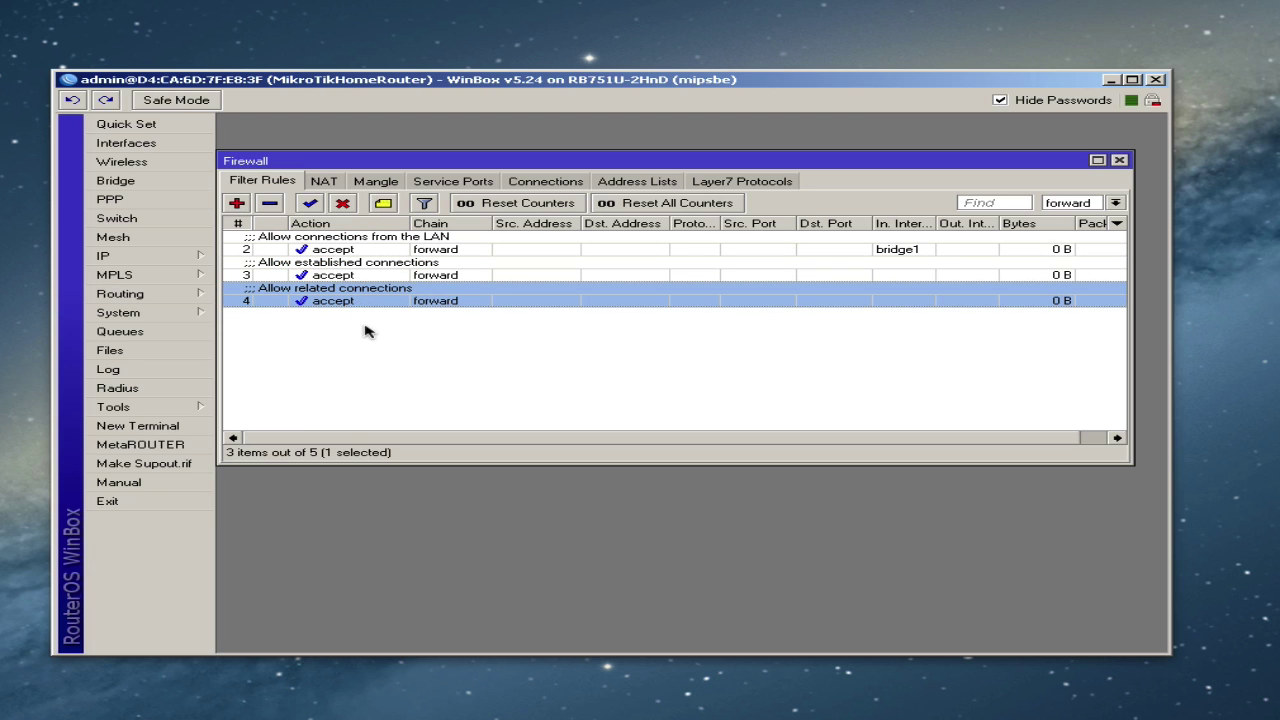
pyautogui.click(365, 331)
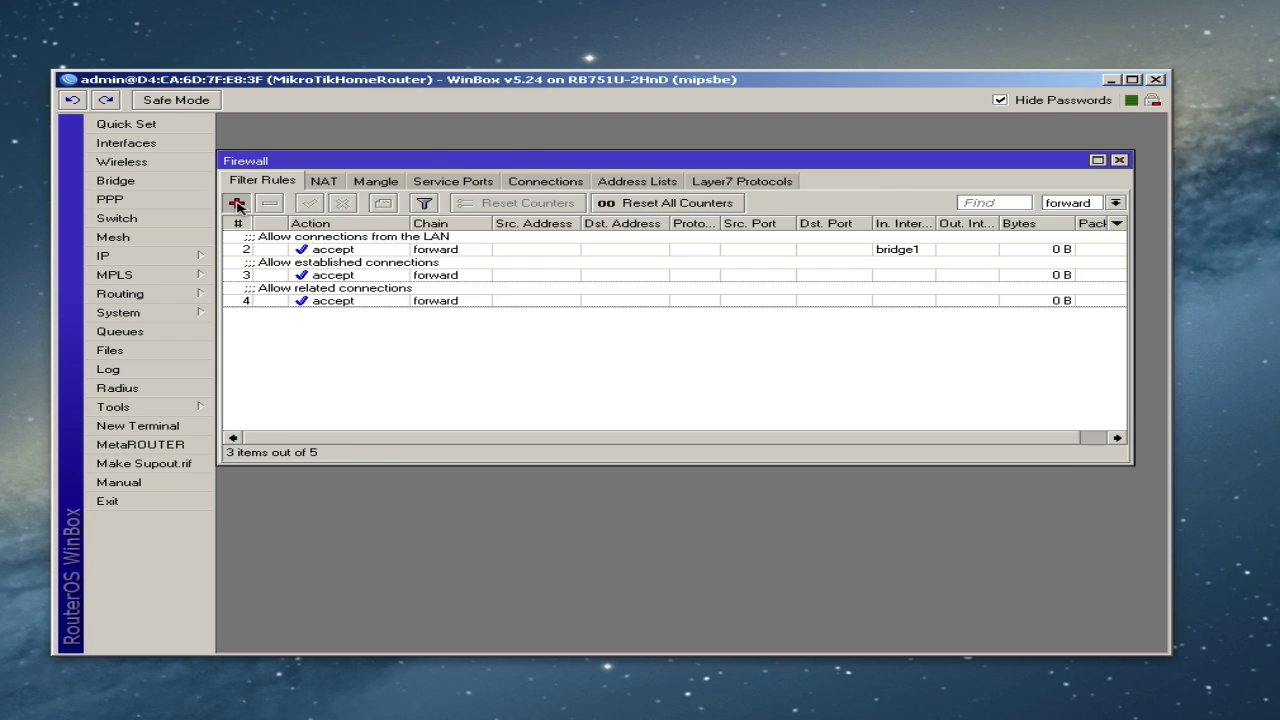
# - Add a new rule with action drop, commented 'Drop all other traffic through the router'
pyautogui.click(237, 203)
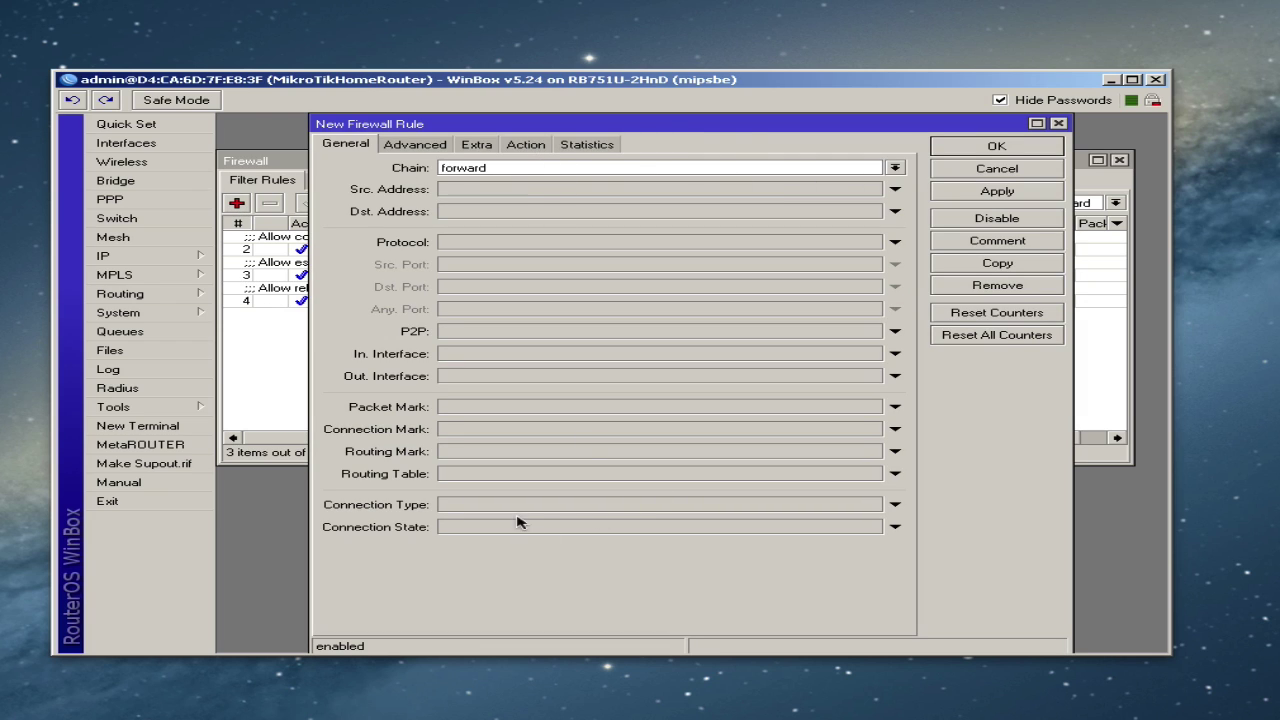
pyautogui.click(527, 146)
pyautogui.click(509, 169)
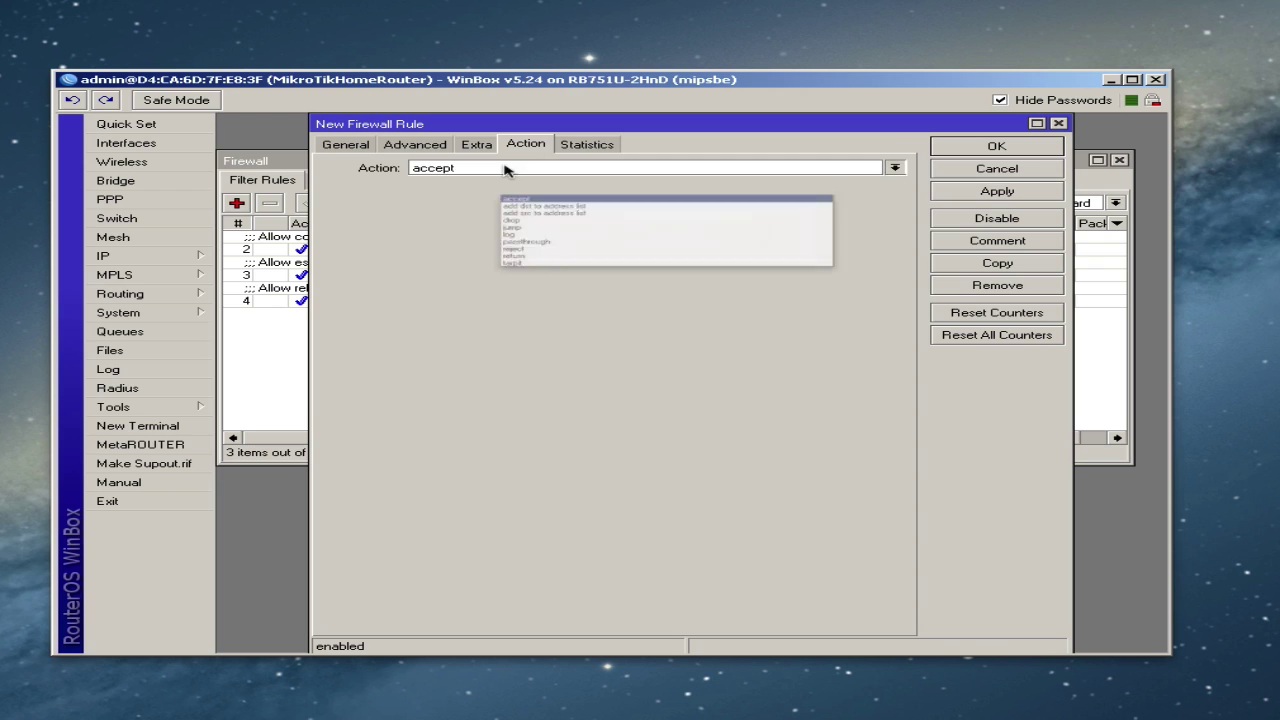
pyautogui.click(535, 214)
pyautogui.click(960, 192)
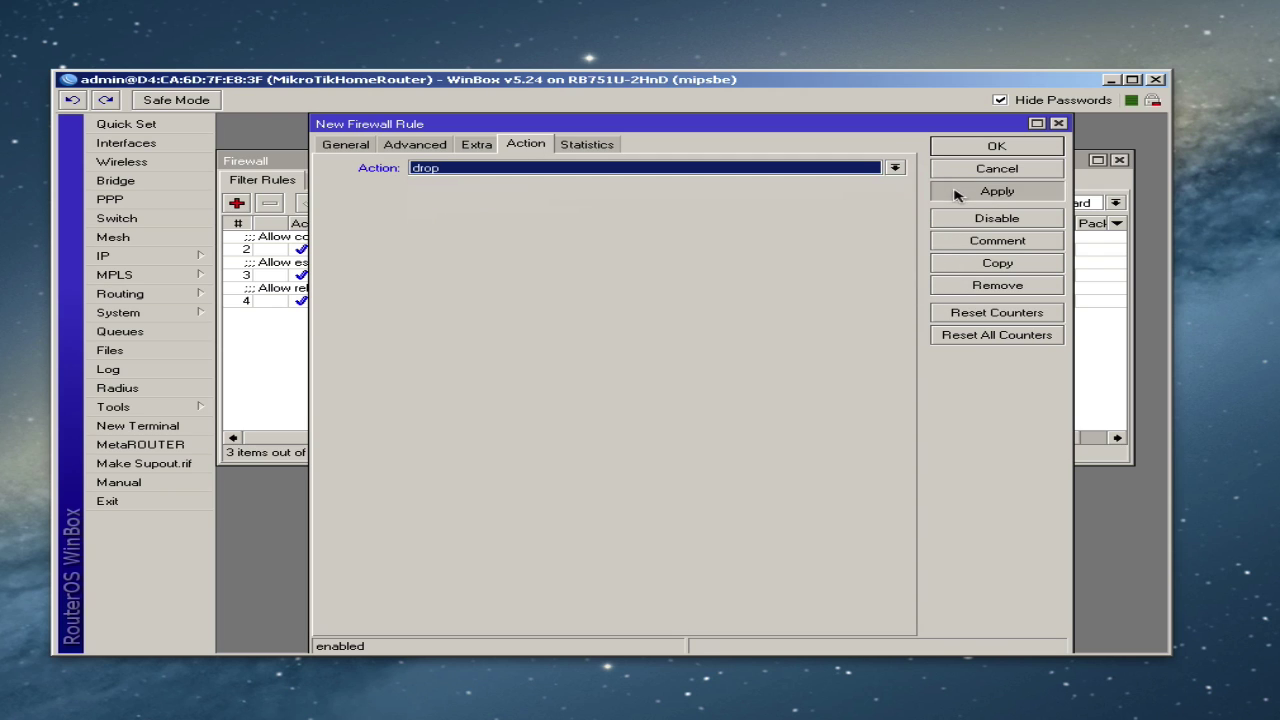
pyautogui.click(997, 250)
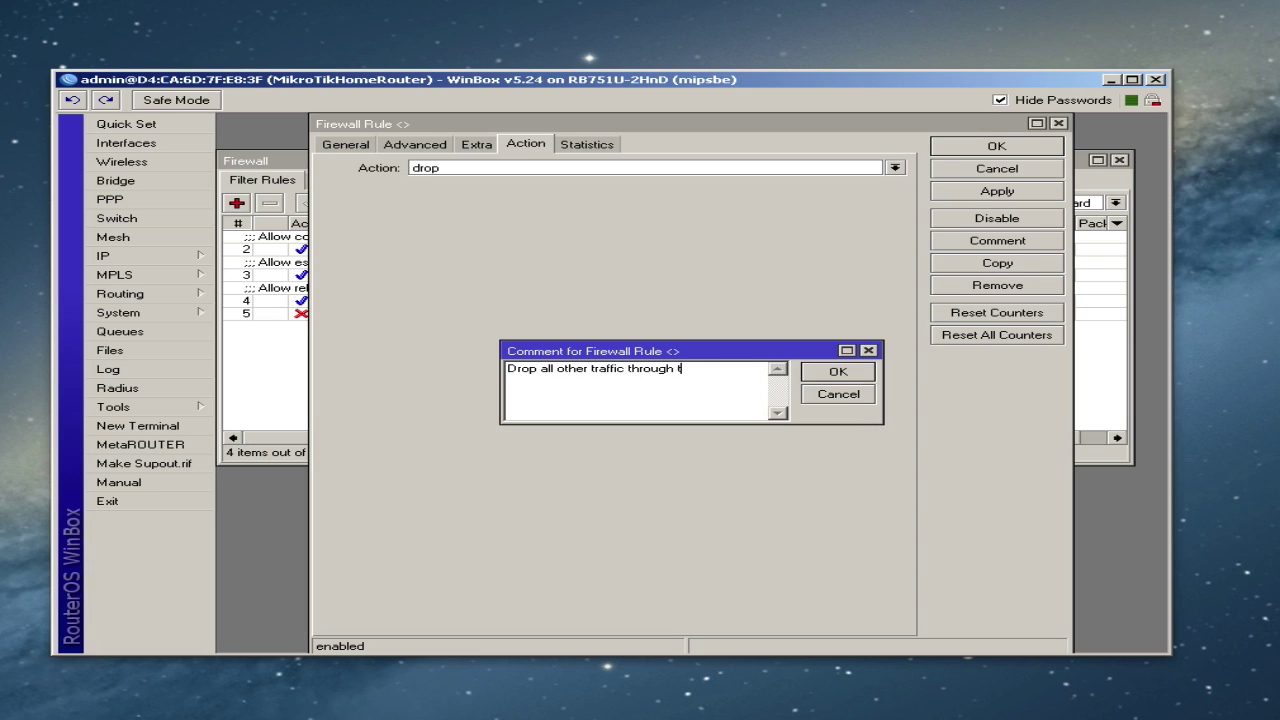
pyautogui.click(836, 371)
pyautogui.click(968, 150)
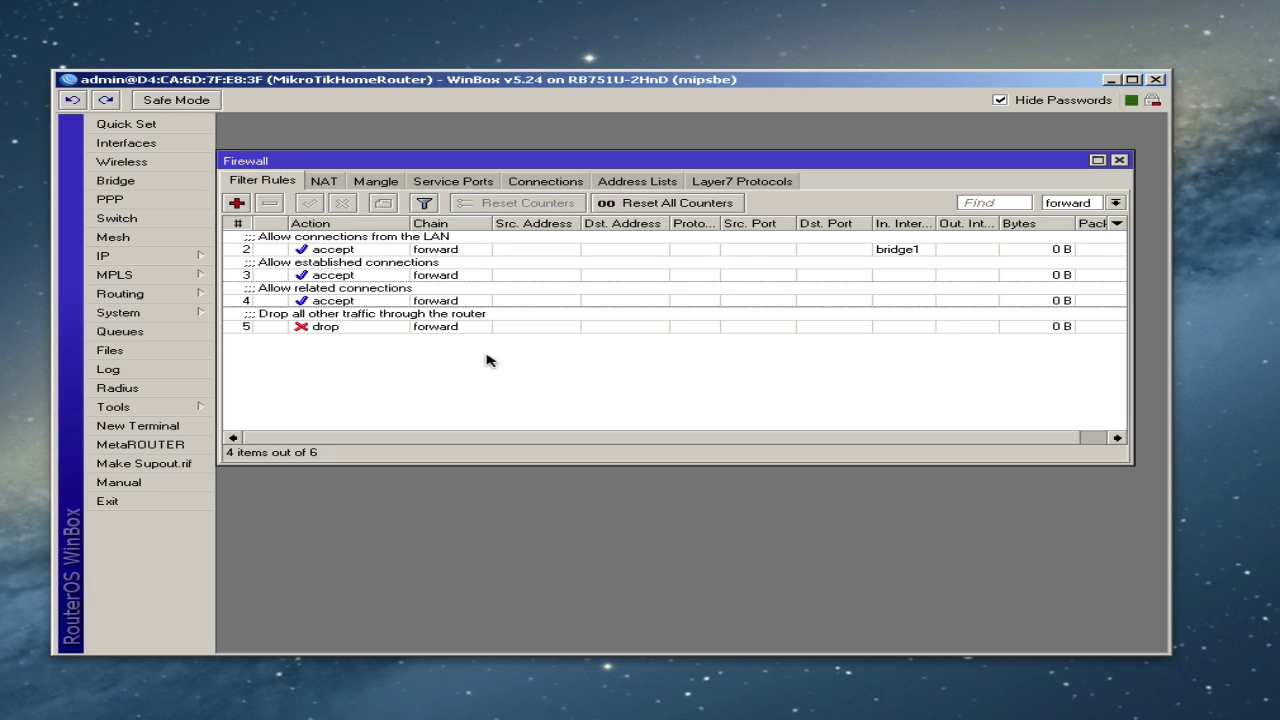
# - Start a new rule matching invalid connection state
pyautogui.click(236, 204)
pyautogui.click(350, 146)
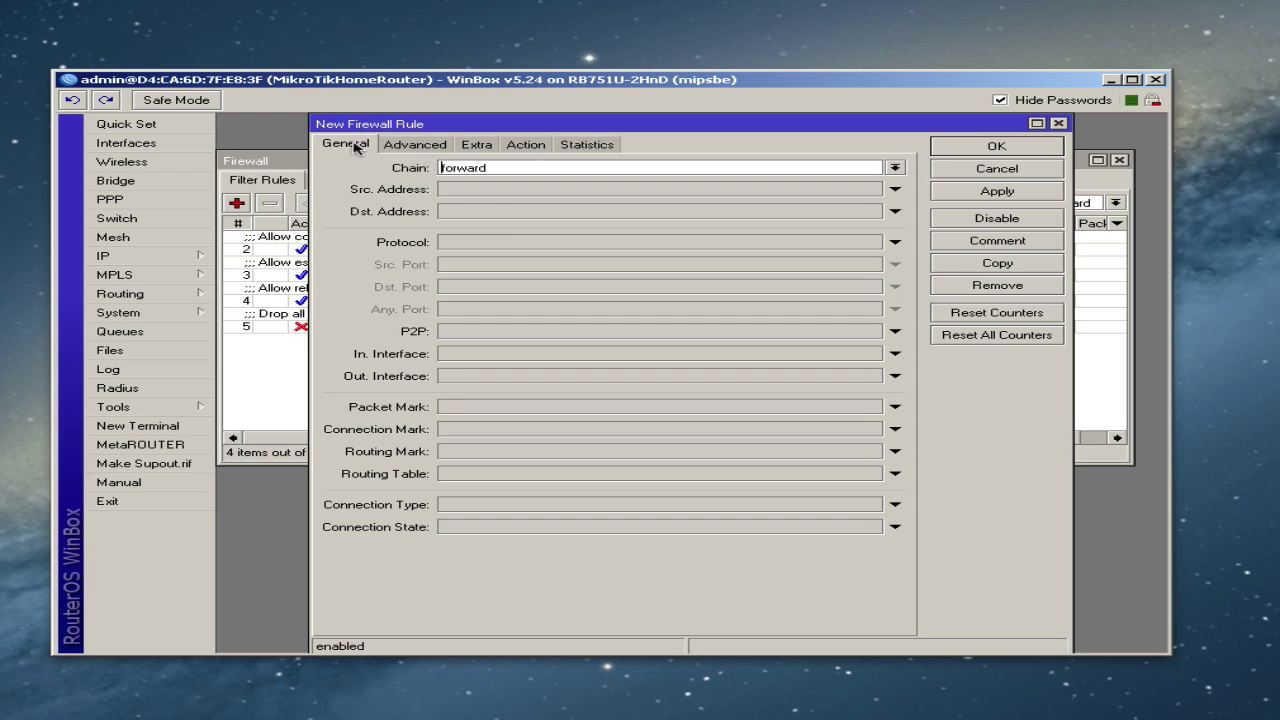
pyautogui.click(495, 528)
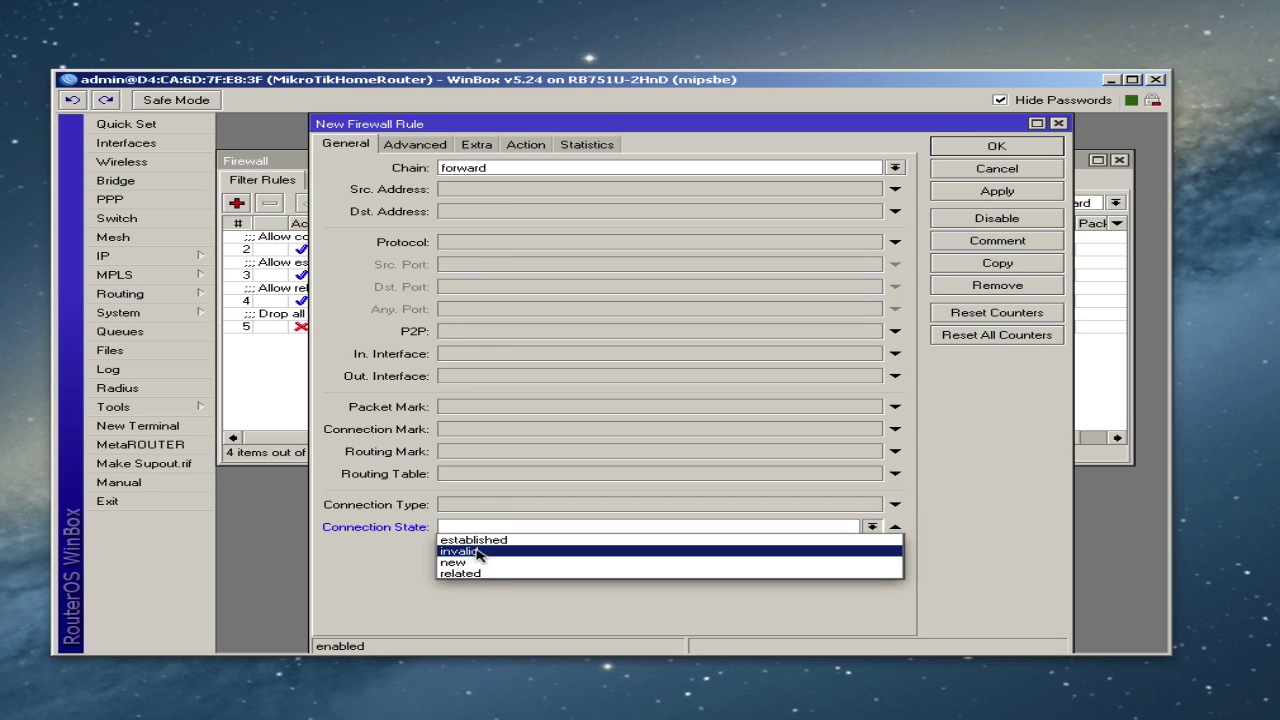
pyautogui.click(478, 551)
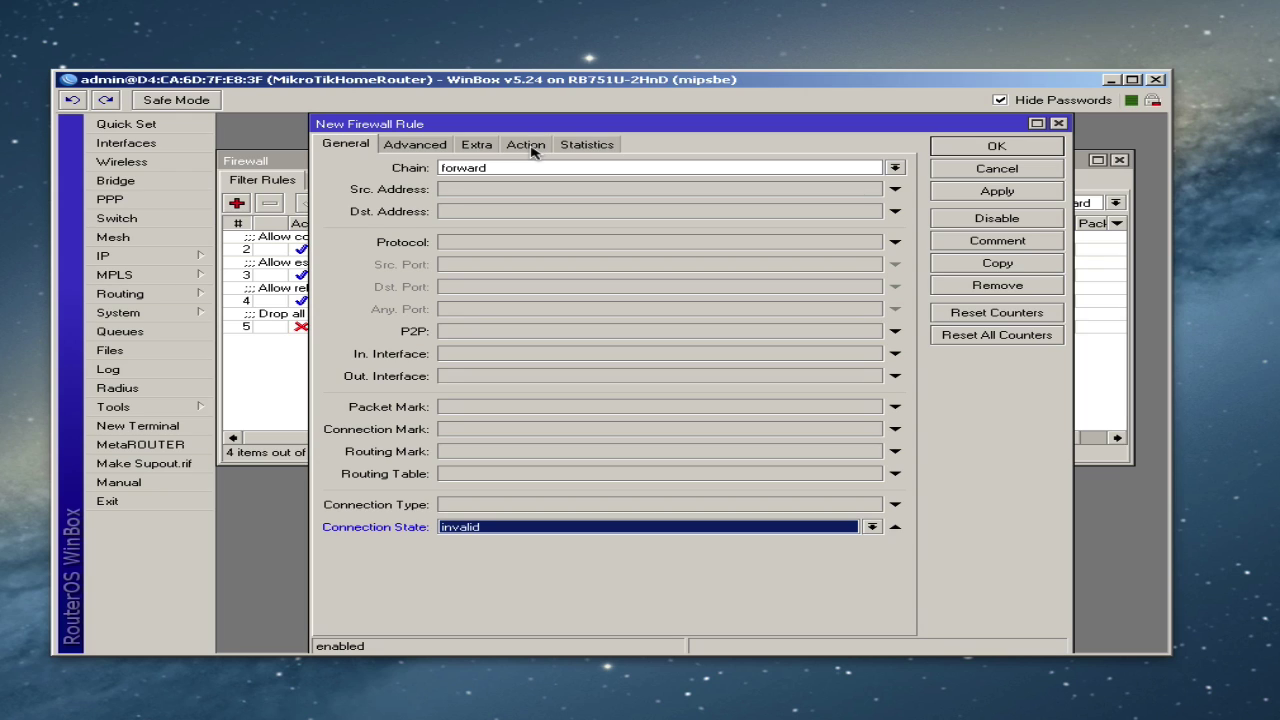
# - Set the rule's action to drop and comment it 'Drop invalid connections'
pyautogui.click(525, 145)
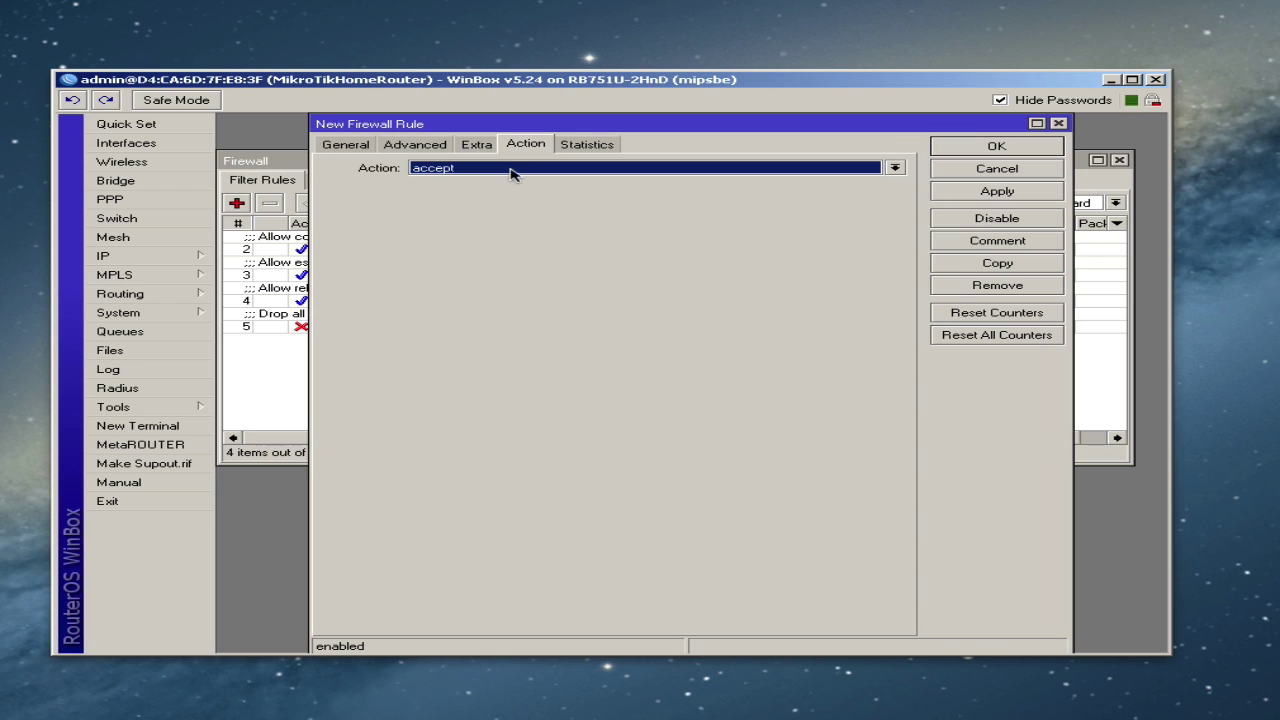
pyautogui.click(514, 170)
pyautogui.click(455, 215)
pyautogui.click(1027, 191)
pyautogui.click(970, 244)
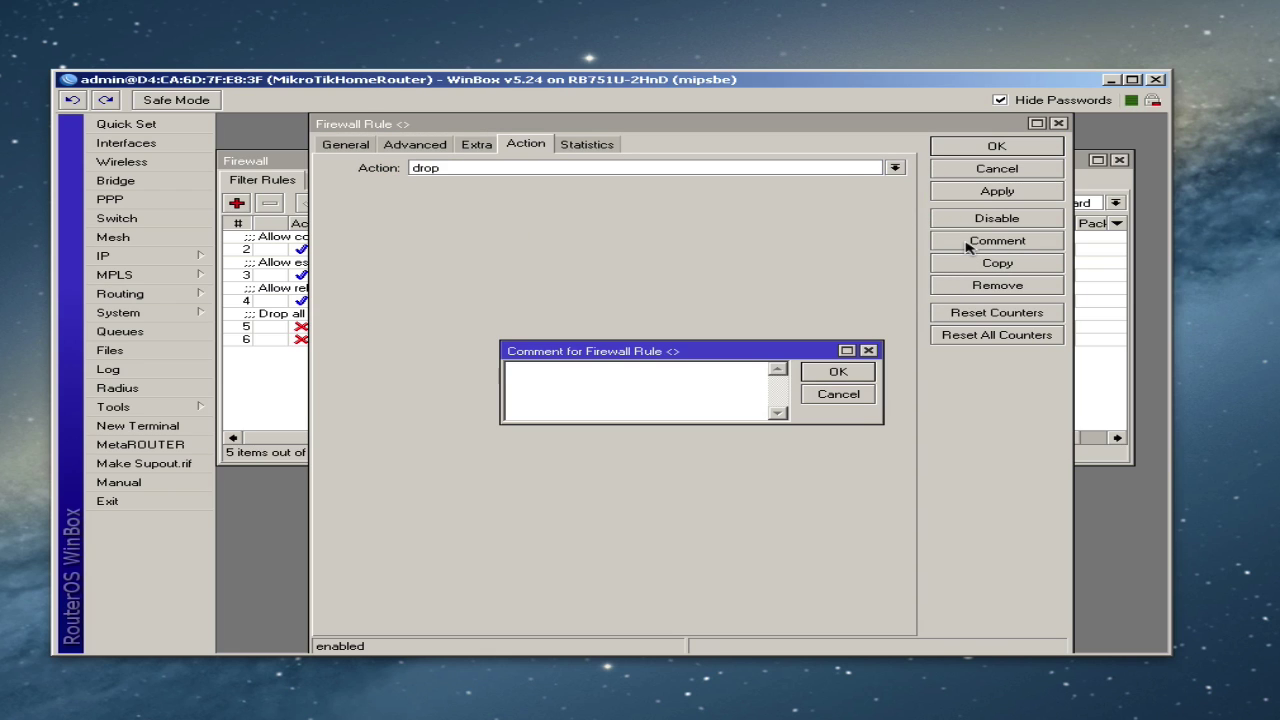
pyautogui.write('Drop invalid connections')
pyautogui.click(830, 370)
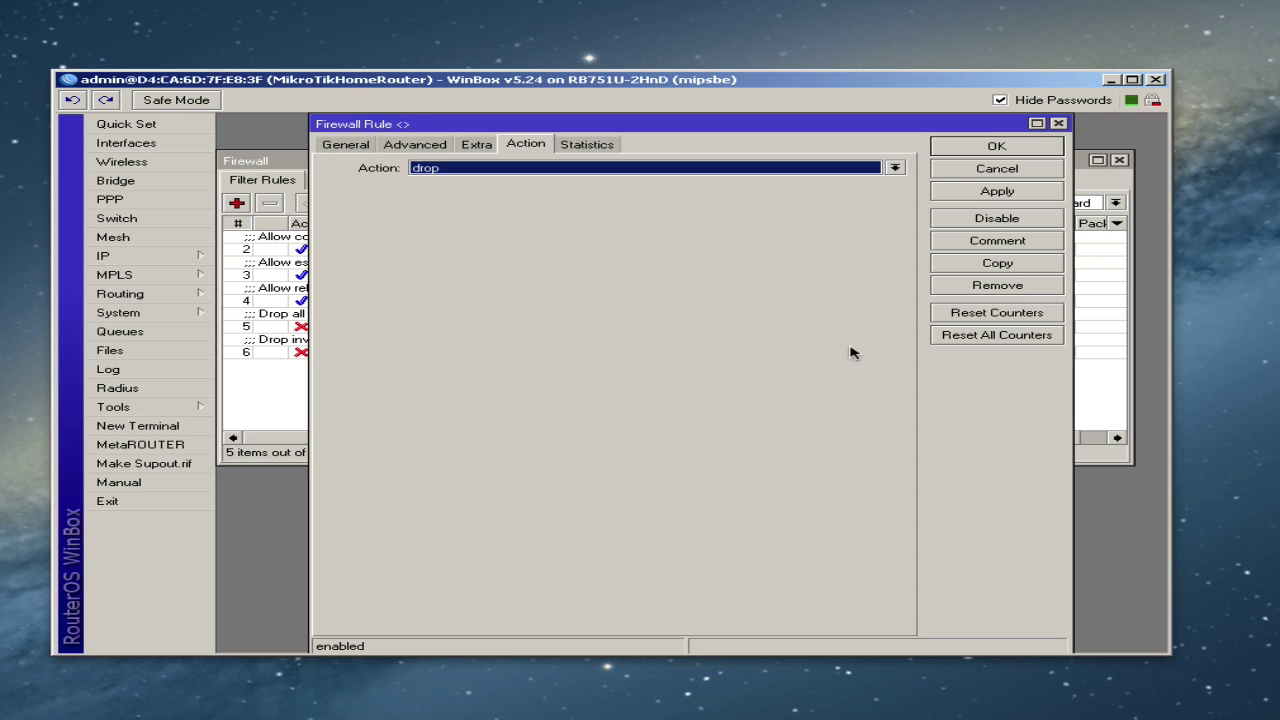
pyautogui.click(956, 146)
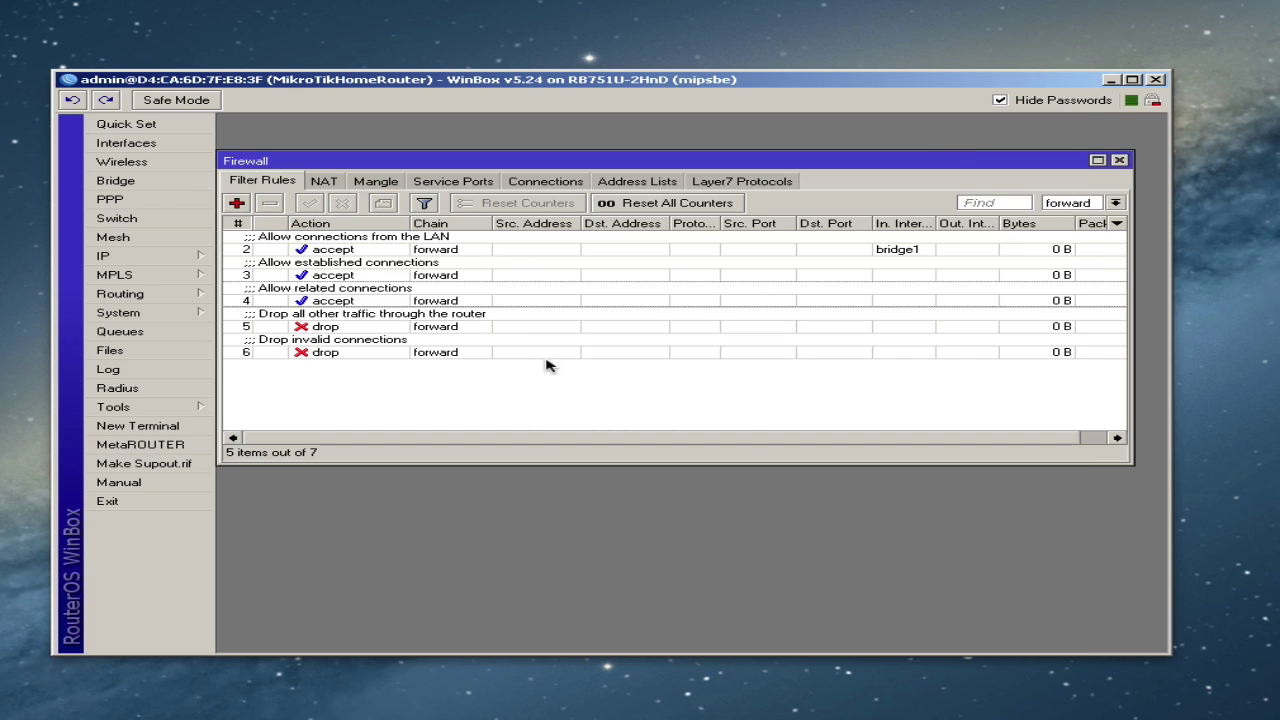
# - Move 'Drop invalid connections' to the top of the forward rules and show all chains
pyautogui.click(325, 351)
pyautogui.moveTo(367, 352); pyautogui.dragTo(372, 240)
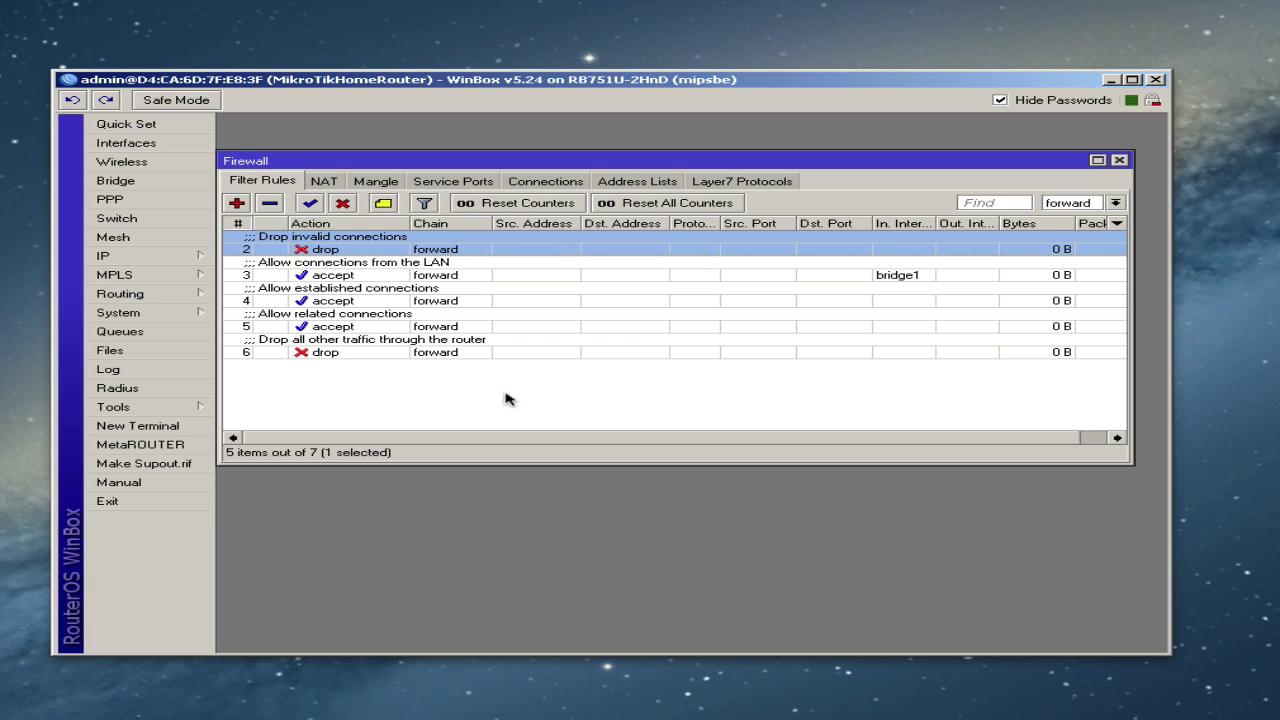
pyautogui.click(1115, 203)
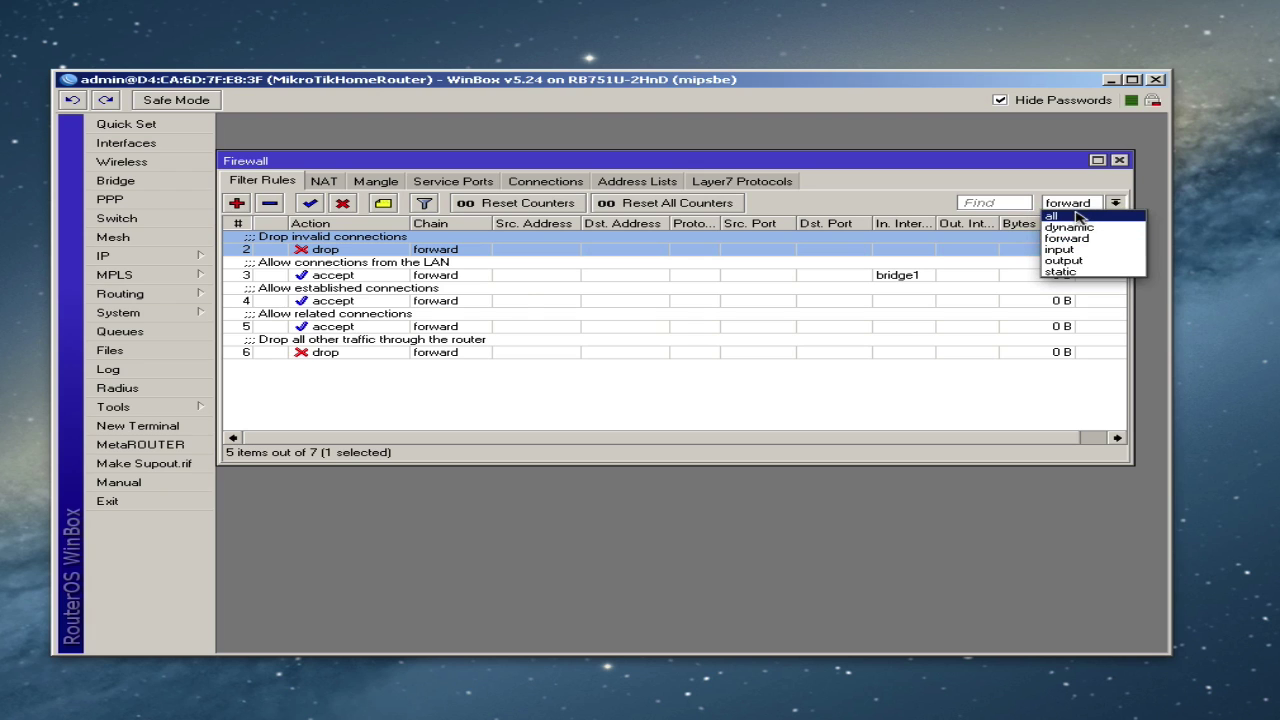
pyautogui.click(1078, 214)
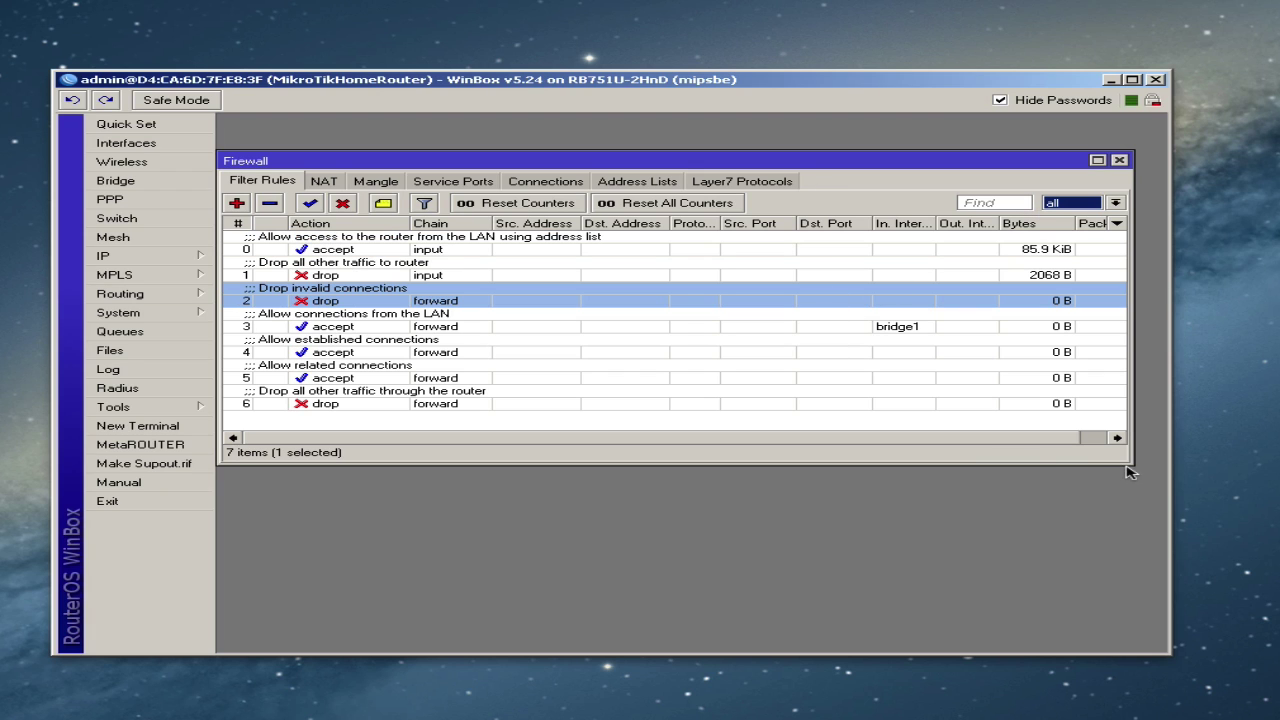
# - Enlarge the Firewall window and filter the rule list to the input chain
pyautogui.moveTo(1122, 468); pyautogui.dragTo(1148, 546)
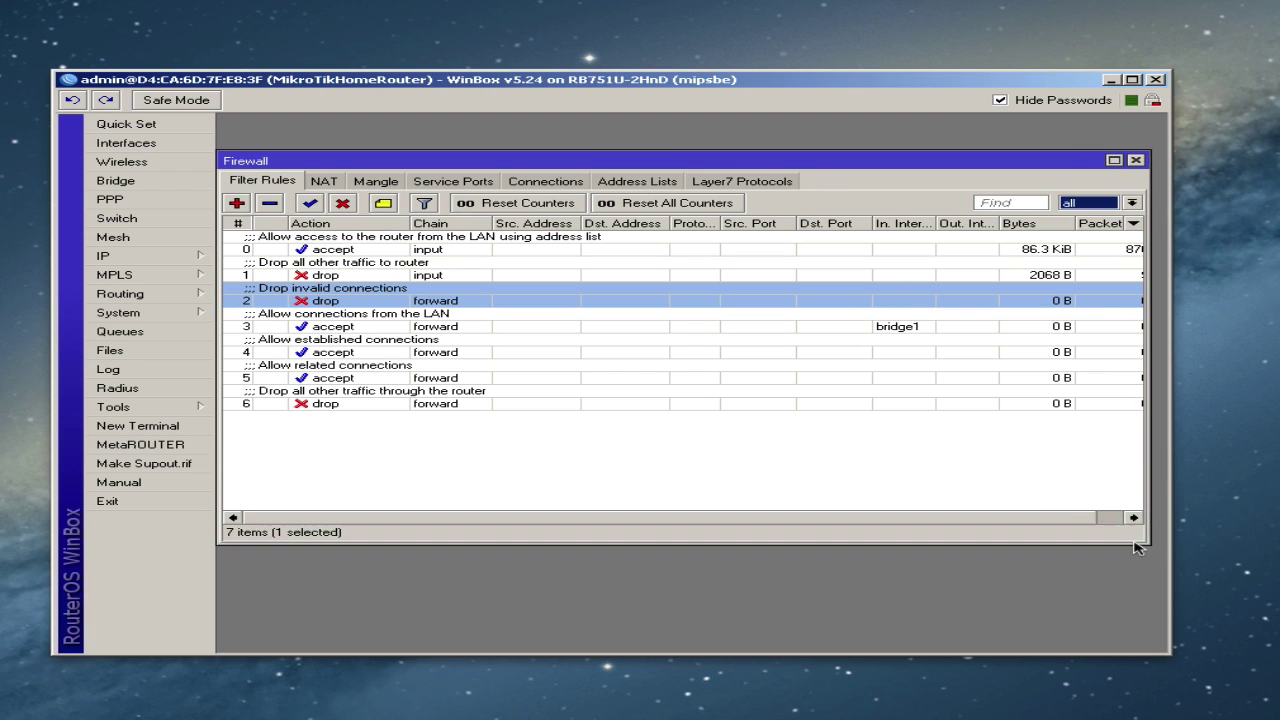
pyautogui.click(725, 403)
pyautogui.click(446, 251)
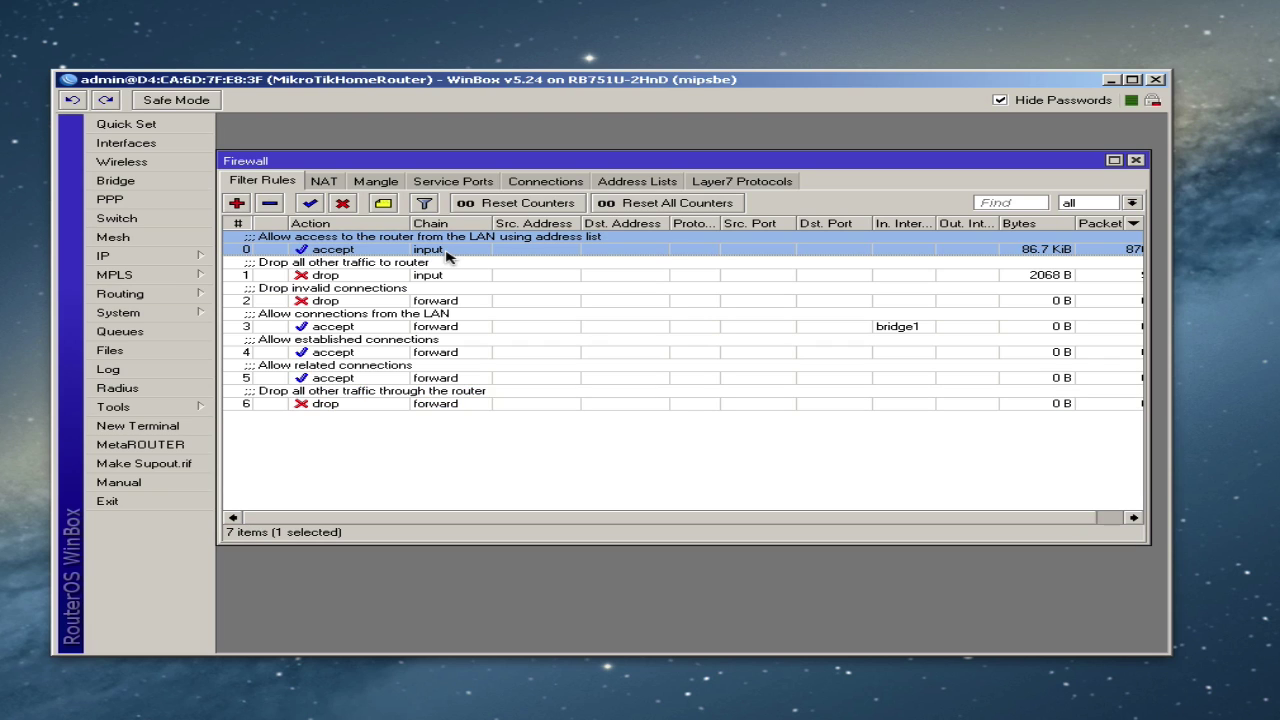
pyautogui.click(1105, 204)
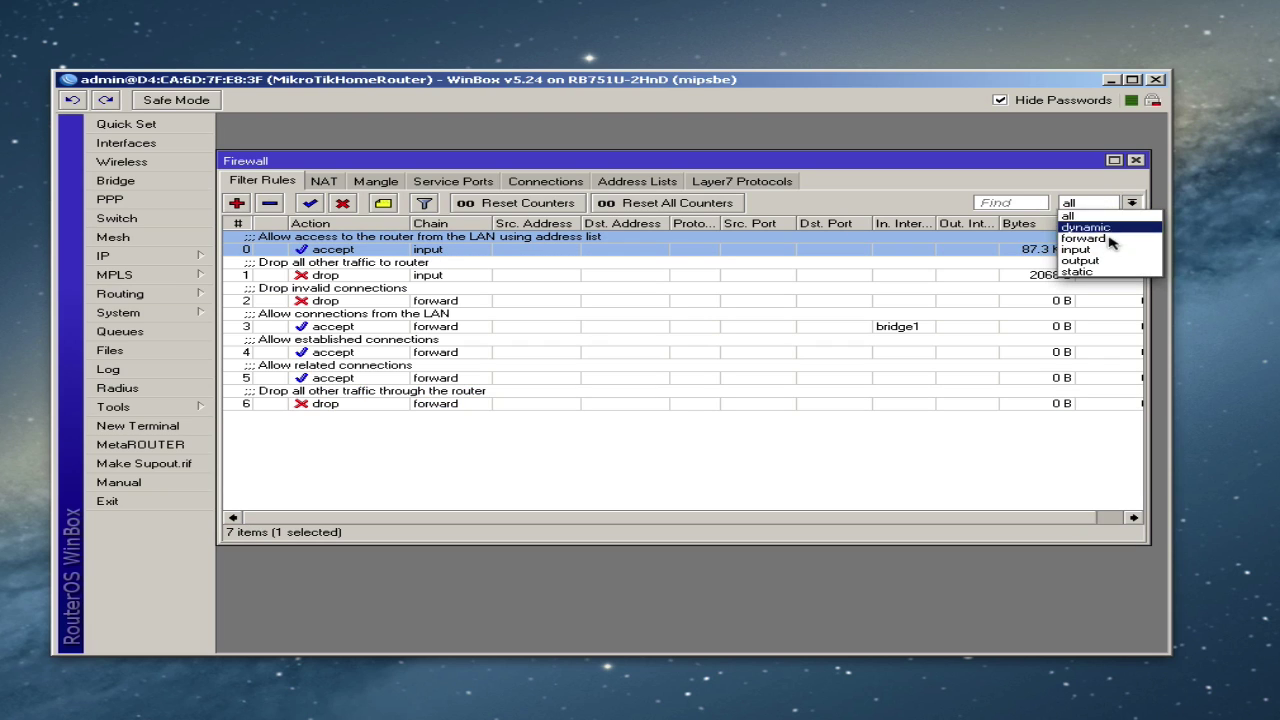
pyautogui.click(1108, 251)
pyautogui.click(432, 330)
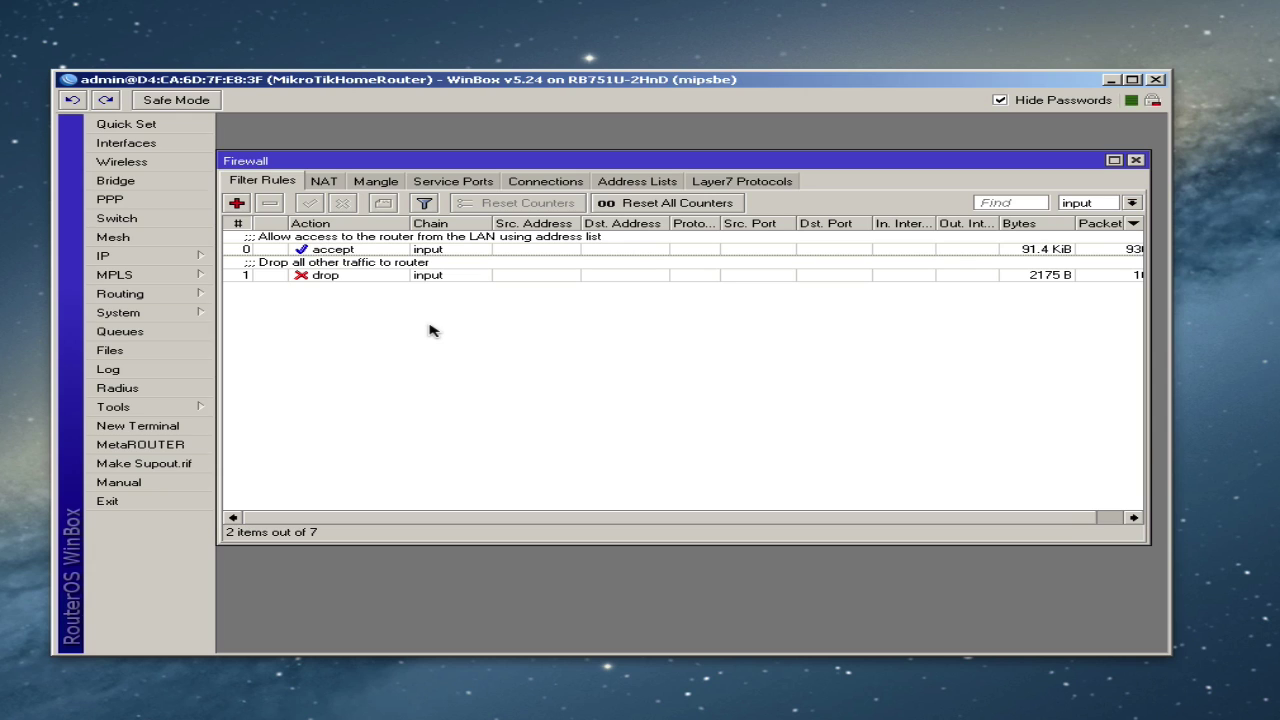
pyautogui.click(358, 249)
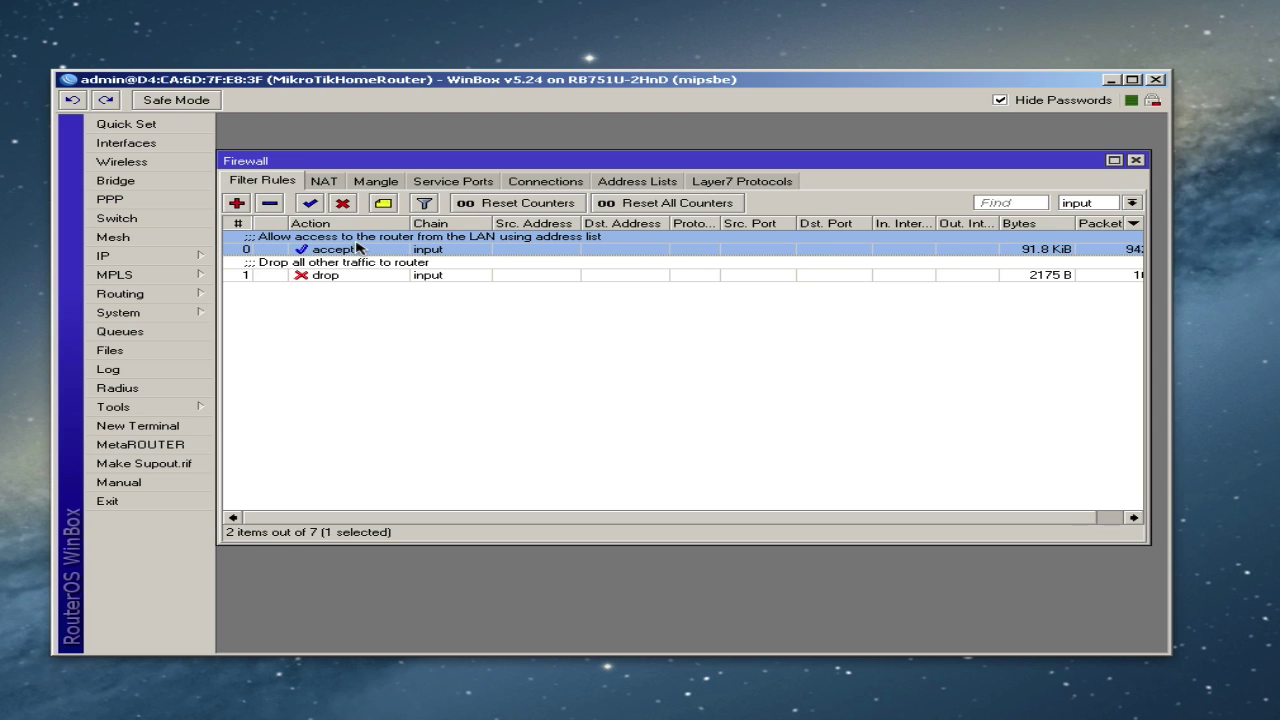
pyautogui.click(437, 274)
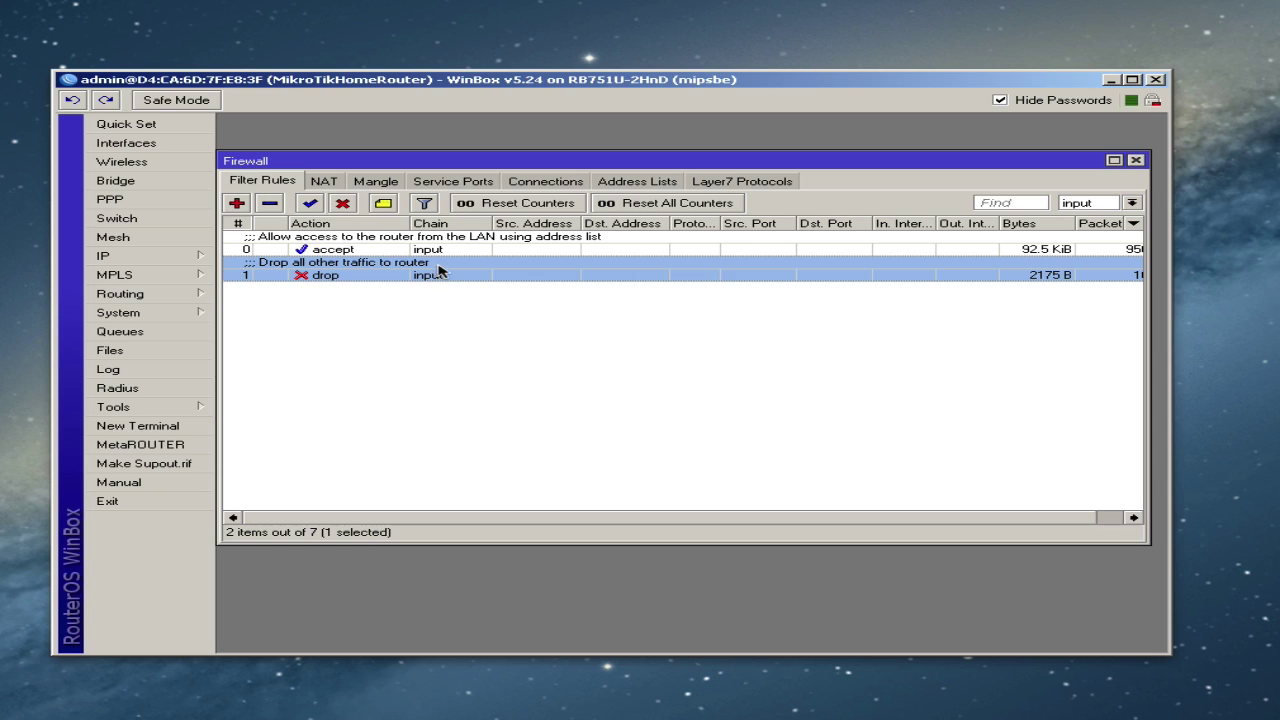
pyautogui.click(446, 302)
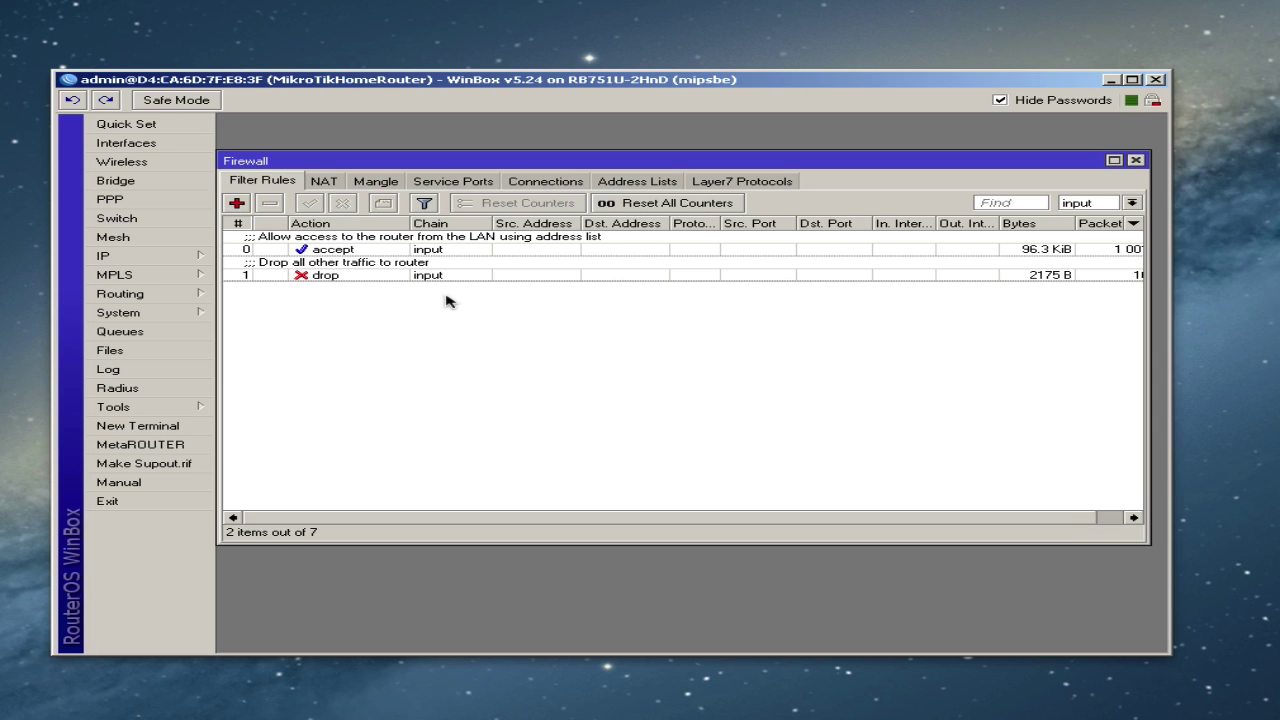
# - Create an input rule matching established connections with action accept
pyautogui.click(237, 203)
pyautogui.click(347, 146)
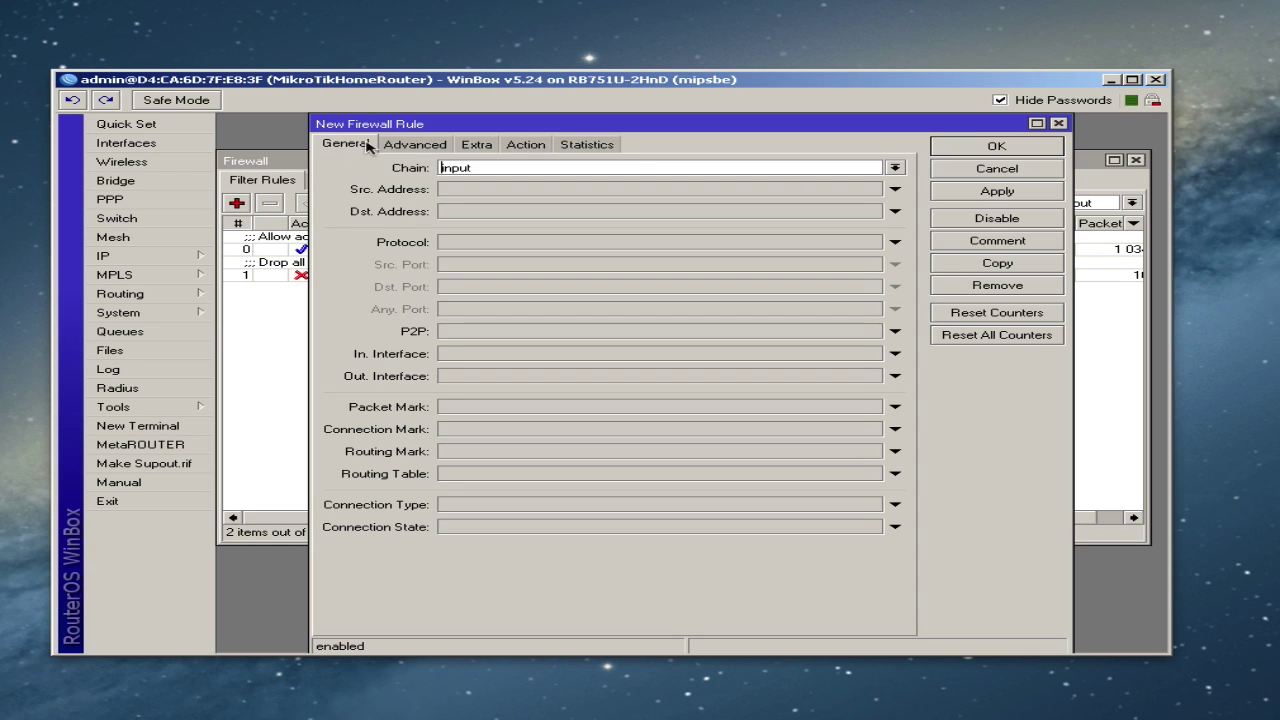
pyautogui.click(490, 527)
pyautogui.click(491, 535)
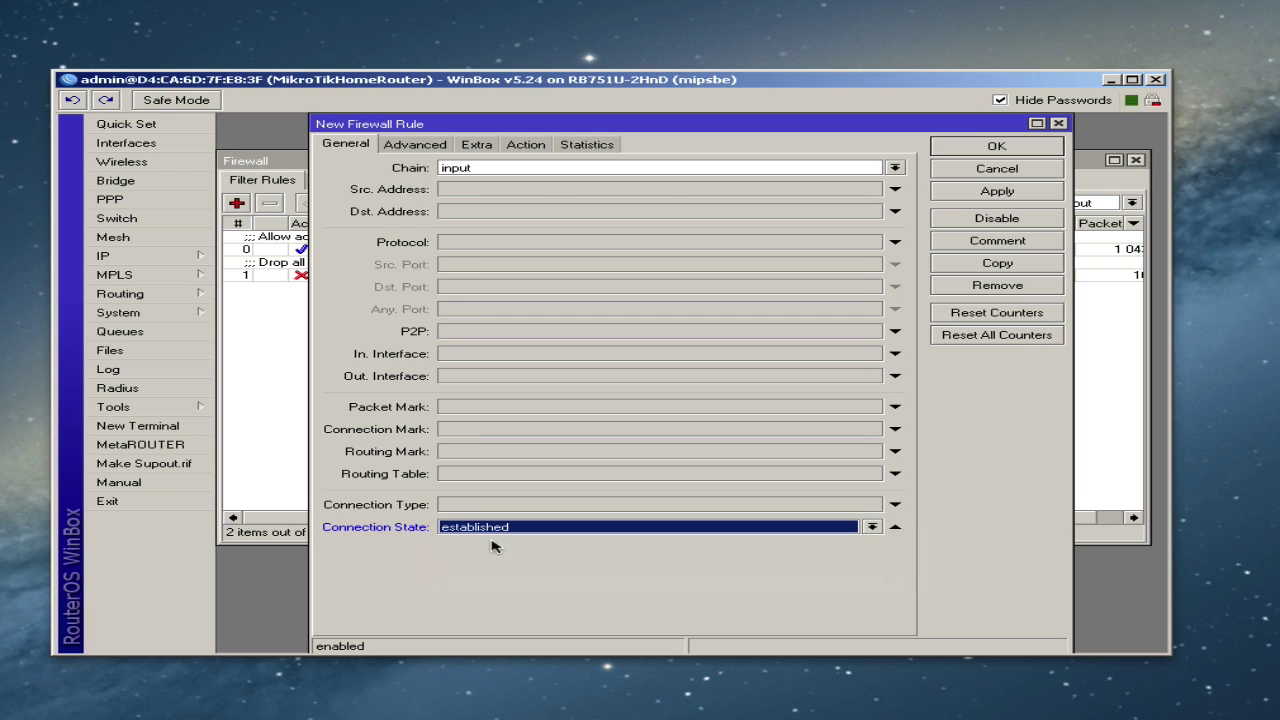
pyautogui.click(574, 148)
pyautogui.click(541, 148)
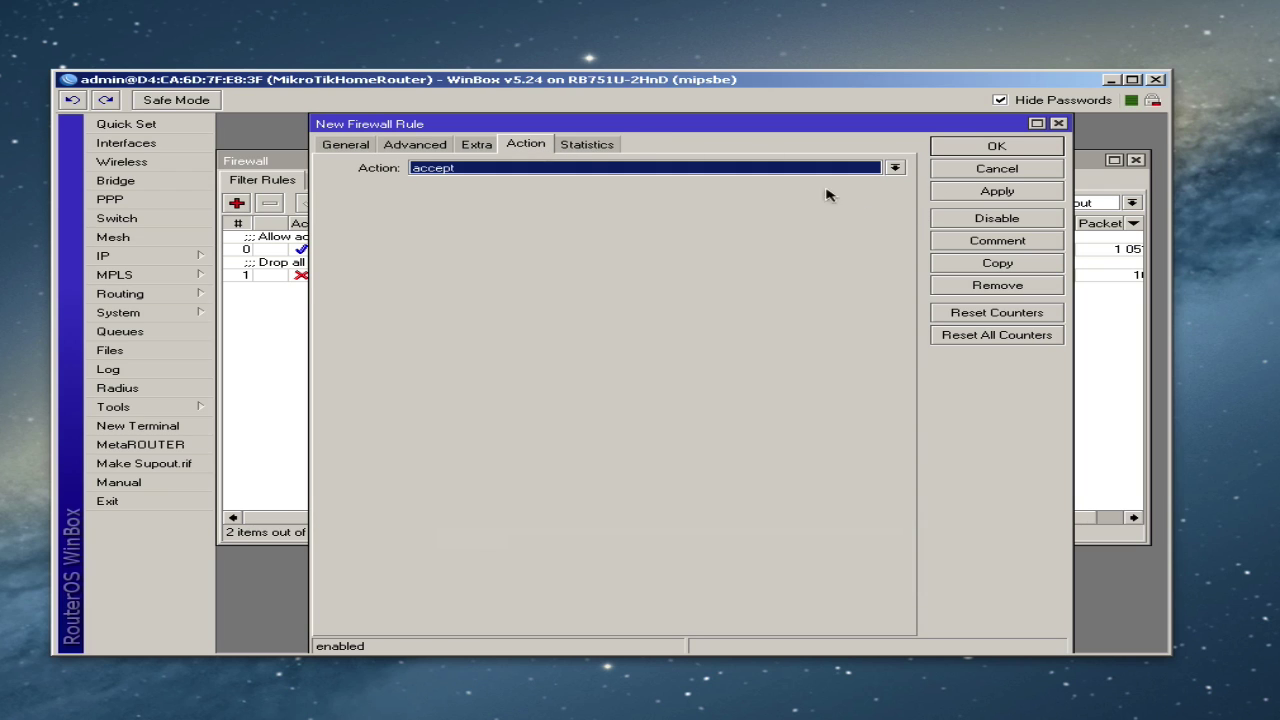
pyautogui.click(1038, 196)
# - Comment the rule 'Allow established connection to the router' and apply it
pyautogui.click(1008, 248)
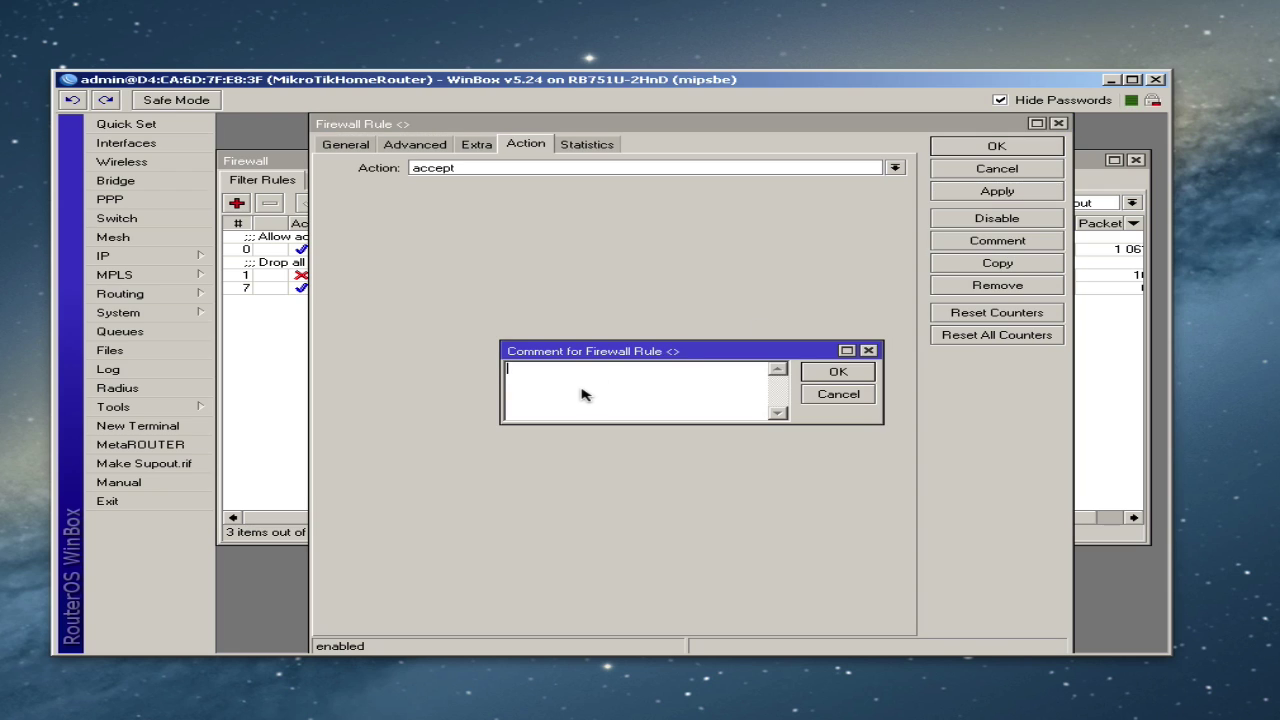
pyautogui.write('Allow established connection to the router')
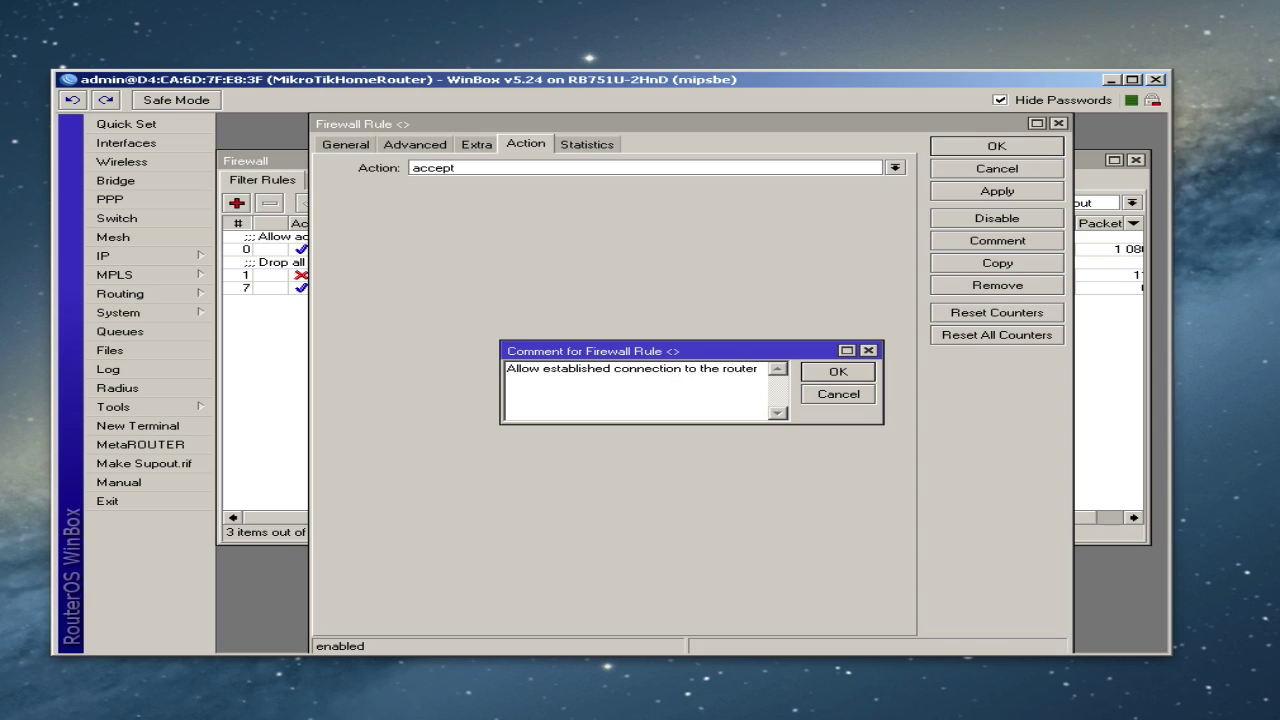
pyautogui.click(823, 381)
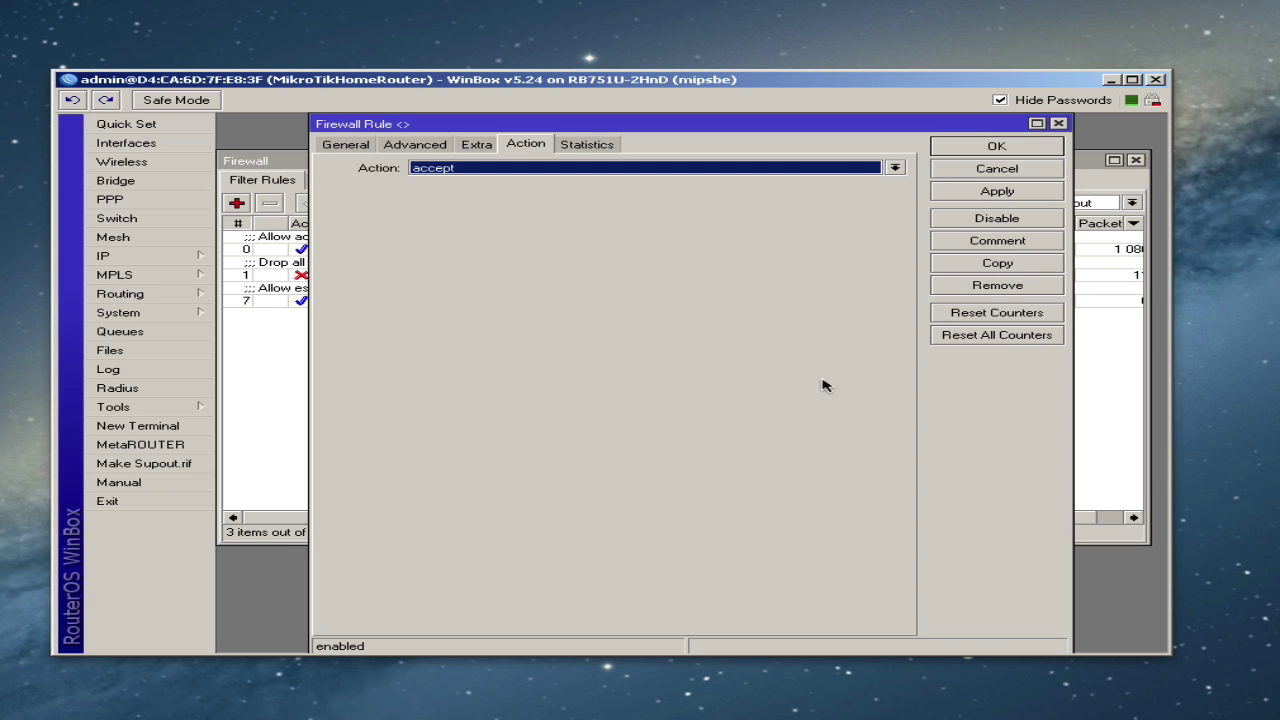
pyautogui.click(965, 194)
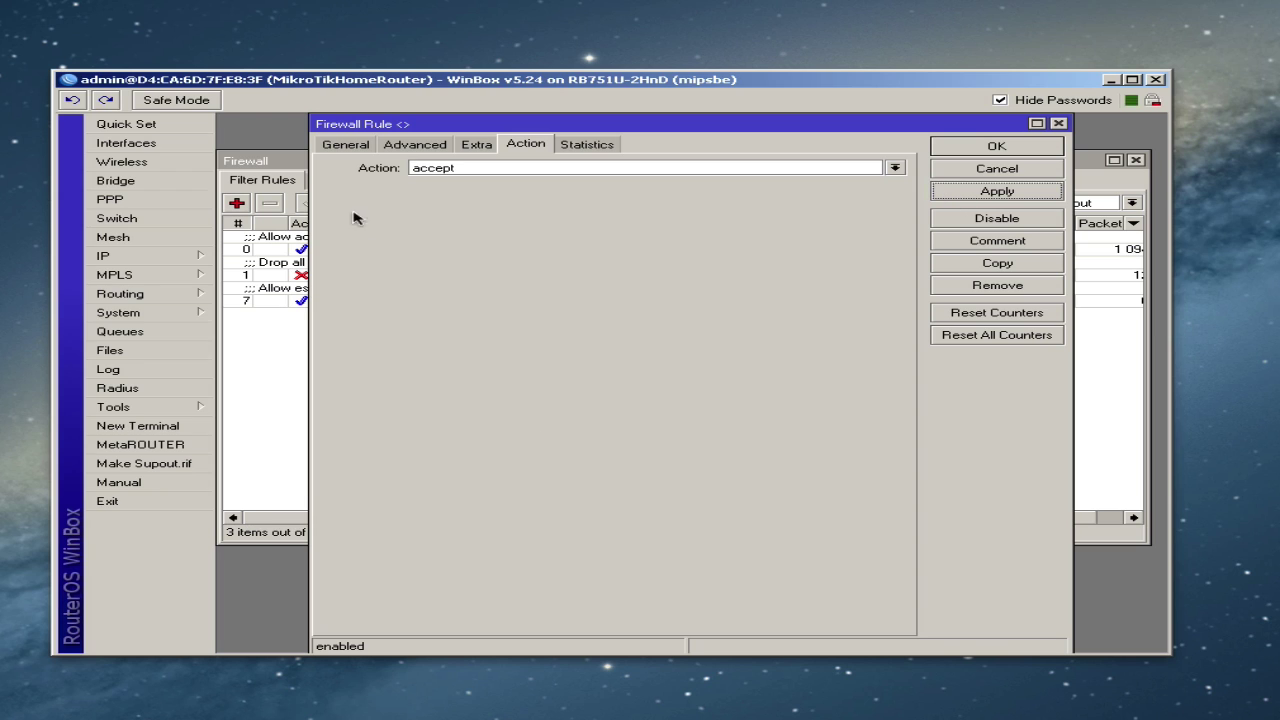
pyautogui.click(343, 145)
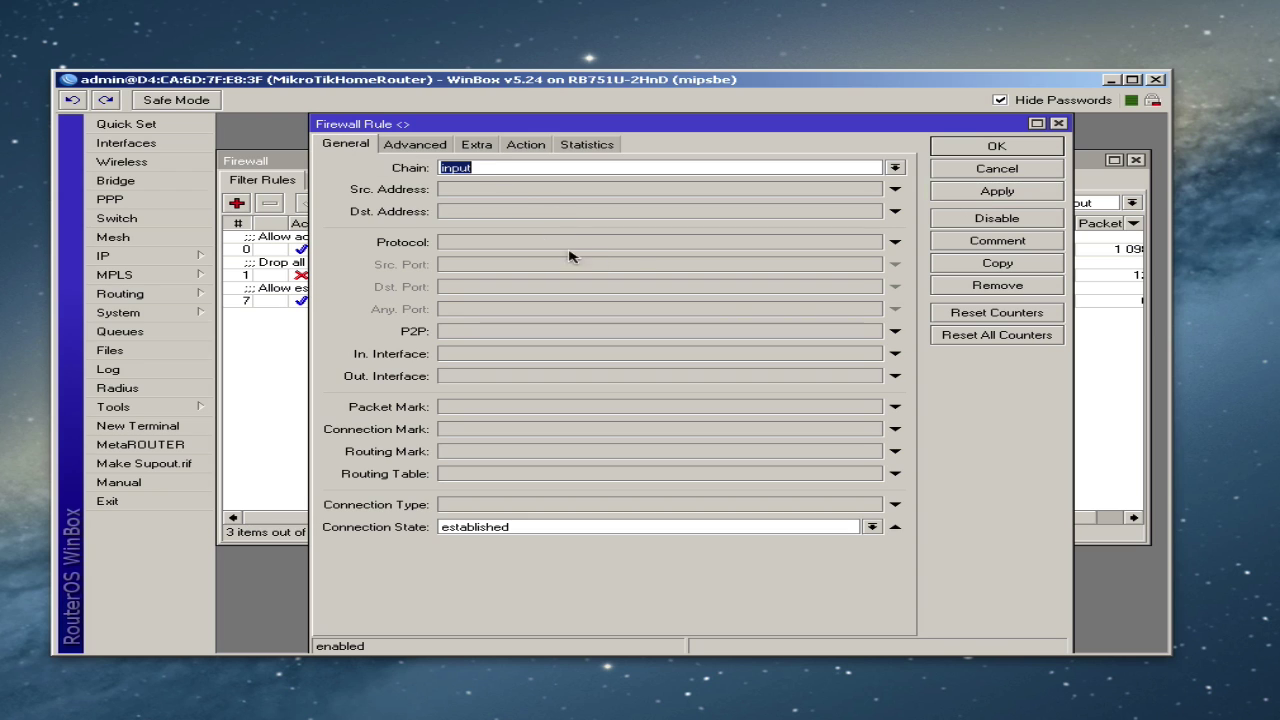
# - Copy the established rule into a new accept rule matching related connections
pyautogui.click(985, 266)
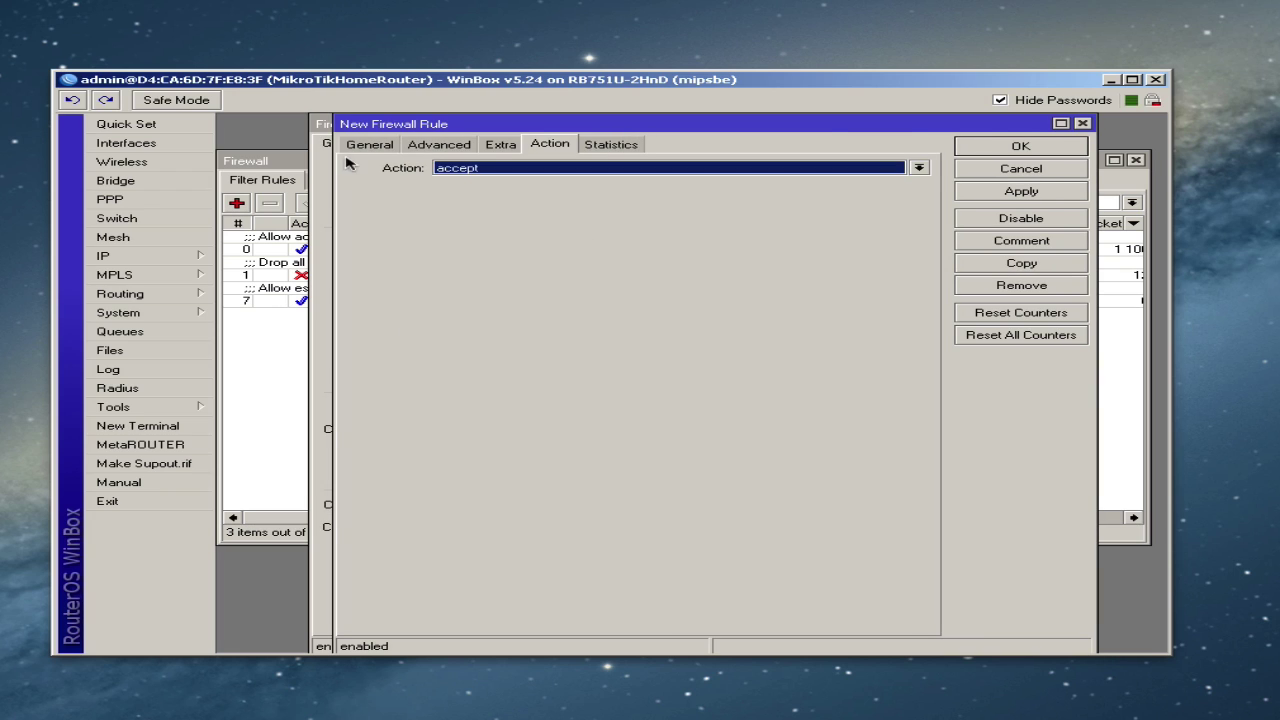
pyautogui.click(362, 148)
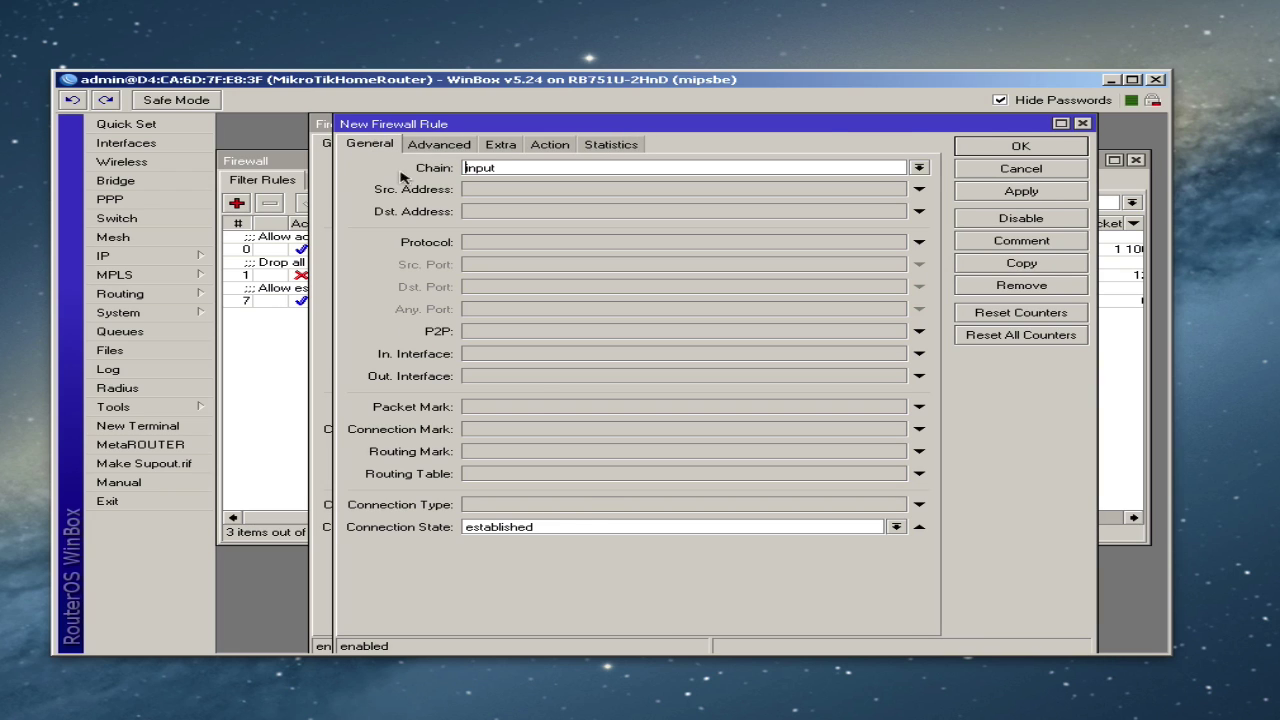
pyautogui.click(535, 527)
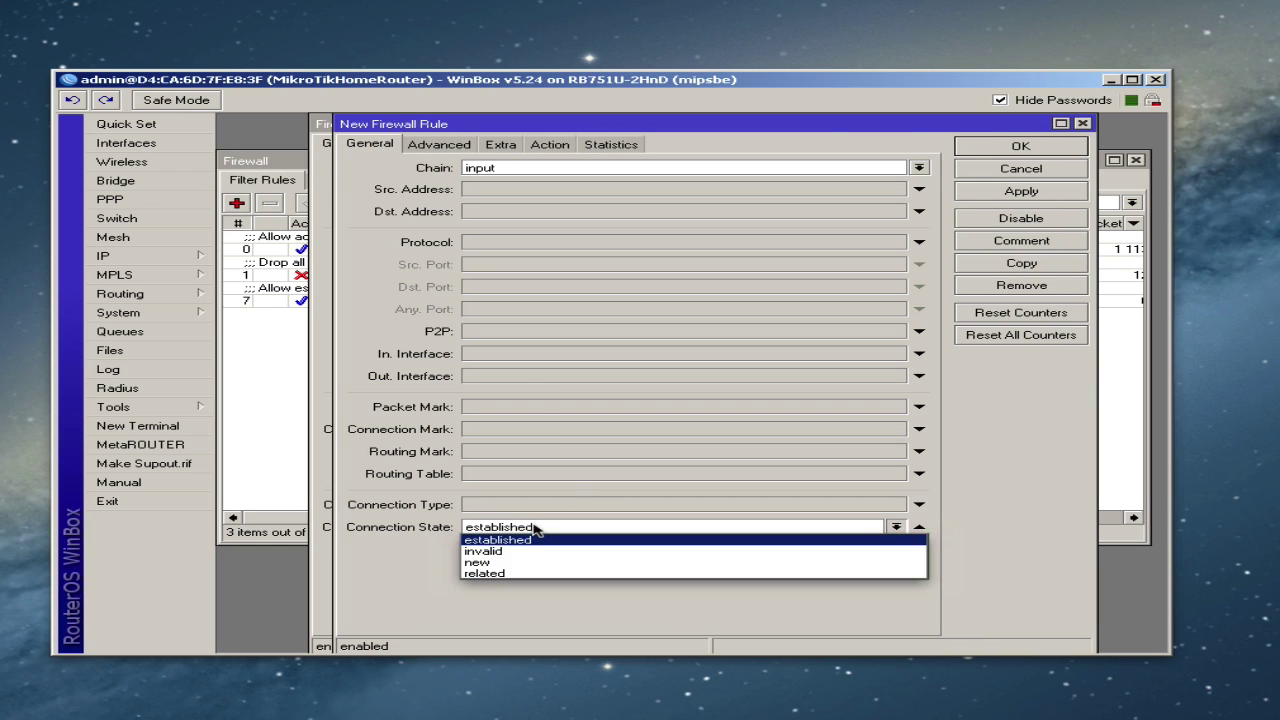
pyautogui.click(511, 574)
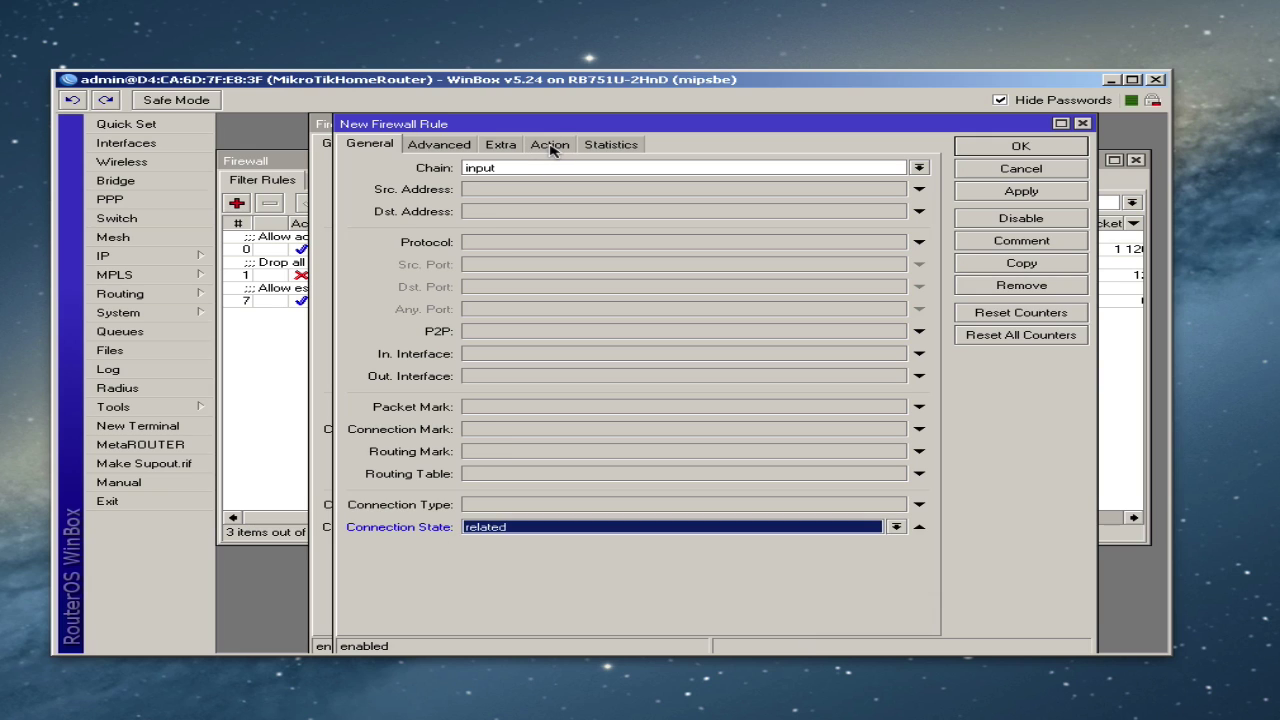
pyautogui.click(550, 146)
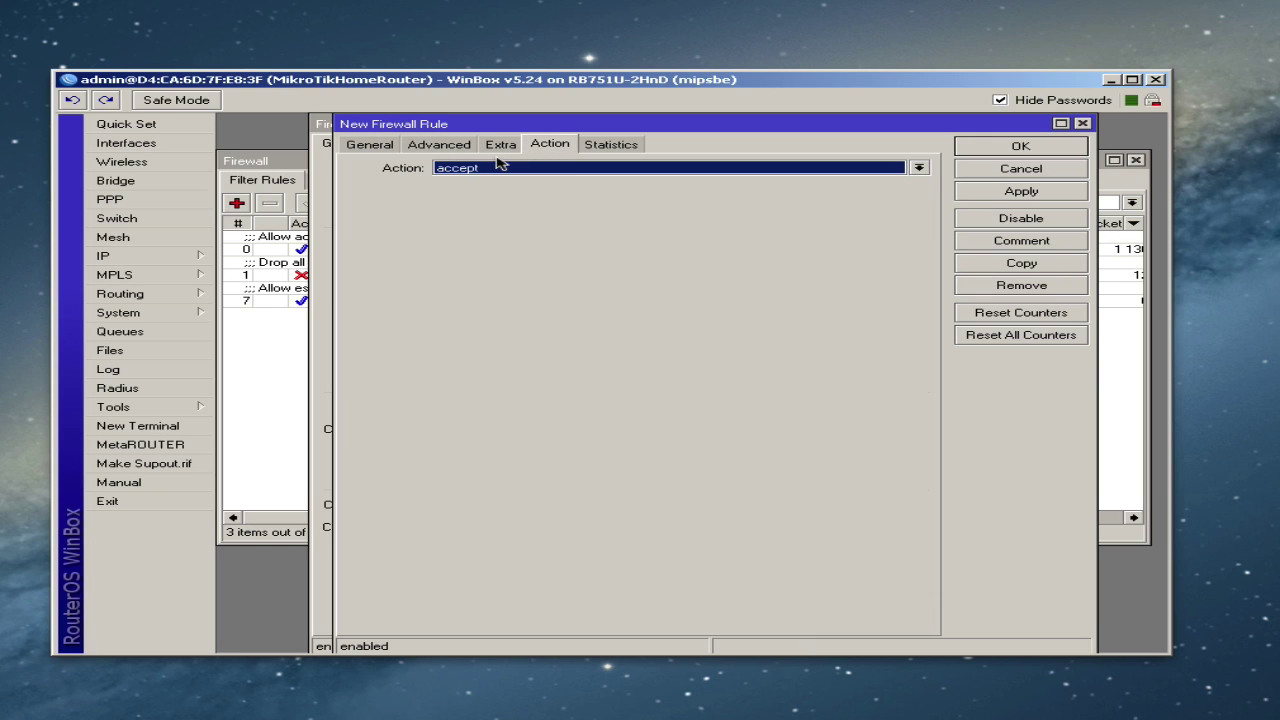
pyautogui.click(1002, 148)
pyautogui.click(983, 148)
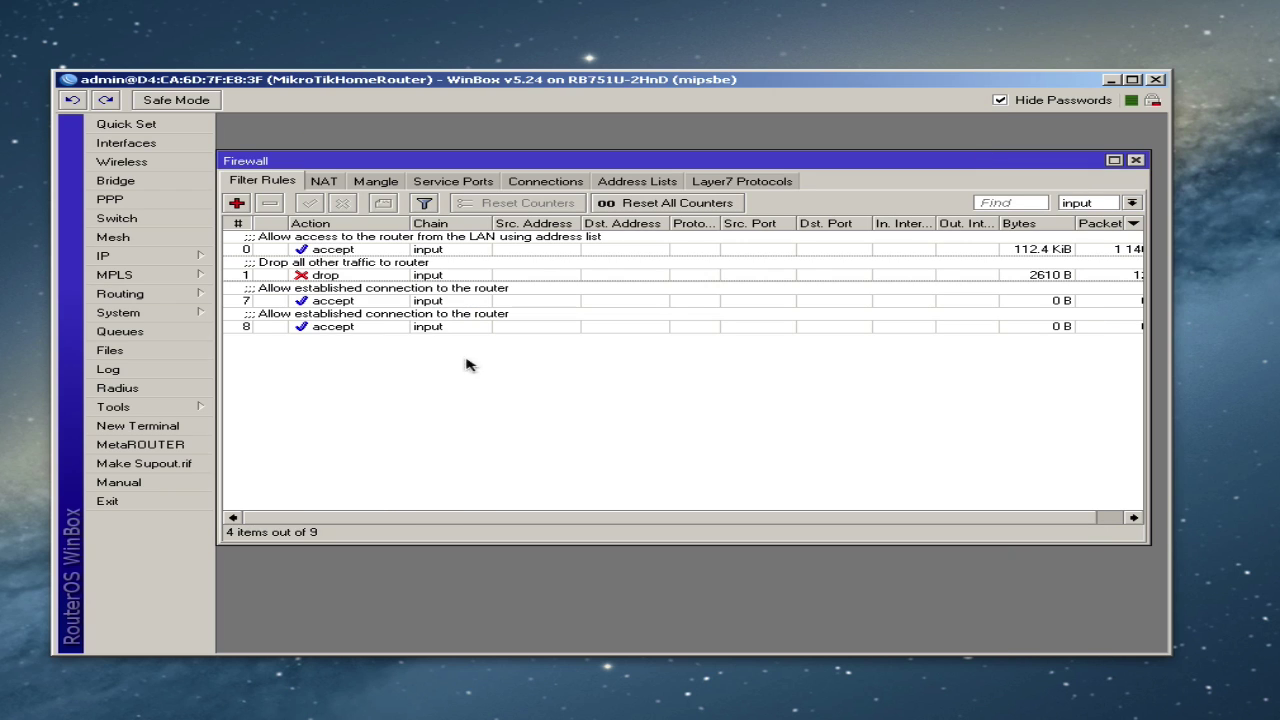
# - Change rule 8's comment to 'Allow related connection to the router'
pyautogui.click(362, 276)
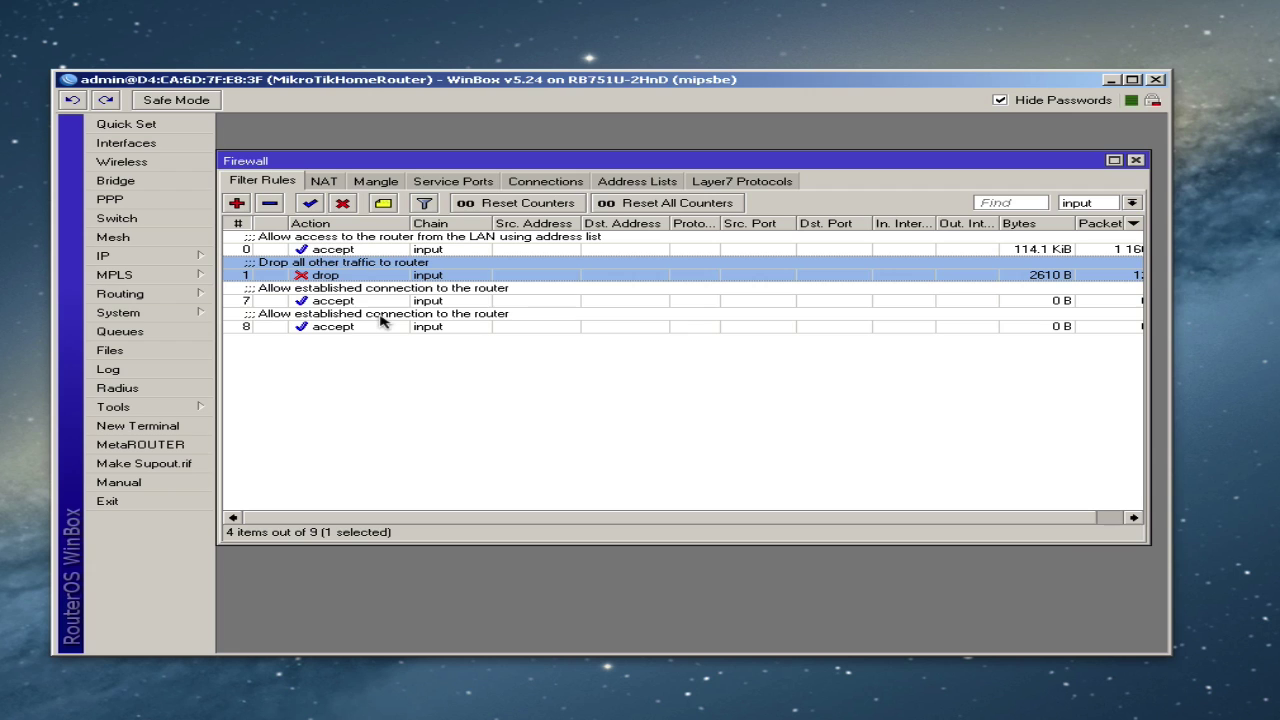
pyautogui.doubleClick(383, 318)
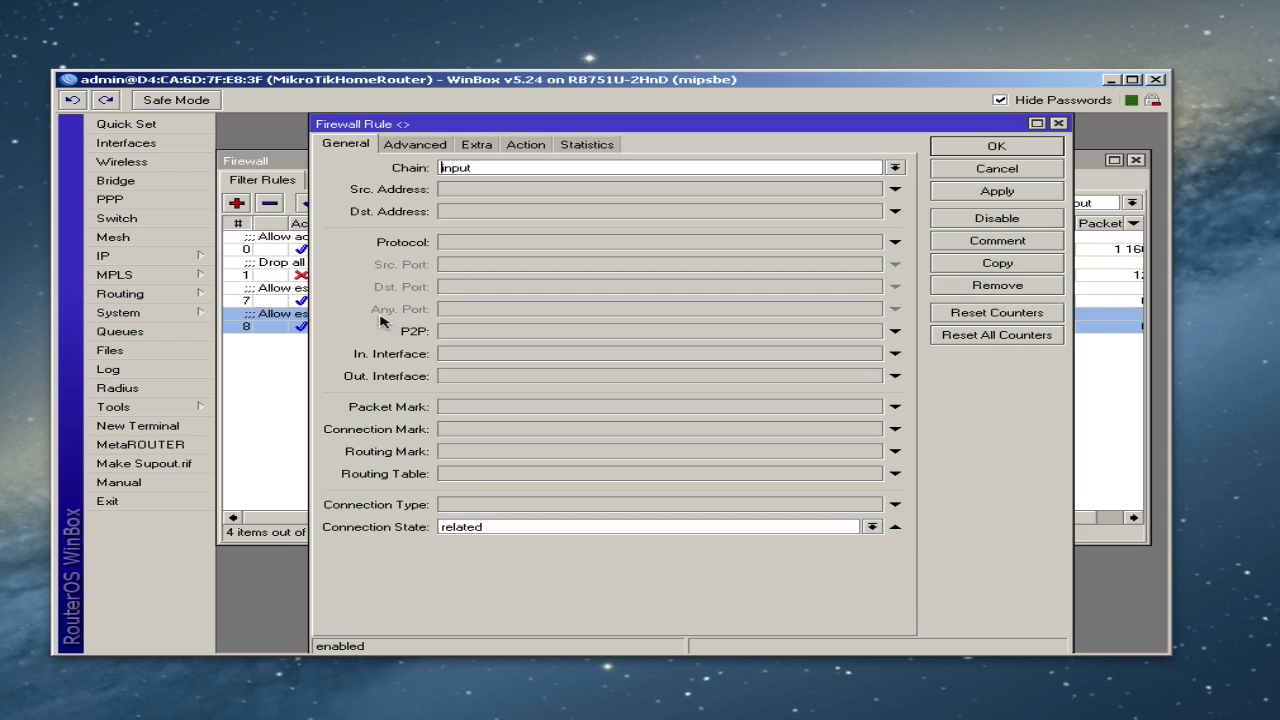
pyautogui.click(998, 241)
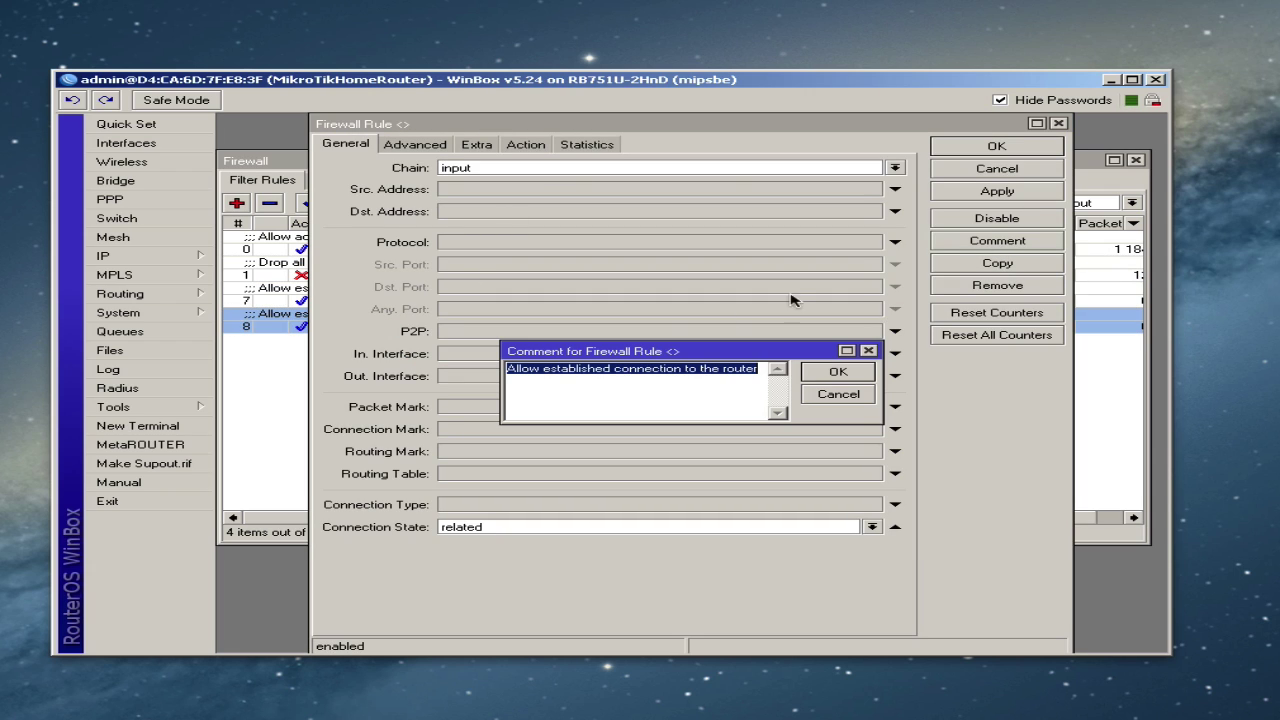
pyautogui.doubleClick(580, 370)
pyautogui.write('rela')
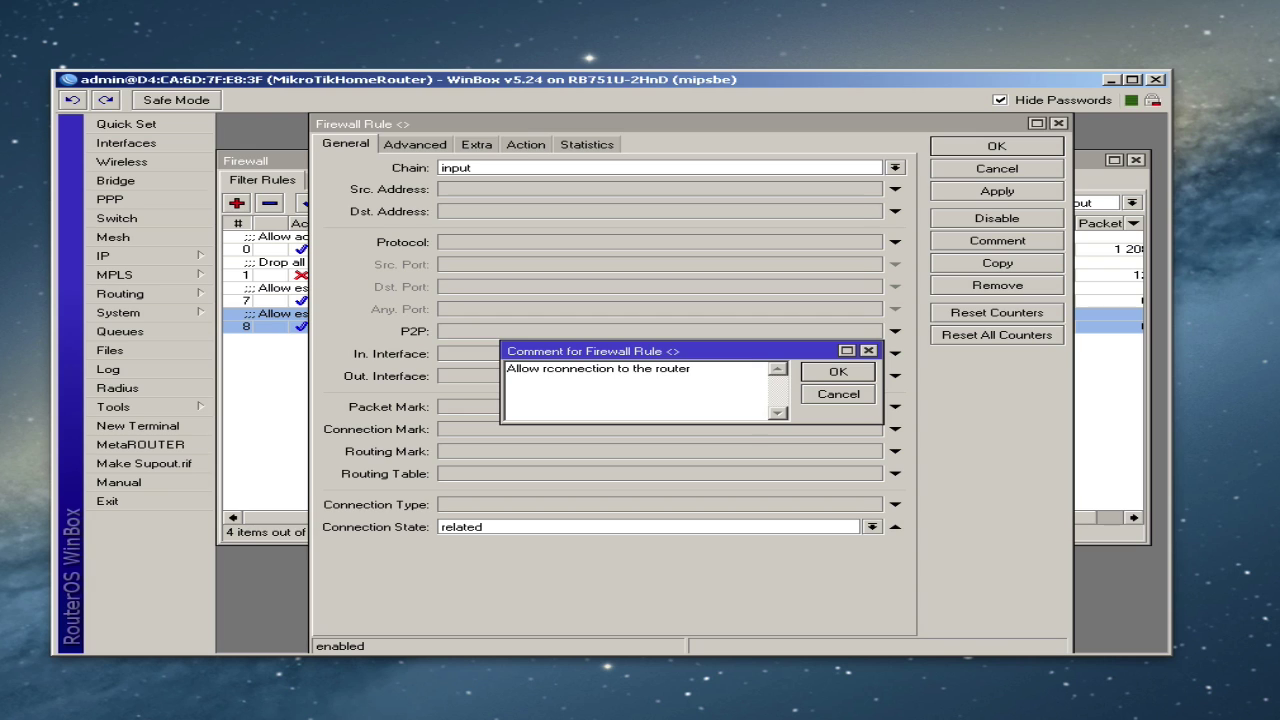
pyautogui.write('ted')
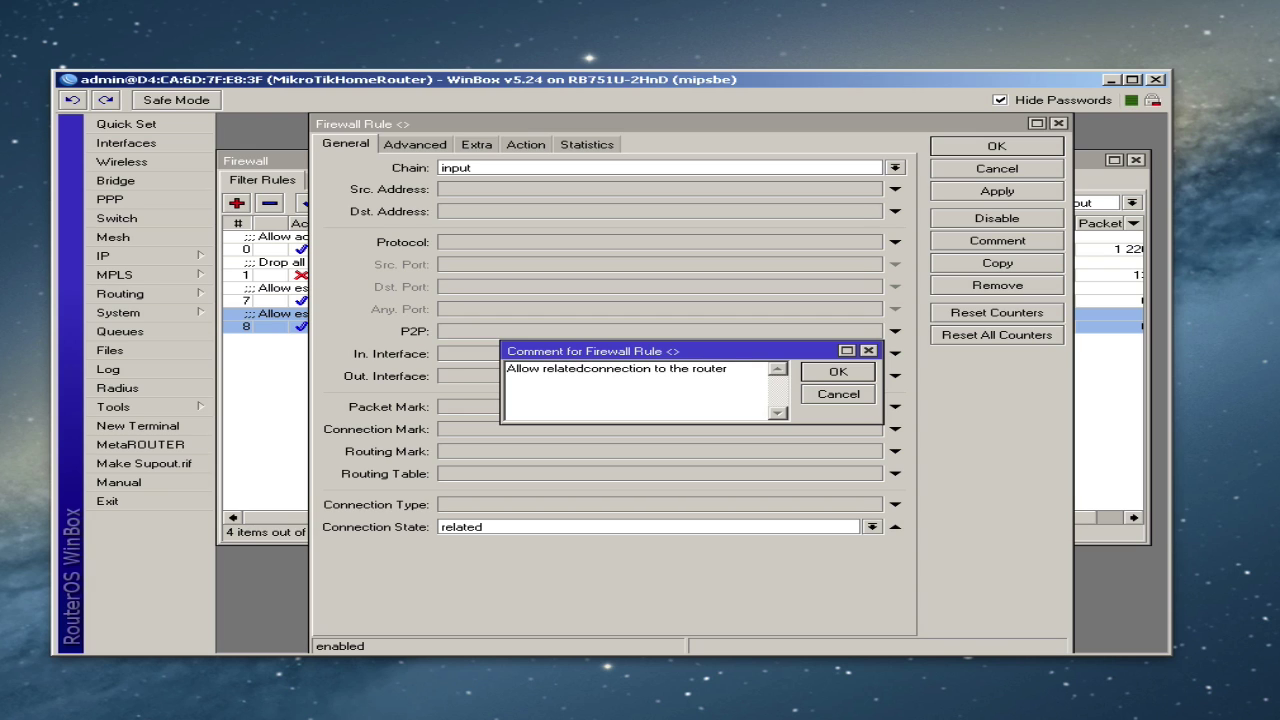
pyautogui.click(846, 373)
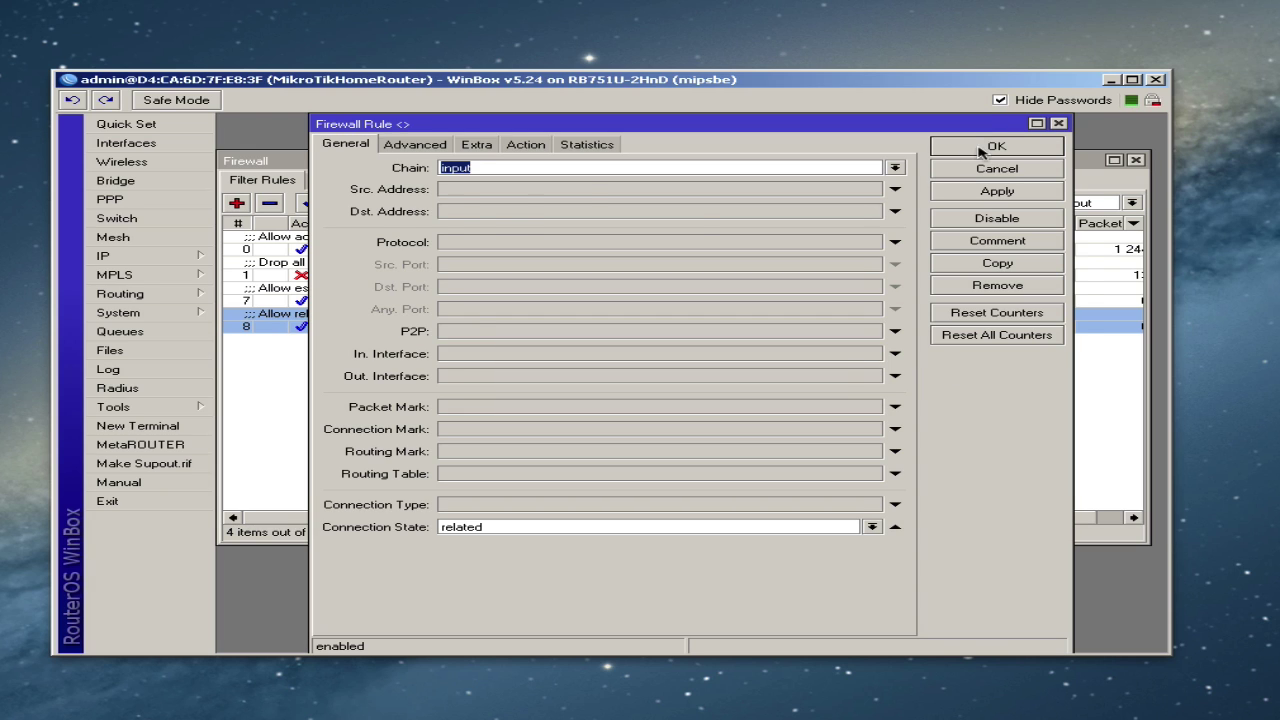
pyautogui.click(980, 150)
pyautogui.click(476, 400)
pyautogui.click(352, 276)
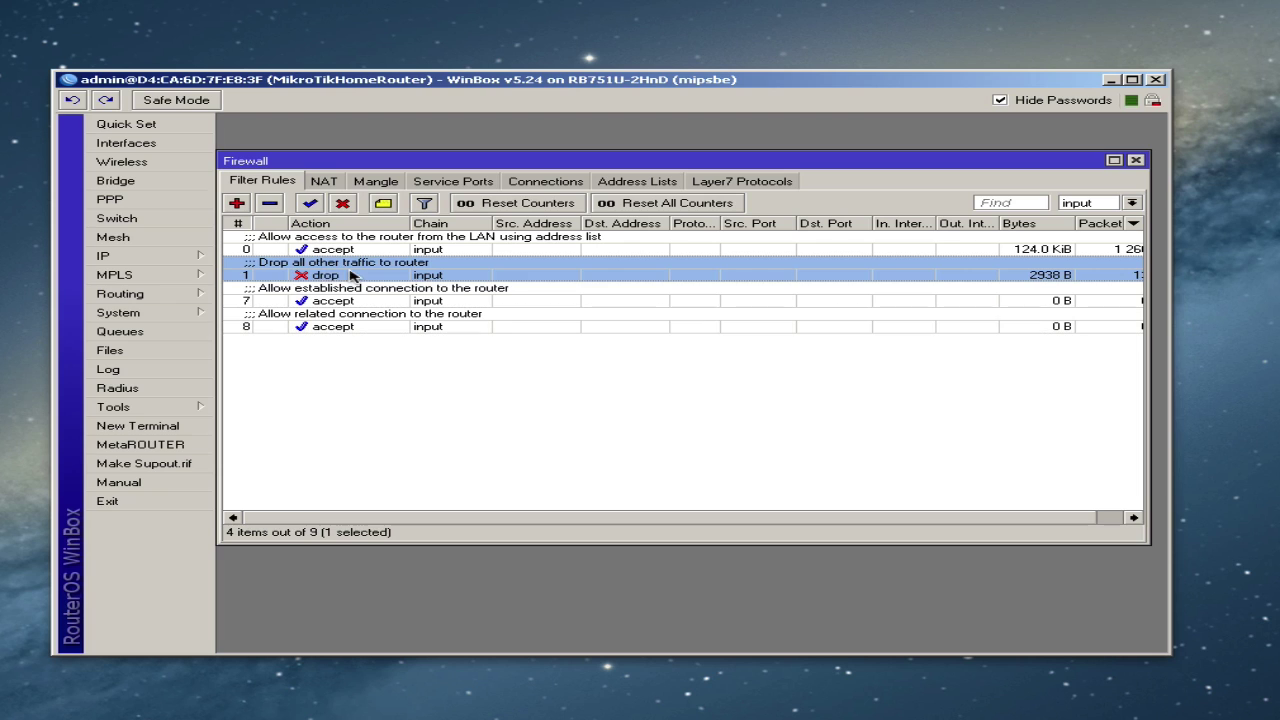
pyautogui.moveTo(337, 274); pyautogui.dragTo(337, 336)
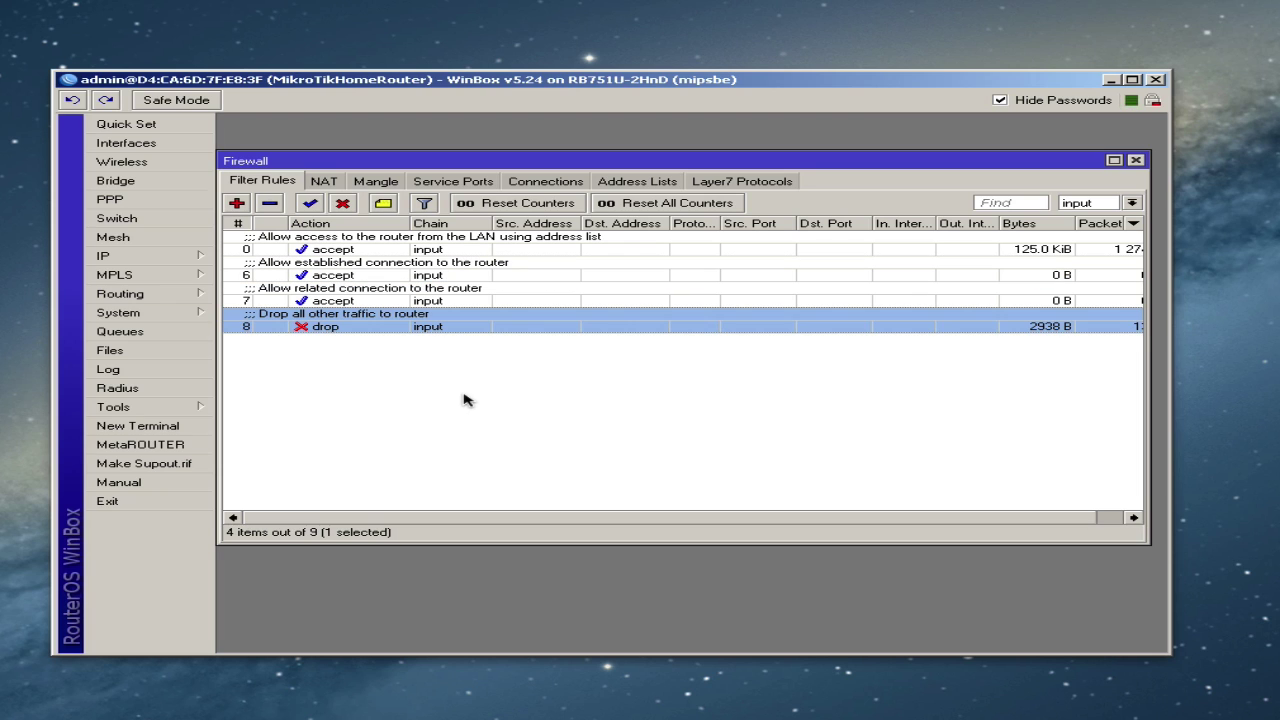
pyautogui.click(1085, 205)
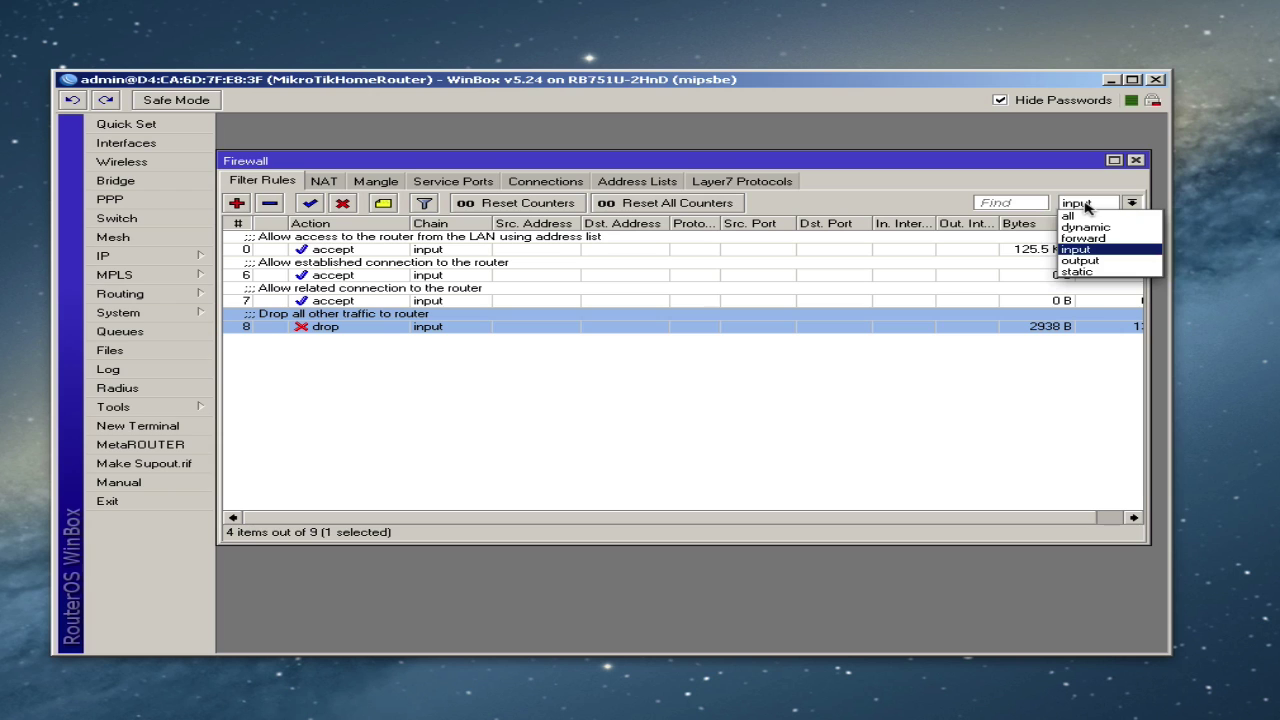
pyautogui.click(1085, 205)
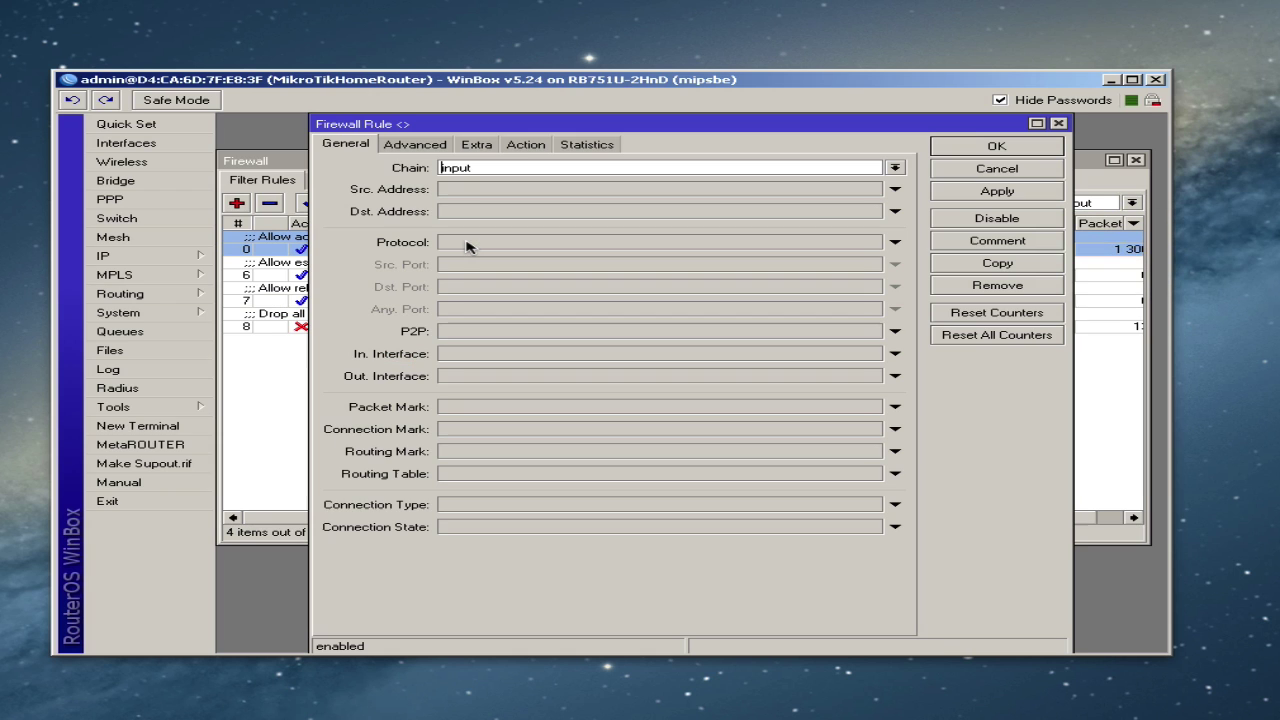
pyautogui.doubleClick(472, 249)
pyautogui.click(415, 145)
pyautogui.click(336, 147)
pyautogui.click(428, 150)
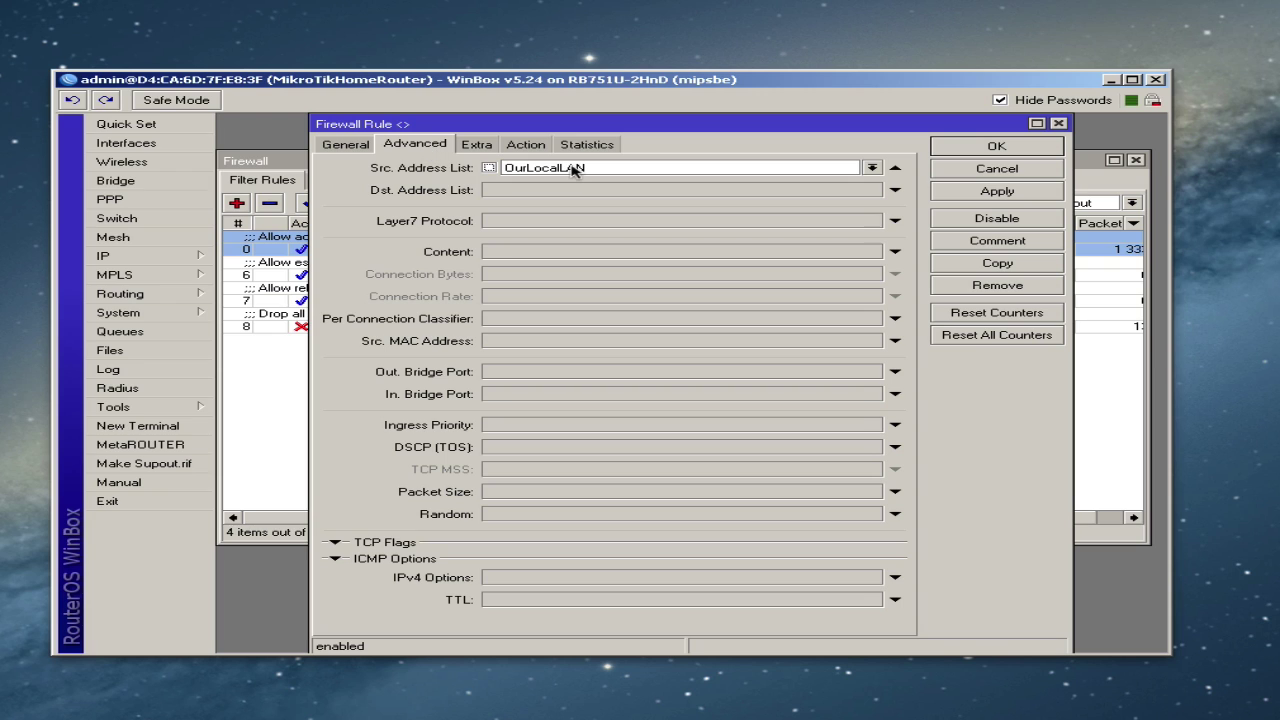
pyautogui.click(527, 148)
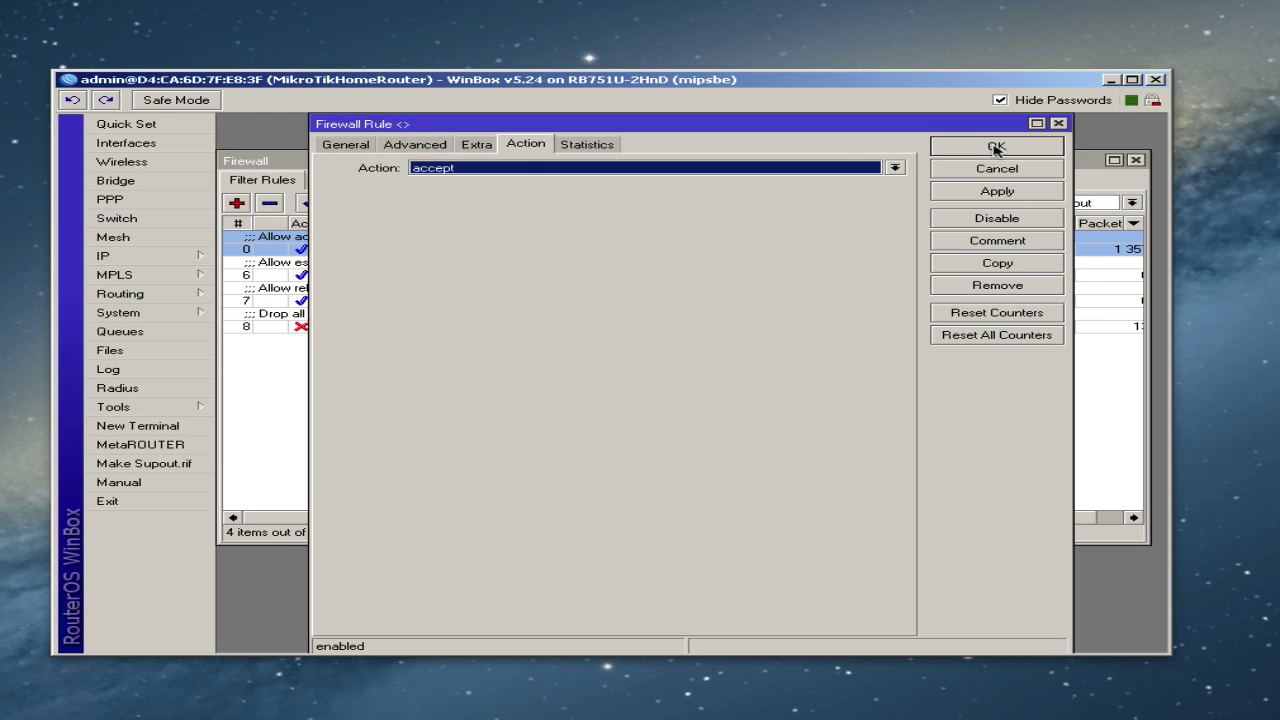
pyautogui.click(996, 147)
pyautogui.doubleClick(446, 272)
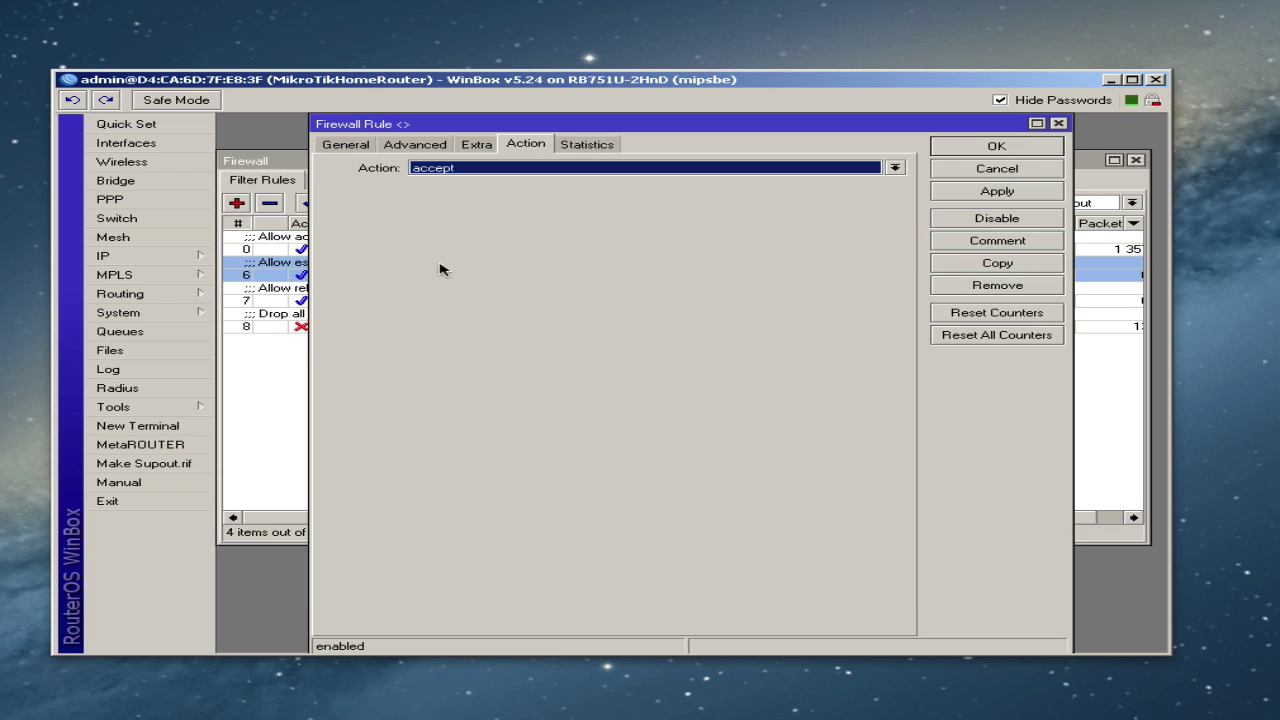
pyautogui.click(346, 148)
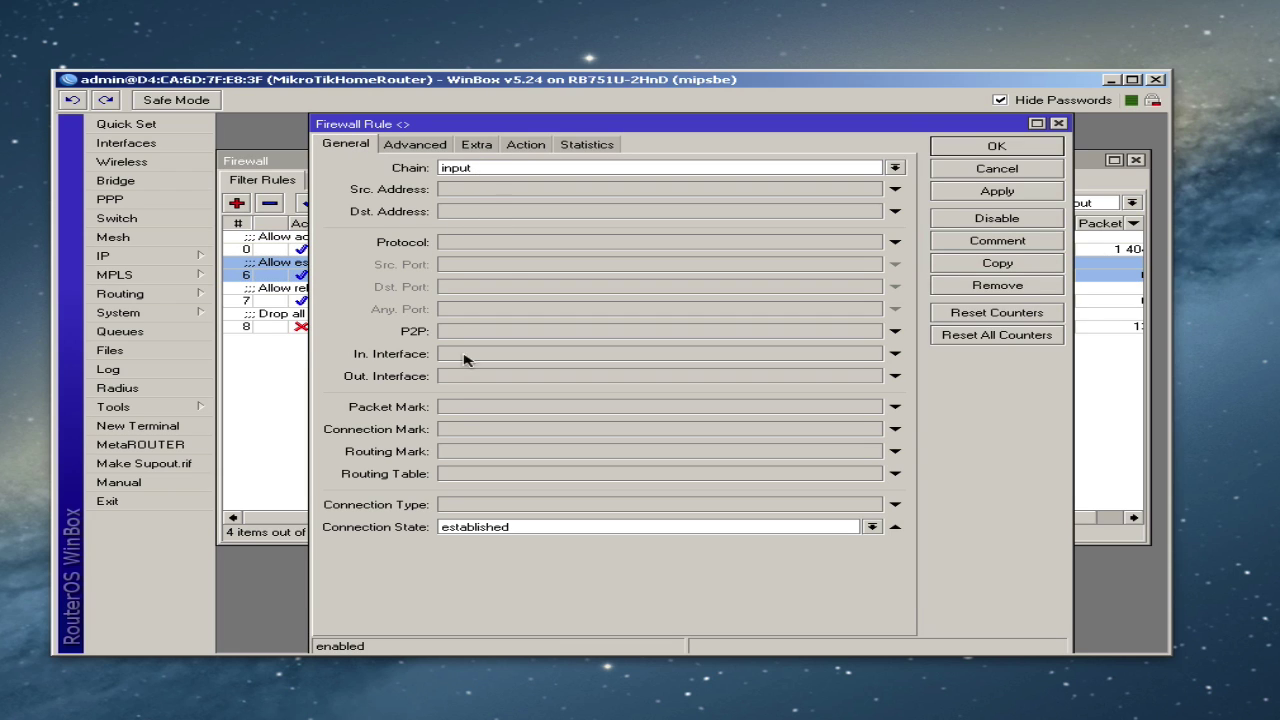
pyautogui.click(535, 145)
pyautogui.click(1005, 149)
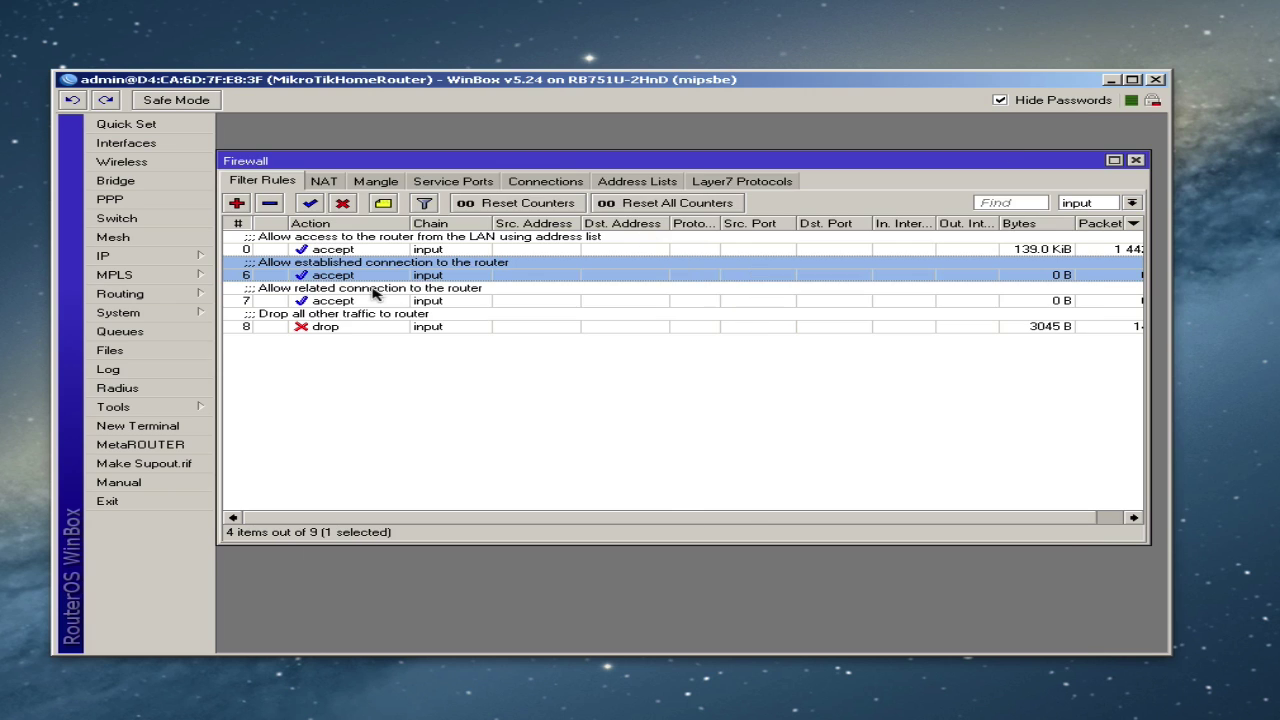
pyautogui.doubleClick(374, 292)
pyautogui.click(346, 148)
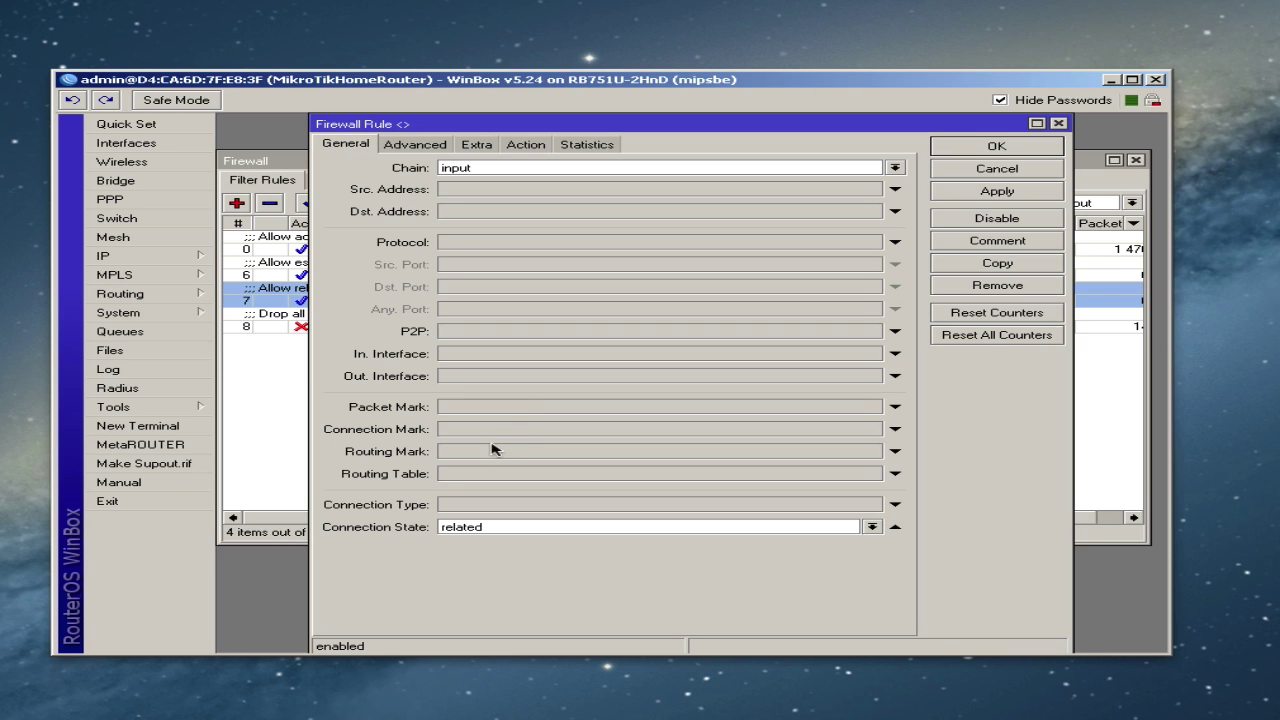
pyautogui.click(518, 147)
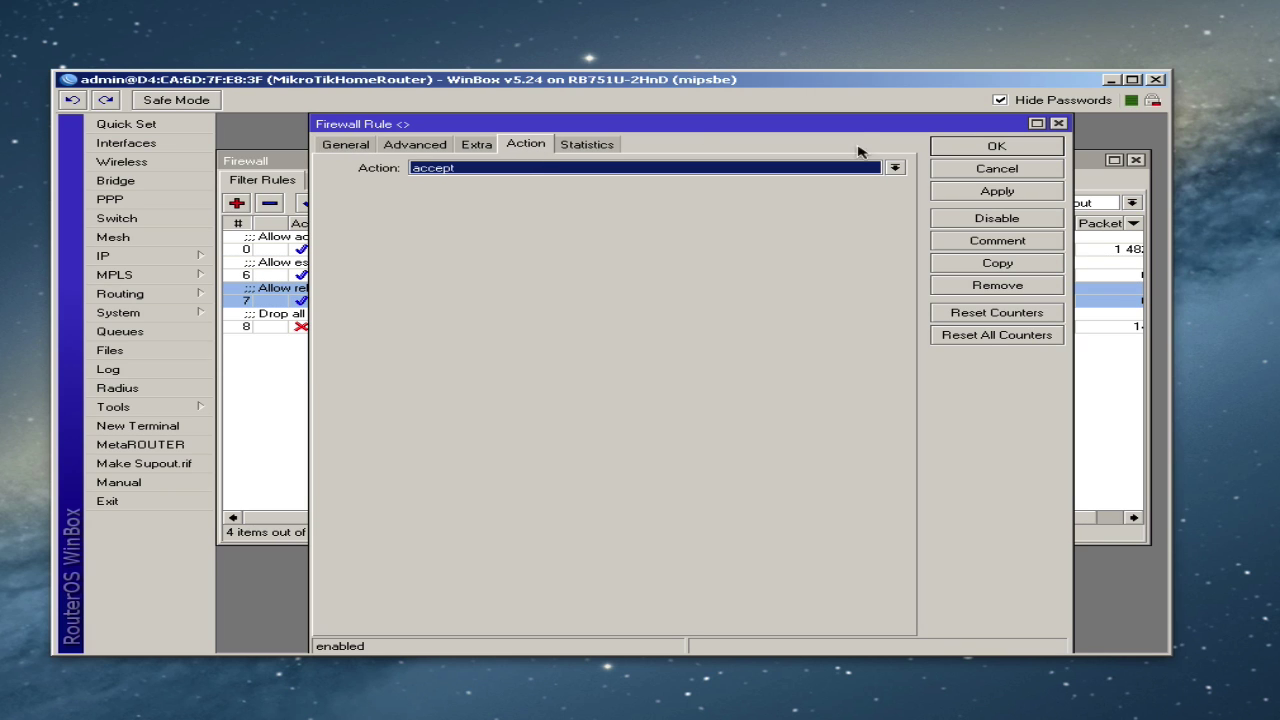
pyautogui.click(1015, 149)
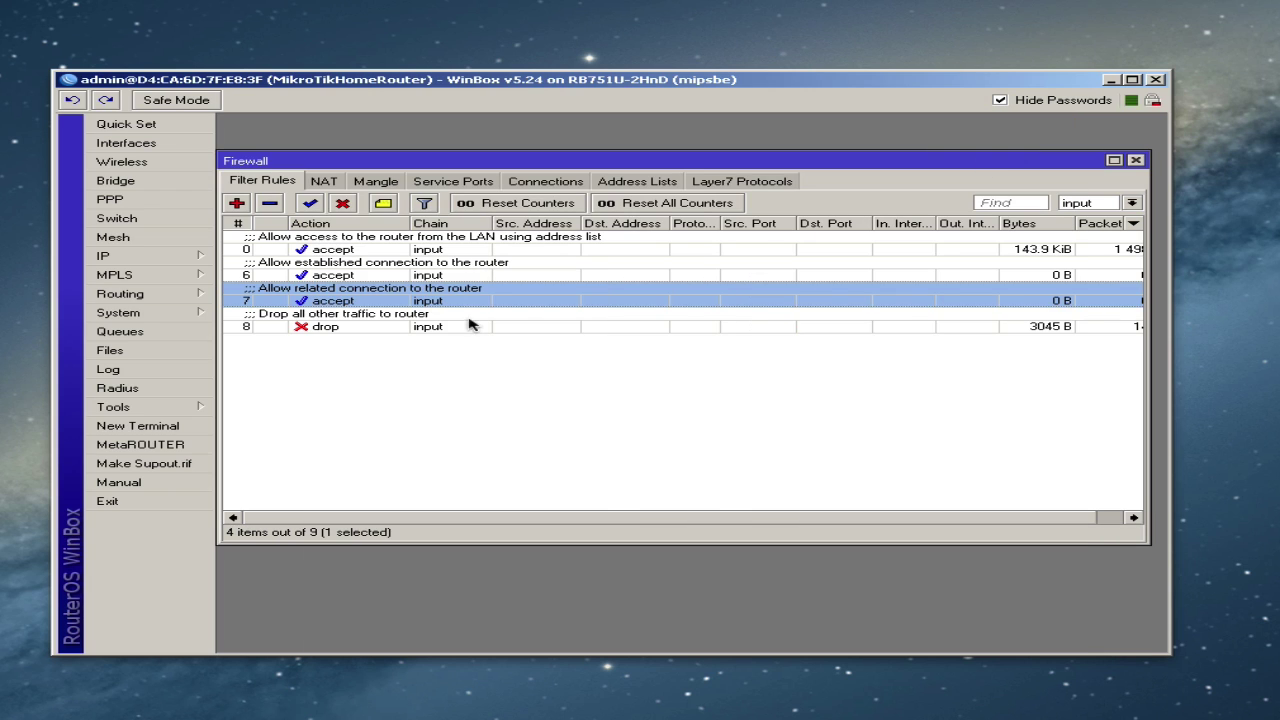
pyautogui.doubleClick(360, 327)
pyautogui.click(346, 147)
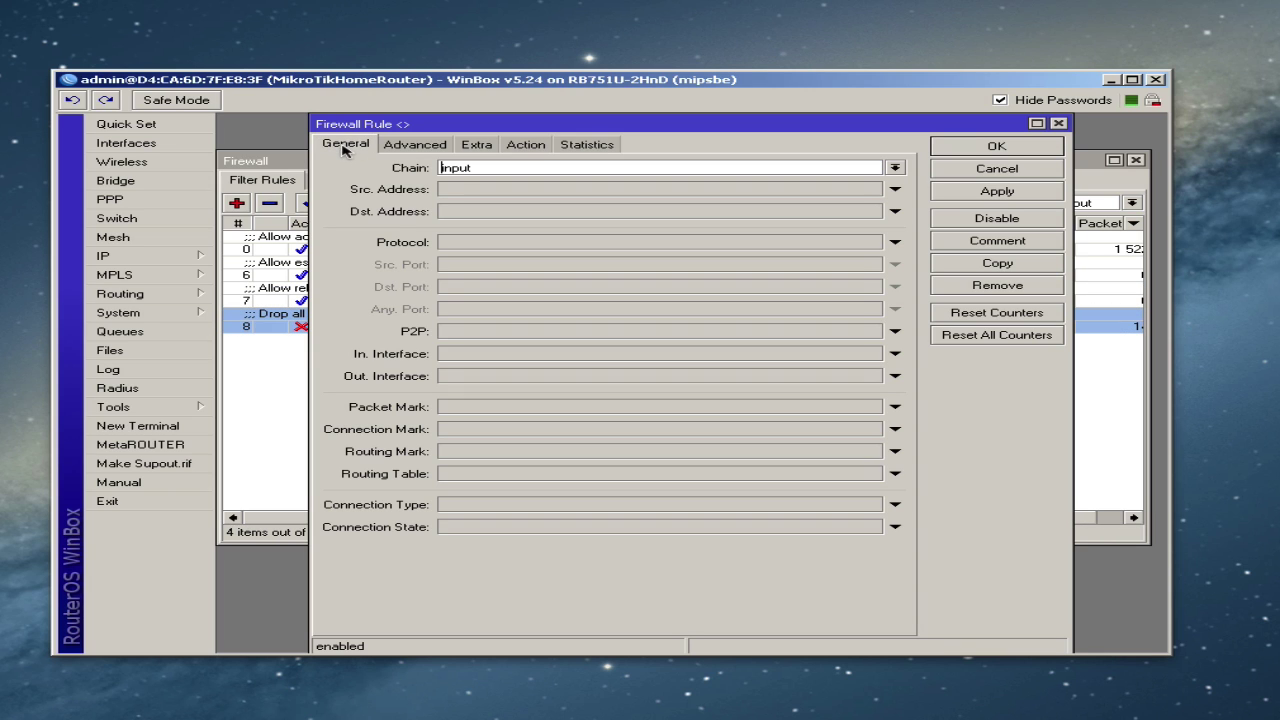
pyautogui.click(526, 147)
pyautogui.click(1008, 150)
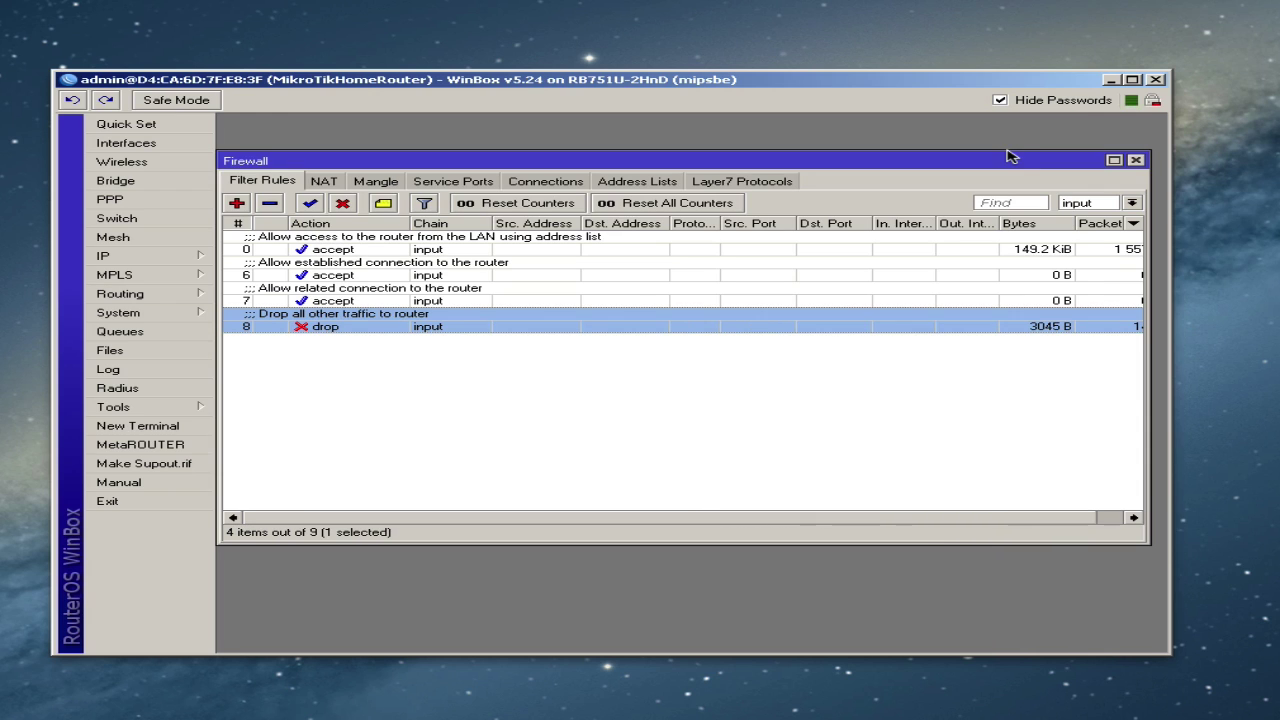
pyautogui.click(1132, 203)
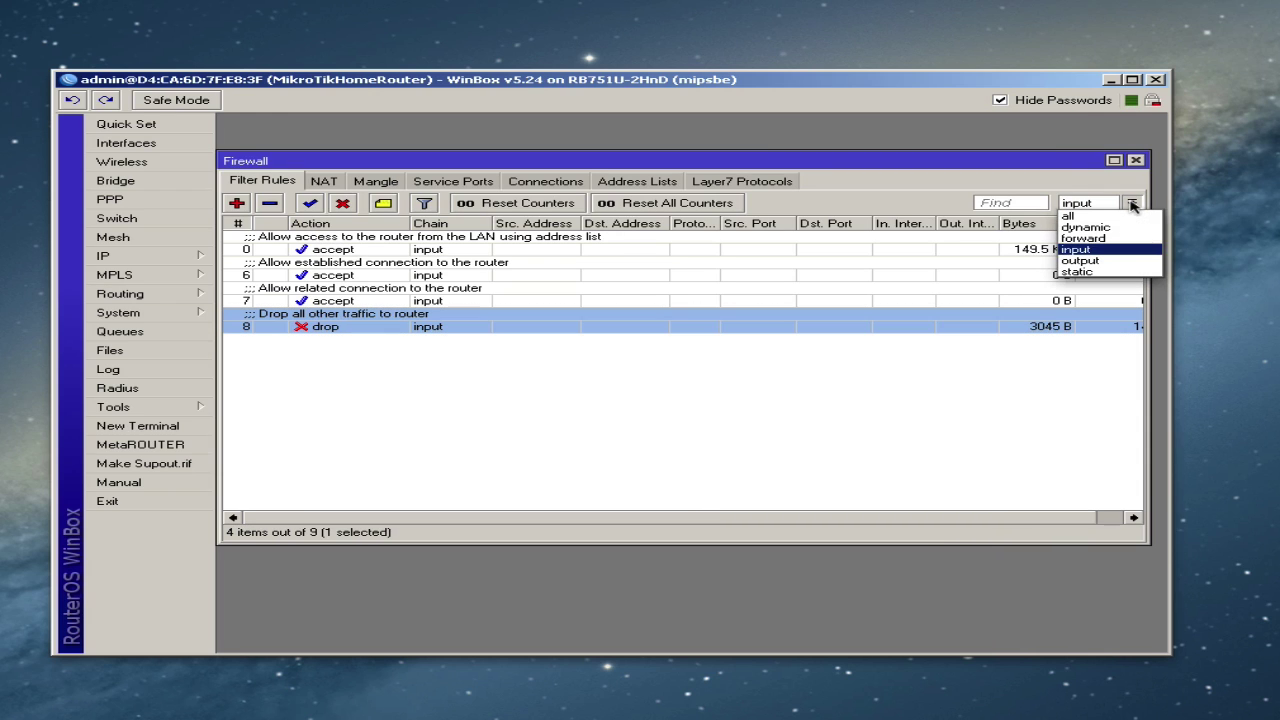
# - Filter to forward-chain rules and review rule 1 (invalid drop) and rule 2 (LAN accept)
pyautogui.click(1113, 237)
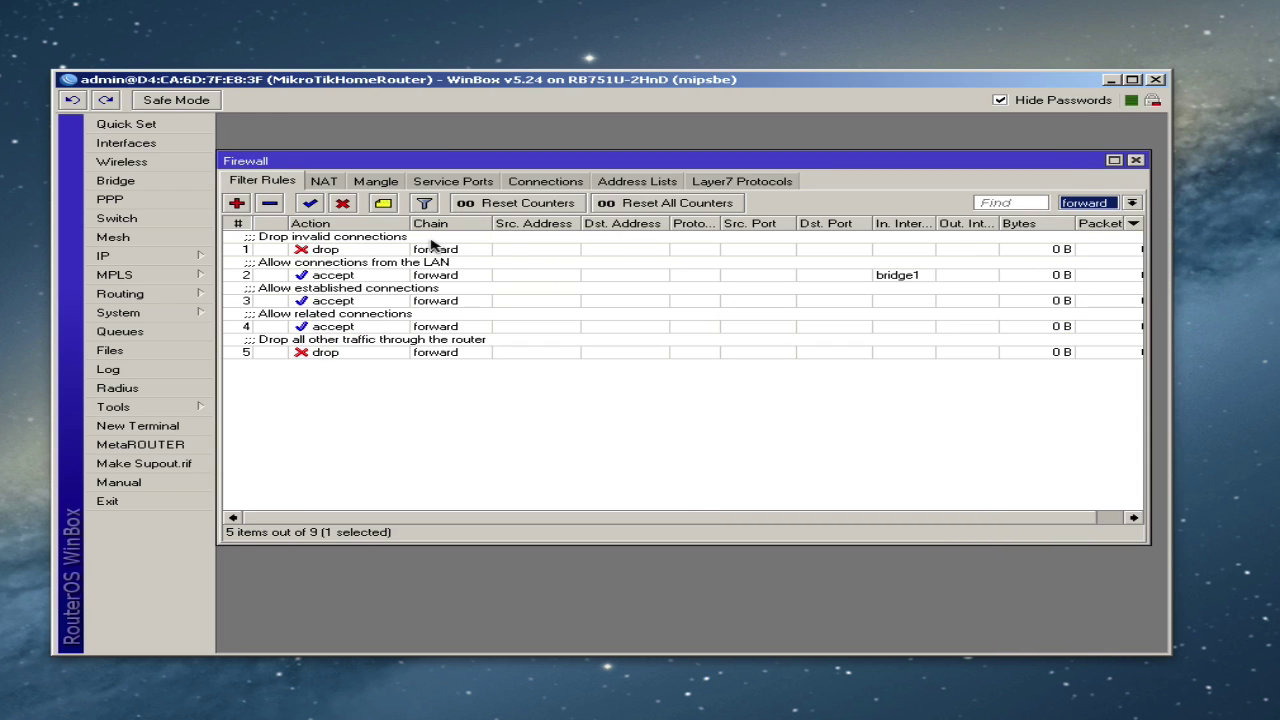
pyautogui.doubleClick(437, 248)
pyautogui.click(364, 145)
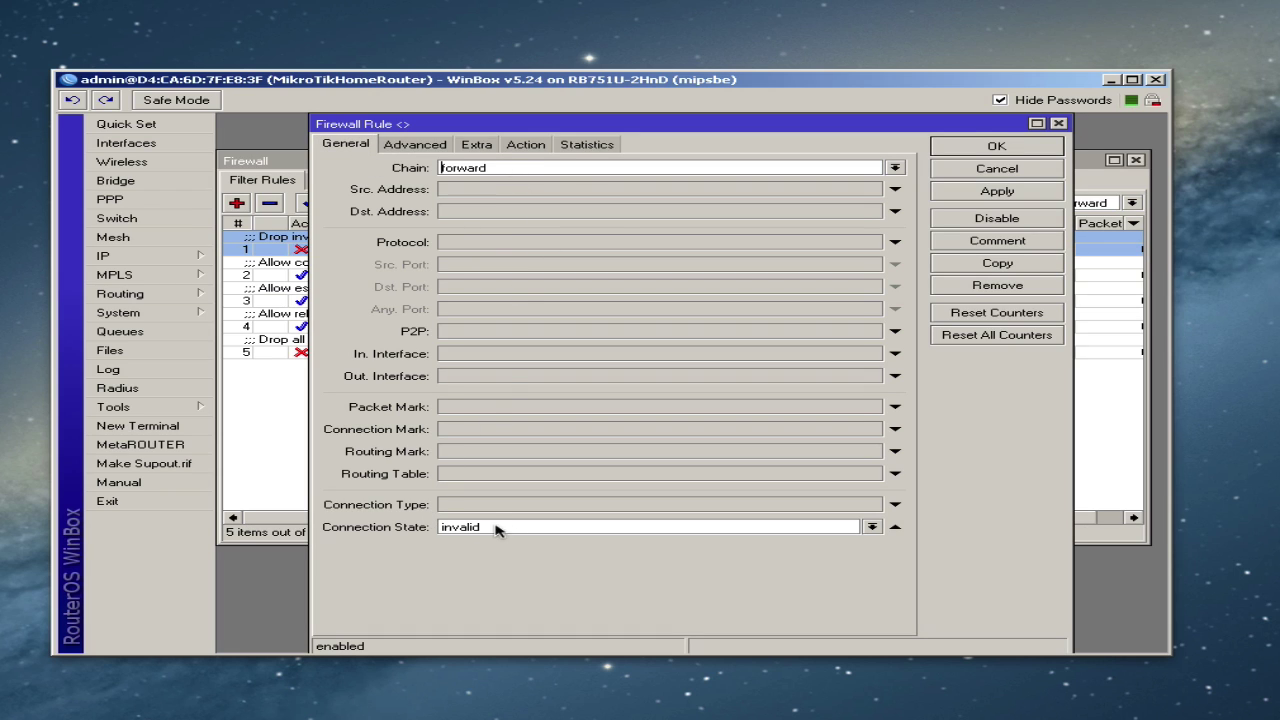
pyautogui.click(533, 150)
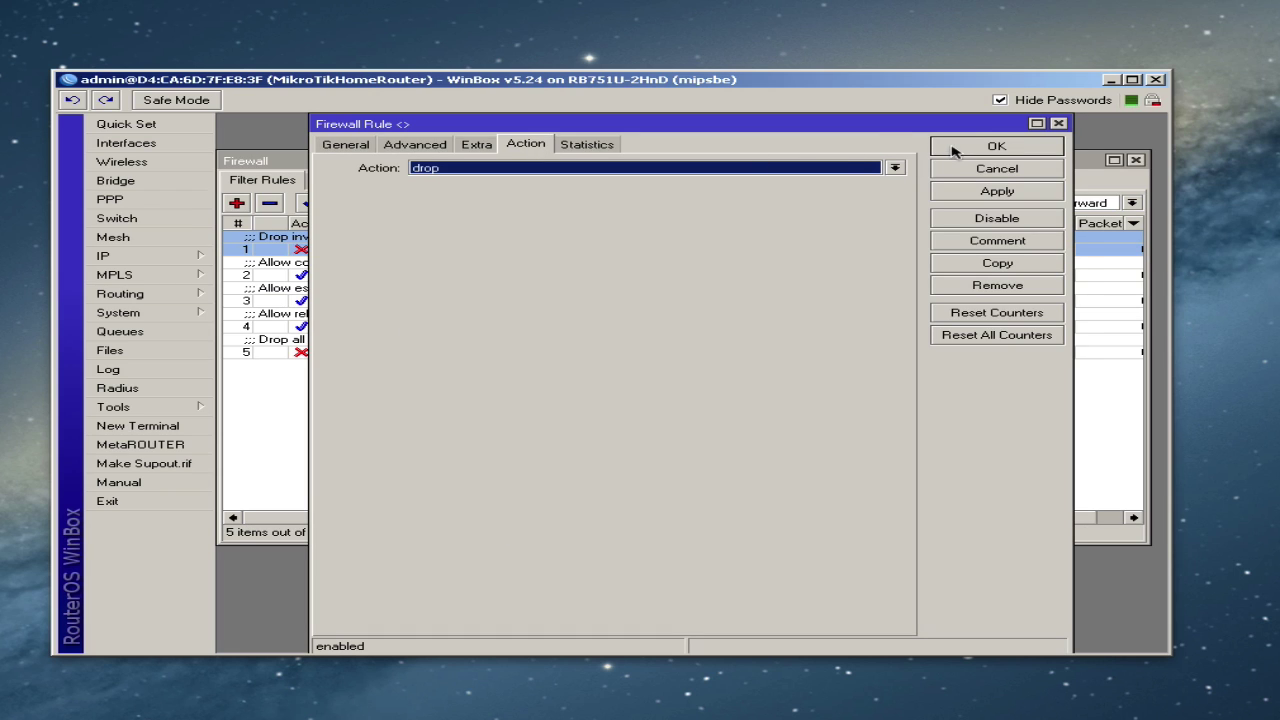
pyautogui.click(953, 149)
pyautogui.doubleClick(383, 274)
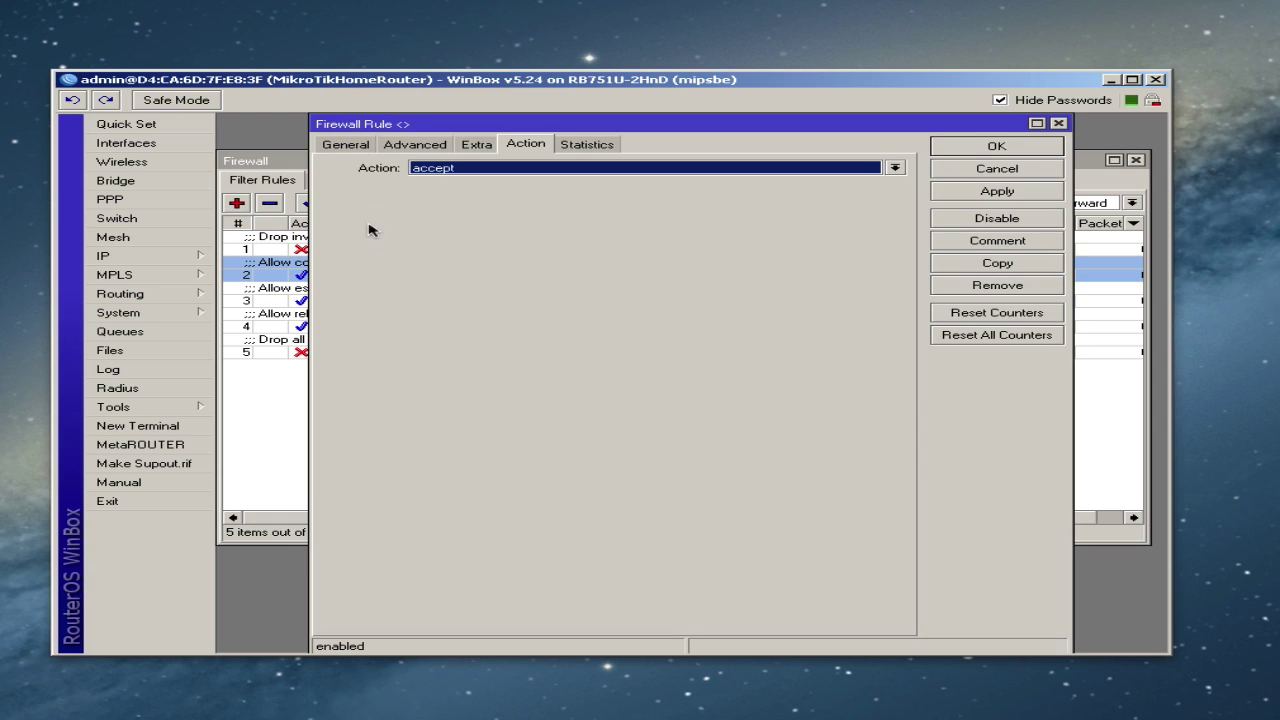
pyautogui.click(344, 146)
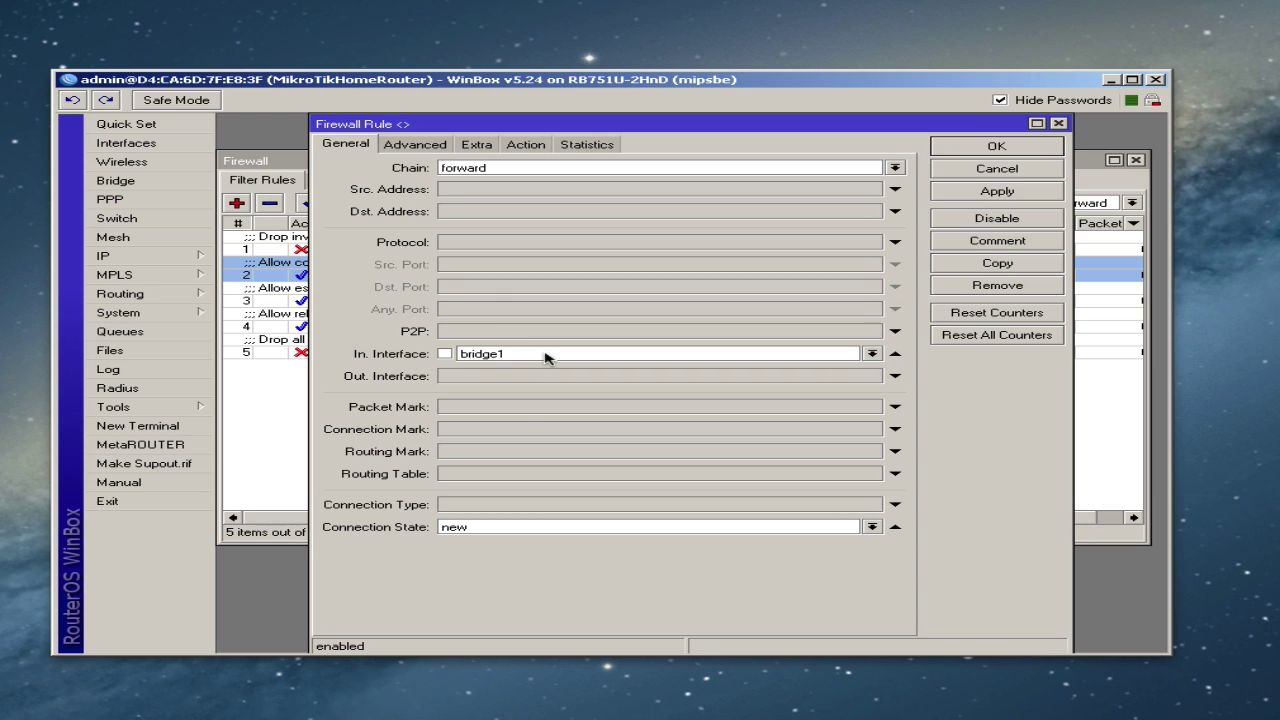
pyautogui.click(524, 149)
pyautogui.click(996, 149)
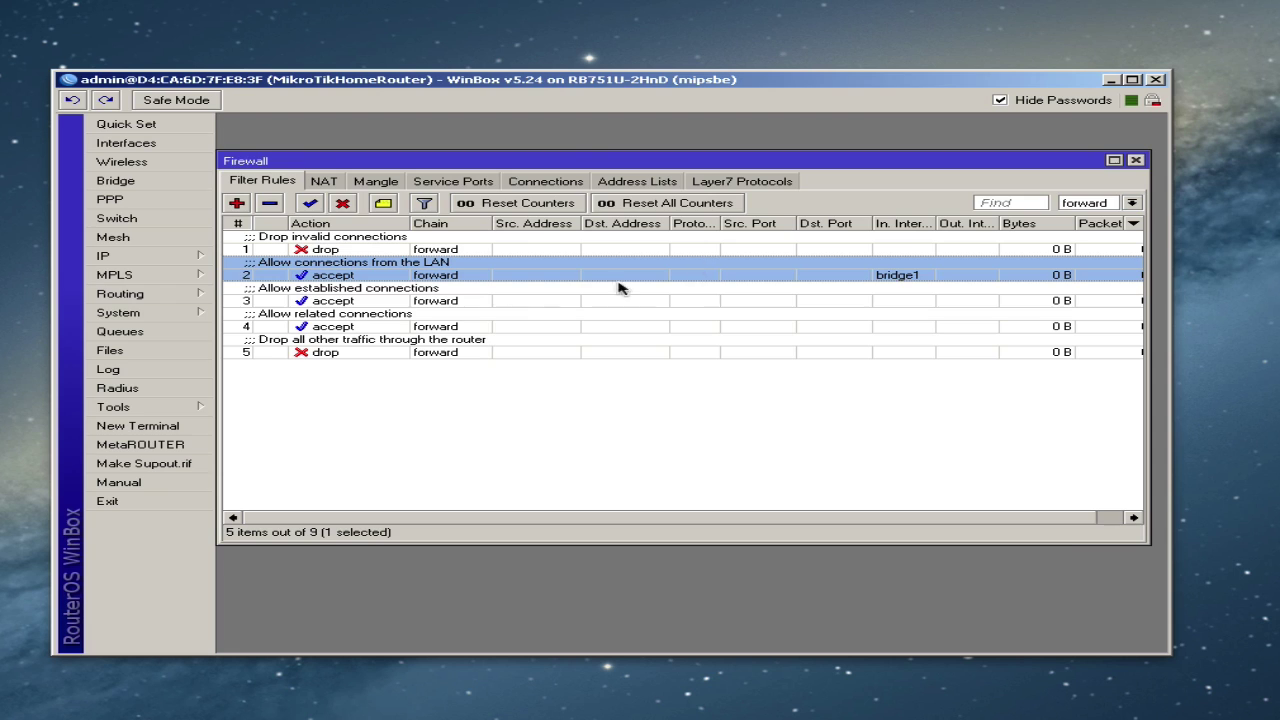
# - Review rules 3 (established), 4 (related) and 5 (final drop) without changes
pyautogui.doubleClick(410, 301)
pyautogui.click(346, 145)
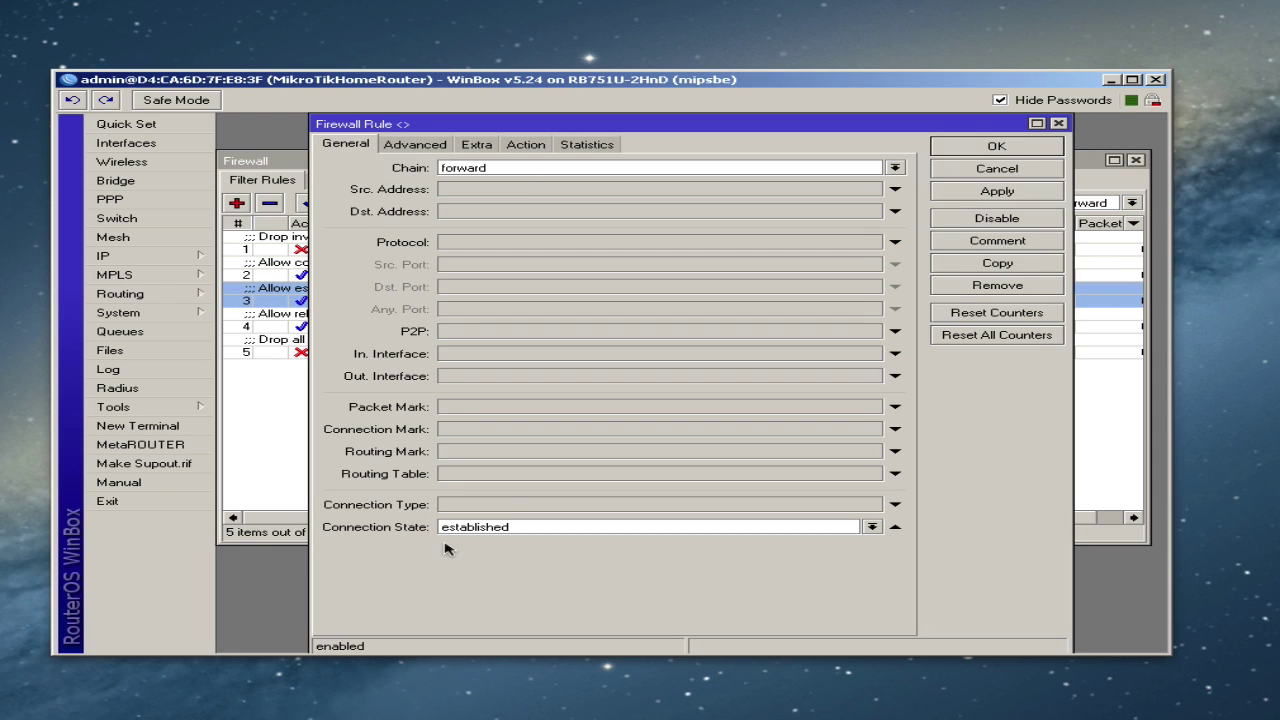
pyautogui.click(535, 149)
pyautogui.click(996, 146)
pyautogui.doubleClick(365, 322)
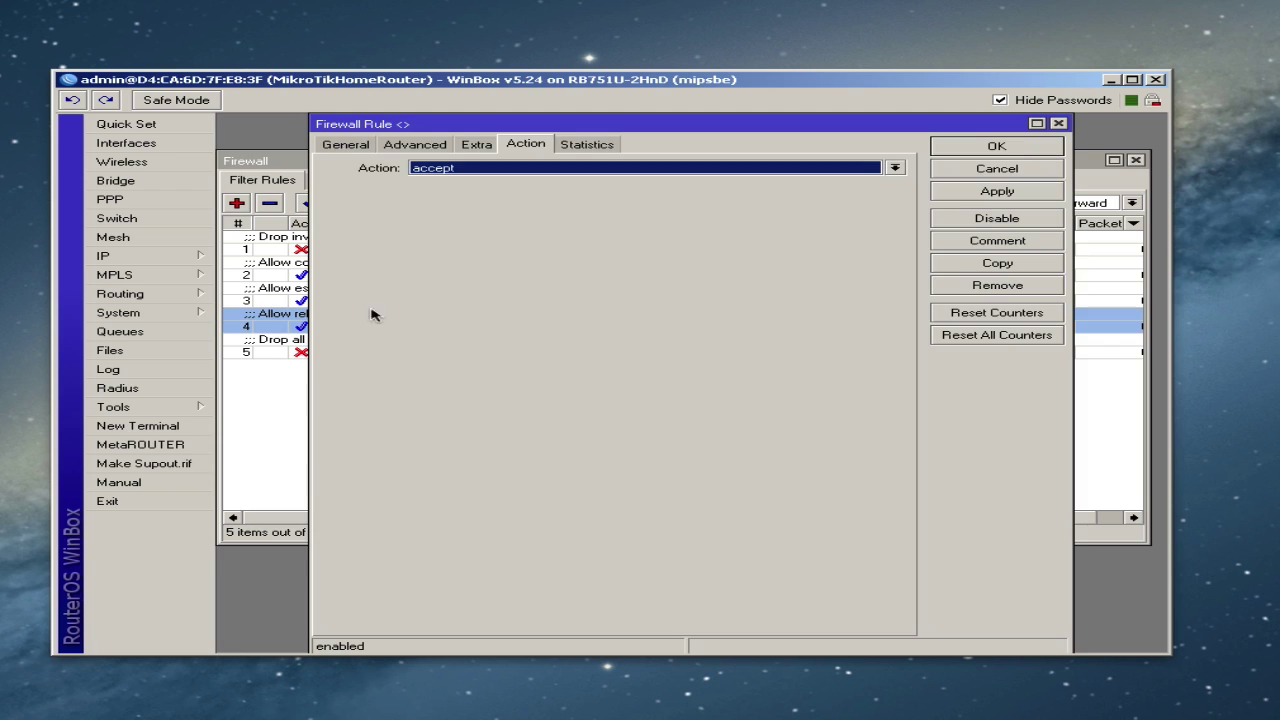
pyautogui.click(346, 145)
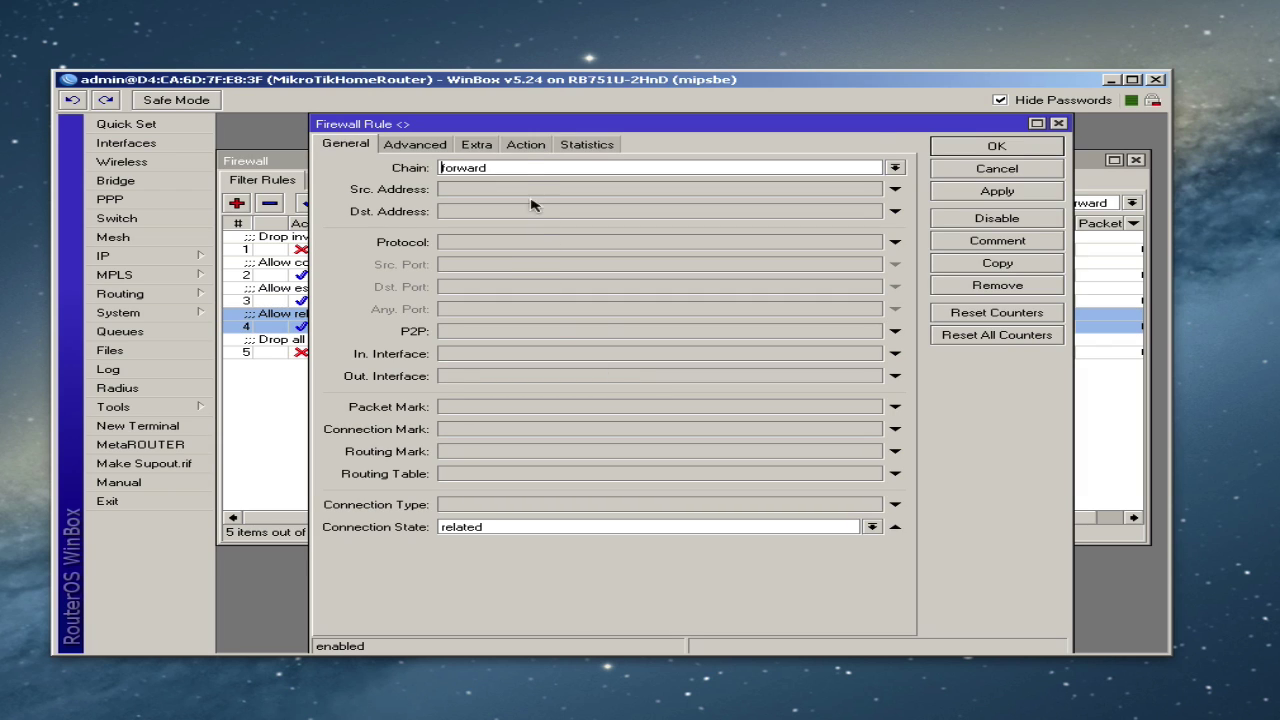
pyautogui.click(526, 145)
pyautogui.click(990, 152)
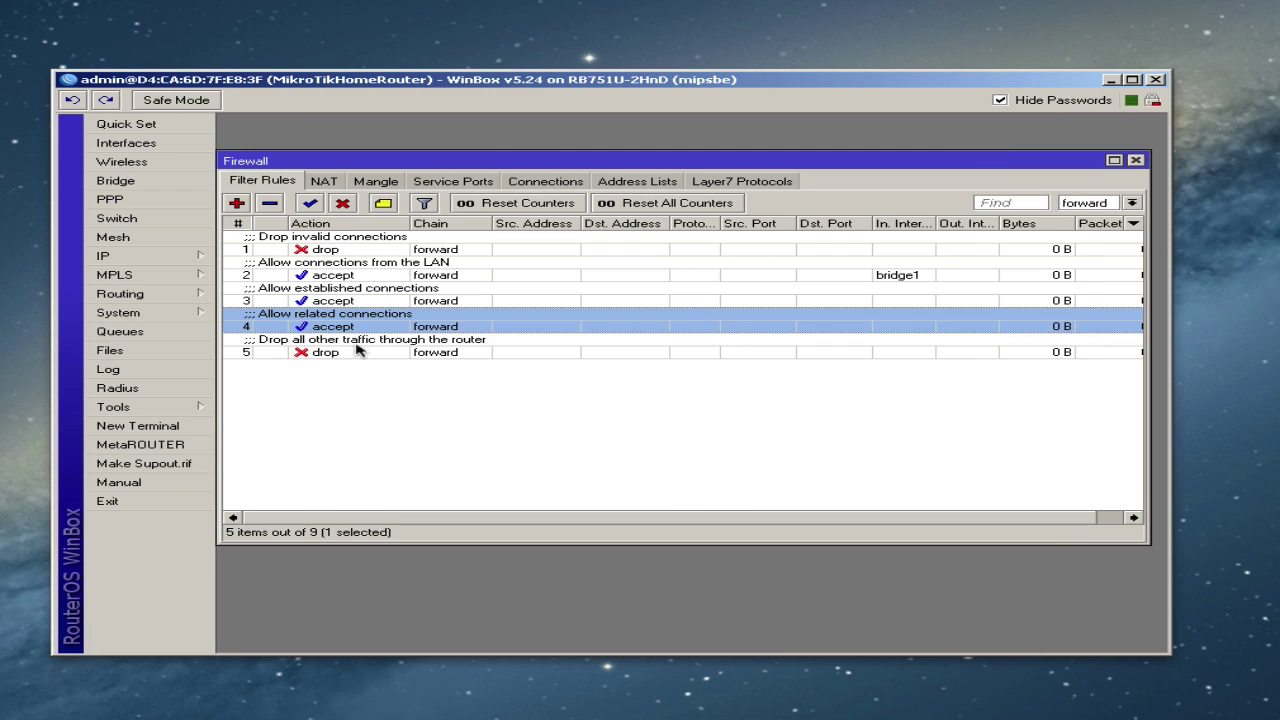
pyautogui.doubleClick(330, 348)
pyautogui.click(346, 145)
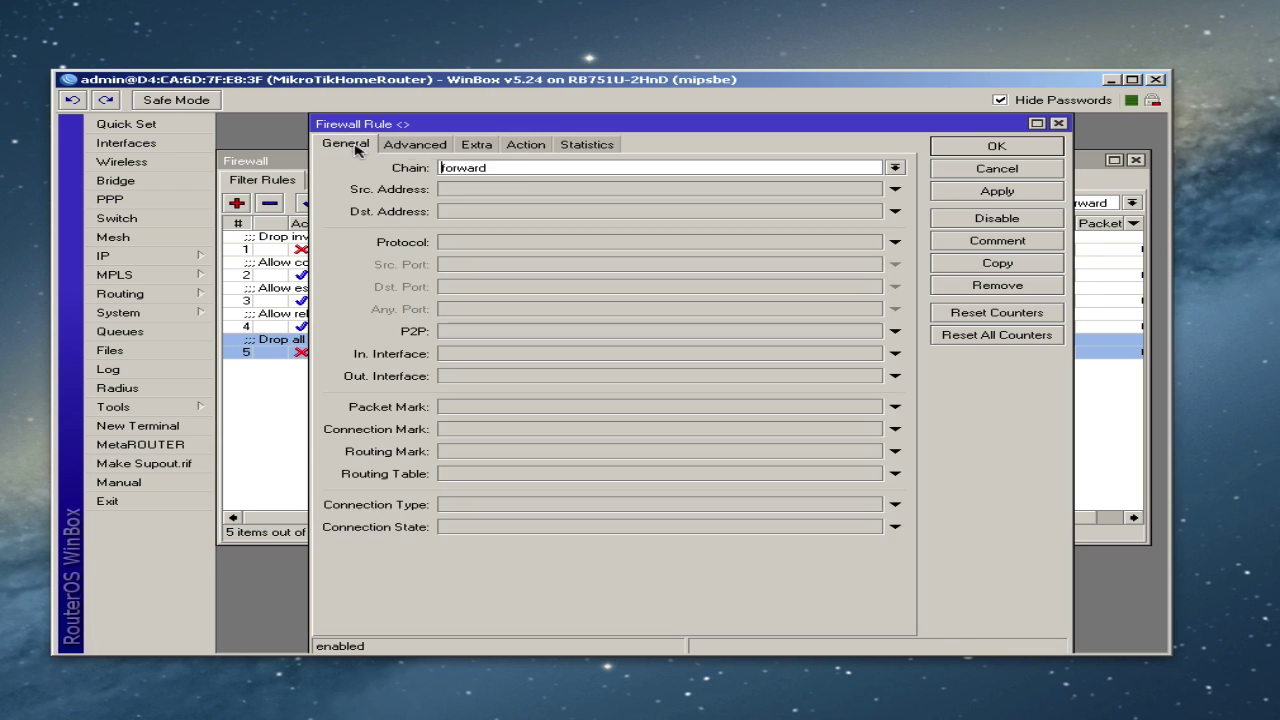
pyautogui.click(526, 145)
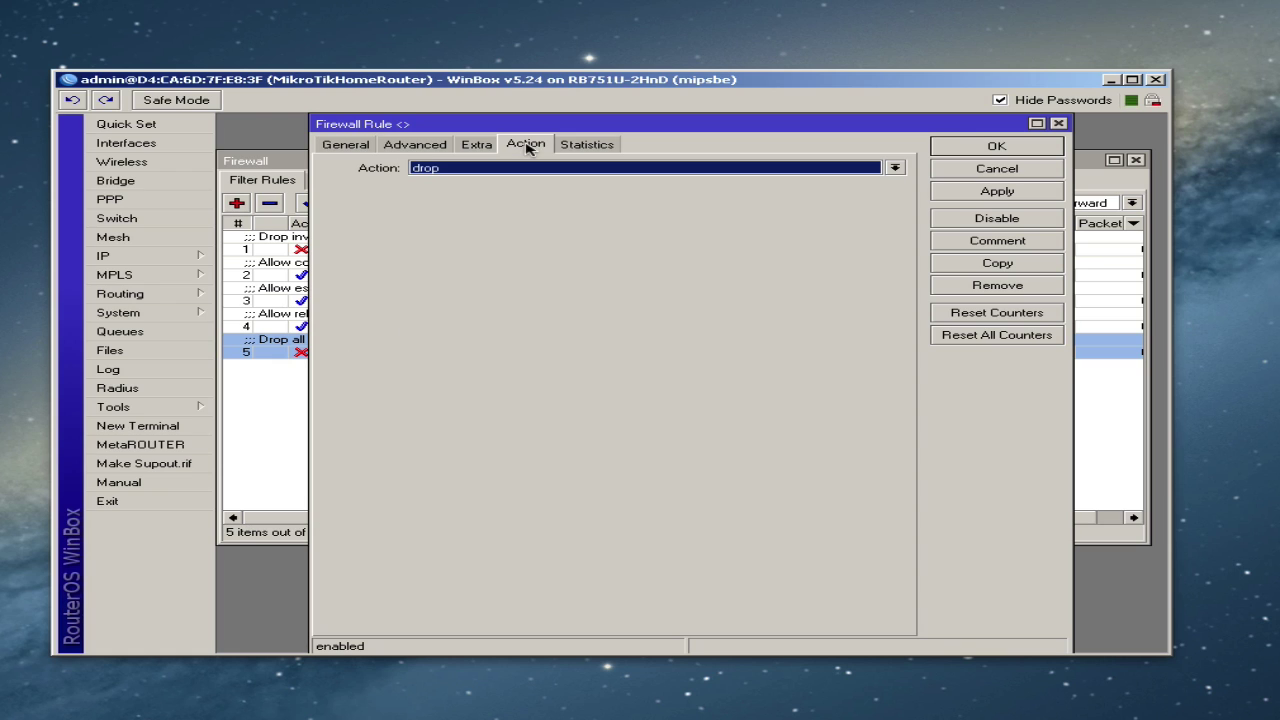
pyautogui.click(992, 152)
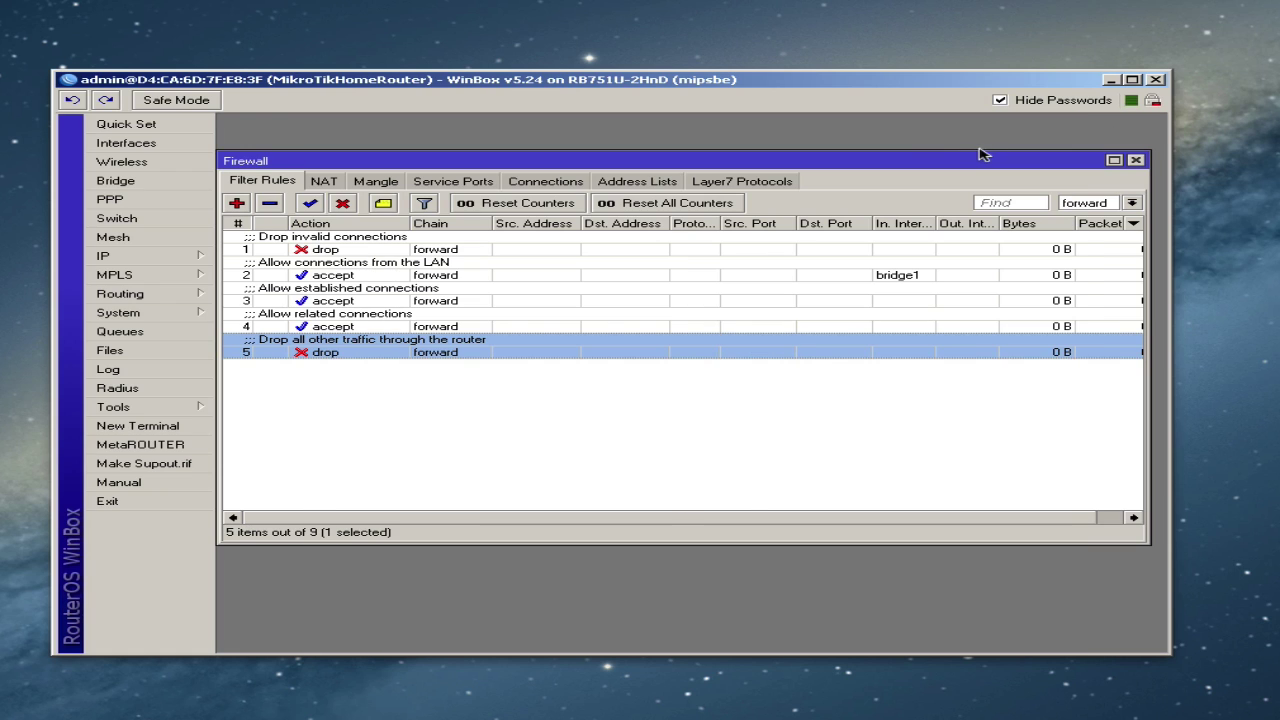
pyautogui.click(812, 376)
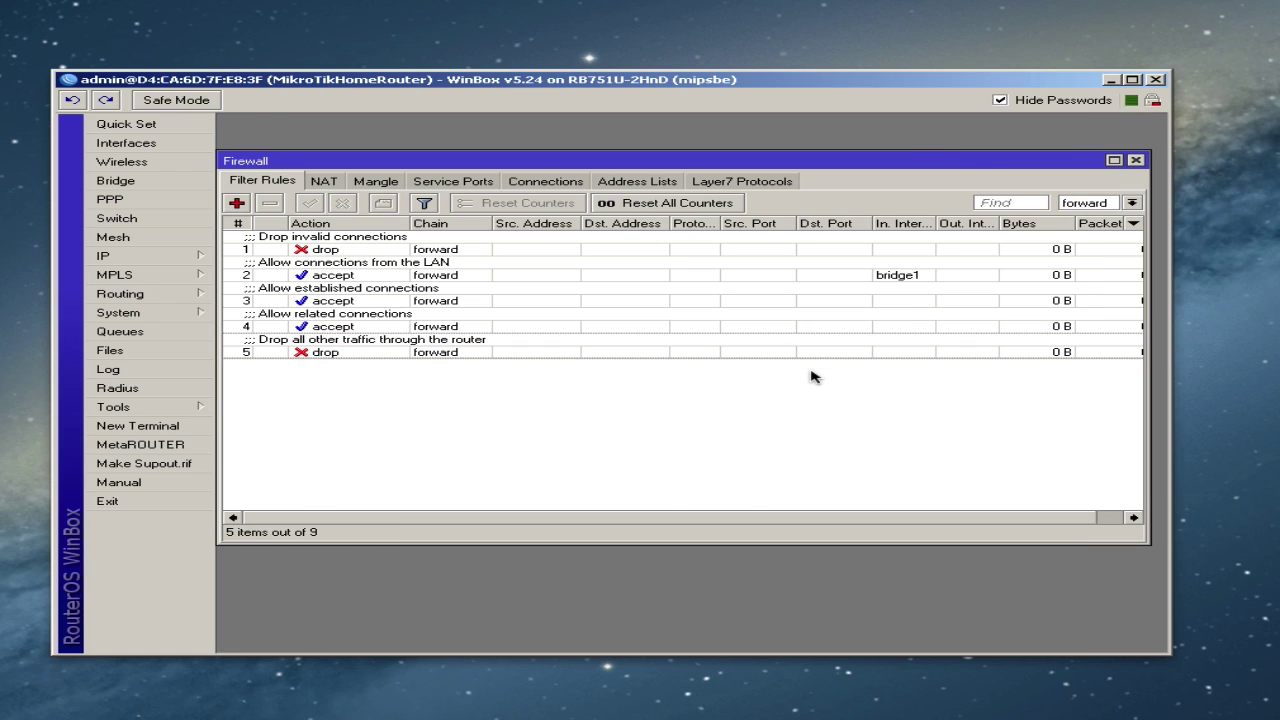
# - Set the chain filter to all to list all nine filter rules
pyautogui.click(1132, 202)
pyautogui.click(1069, 216)
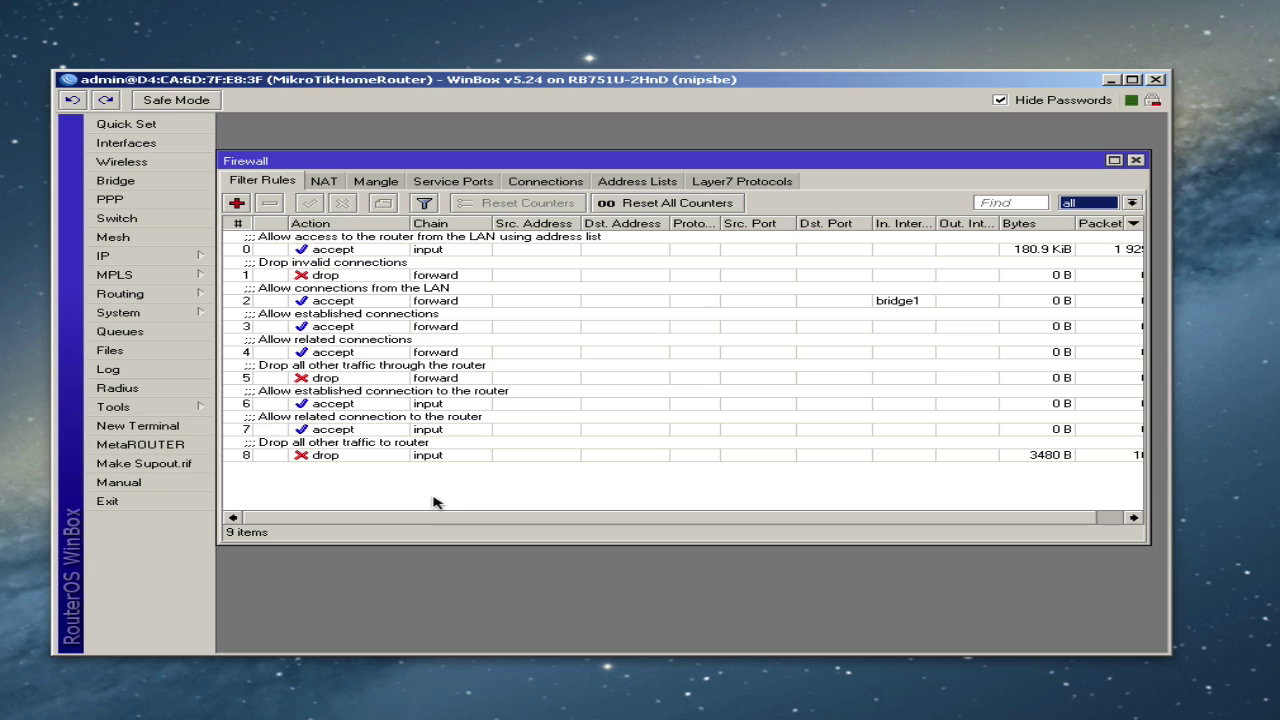
pyautogui.click(334, 278)
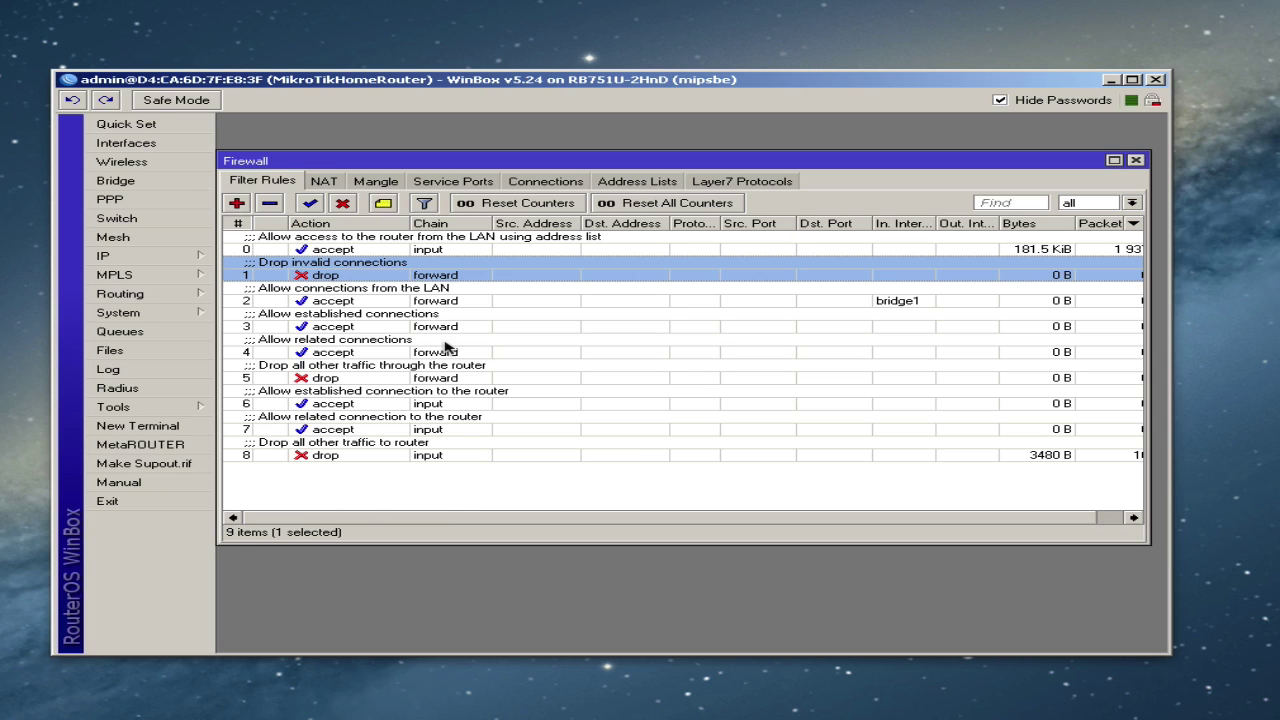
pyautogui.click(573, 494)
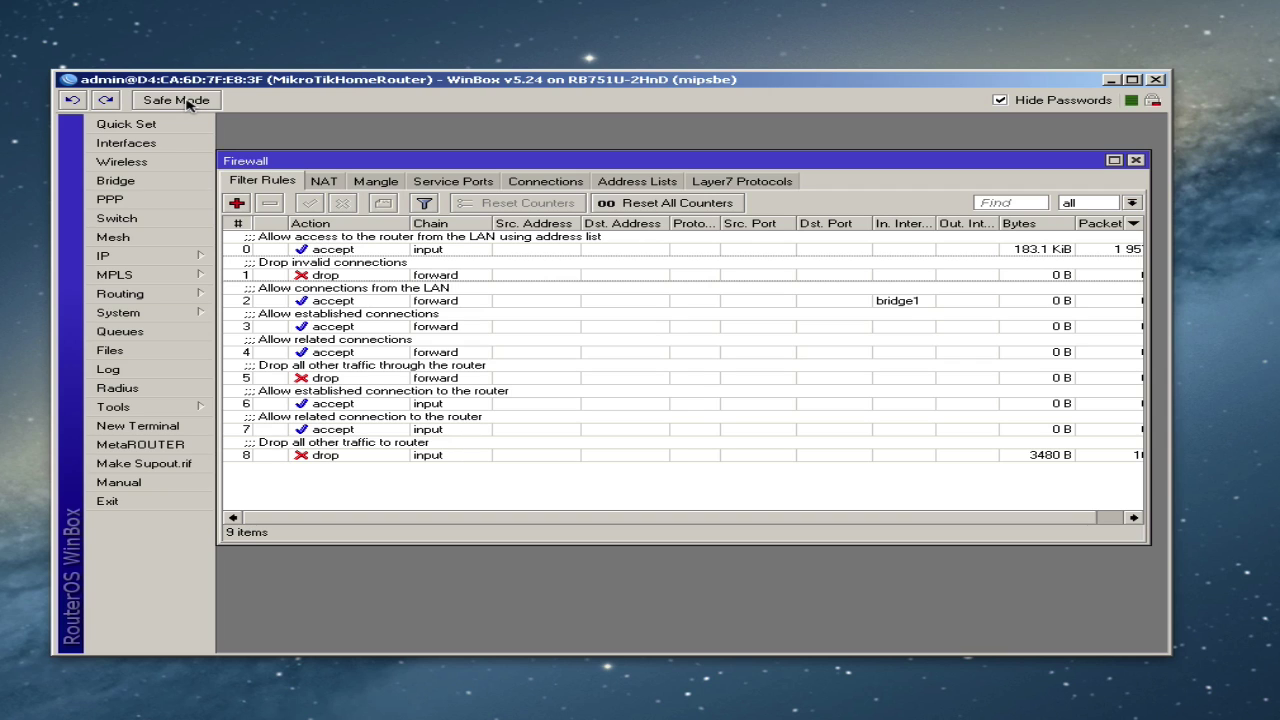
# - Enable Safe Mode, then open and close a New Terminal
pyautogui.click(187, 102)
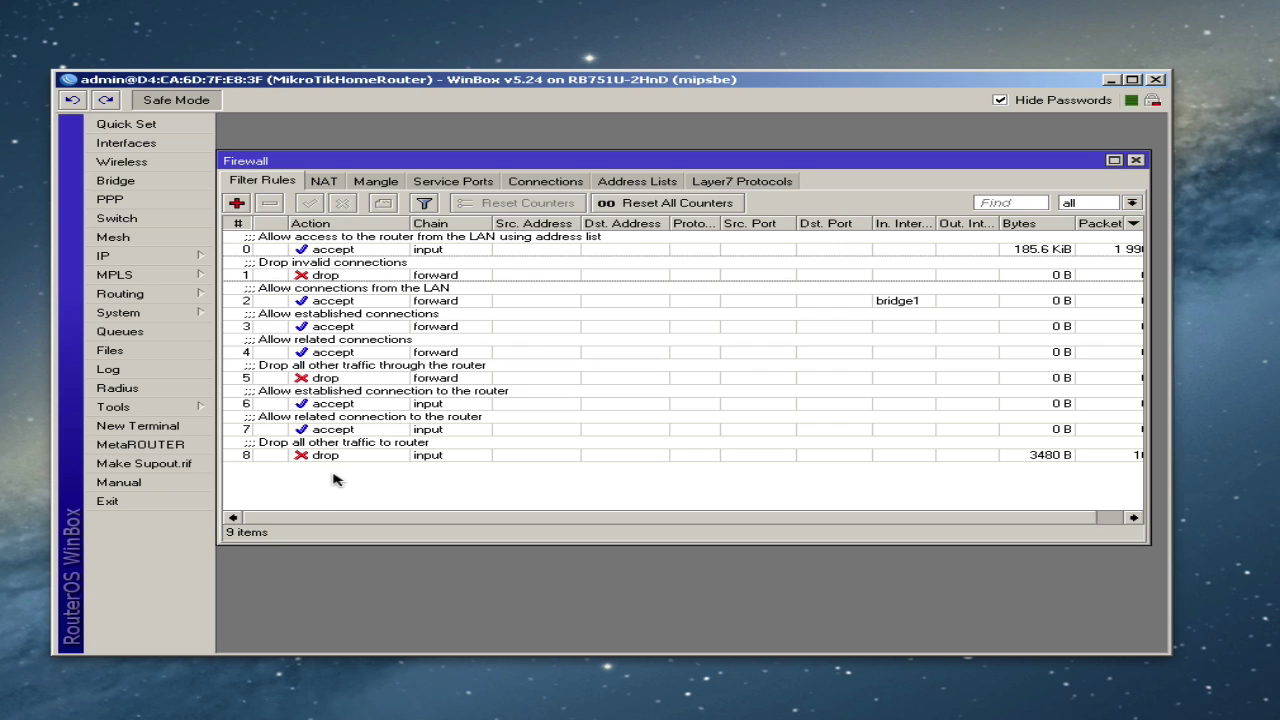
pyautogui.click(168, 426)
pyautogui.press('Return')
pyautogui.press('Return')
pyautogui.press('Return')
pyautogui.press('Return')
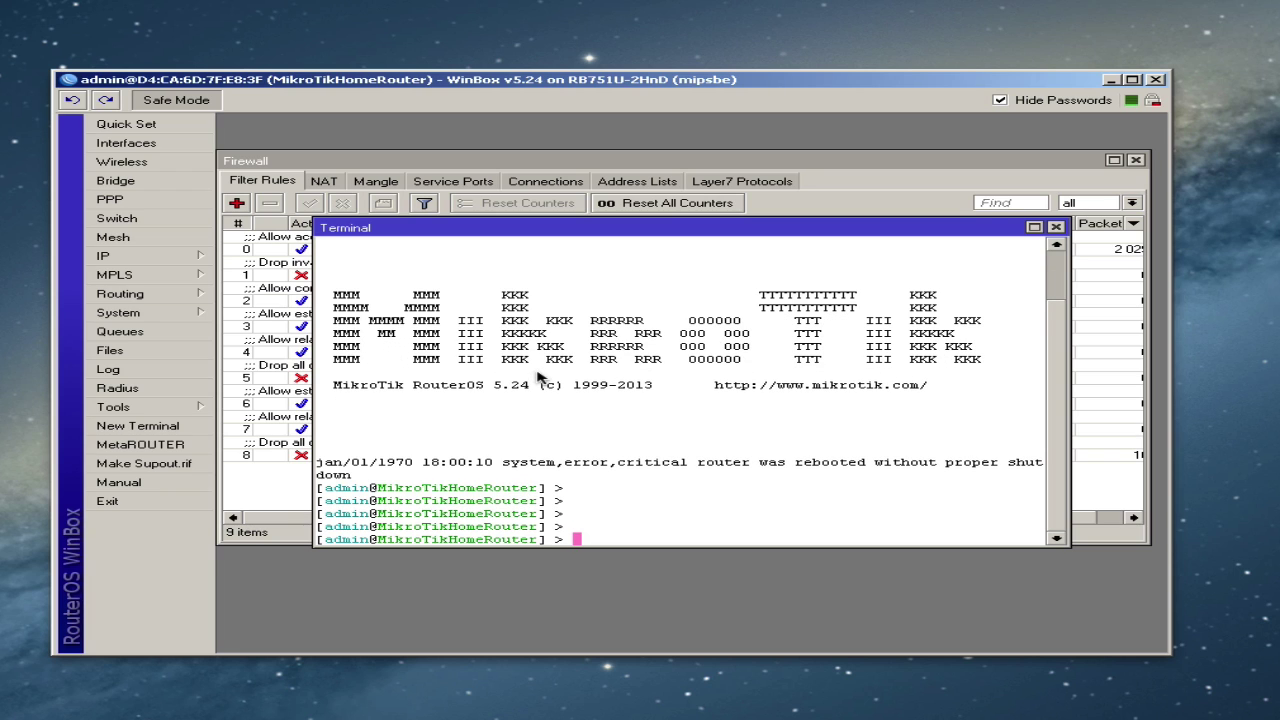
pyautogui.click(1056, 228)
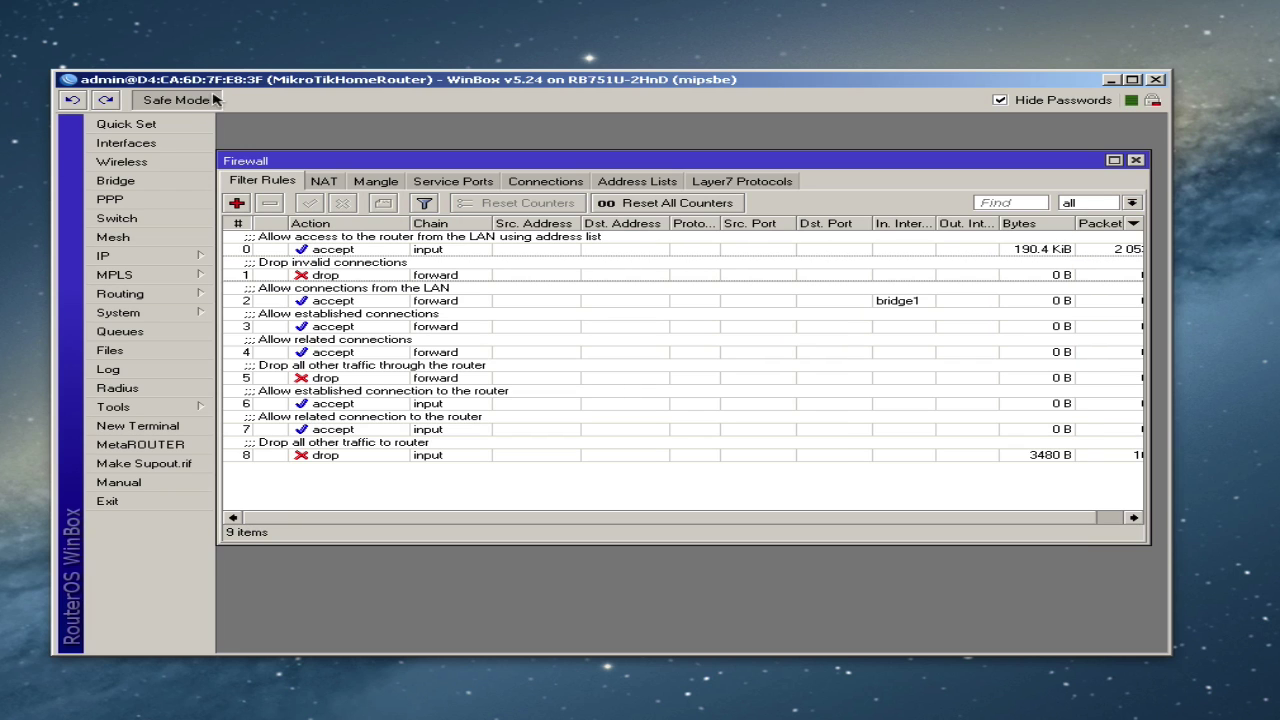